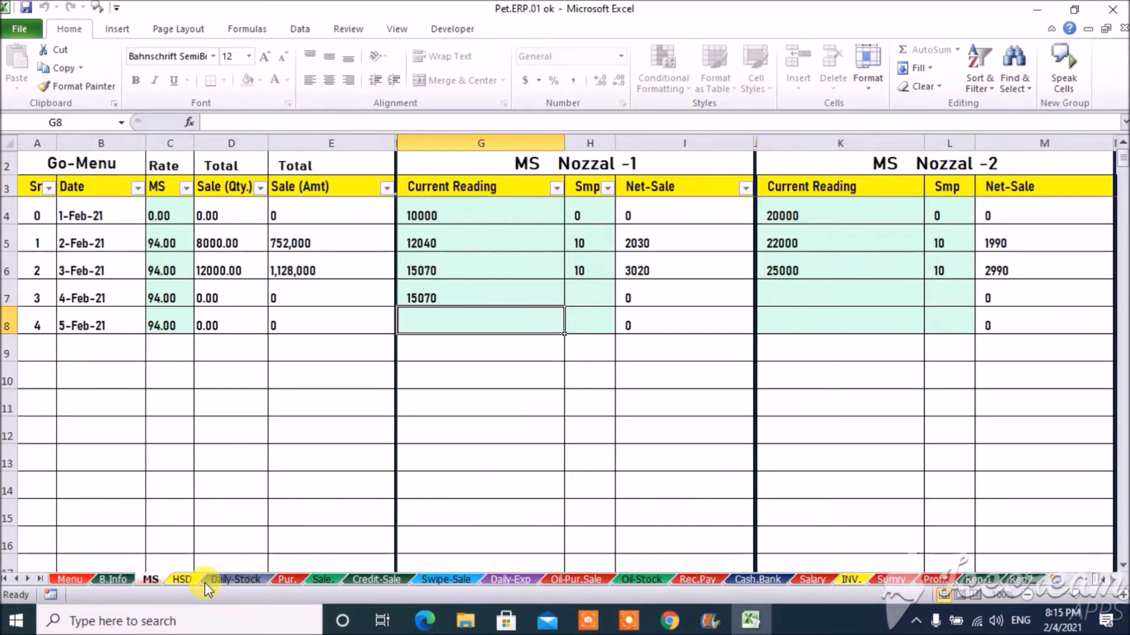
# Review the daily stock, purchase, sale, credit-sale, swipe-sale and daily expenses sheets in order.
pyautogui.click(260, 582)
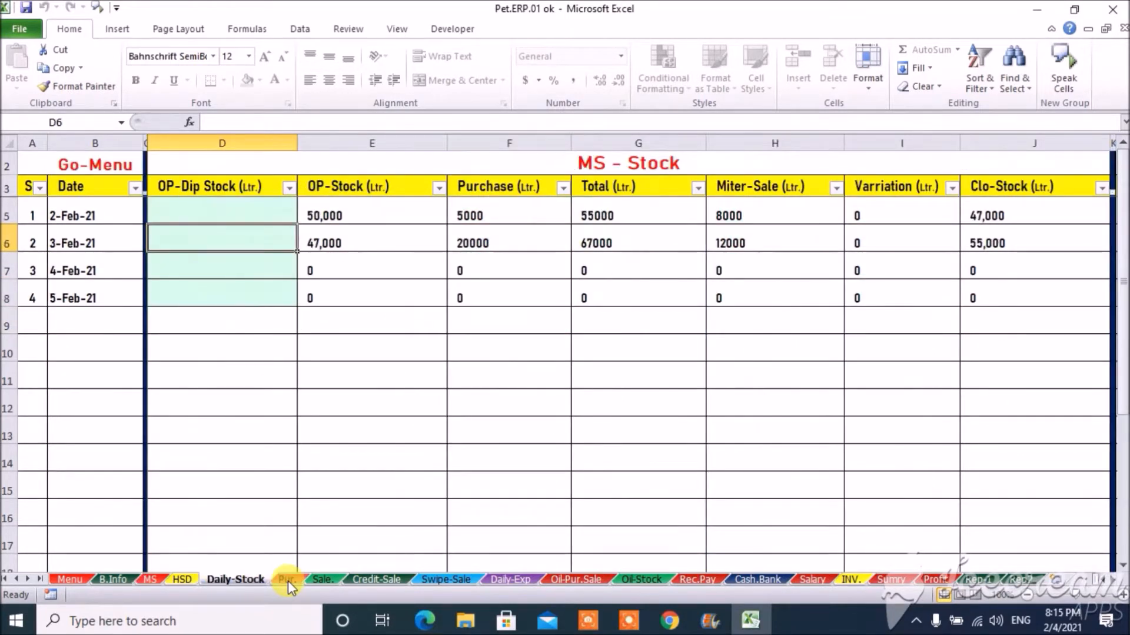
pyautogui.click(288, 580)
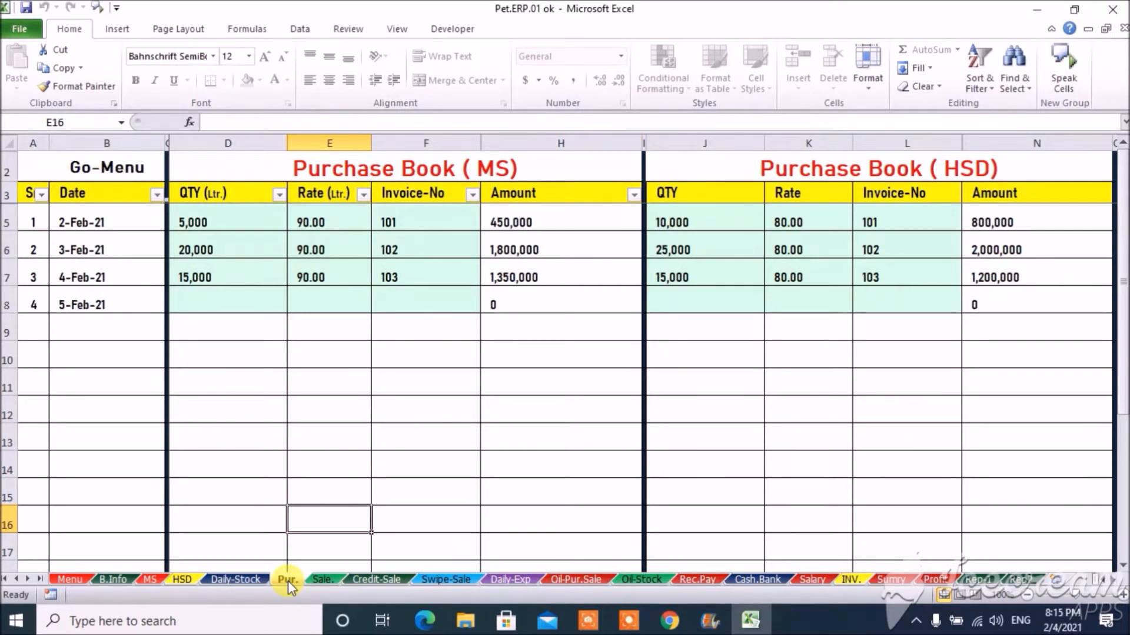
pyautogui.click(321, 580)
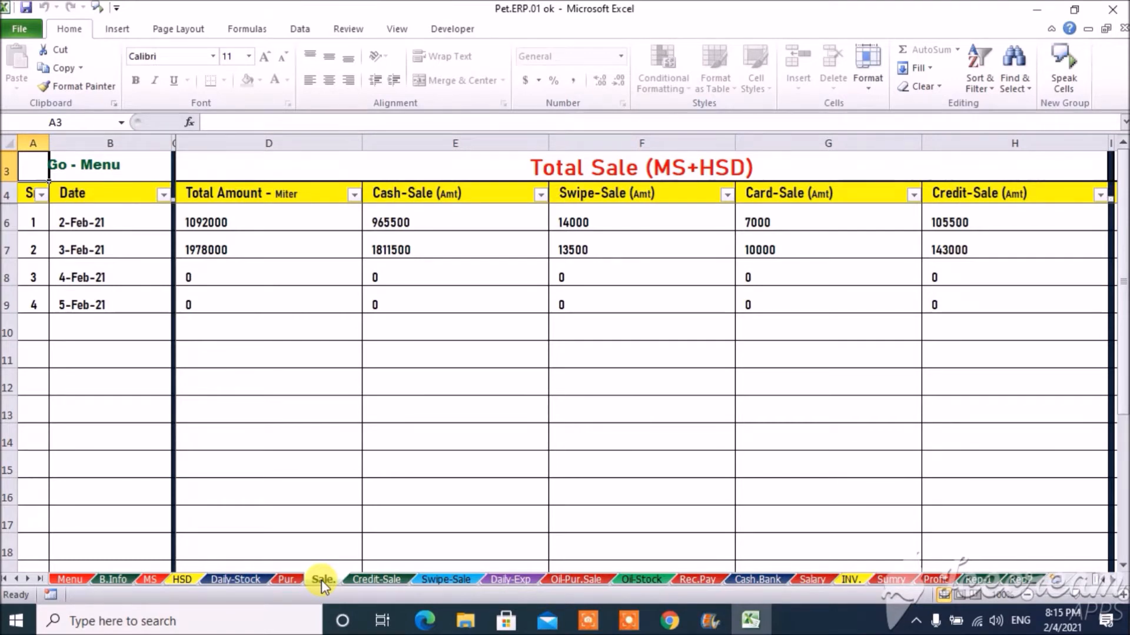
pyautogui.click(387, 580)
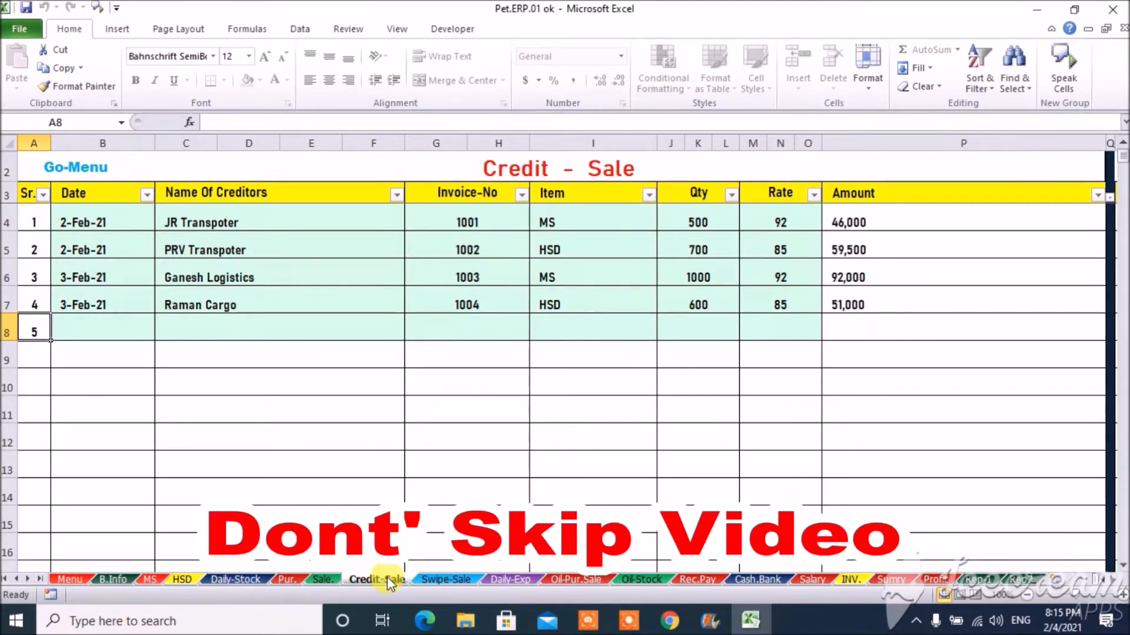
pyautogui.click(453, 581)
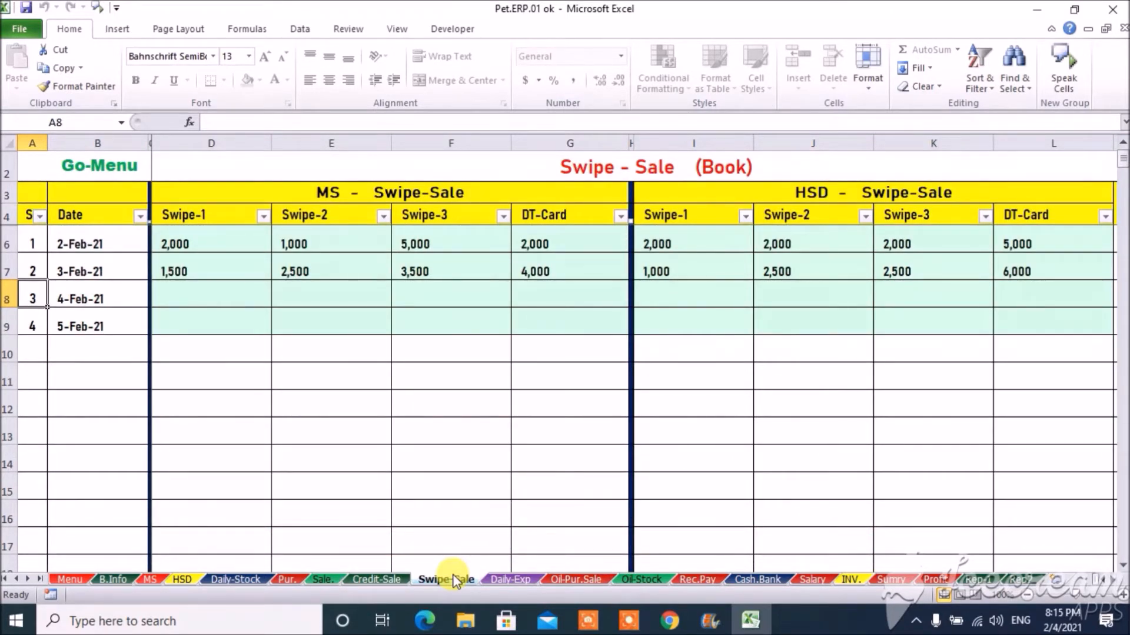
pyautogui.click(516, 580)
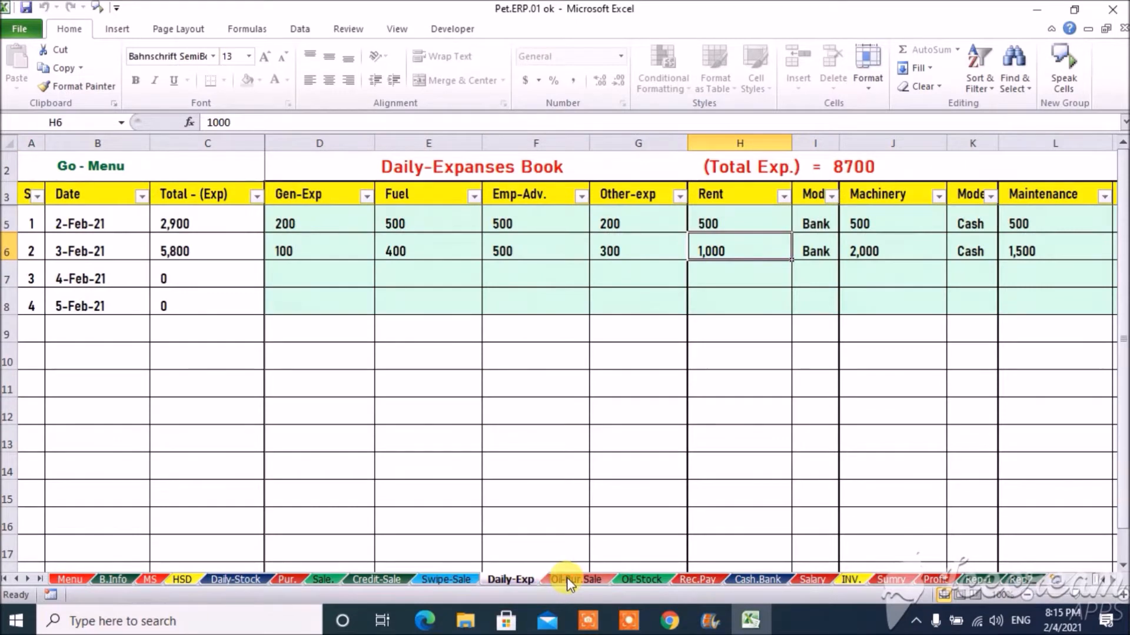
# Review the oil purchase/sale, oil stock, payment receive/pay, and cash and bank sheets.
pyautogui.click(567, 579)
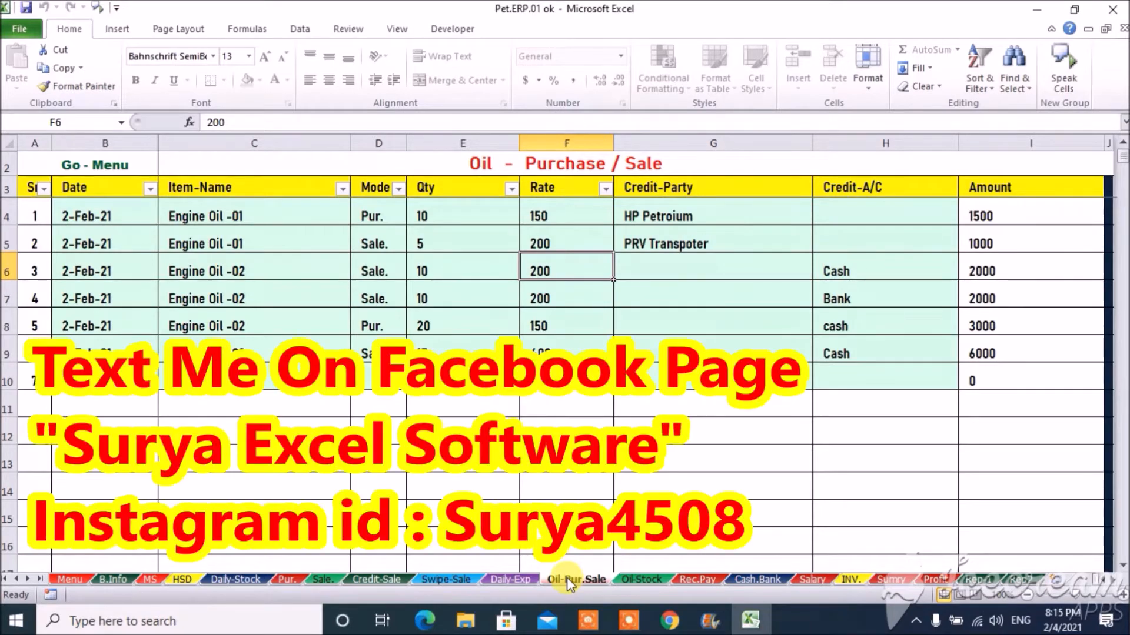
pyautogui.click(628, 579)
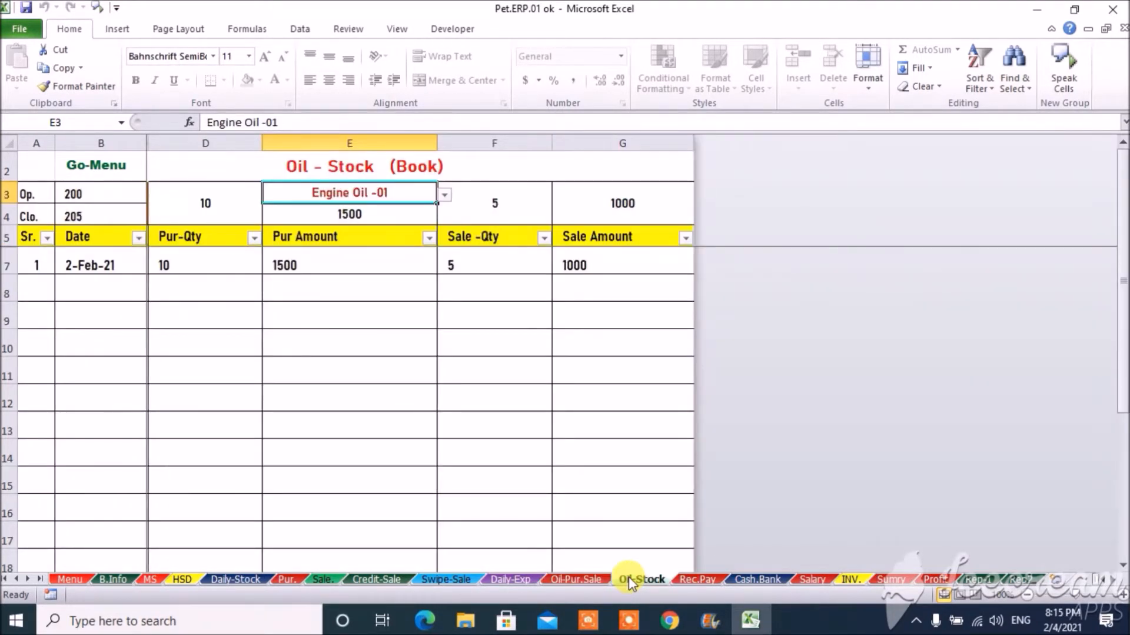
pyautogui.click(692, 581)
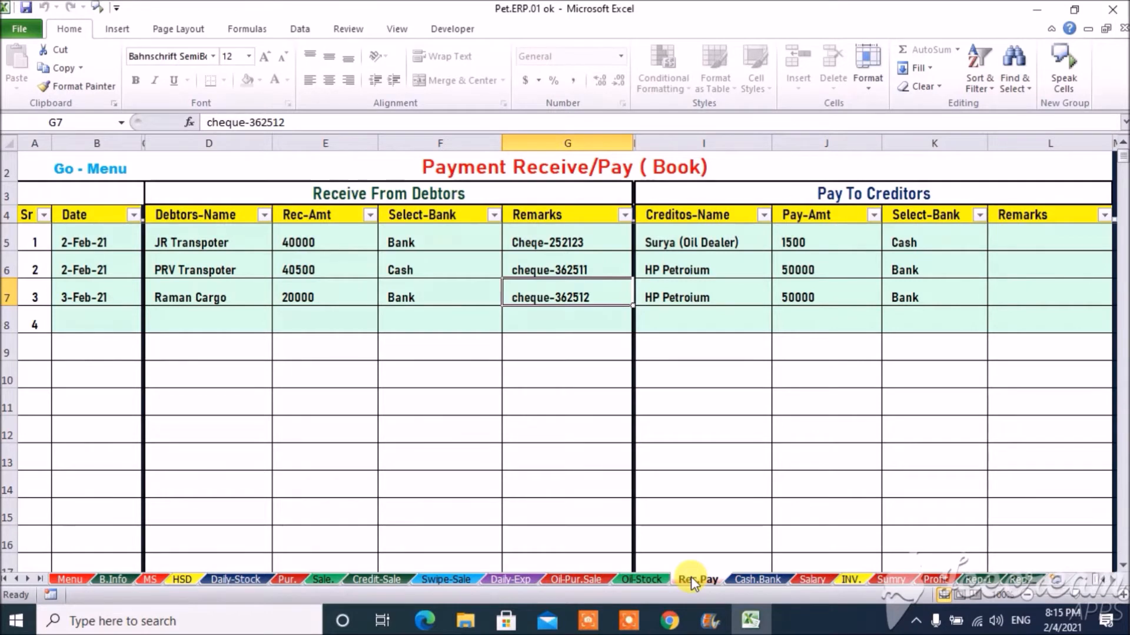
pyautogui.click(743, 579)
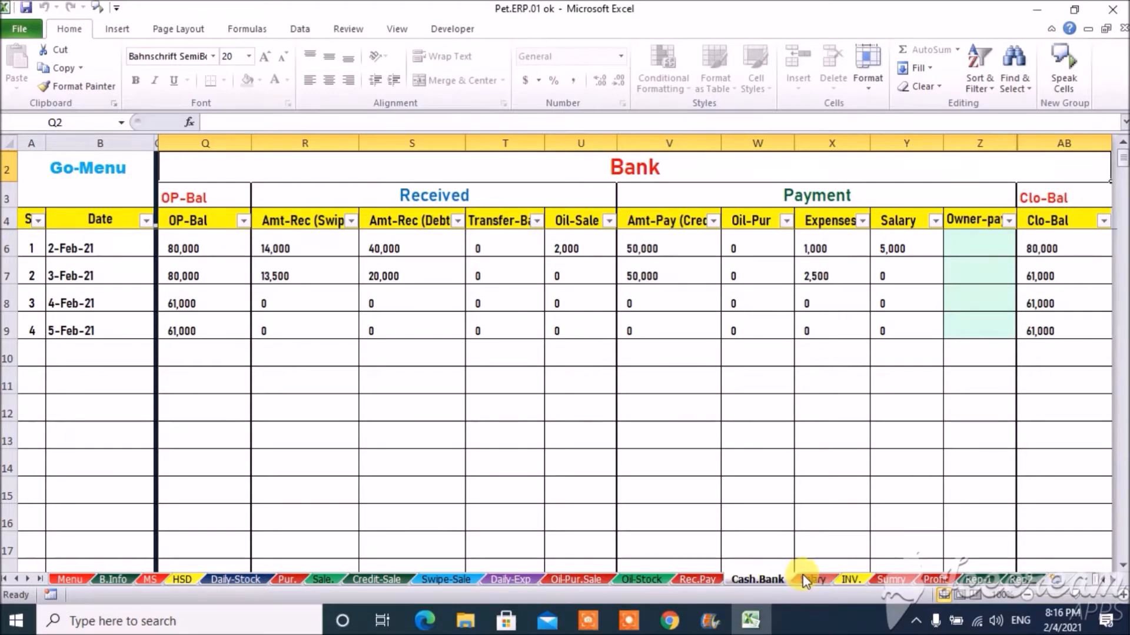
pyautogui.click(803, 580)
pyautogui.click(753, 579)
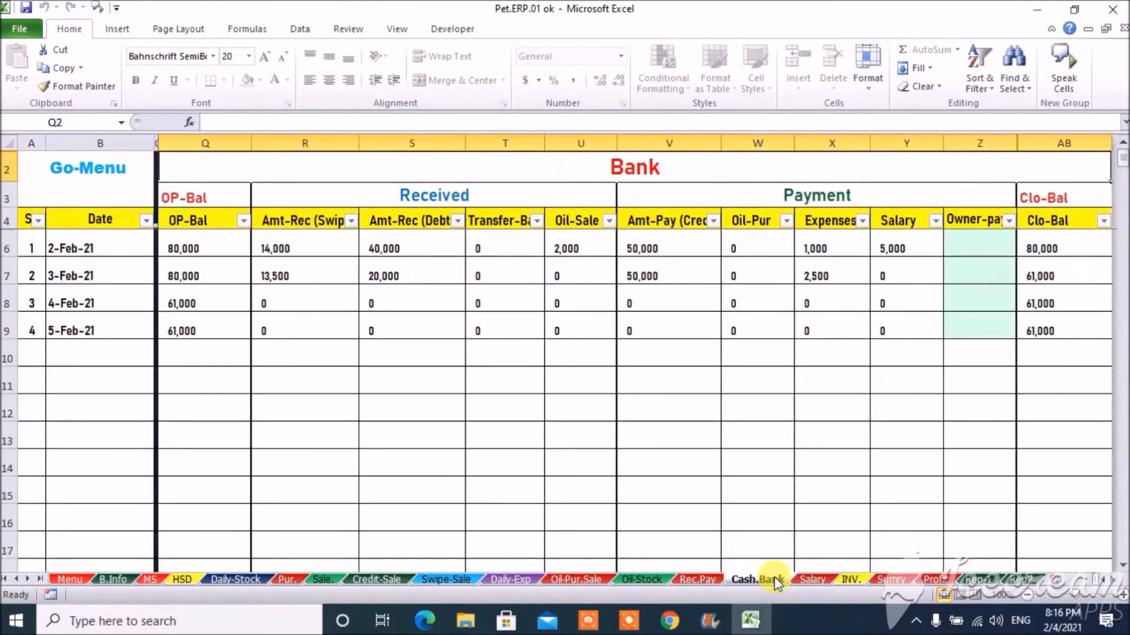
pyautogui.click(716, 583)
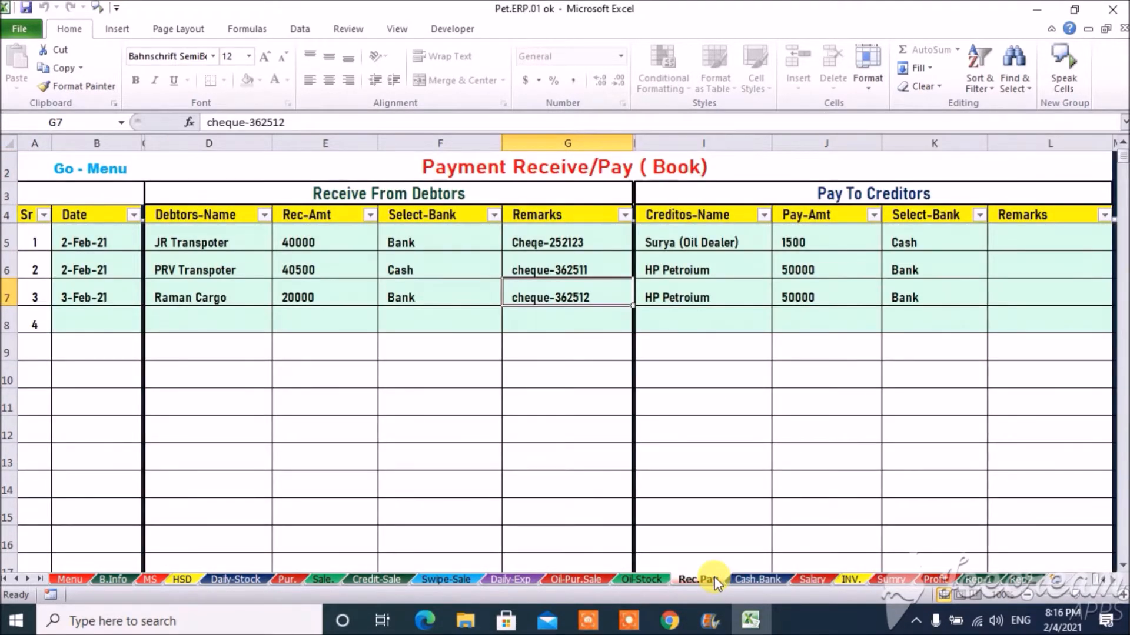
# View the Rep-1 daily report sheet and check its print preview without printing.
pyautogui.click(971, 582)
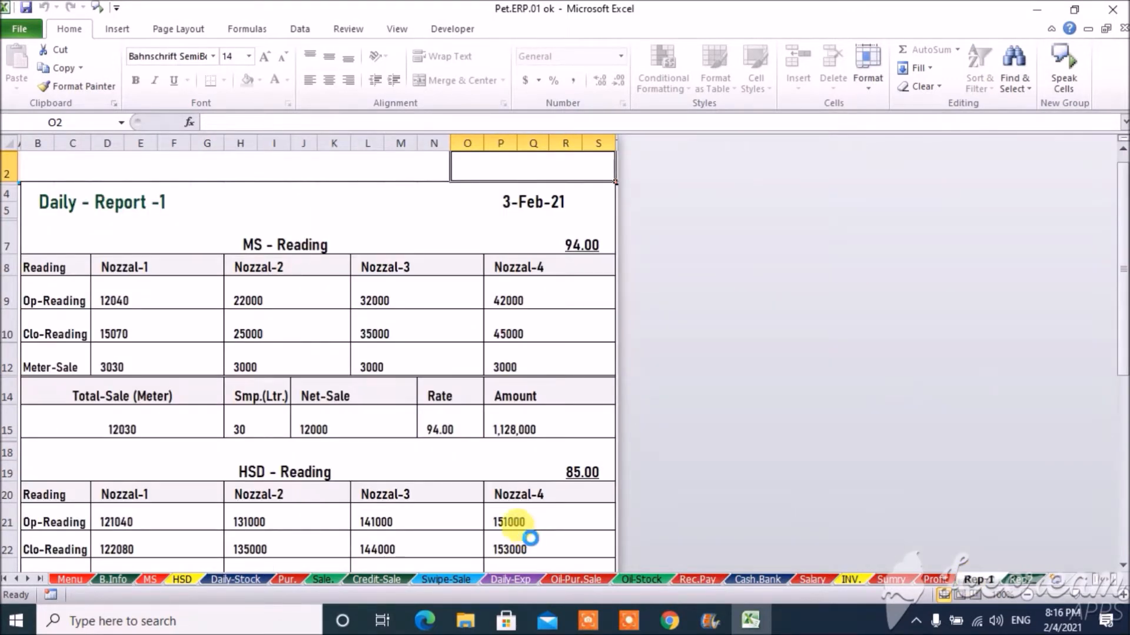
pyautogui.hotkey('ctrl', 'p')
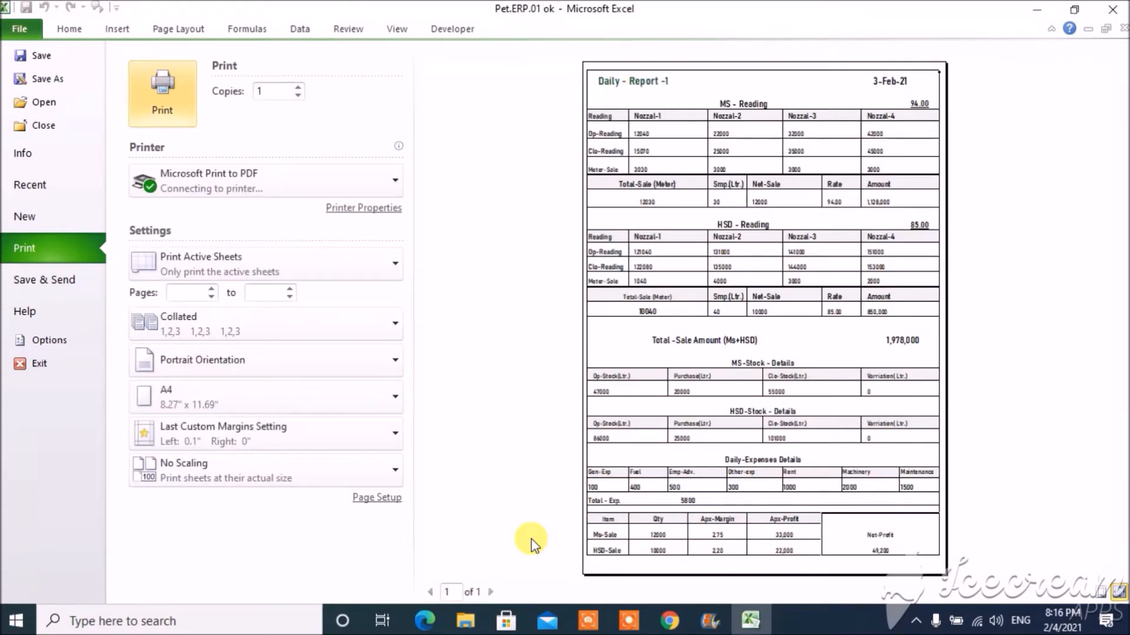
pyautogui.press('Escape')
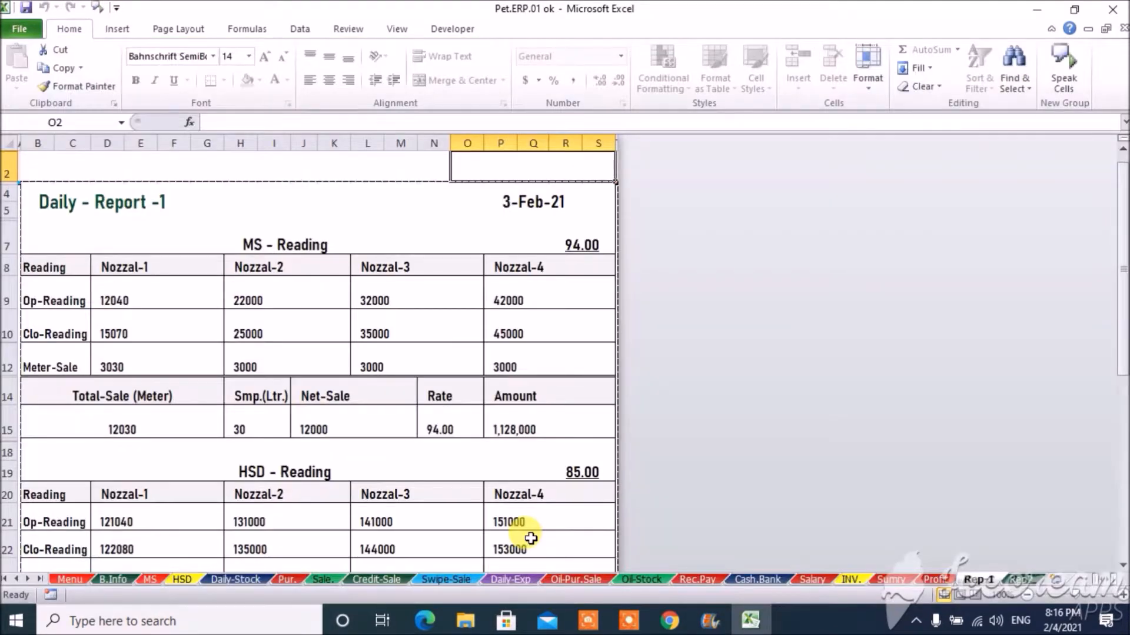
# View the Rep2 daily report sheet and check its print preview without printing.
pyautogui.click(1022, 578)
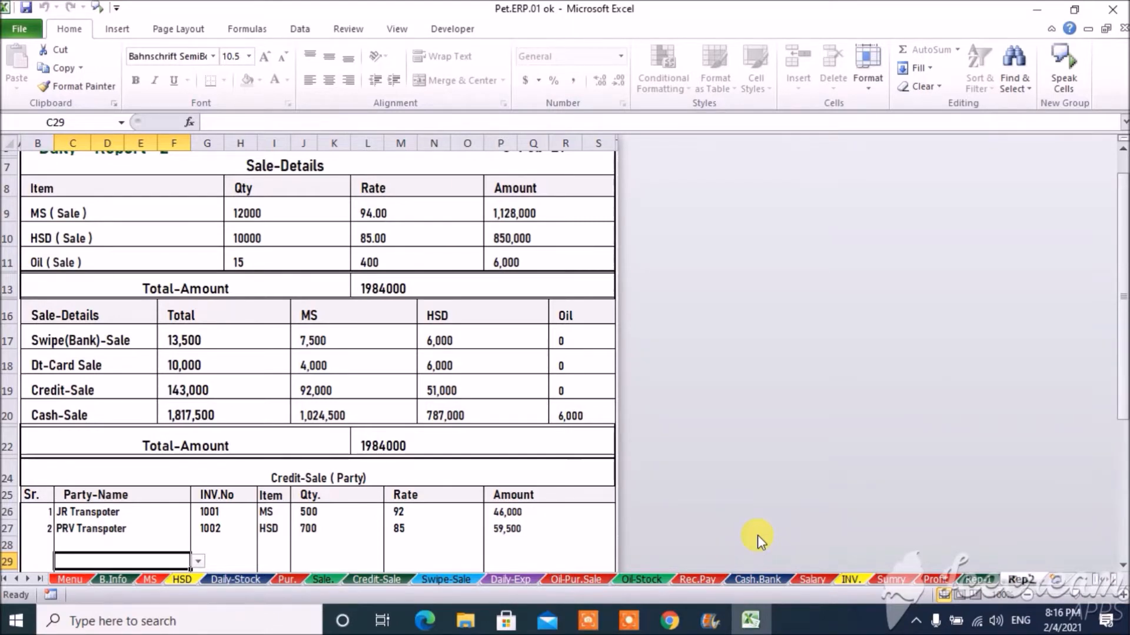
pyautogui.hotkey('ctrl', 'p')
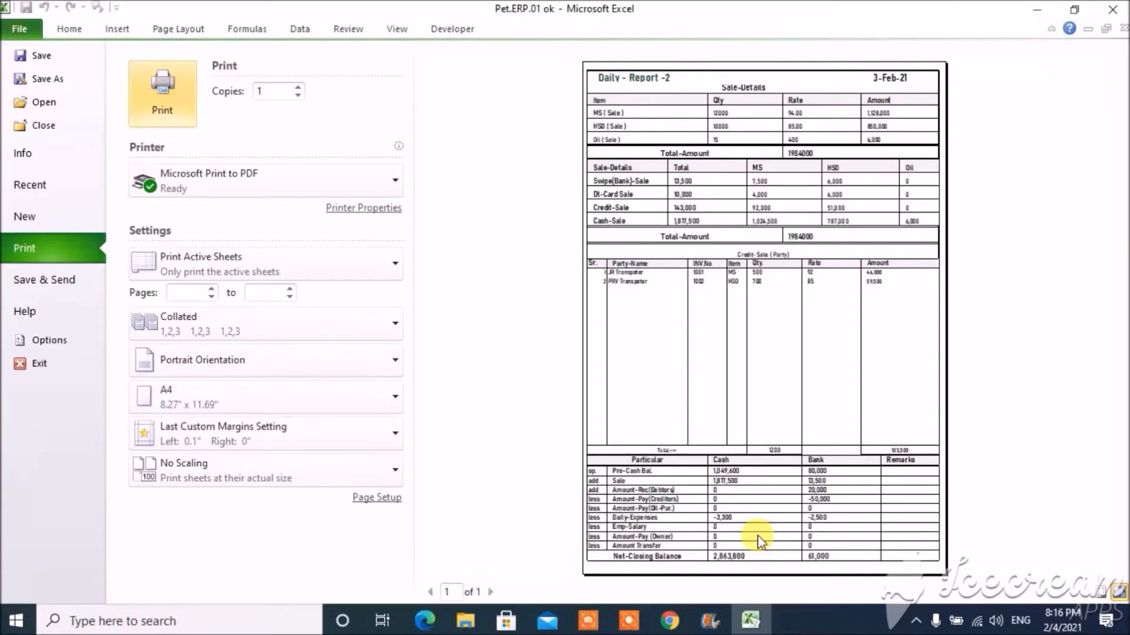
pyautogui.press('Escape')
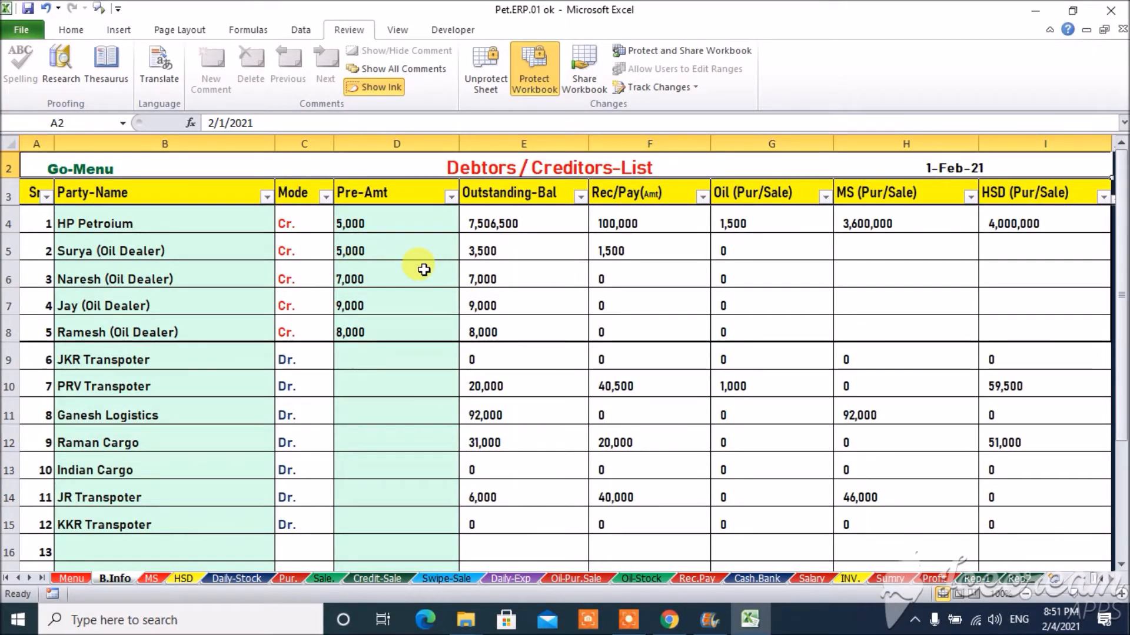
# Go to the main menu sheet and follow its Basic -Info link.
pyautogui.click(71, 582)
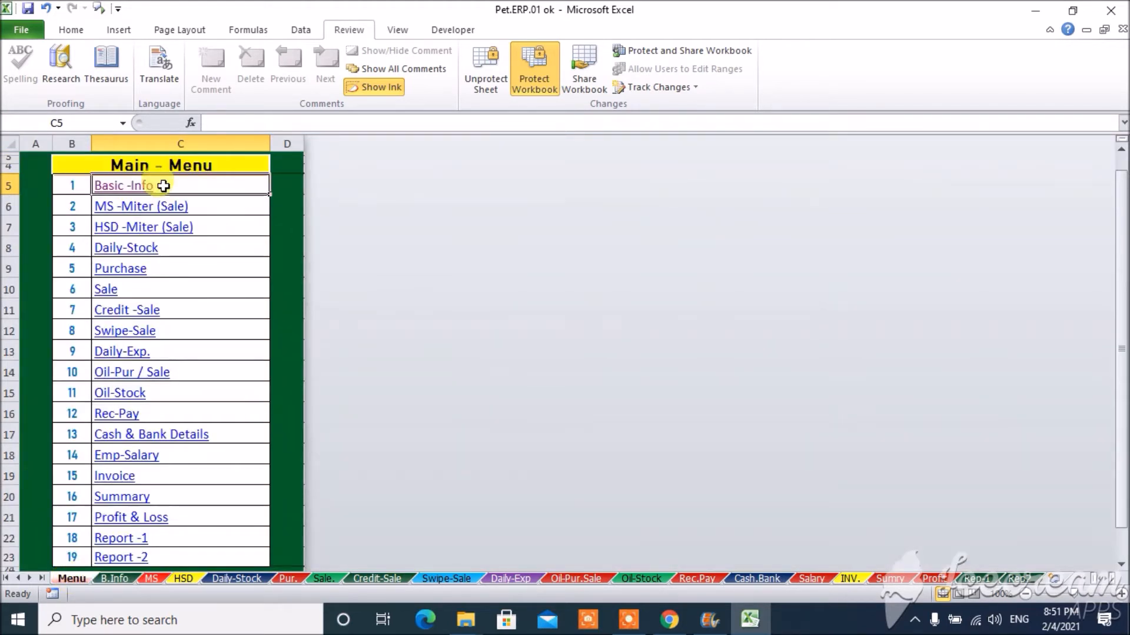
pyautogui.click(125, 186)
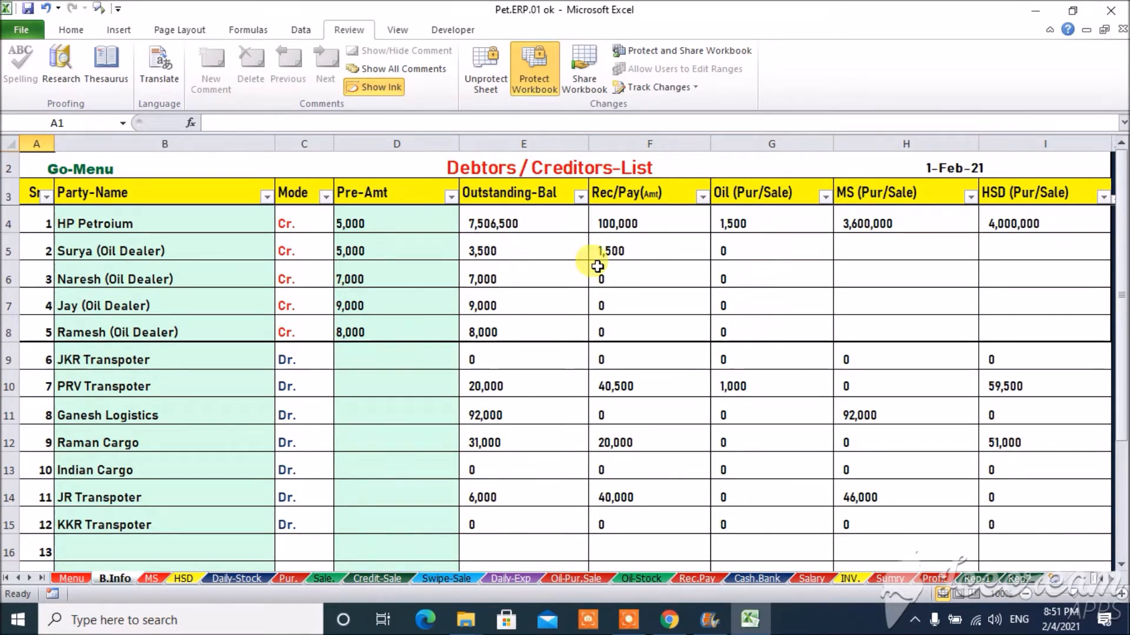
# Try to edit HP Petroium's outstanding balance in the Debtors / Creditors list.
pyautogui.click(530, 224)
pyautogui.doubleClick(530, 225)
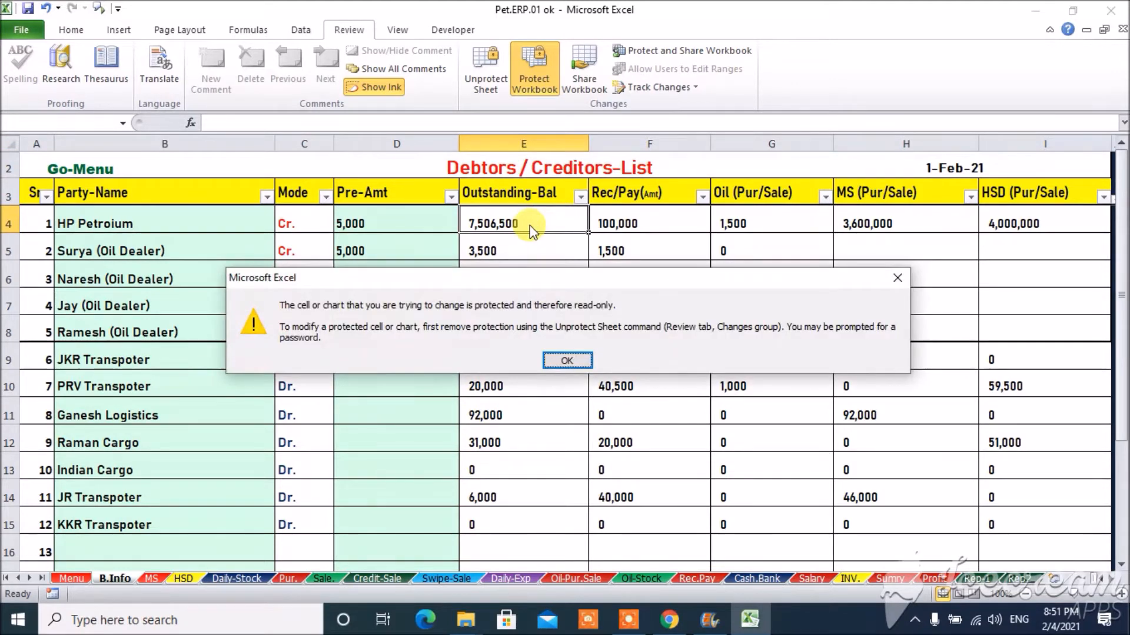
pyautogui.click(567, 360)
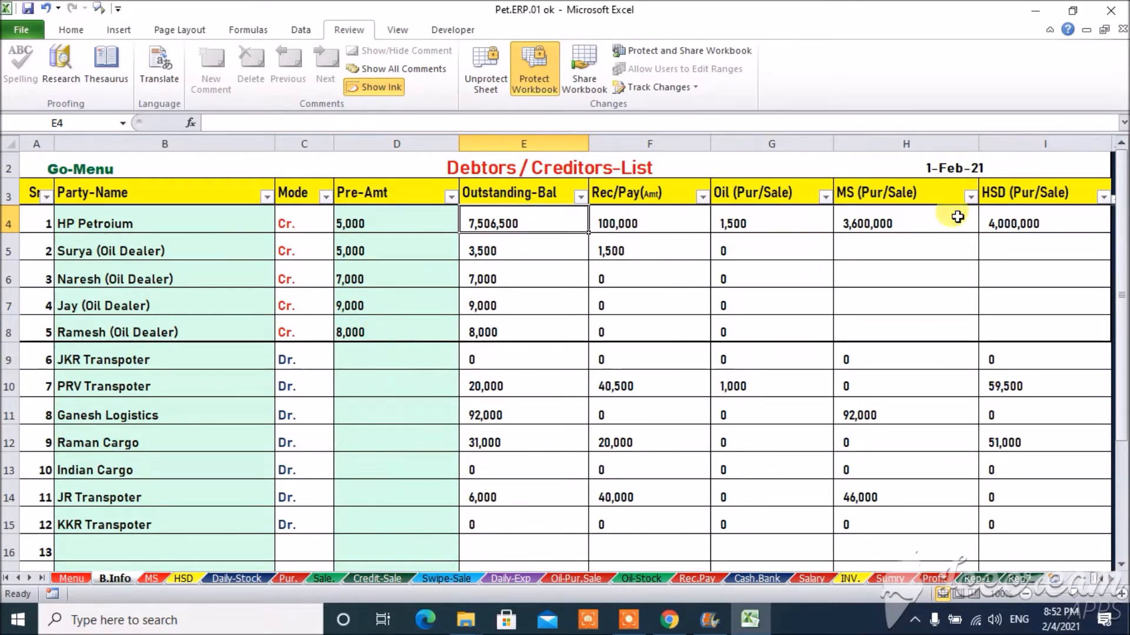
# Change the date in the Debtors / Creditors list header to 3/1/2021.
pyautogui.click(1025, 164)
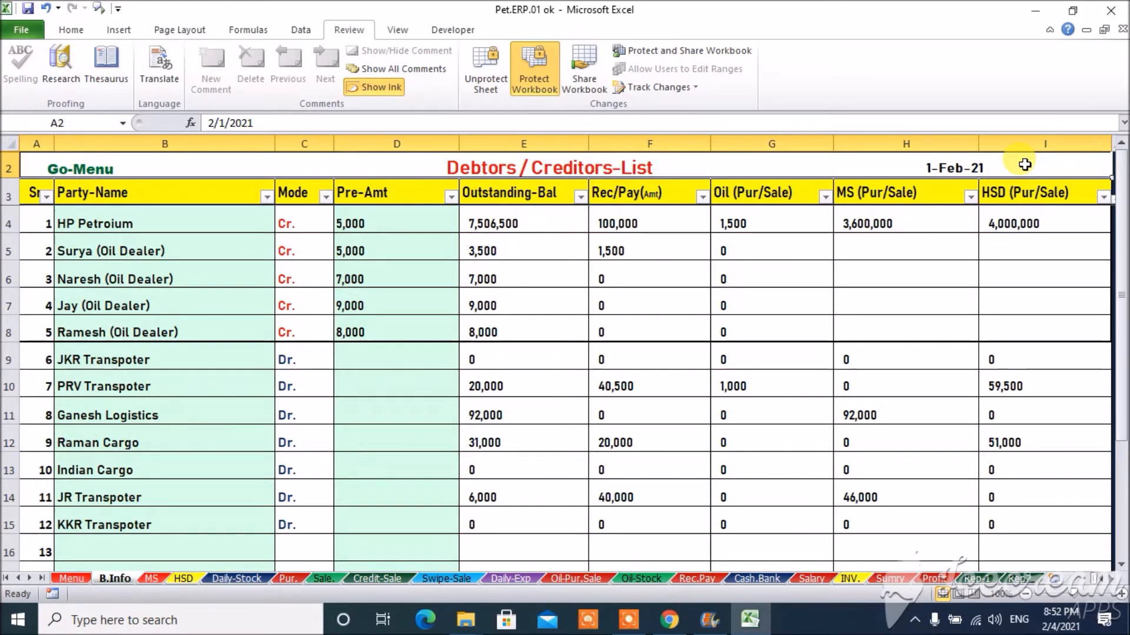
pyautogui.click(215, 124)
pyautogui.press('BackSpace')
pyautogui.write('3/1/2021')
pyautogui.press('Return')
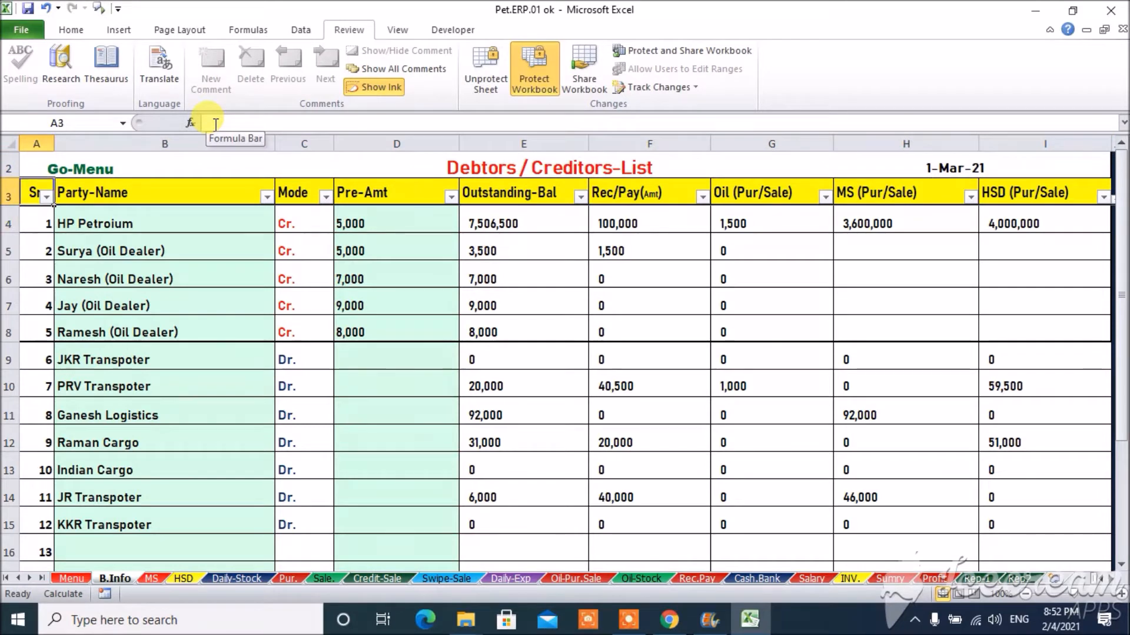
# Set the date in the Debtors / Creditors list header back to 2/1/2021.
pyautogui.click(976, 165)
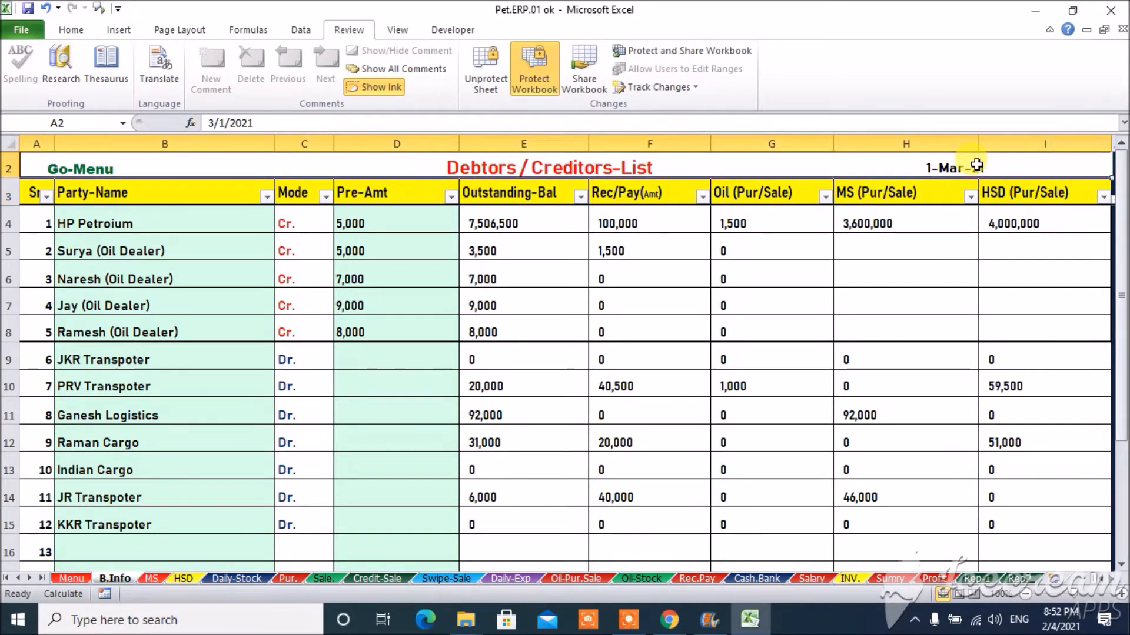
pyautogui.click(215, 120)
pyautogui.press('BackSpace')
pyautogui.write('2')
pyautogui.press('Return')
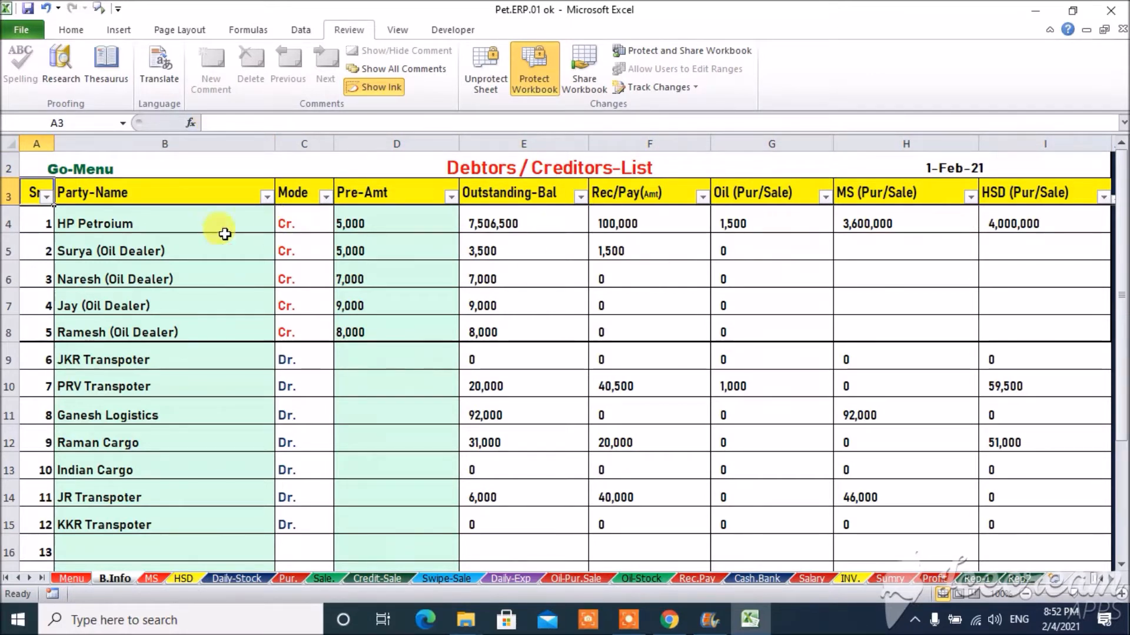
# Go through the creditor (Cr.) entries in the party-name column, from HP Petroium through the oil dealers.
pyautogui.click(184, 224)
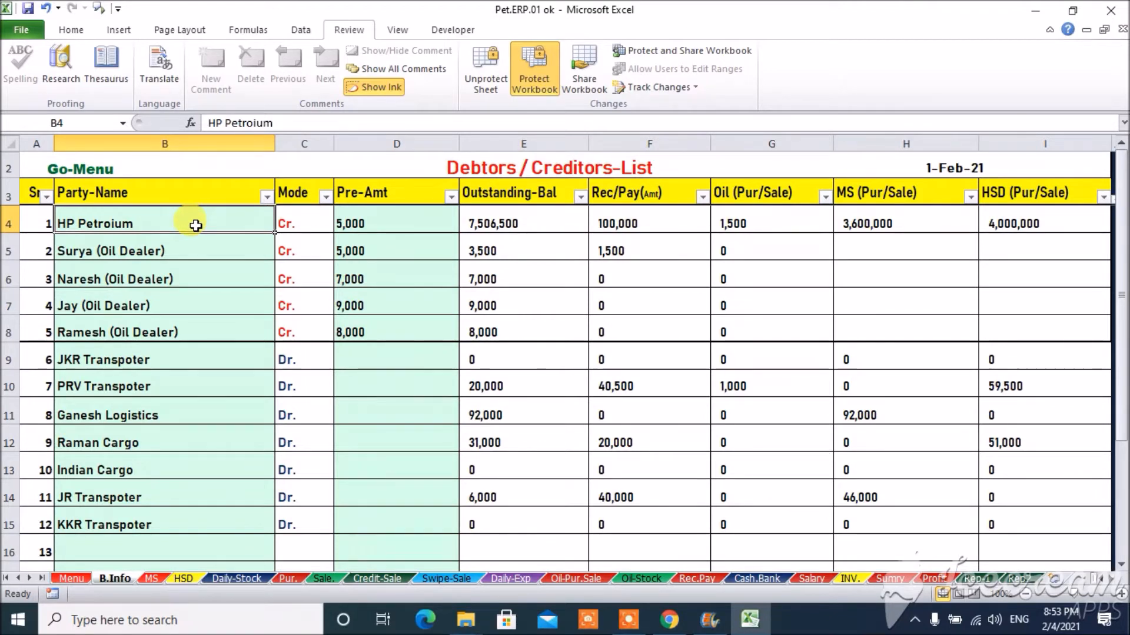
pyautogui.click(194, 248)
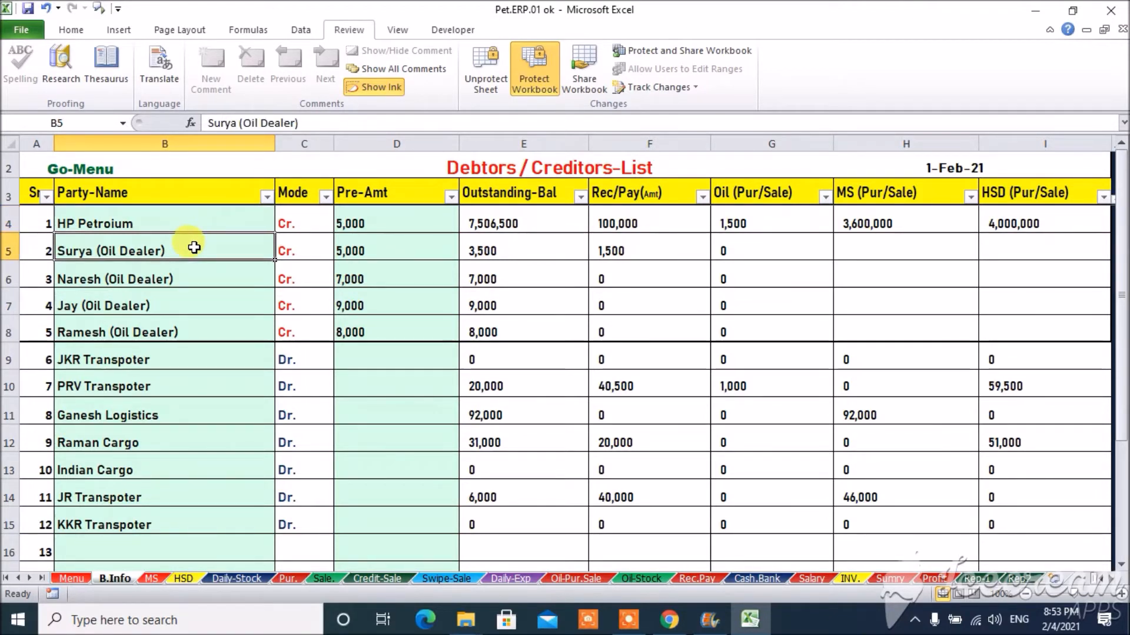
pyautogui.press('Down')
pyautogui.press('Down')
pyautogui.press('Down')
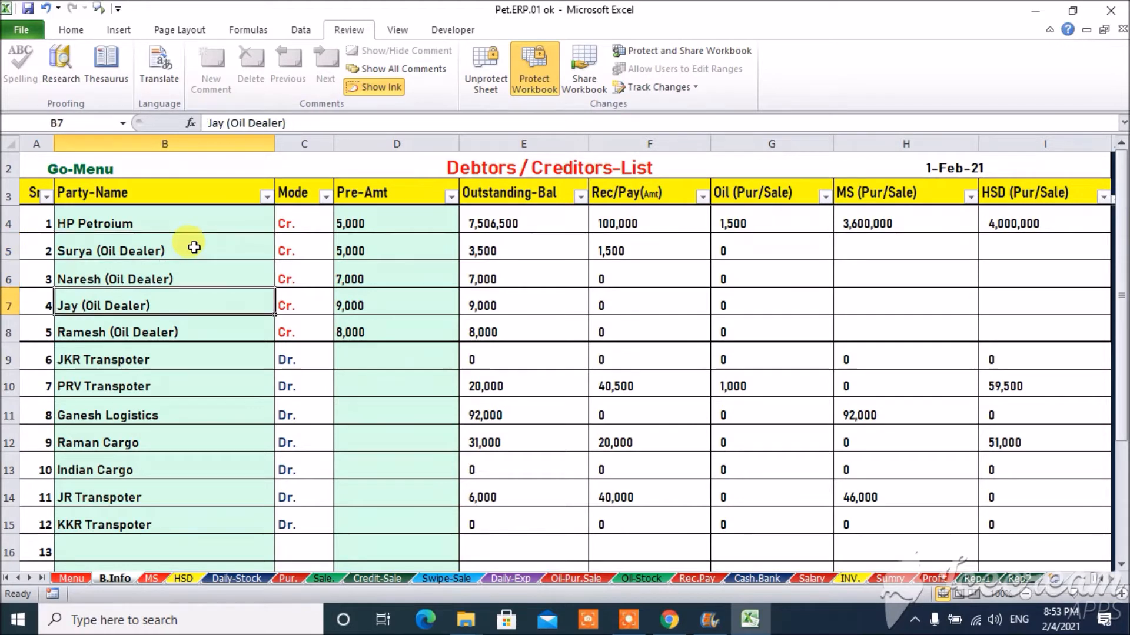
pyautogui.press('Up')
pyautogui.press('Up')
pyautogui.press('Up')
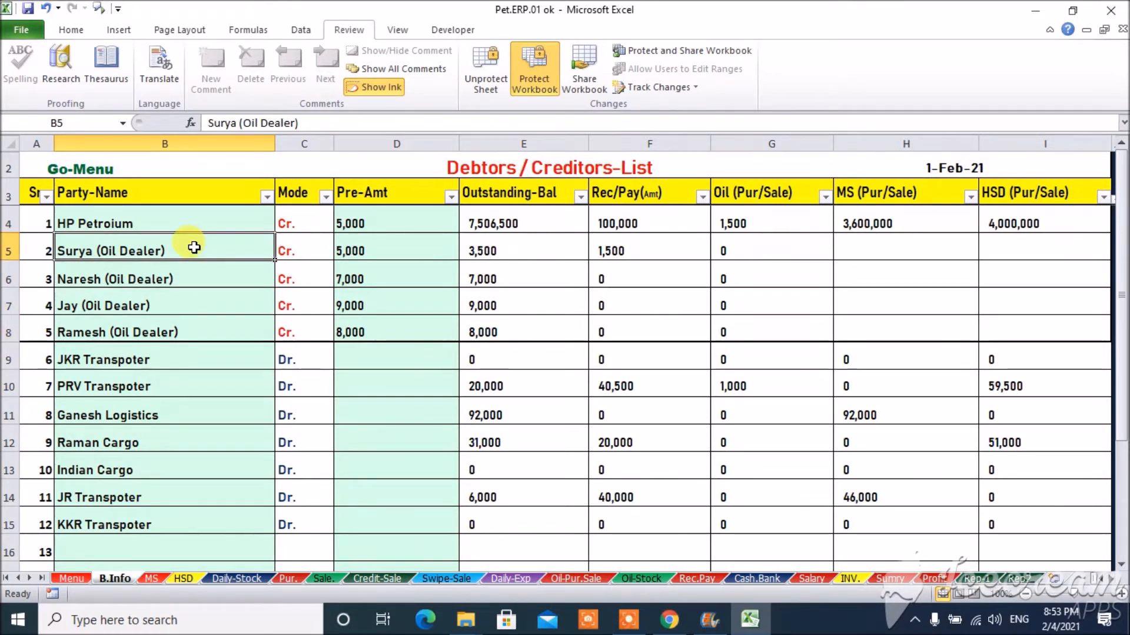
pyautogui.press('Down')
pyautogui.press('Down')
pyautogui.press('Down')
# Go through the debtor (Dr.) entries in the party-name column, from JKR Transpoter to KKR Transpoter.
pyautogui.press('Down')
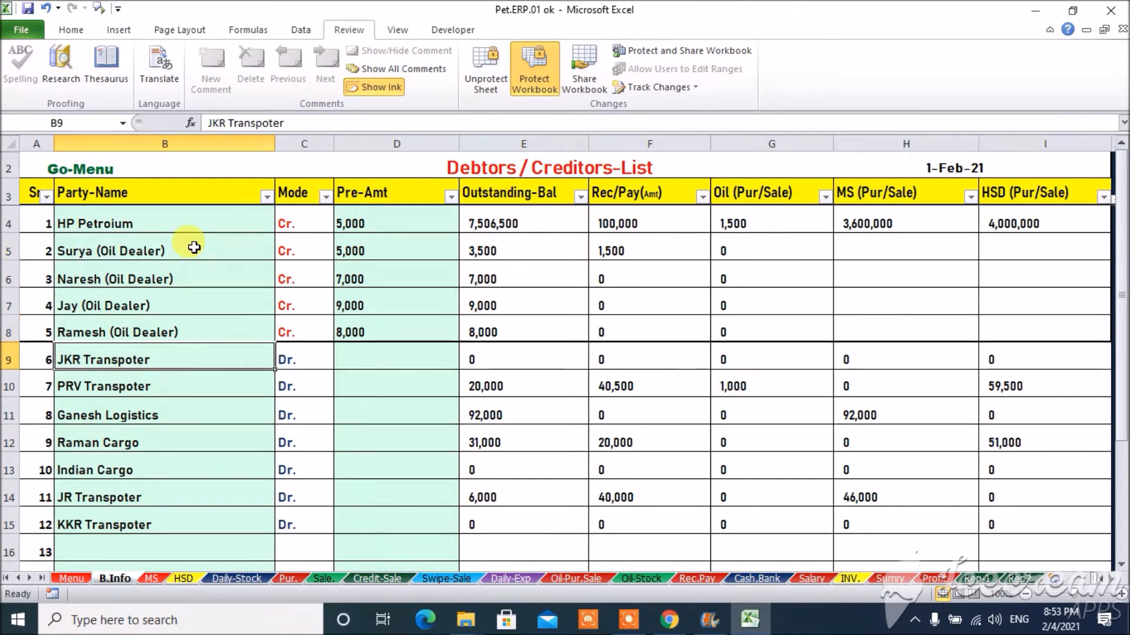
pyautogui.press('Down')
pyautogui.press('Down')
pyautogui.press('Down')
pyautogui.press('Down')
pyautogui.press('Down')
pyautogui.press('Down')
pyautogui.press('Up')
pyautogui.press('Up')
pyautogui.press('Up')
pyautogui.press('Up')
pyautogui.press('Up')
pyautogui.press('Up')
pyautogui.press('Down')
pyautogui.press('Down')
pyautogui.press('Down')
pyautogui.press('Down')
pyautogui.press('Down')
pyautogui.press('Down')
pyautogui.press('Down')
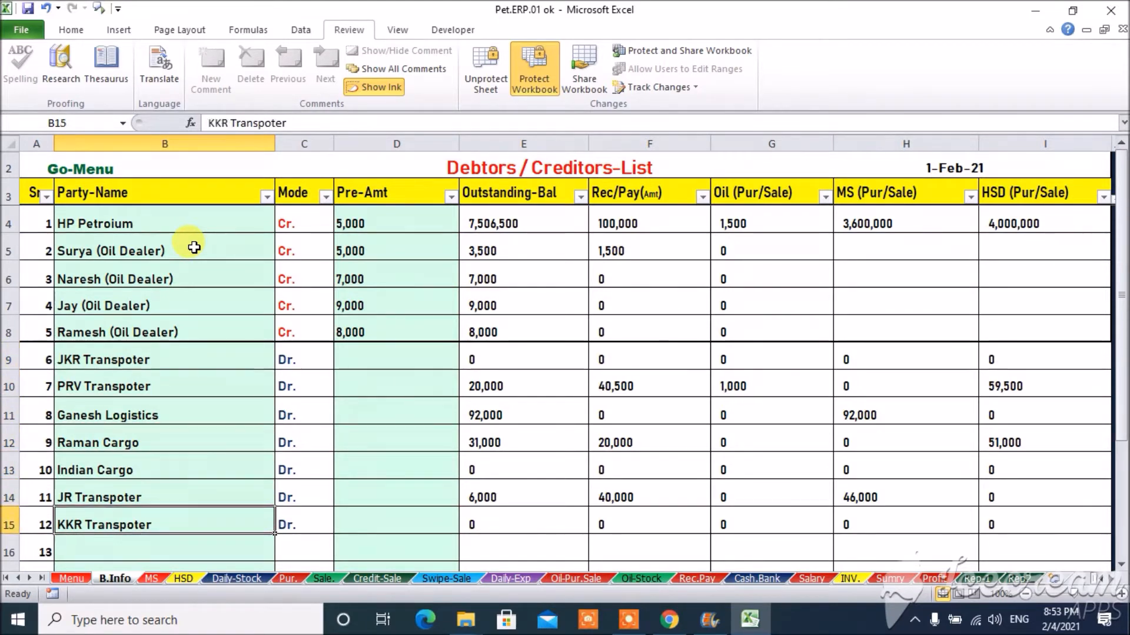
pyautogui.press('Up')
pyautogui.press('Up')
pyautogui.press('Up')
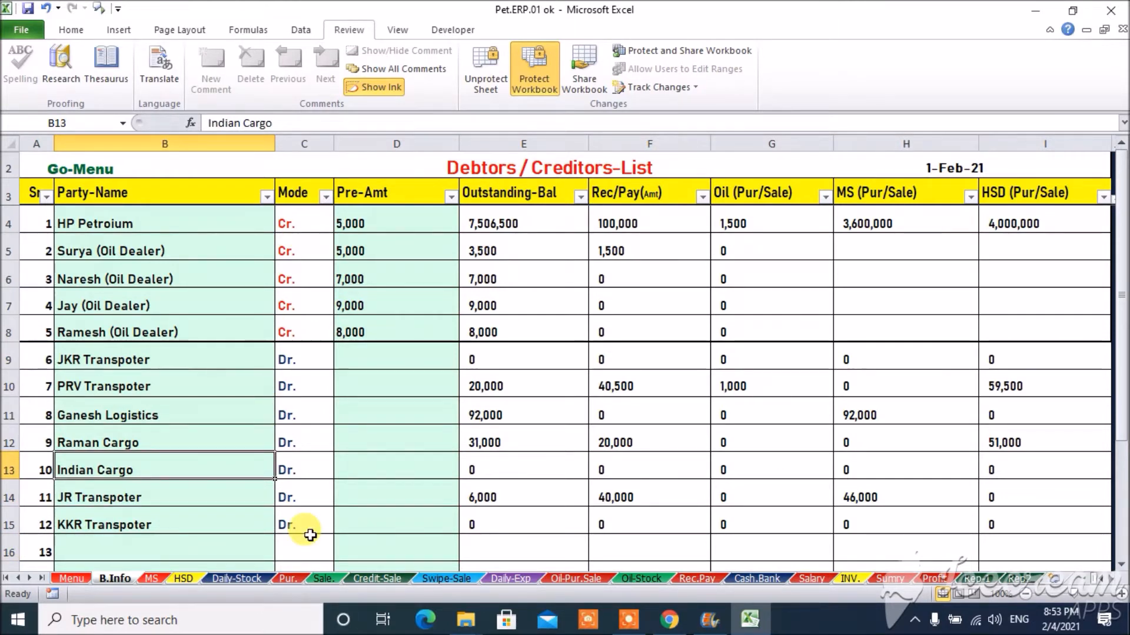
pyautogui.click(204, 542)
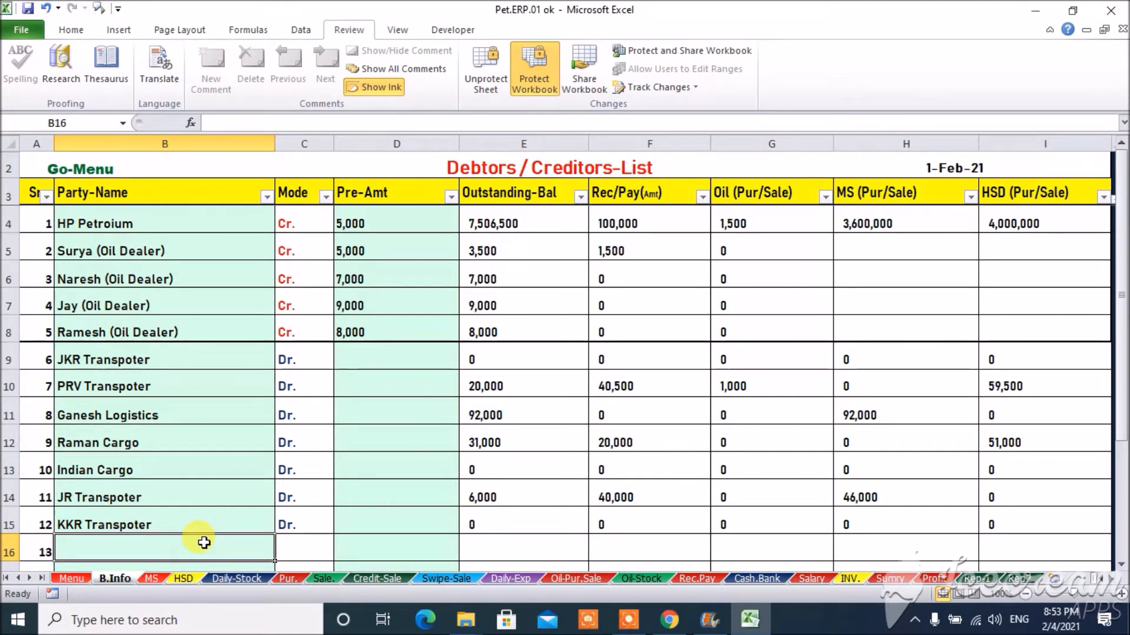
pyautogui.write('Rajesh')
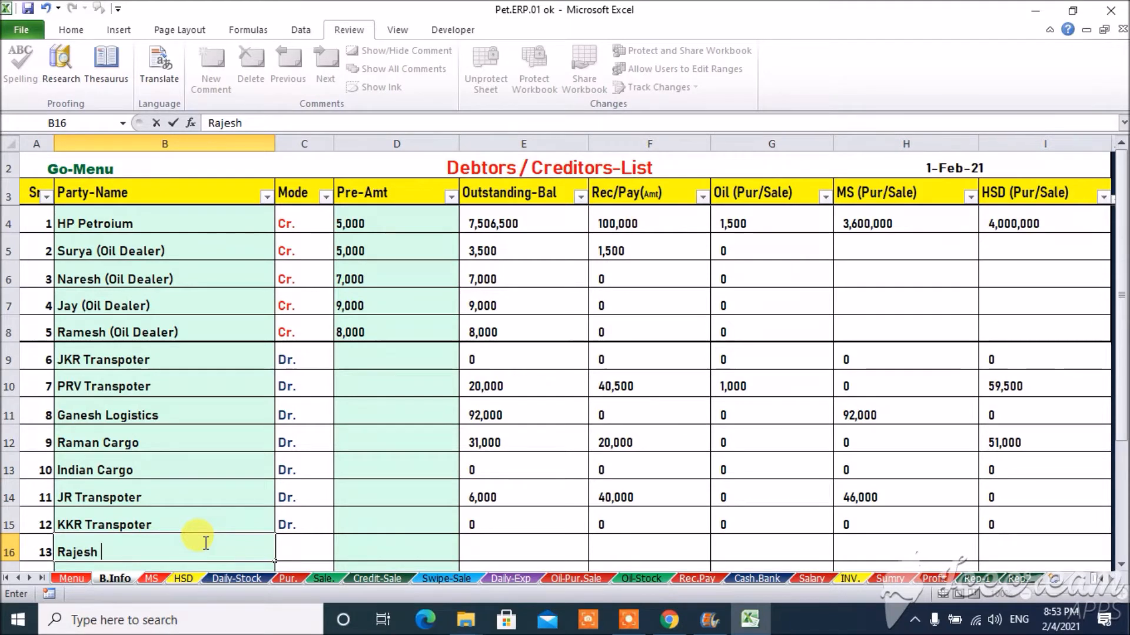
pyautogui.write(' Cardo')
pyautogui.press('Tab')
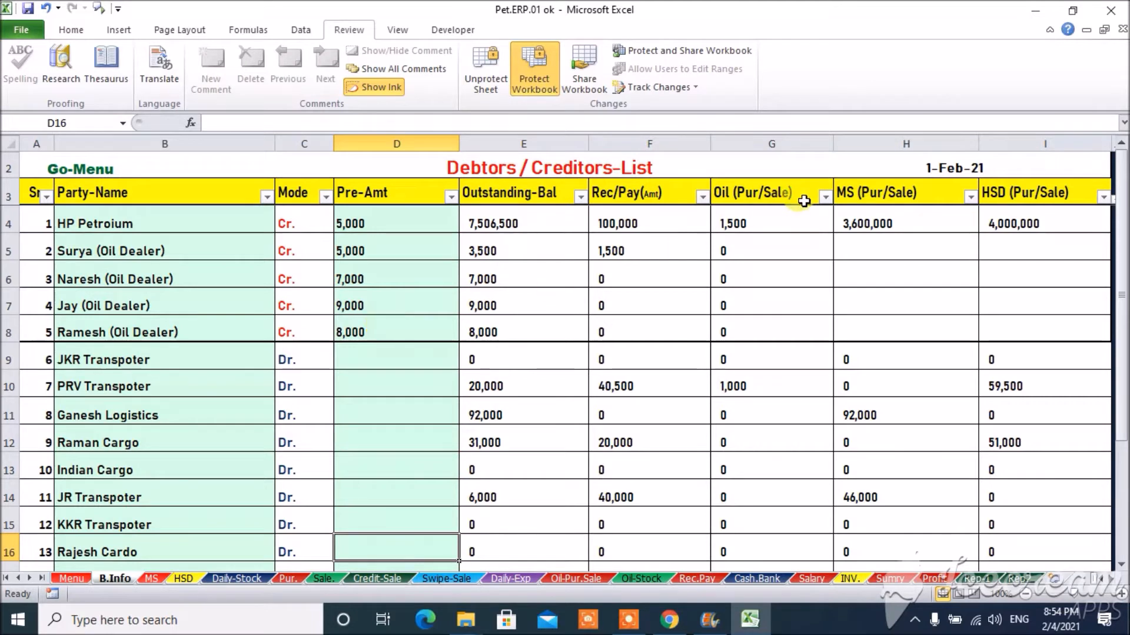
# Go across to the Item-List table and review the margin settings for Petrol and Deisel.
pyautogui.click(810, 167)
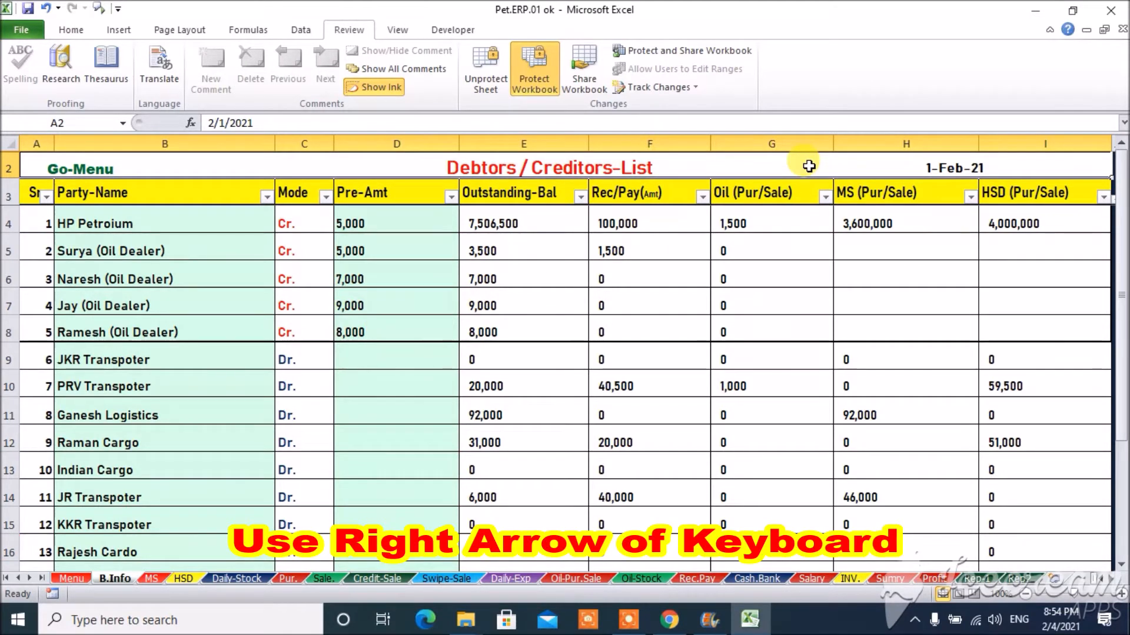
pyautogui.press('Right')
pyautogui.press('Right')
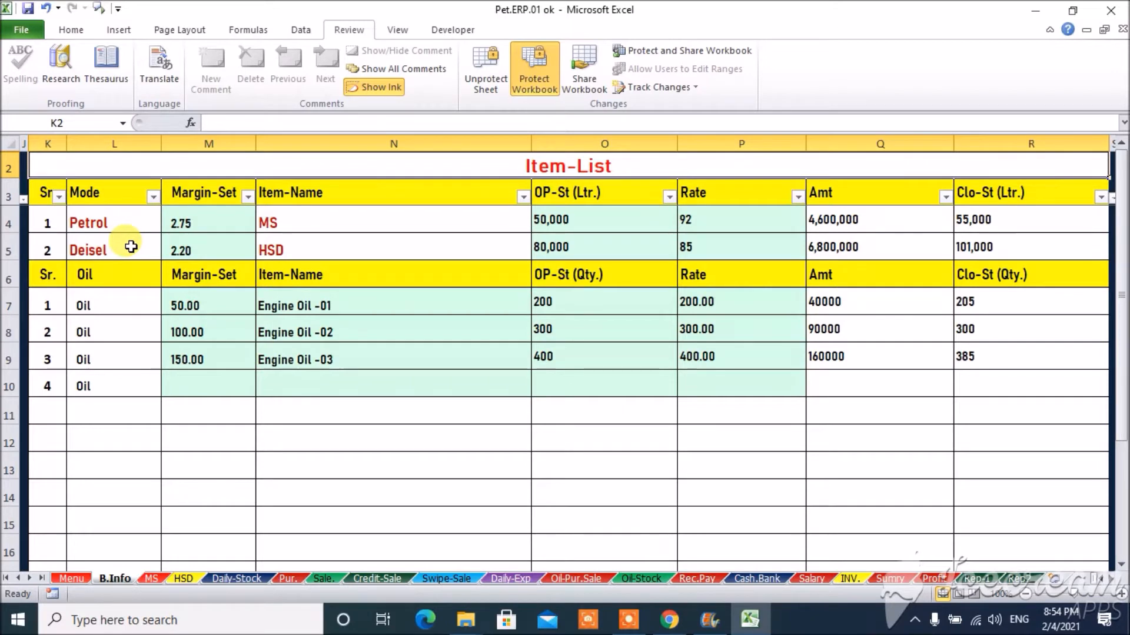
pyautogui.click(214, 222)
pyautogui.click(214, 244)
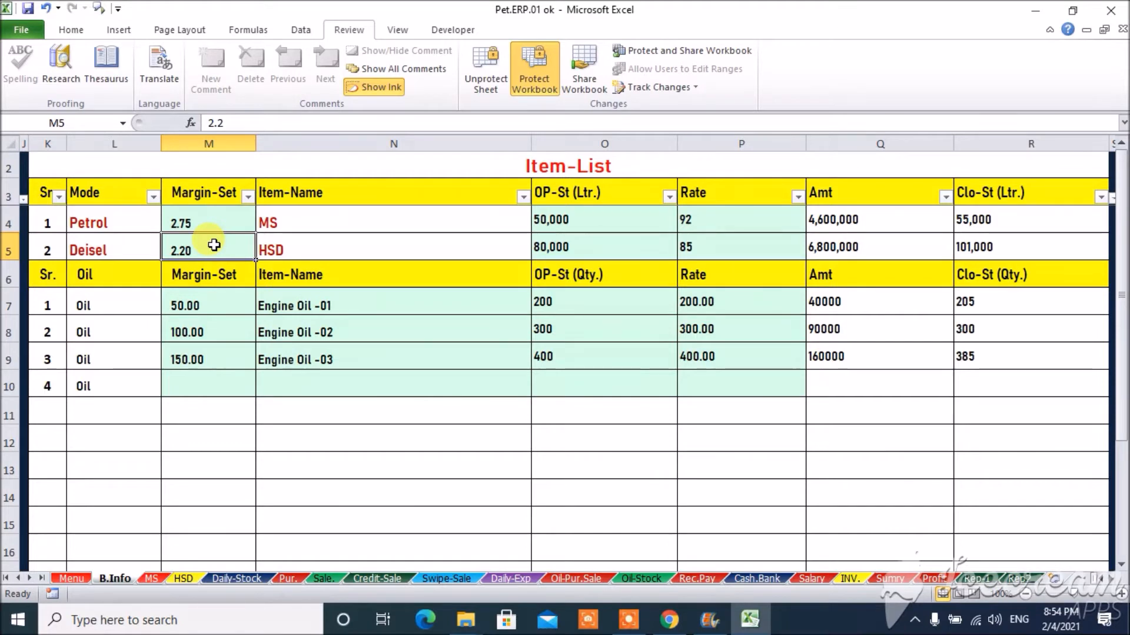
pyautogui.click(225, 222)
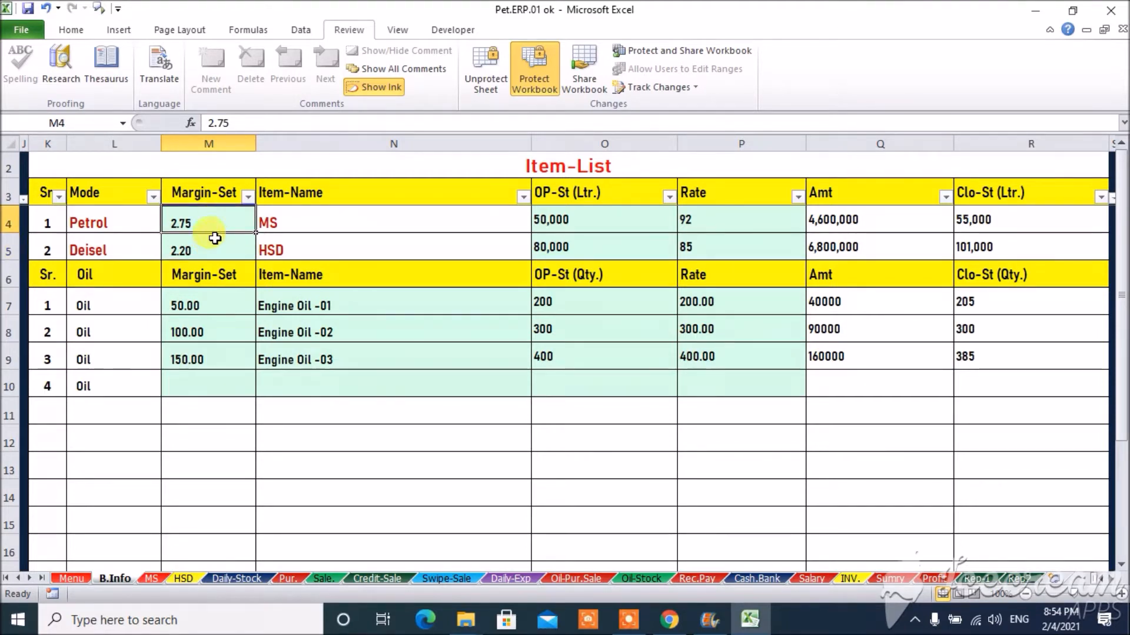
pyautogui.click(213, 249)
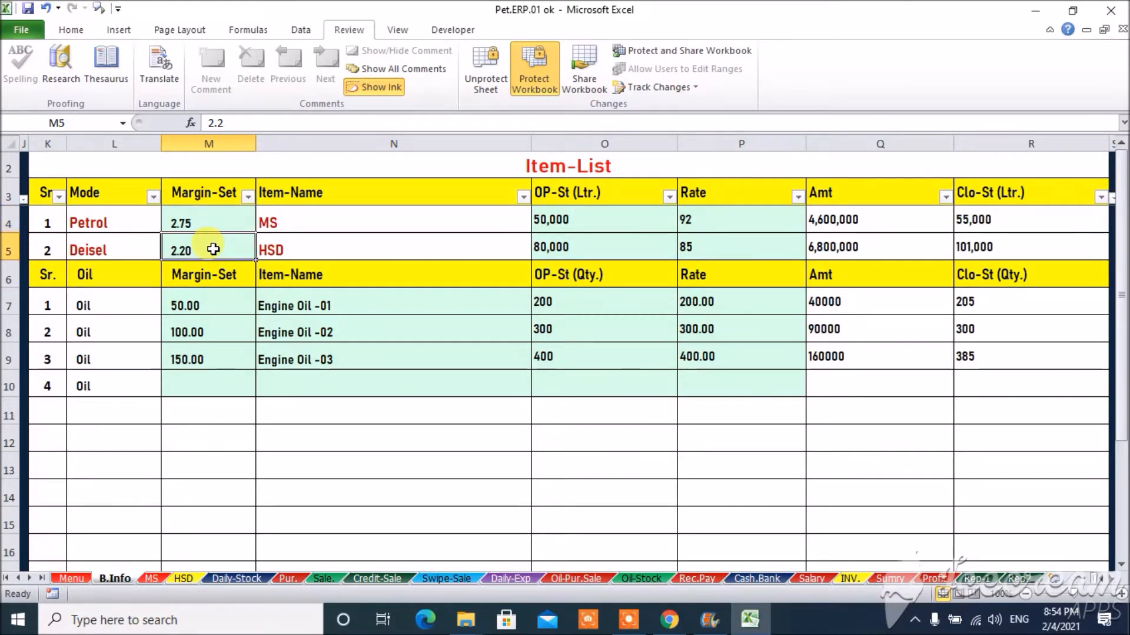
# Check the opening stock and rate of MS and HSD in the Item-List.
pyautogui.click(605, 220)
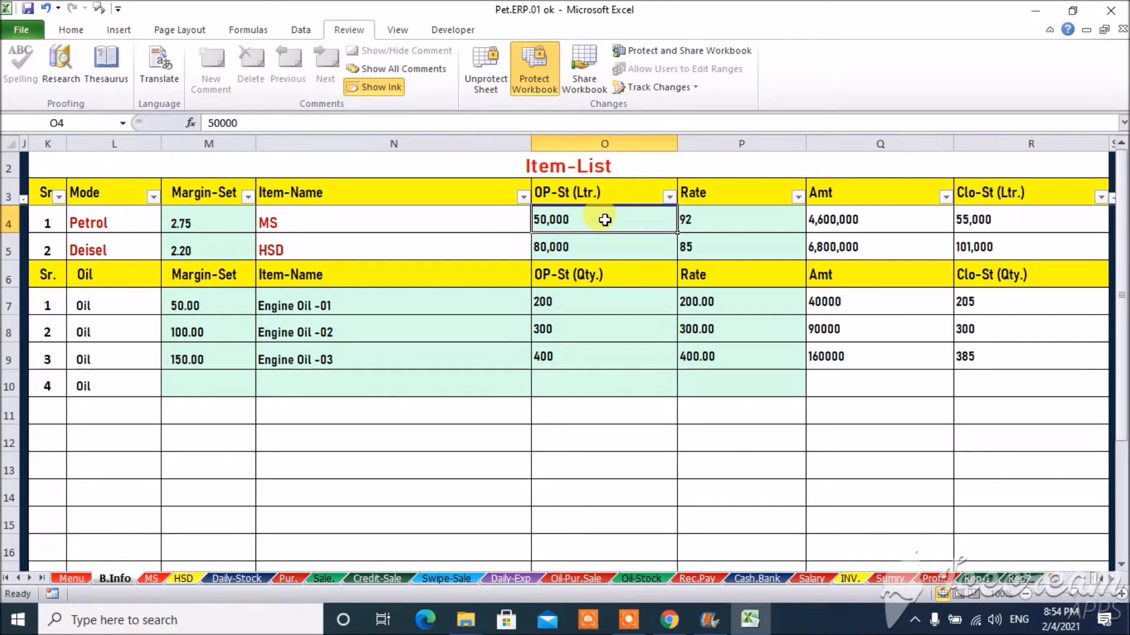
pyautogui.press('Down')
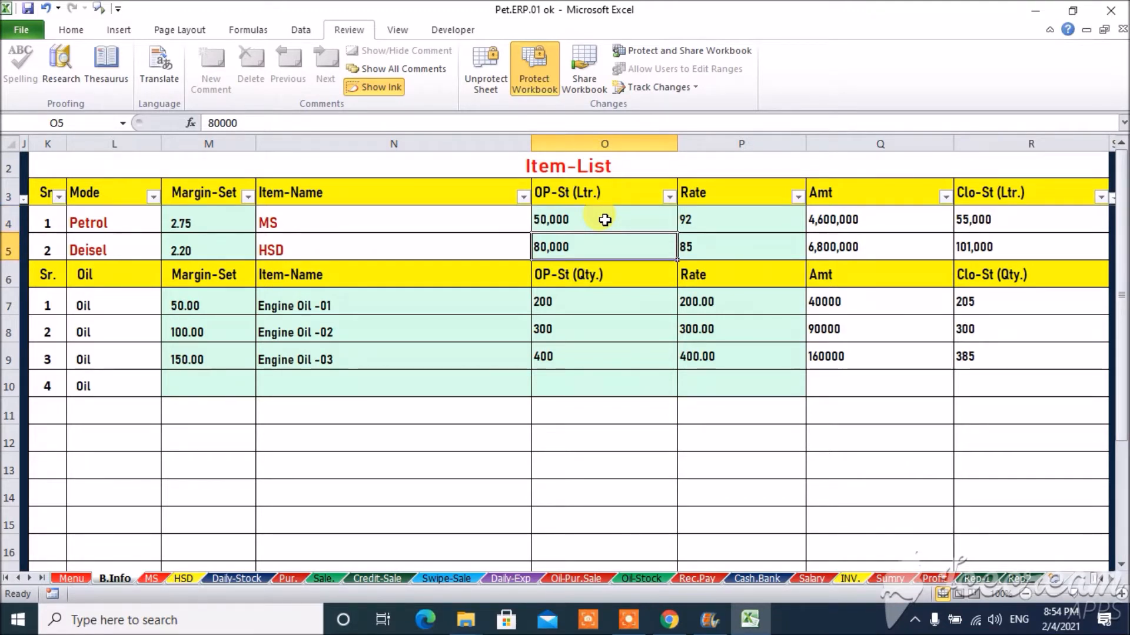
pyautogui.click(703, 220)
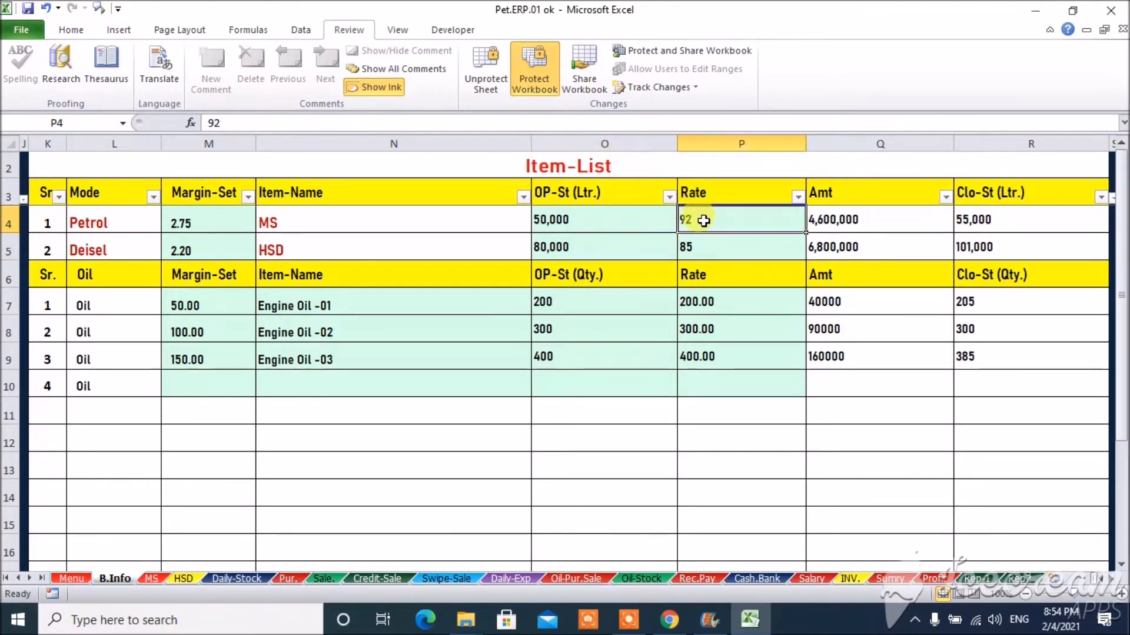
pyautogui.press('Down')
pyautogui.click(704, 220)
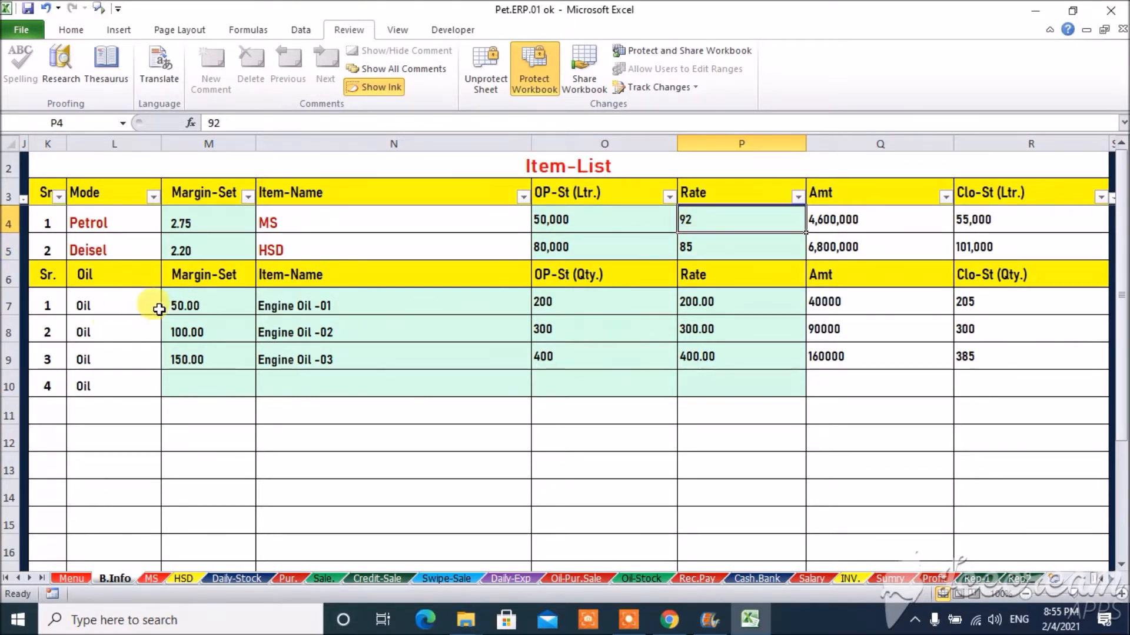
# Go through the engine oil item names, the empty fourth oil row, and the margin of Engine Oil -03.
pyautogui.click(306, 308)
pyautogui.press('Down')
pyautogui.press('Down')
pyautogui.press('Up')
pyautogui.press('Up')
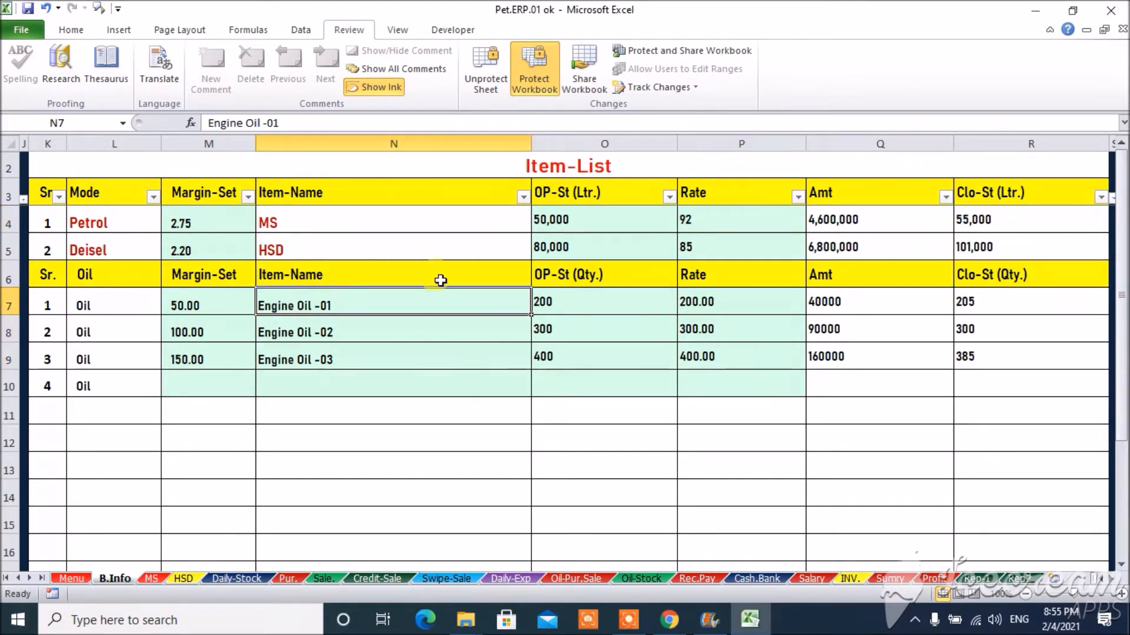
pyautogui.press('Down')
pyautogui.press('Down')
pyautogui.press('Down')
pyautogui.press('Down')
pyautogui.press('Down')
pyautogui.press('Down')
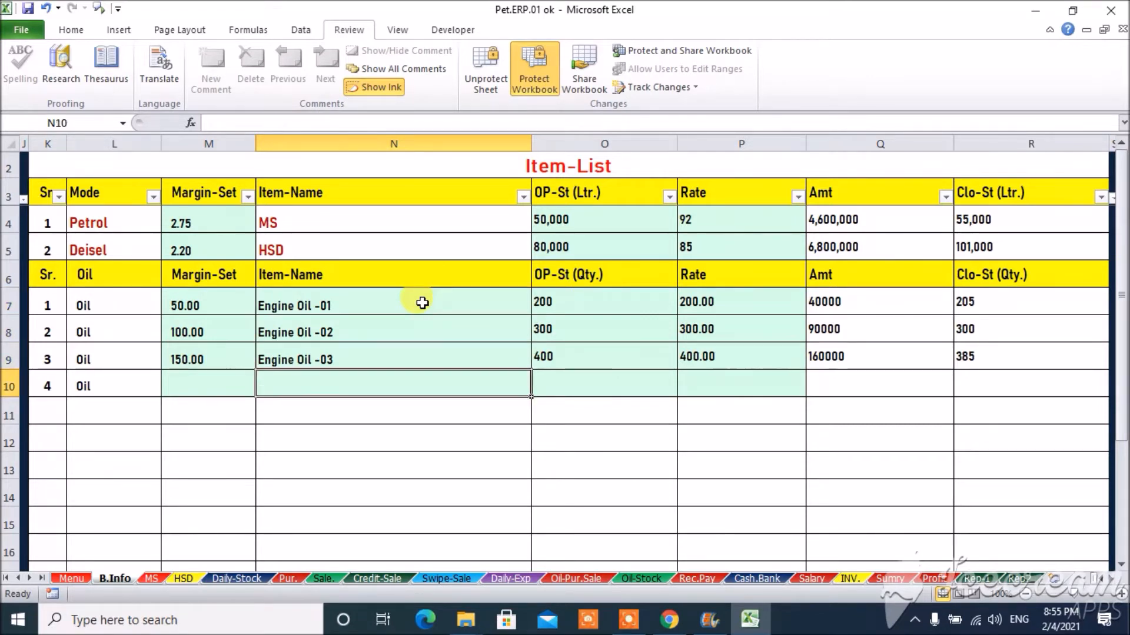
pyautogui.press('Up')
pyautogui.press('Up')
pyautogui.press('Up')
pyautogui.press('Up')
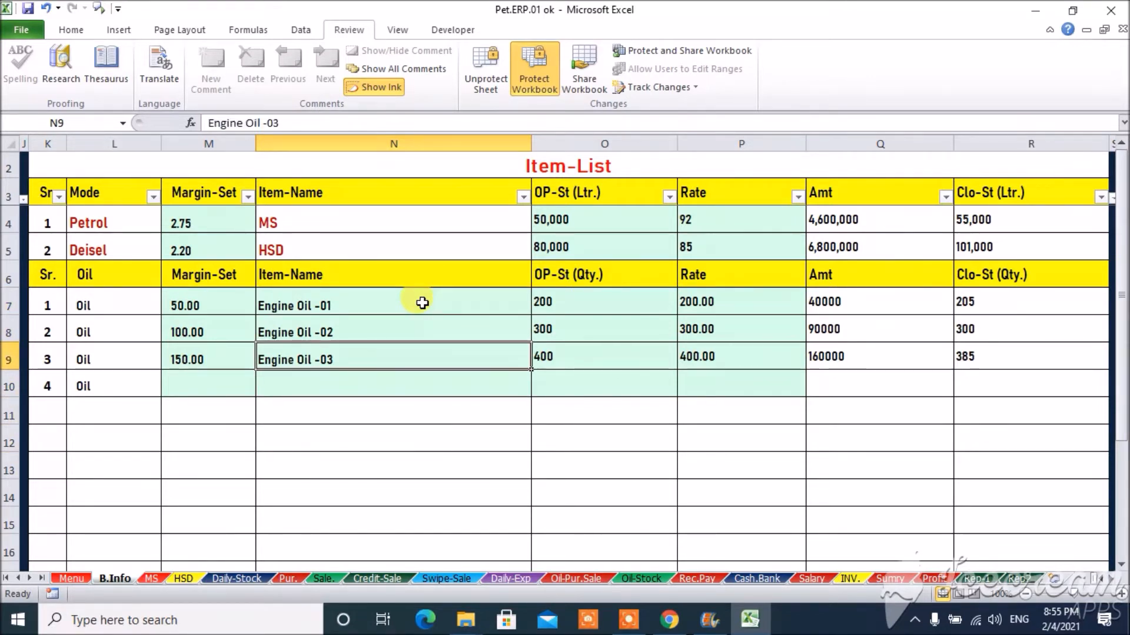
pyautogui.press('Left')
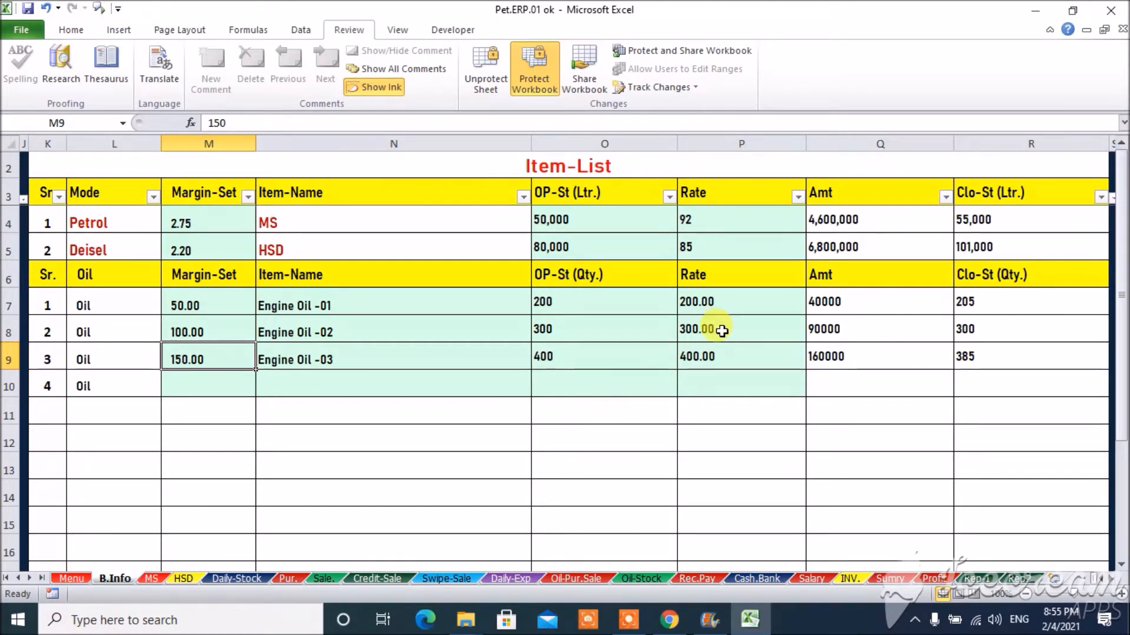
# Go across to the Payment - Mode table and review the Cash and Bank entries with their opening amounts.
pyautogui.click(650, 168)
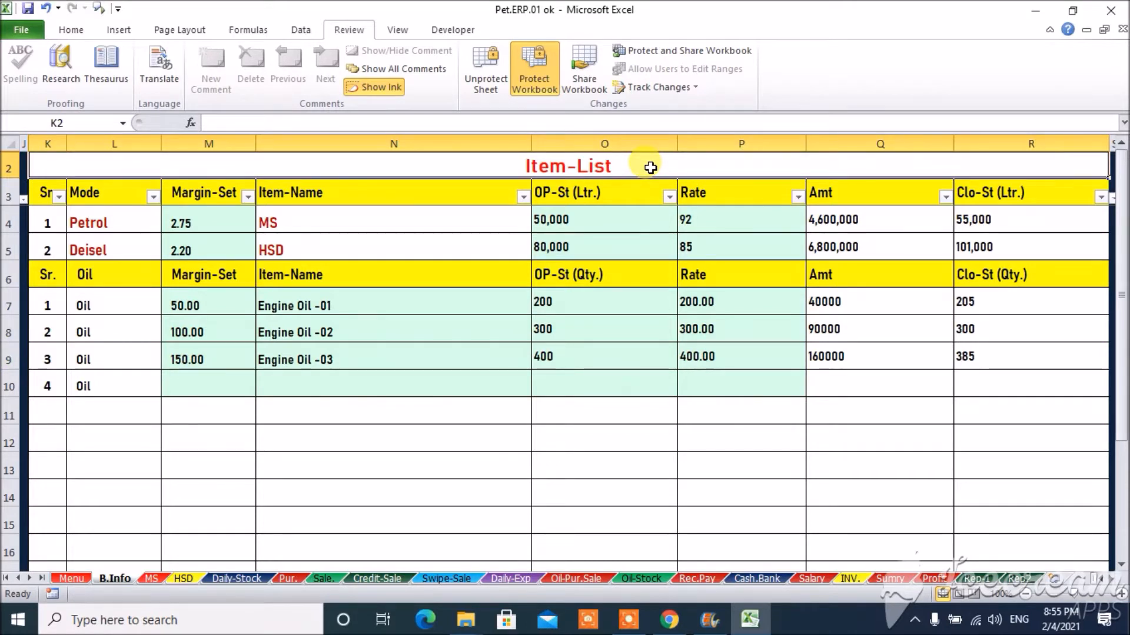
pyautogui.hotkey('ctrl', 'Right')
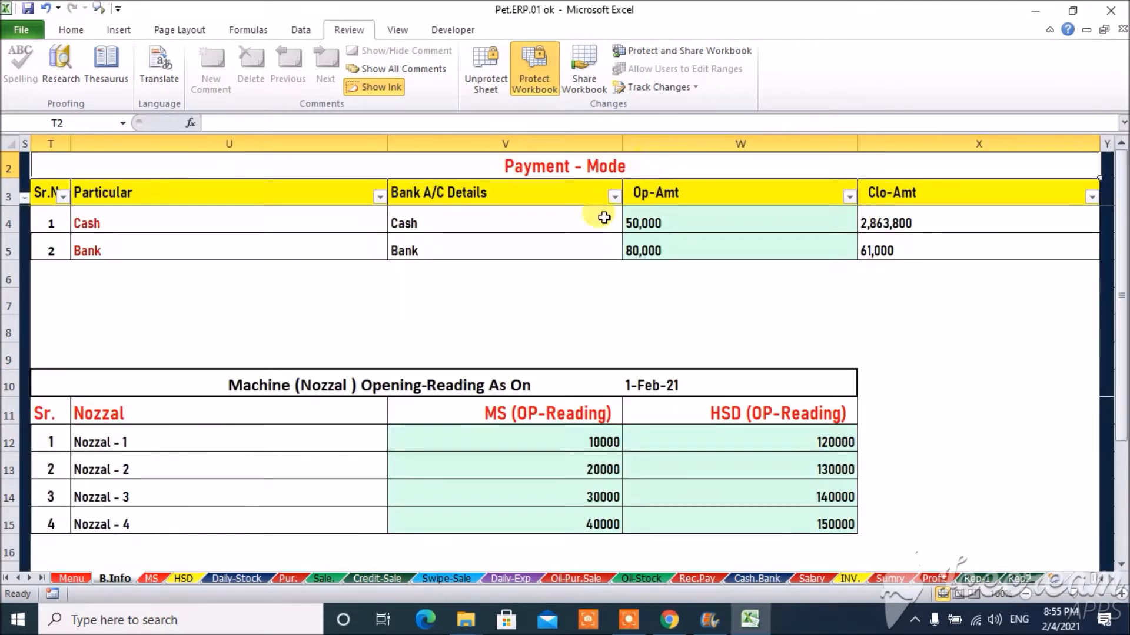
pyautogui.click(472, 222)
pyautogui.click(472, 244)
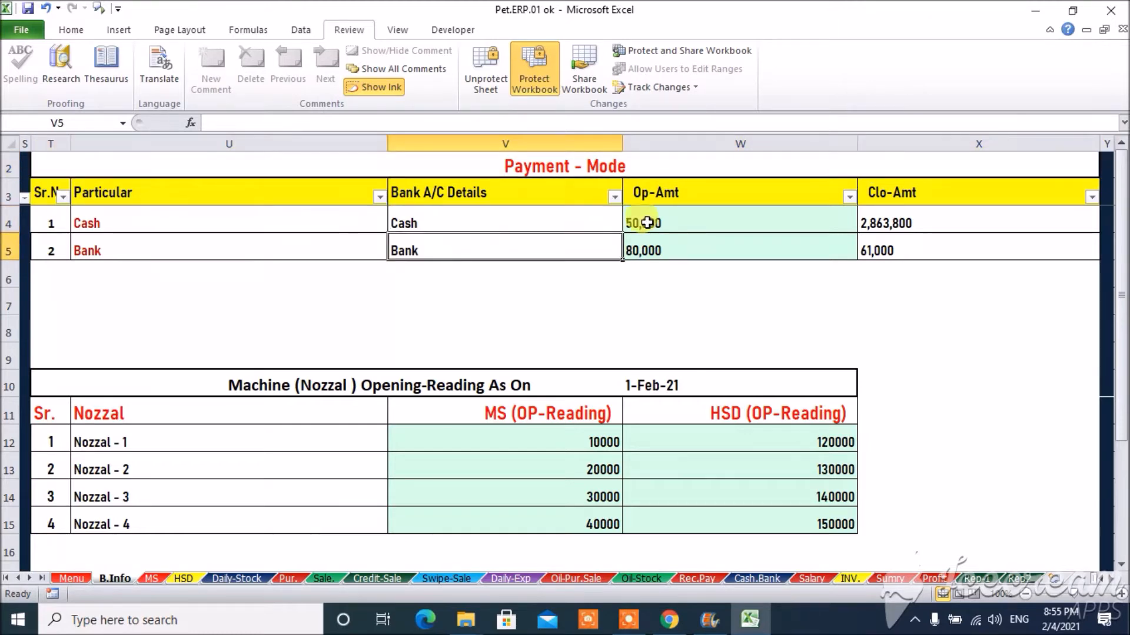
pyautogui.click(678, 219)
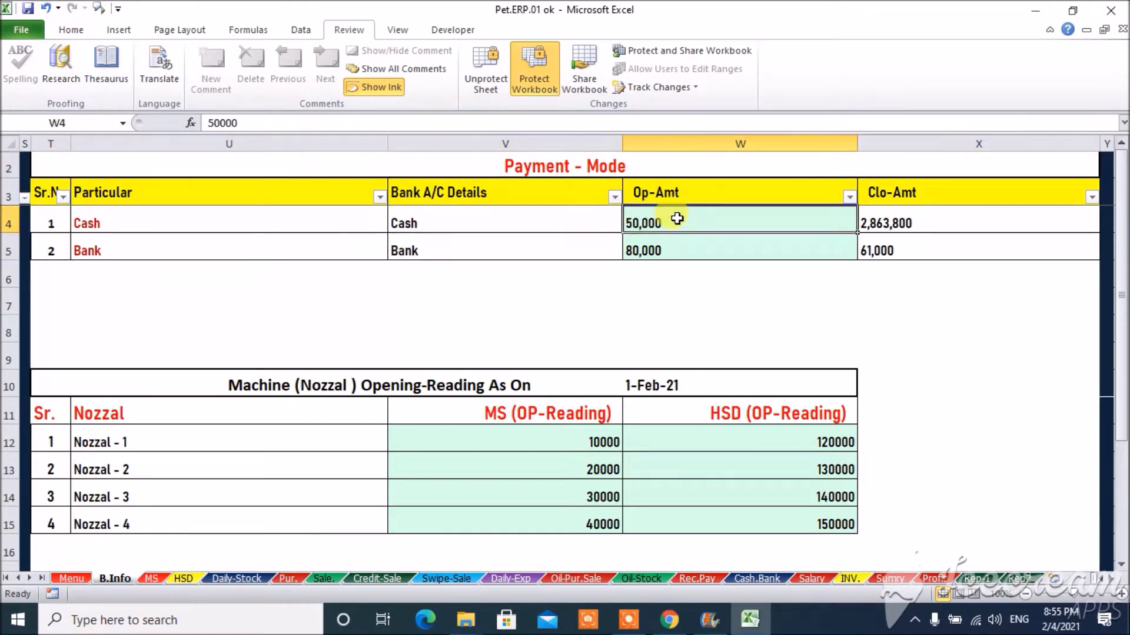
pyautogui.click(695, 247)
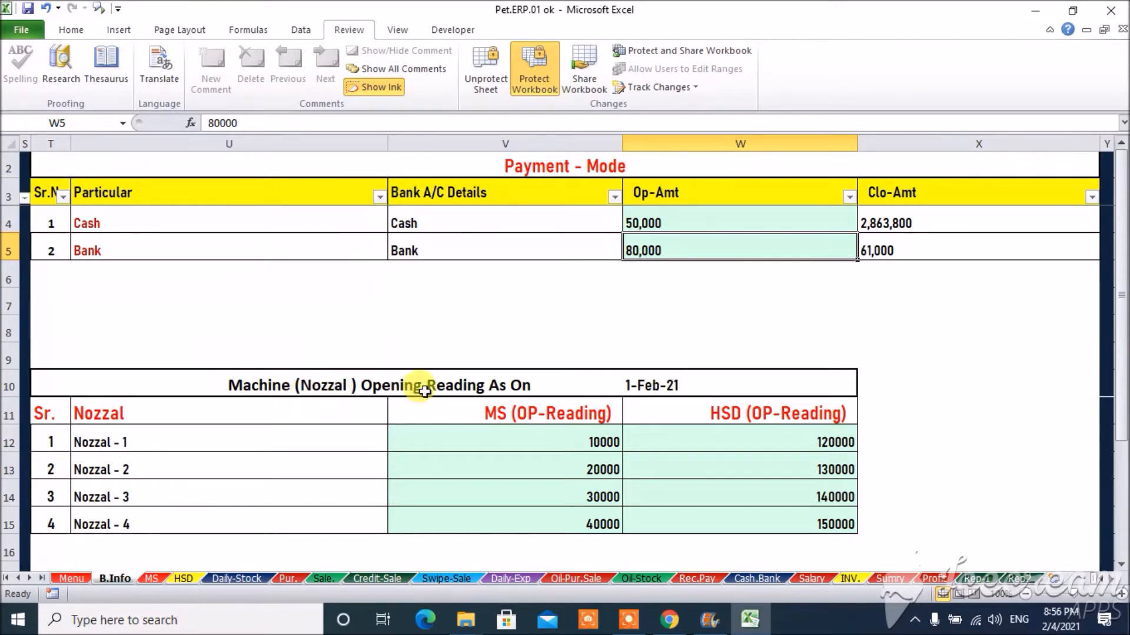
# Go through the MS opening readings for Nozzal - 1 to Nozzal - 4.
pyautogui.click(568, 441)
pyautogui.press('Down')
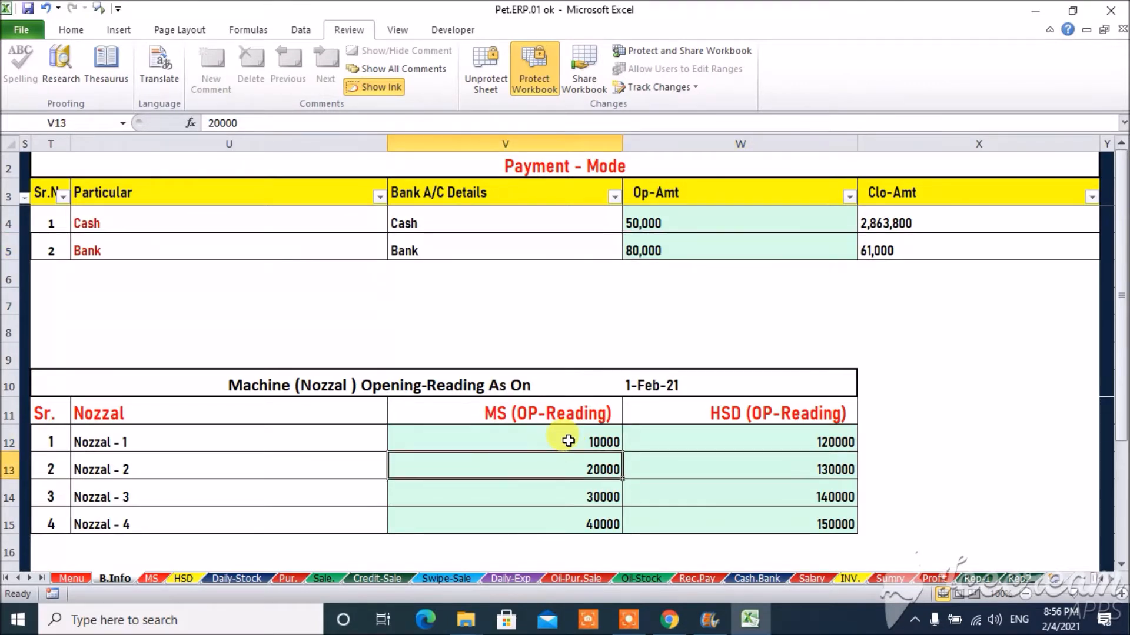
pyautogui.press('Down')
pyautogui.press('Down')
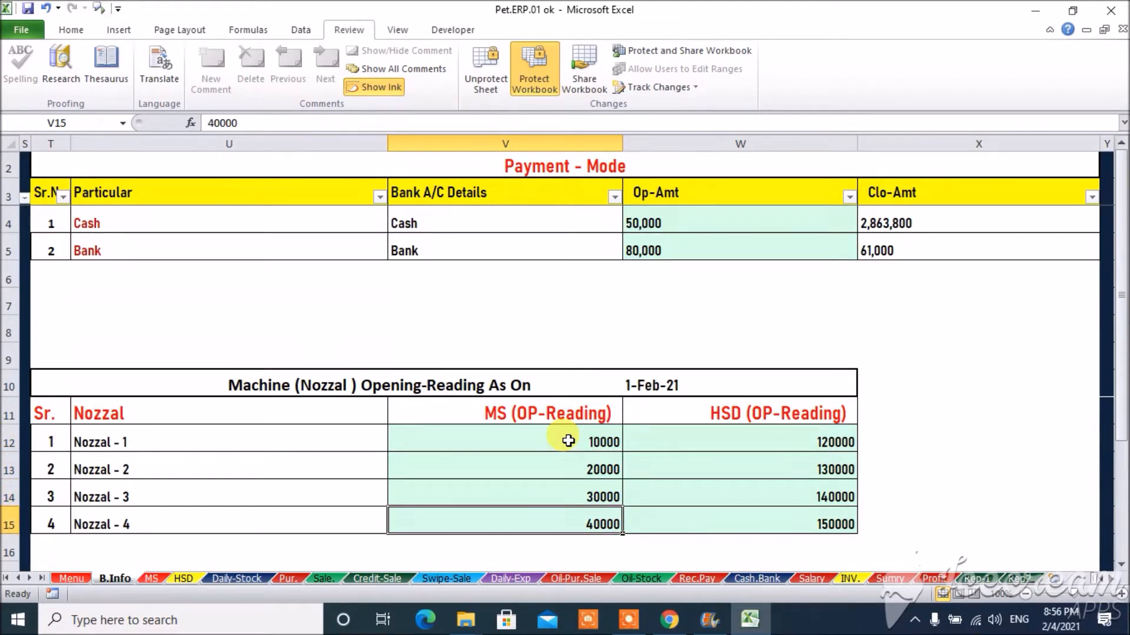
# Go through the HSD opening readings of the four nozzles in the machine opening-reading table.
pyautogui.click(707, 434)
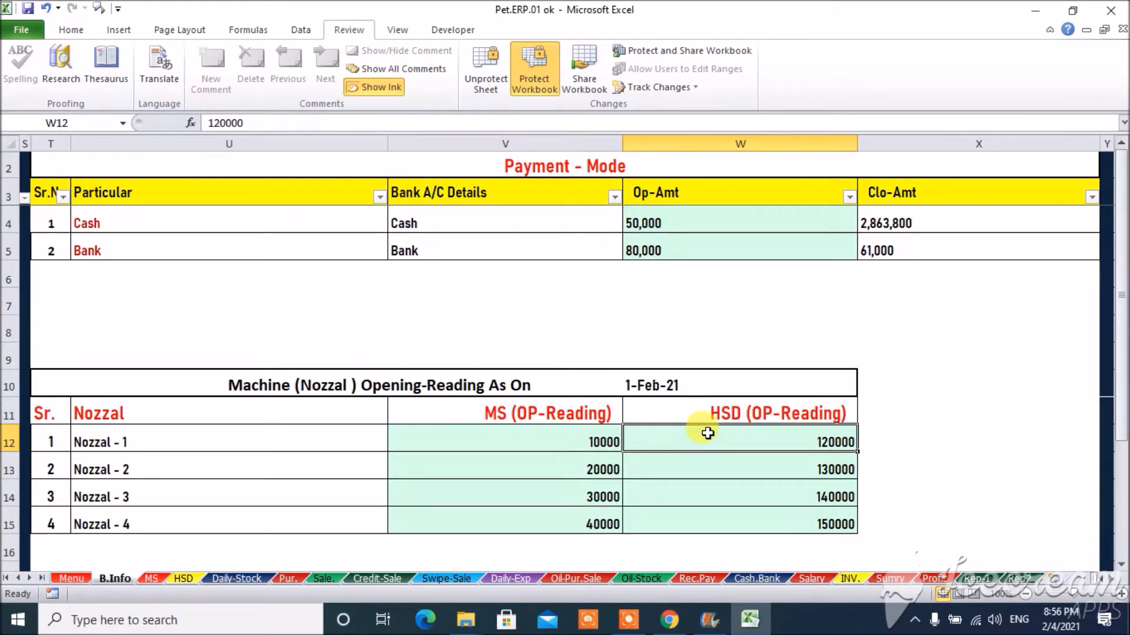
pyautogui.press('Down')
pyautogui.press('Down')
pyautogui.press('Down')
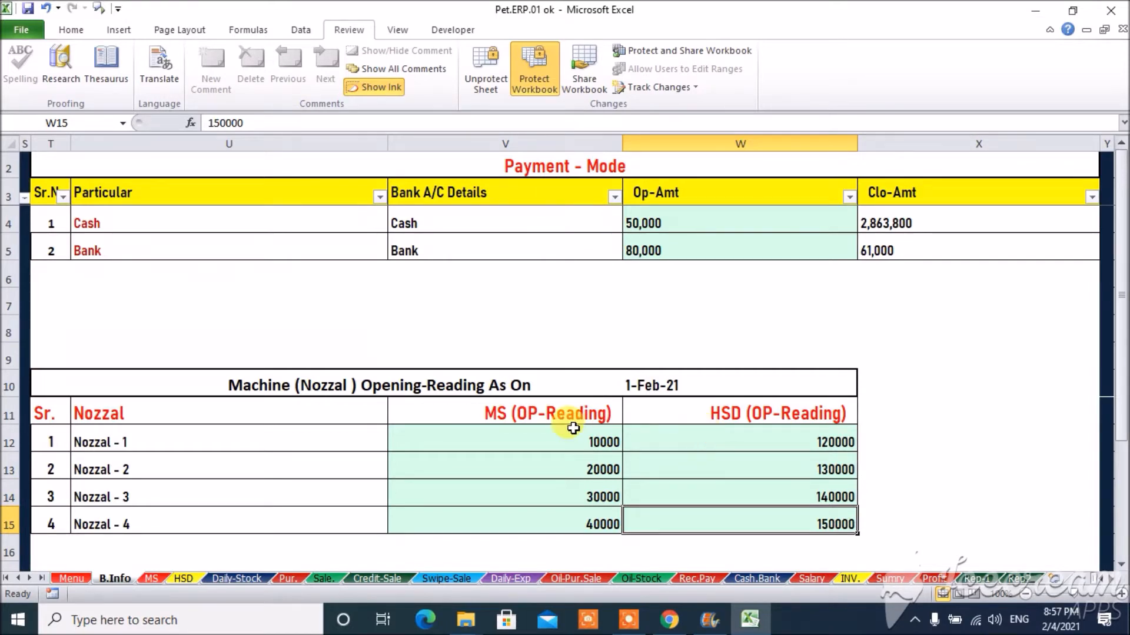
pyautogui.click(687, 444)
pyautogui.click(688, 464)
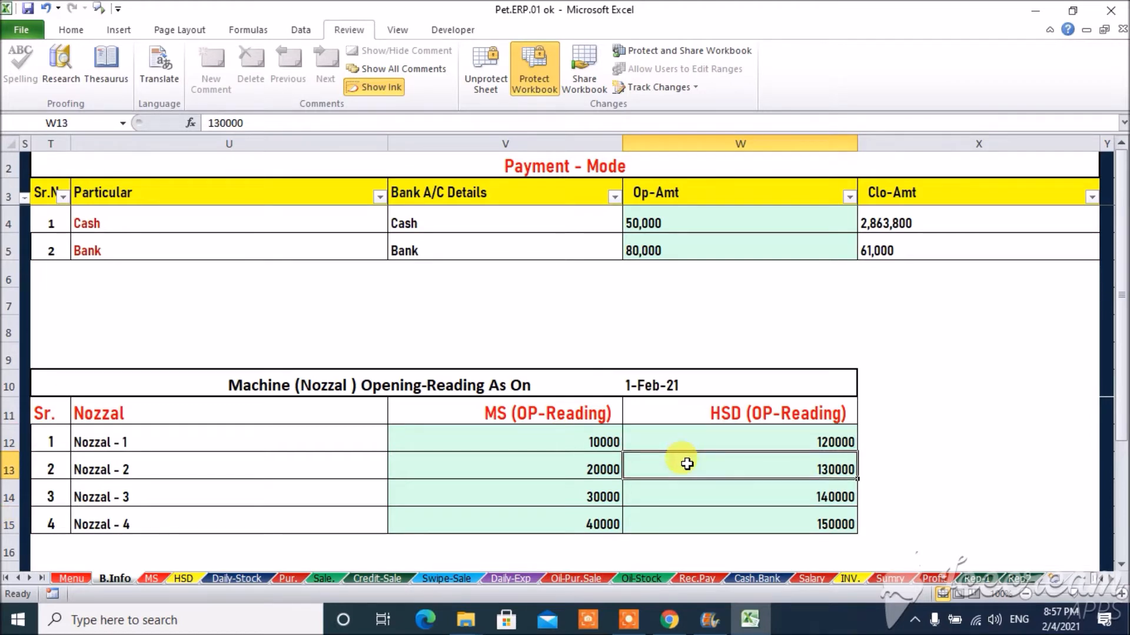
pyautogui.click(686, 490)
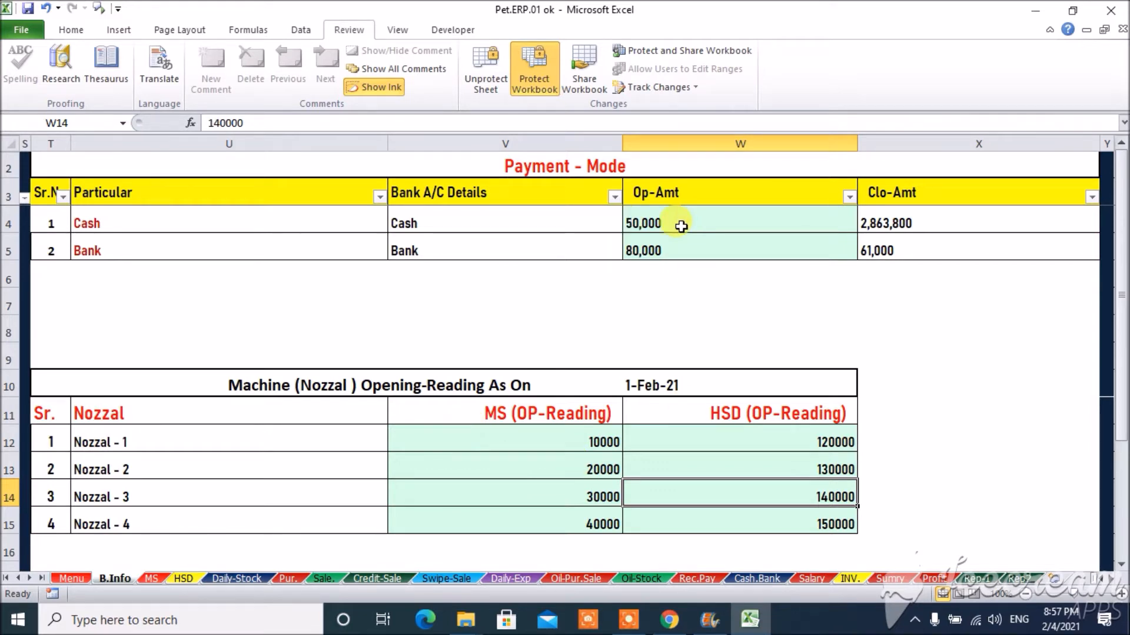
# Go back through the Item-List to the Debtors / Creditors list, and open the MS sheet.
pyautogui.click(592, 167)
pyautogui.press('Left')
pyautogui.press('Left')
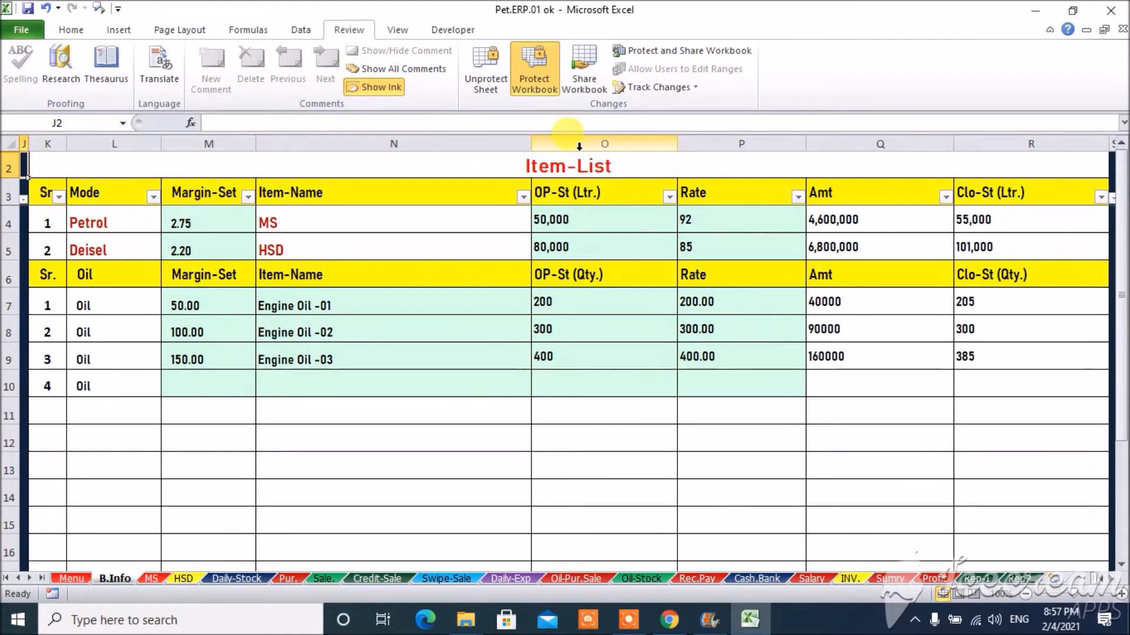
pyautogui.hotkey('ctrl', 'Home')
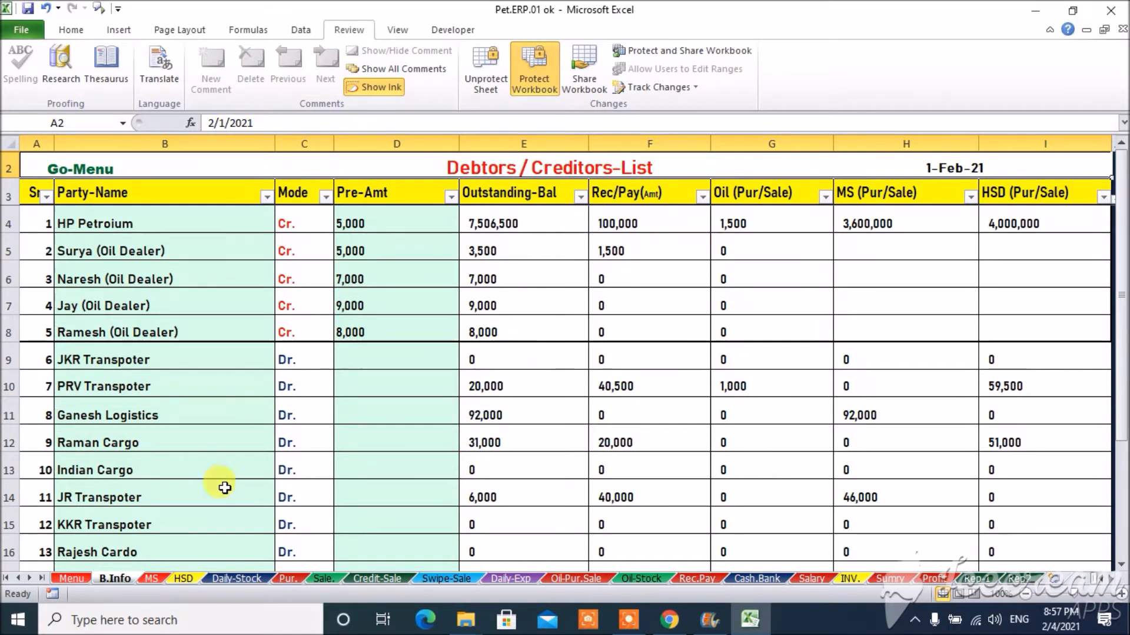
pyautogui.click(153, 579)
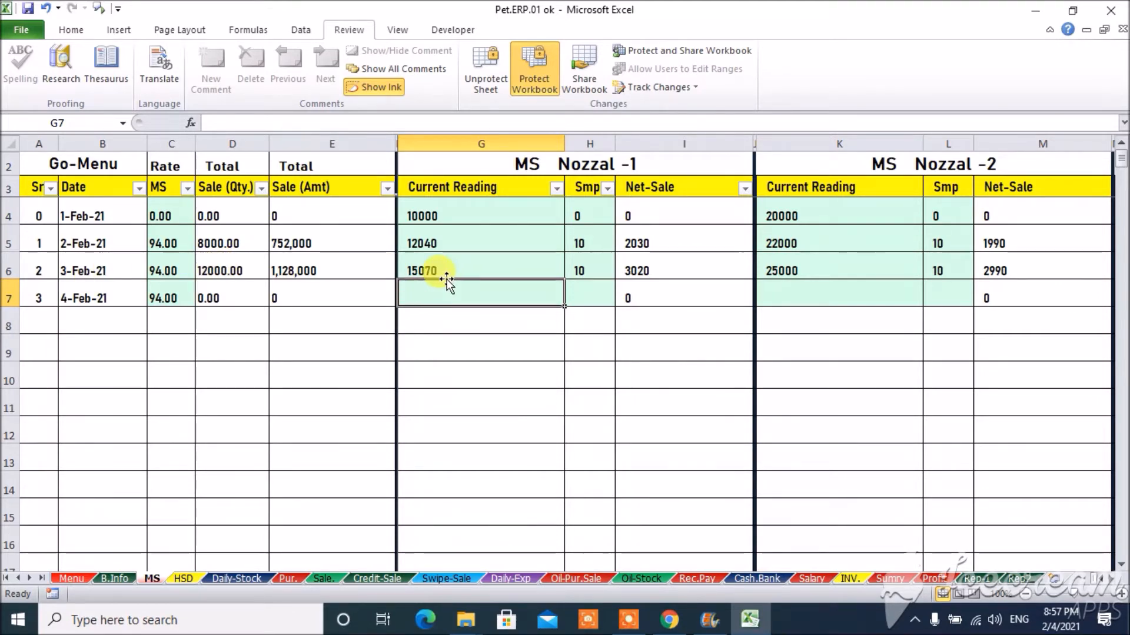
# Open the Rep-1 sheet and look through Daily - Report -1, from the MS and HSD readings to the stock and daily expenses sections.
pyautogui.click(980, 580)
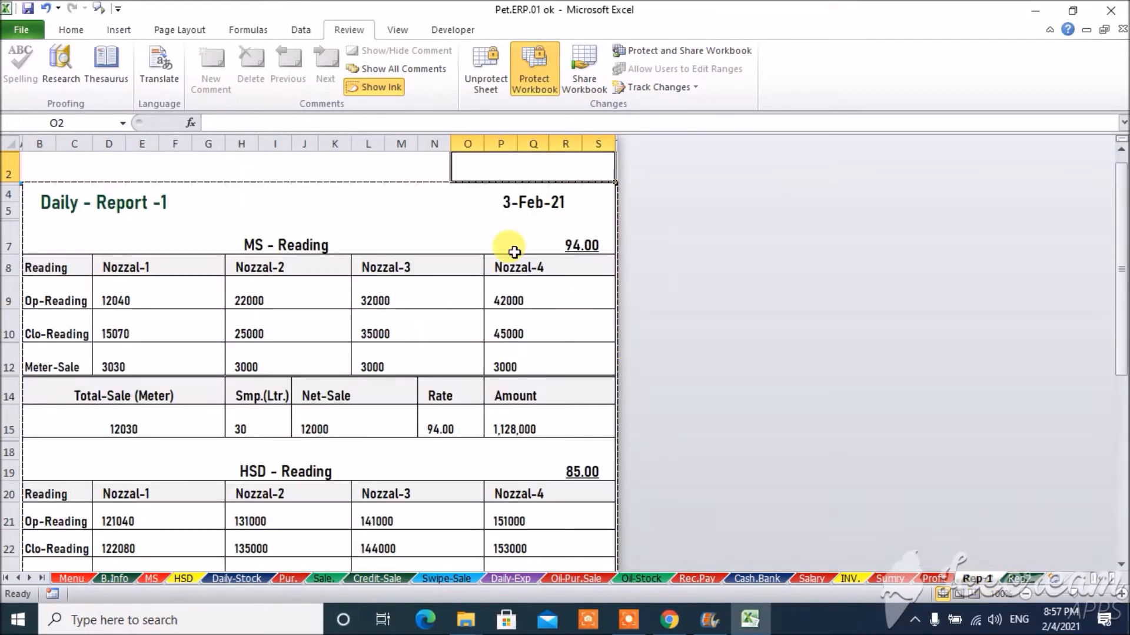
pyautogui.press('Down')
pyautogui.press('Down')
pyautogui.press('Down')
pyautogui.press('Down')
pyautogui.press('Down')
pyautogui.press('Down')
pyautogui.press('Down')
pyautogui.press('Down')
pyautogui.press('Down')
pyautogui.press('Down')
pyautogui.press('Down')
pyautogui.press('Down')
pyautogui.press('Down')
pyautogui.press('Down')
pyautogui.press('Down')
pyautogui.press('Down')
pyautogui.press('Down')
pyautogui.press('Down')
pyautogui.press('Down')
pyautogui.press('Down')
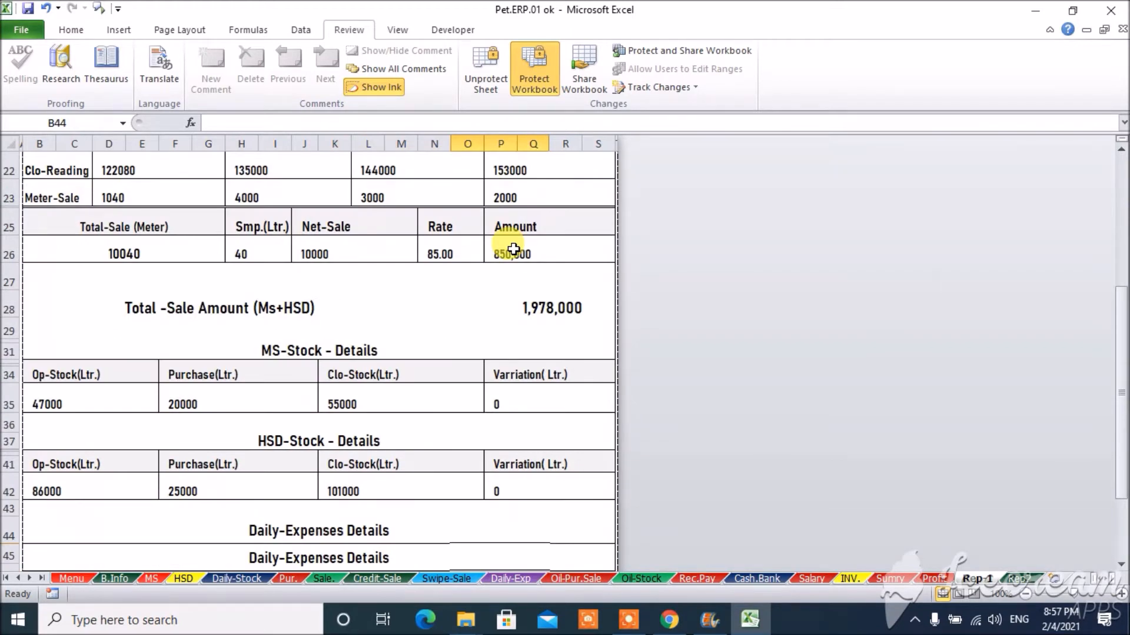
pyautogui.press('Up')
pyautogui.press('Up')
pyautogui.press('Up')
pyautogui.press('Up')
pyautogui.press('Up')
pyautogui.press('Up')
pyautogui.press('Up')
pyautogui.press('Up')
pyautogui.press('Up')
pyautogui.press('Up')
pyautogui.press('Up')
pyautogui.press('Up')
pyautogui.press('Up')
pyautogui.press('Up')
pyautogui.press('Up')
pyautogui.press('Up')
pyautogui.press('Up')
pyautogui.press('Up')
pyautogui.press('Up')
pyautogui.press('Up')
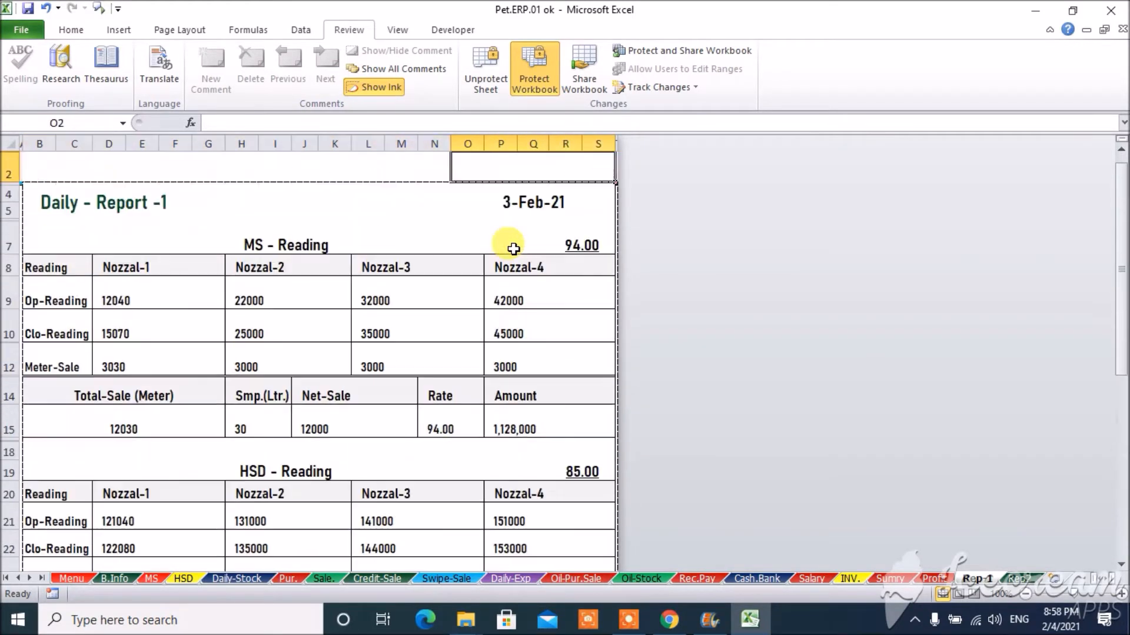
pyautogui.press('Down')
pyautogui.press('Down')
pyautogui.press('Down')
pyautogui.press('Down')
pyautogui.press('Down')
pyautogui.press('Down')
pyautogui.press('Down')
pyautogui.press('Down')
pyautogui.press('Down')
pyautogui.press('Down')
pyautogui.press('Down')
pyautogui.press('Down')
pyautogui.press('Down')
pyautogui.press('Down')
pyautogui.press('Down')
pyautogui.press('Down')
pyautogui.press('Down')
pyautogui.press('Down')
pyautogui.press('Down')
pyautogui.press('Down')
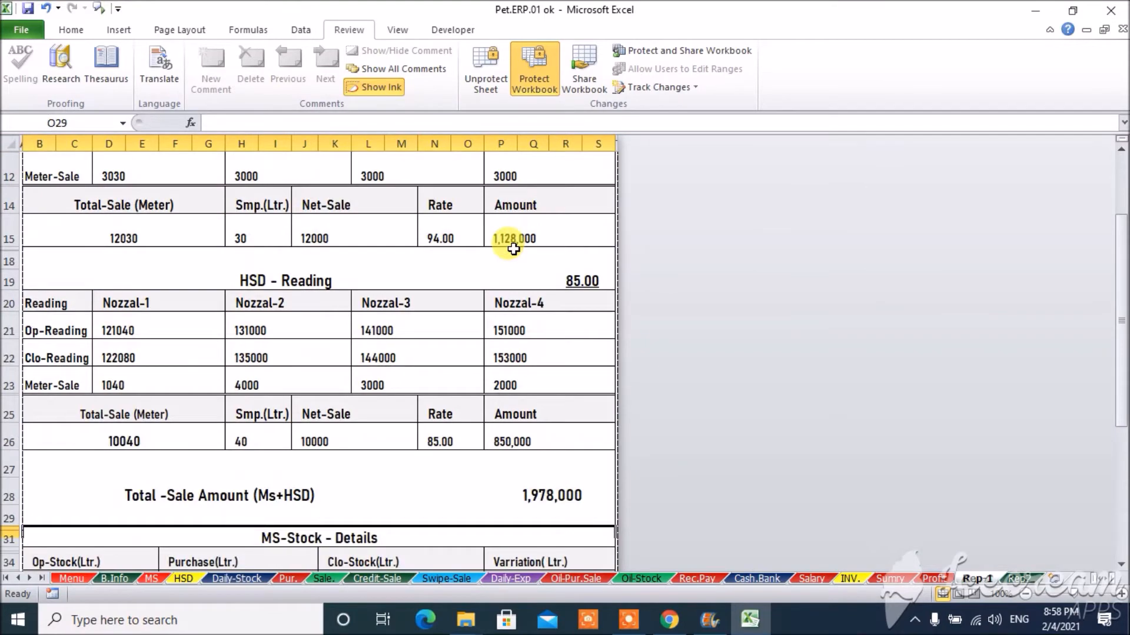
pyautogui.press('Down')
pyautogui.press('Down')
pyautogui.press('Down')
pyautogui.press('Down')
pyautogui.press('Down')
pyautogui.press('Down')
pyautogui.press('Up')
pyautogui.press('Up')
pyautogui.press('Up')
pyautogui.press('Up')
pyautogui.press('Up')
pyautogui.press('Up')
pyautogui.press('Up')
pyautogui.press('Up')
pyautogui.press('Up')
pyautogui.press('Up')
pyautogui.press('Up')
pyautogui.press('Up')
pyautogui.press('Up')
pyautogui.press('Up')
pyautogui.press('Up')
pyautogui.press('Up')
pyautogui.press('Up')
pyautogui.press('Up')
pyautogui.press('Up')
pyautogui.press('Up')
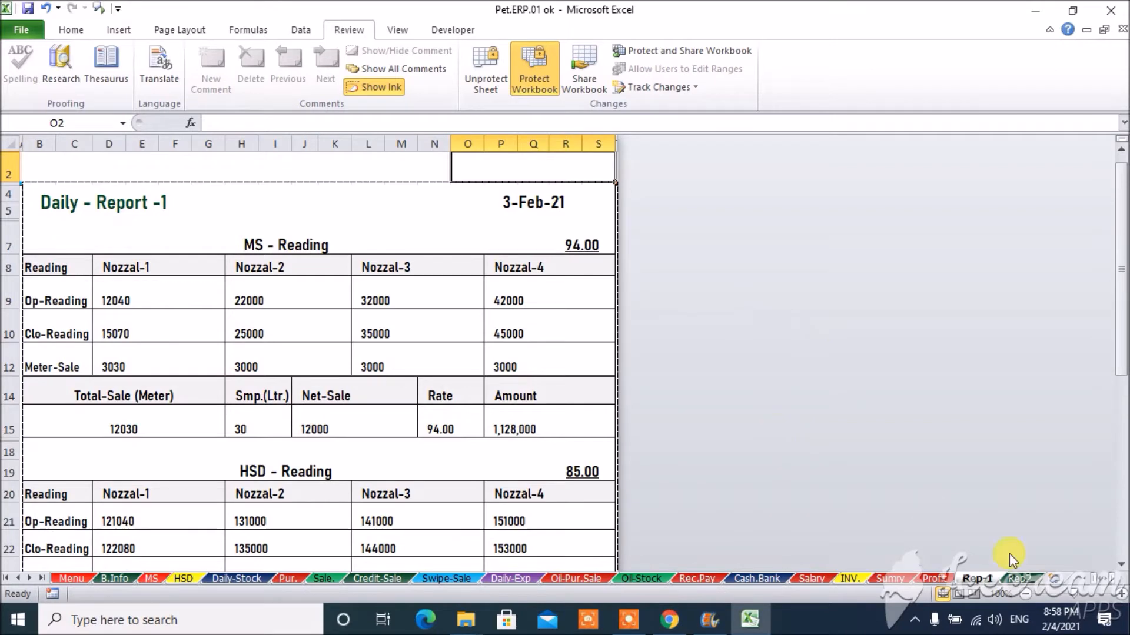
# Open the Rep2 sheet and view the sale details at the start of Daily - Report -2.
pyautogui.click(1021, 580)
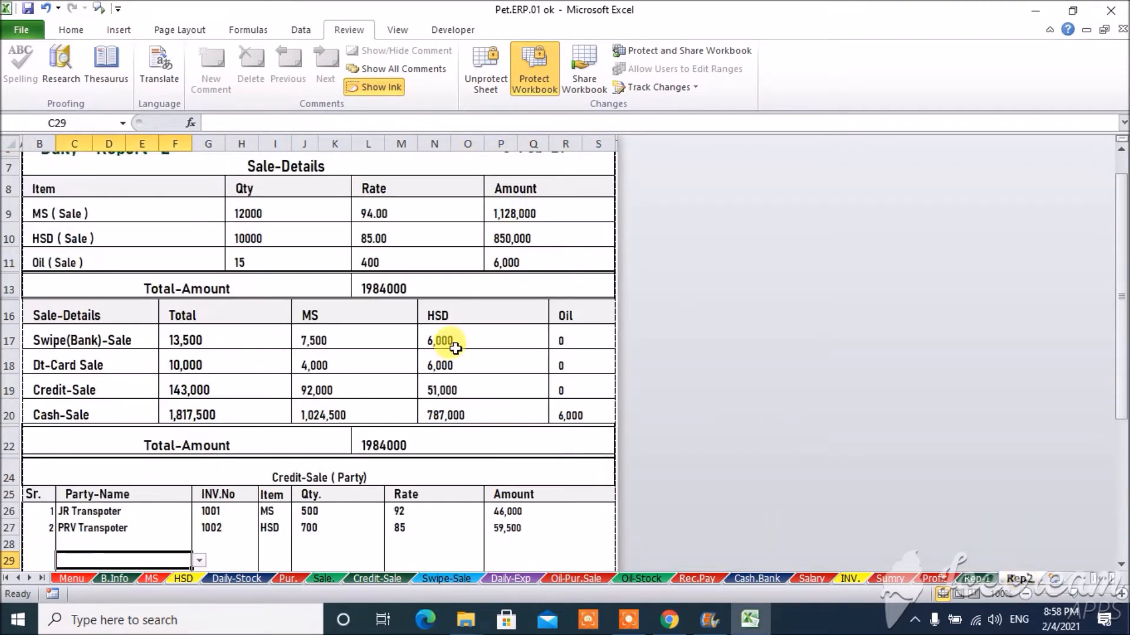
pyautogui.press('Up')
pyautogui.press('Up')
pyautogui.press('Up')
pyautogui.press('Up')
pyautogui.press('Up')
pyautogui.press('Up')
pyautogui.press('Up')
pyautogui.press('Up')
pyautogui.press('Up')
pyautogui.press('Up')
pyautogui.press('Up')
pyautogui.press('Up')
pyautogui.press('Up')
pyautogui.press('Up')
pyautogui.press('Up')
pyautogui.press('Up')
pyautogui.press('Up')
pyautogui.press('Up')
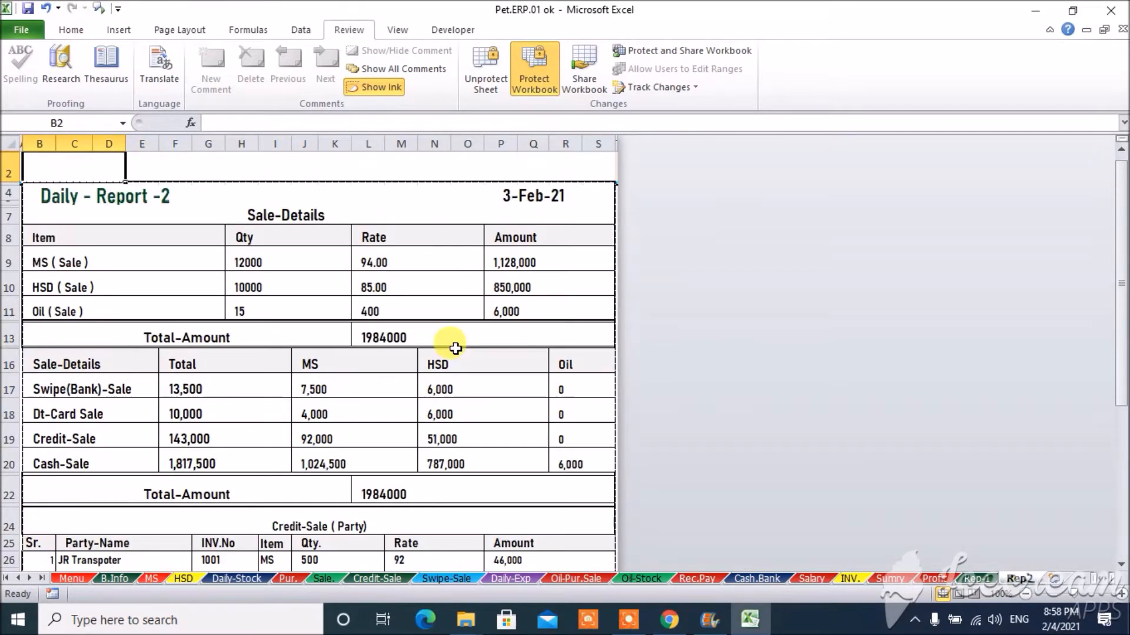
# Look through Daily - Report -2 from the Credit-Sale (Party) list down to the cash and bank Net-Closing Balance.
pyautogui.press('Down')
pyautogui.press('Down')
pyautogui.press('Down')
pyautogui.press('Down')
pyautogui.press('Down')
pyautogui.press('Down')
pyautogui.press('Down')
pyautogui.press('Down')
pyautogui.press('Down')
pyautogui.press('Down')
pyautogui.press('Down')
pyautogui.press('Down')
pyautogui.press('Down')
pyautogui.press('Down')
pyautogui.press('Down')
pyautogui.press('Down')
pyautogui.press('Down')
pyautogui.press('Down')
pyautogui.press('Down')
pyautogui.press('Down')
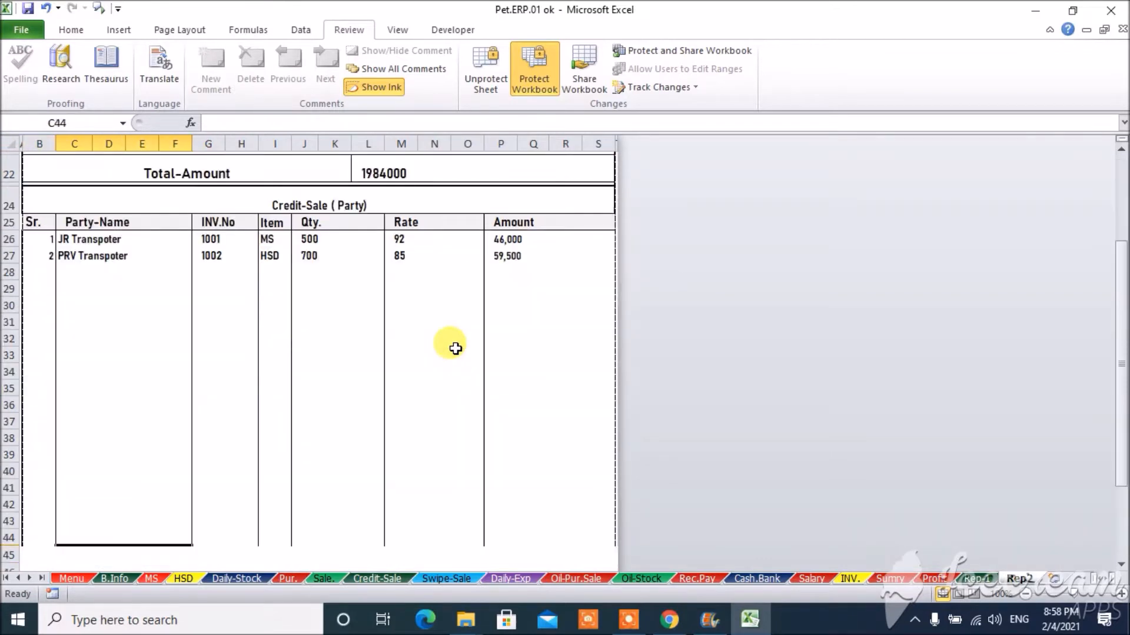
pyautogui.press('Down')
pyautogui.press('Down')
pyautogui.press('Down')
pyautogui.press('Down')
pyautogui.press('Down')
pyautogui.press('Down')
pyautogui.press('Down')
pyautogui.press('Down')
pyautogui.press('Down')
pyautogui.press('Down')
pyautogui.press('Down')
pyautogui.press('Down')
pyautogui.press('Down')
pyautogui.press('Down')
pyautogui.press('Down')
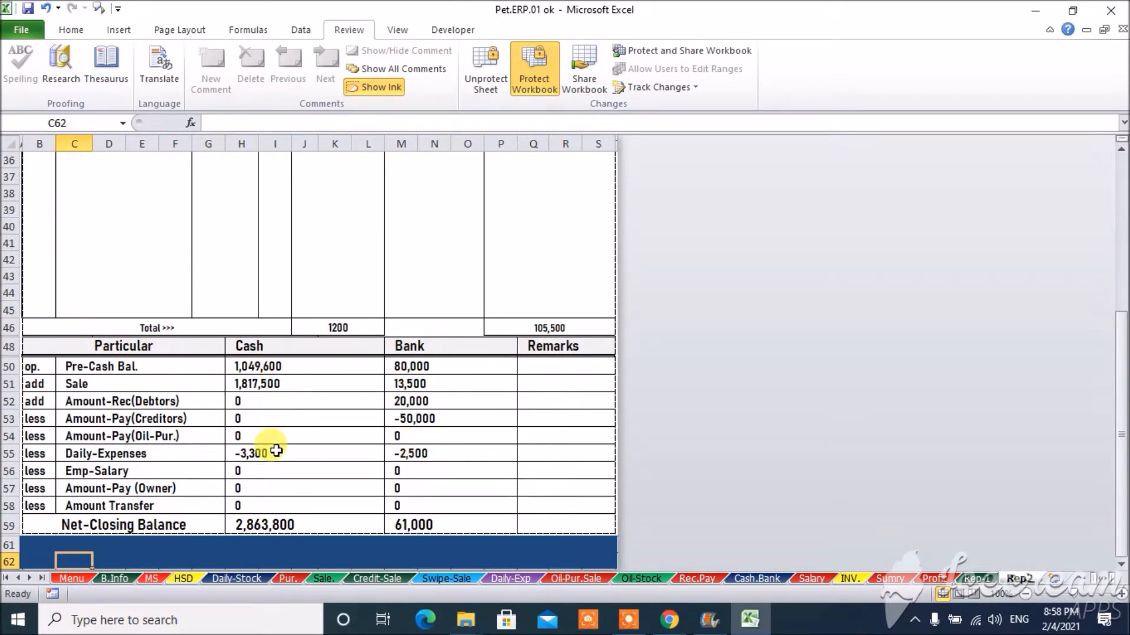
# Return to the heading of Daily - Report -2 and its Sale-Details tables.
pyautogui.press('Up')
pyautogui.press('Up')
pyautogui.press('Up')
pyautogui.press('Up')
pyautogui.press('Up')
pyautogui.press('Up')
pyautogui.press('Up')
pyautogui.press('Up')
pyautogui.press('Up')
pyautogui.press('Up')
pyautogui.press('Up')
pyautogui.press('Up')
pyautogui.press('Up')
pyautogui.press('Up')
pyautogui.press('Up')
pyautogui.press('Up')
pyautogui.press('Up')
pyautogui.press('Up')
pyautogui.press('Up')
pyautogui.press('Up')
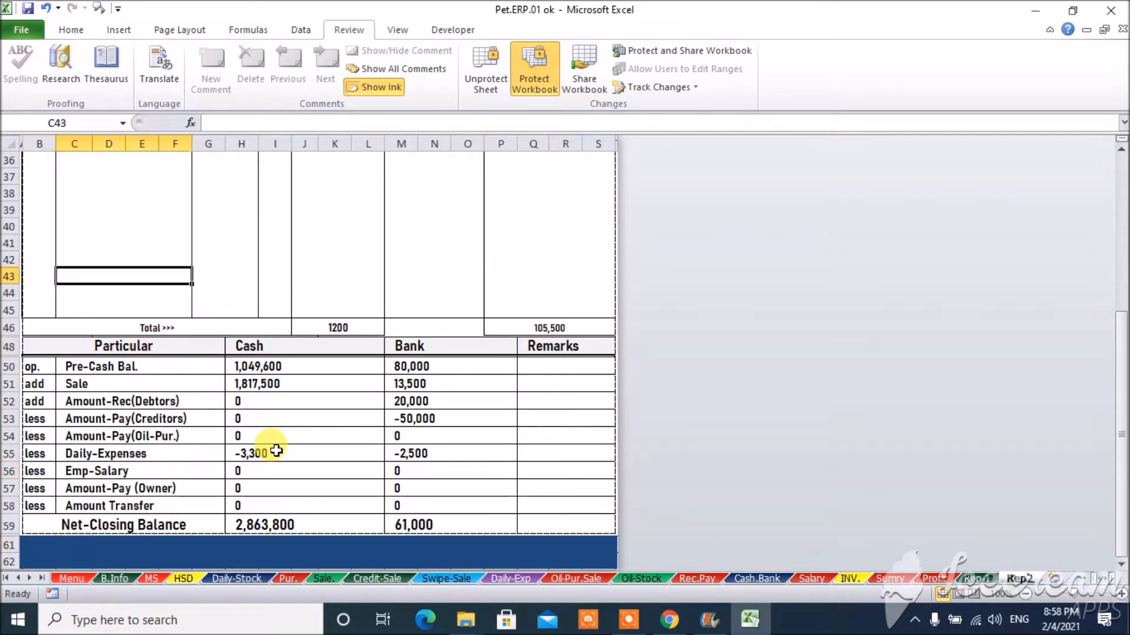
pyautogui.press('Up')
pyautogui.press('Up')
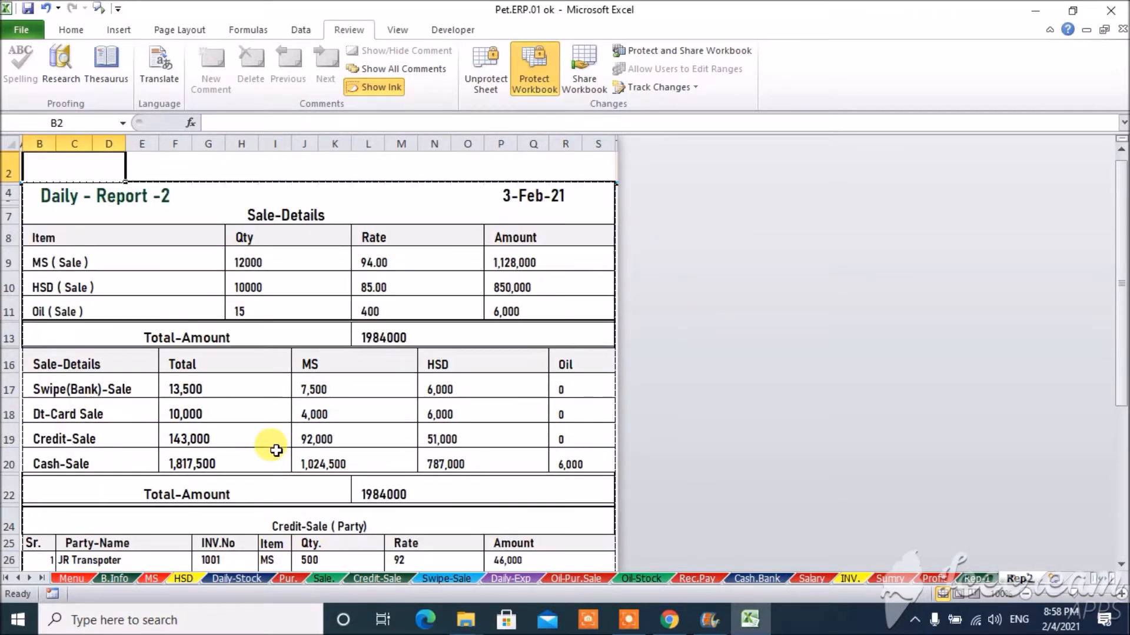
# On the MS sheet, enter the 4-Feb-21 Nozzal -1 current reading 17070 with a Smp value of 10.
pyautogui.click(151, 579)
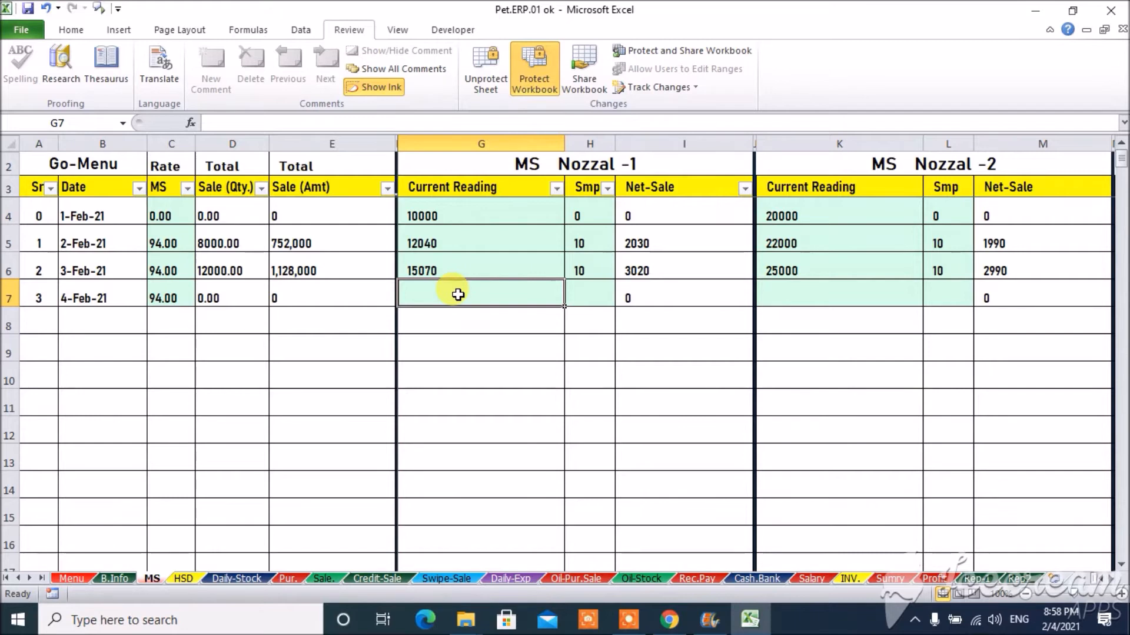
pyautogui.write('17070')
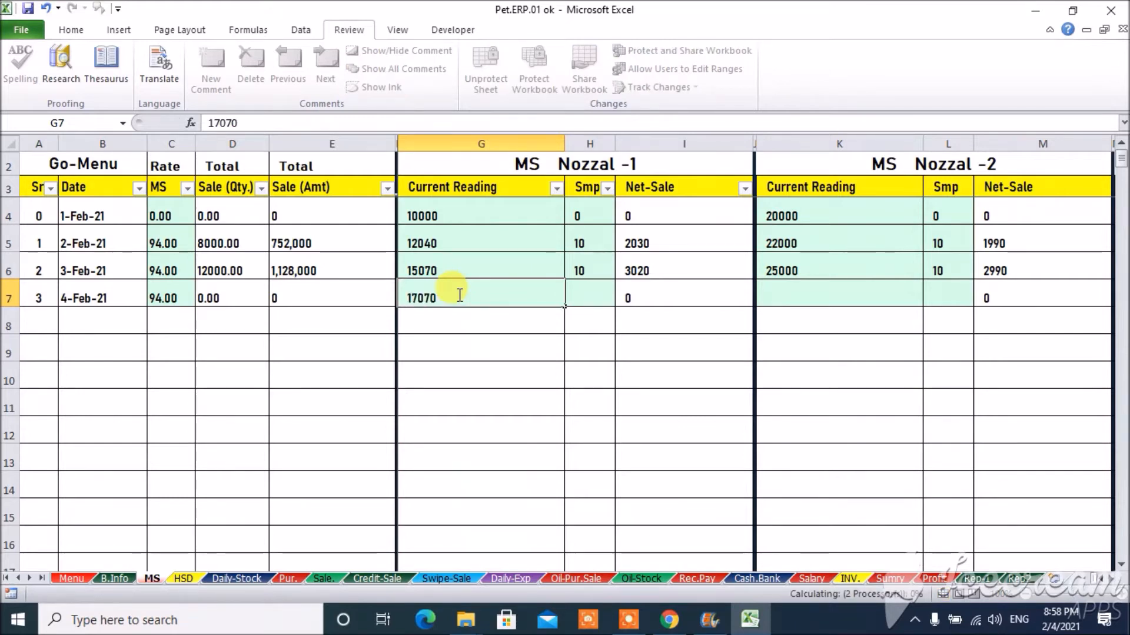
pyautogui.press('Tab')
pyautogui.write('10')
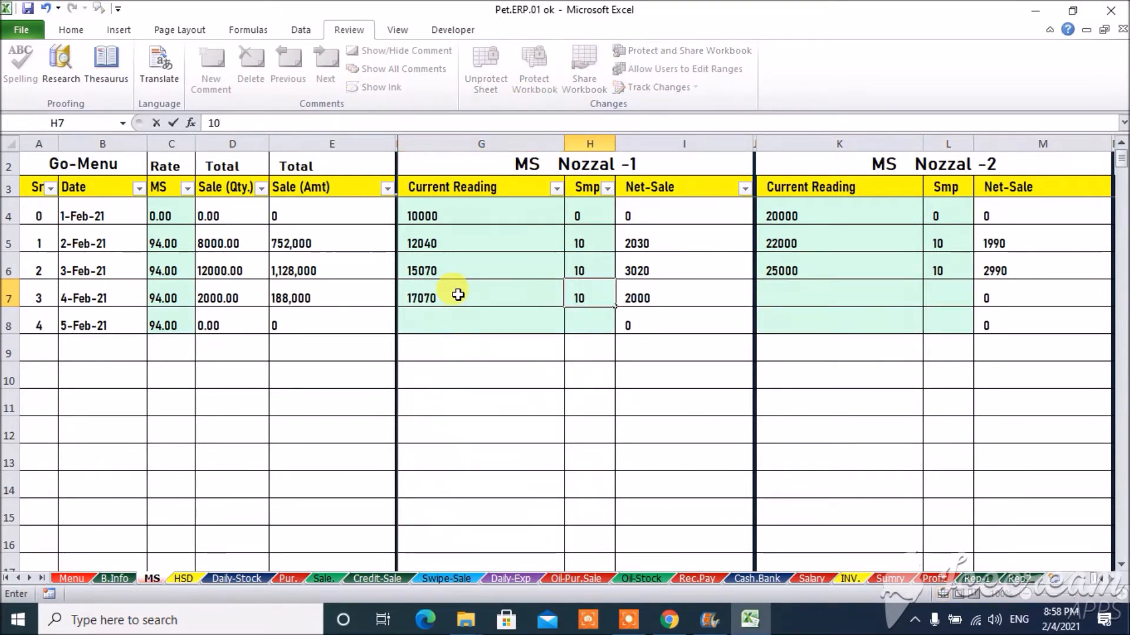
pyautogui.press('Tab')
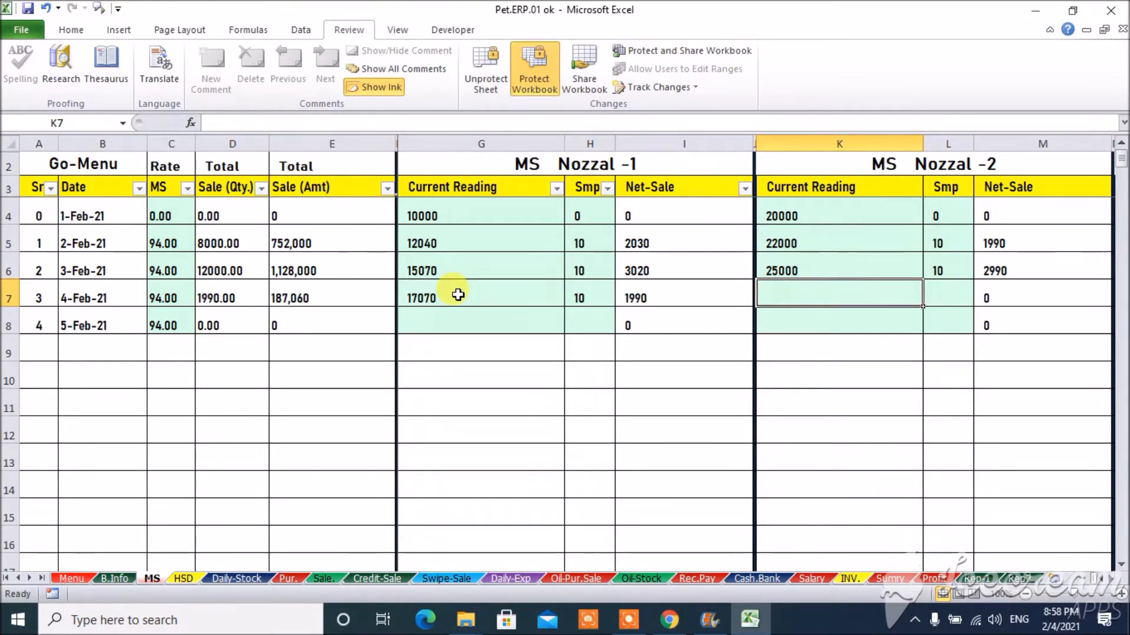
# Enter the 4-Feb-21 MS Nozzal -2 current reading 27000 with a Smp value of 10.
pyautogui.write('27000')
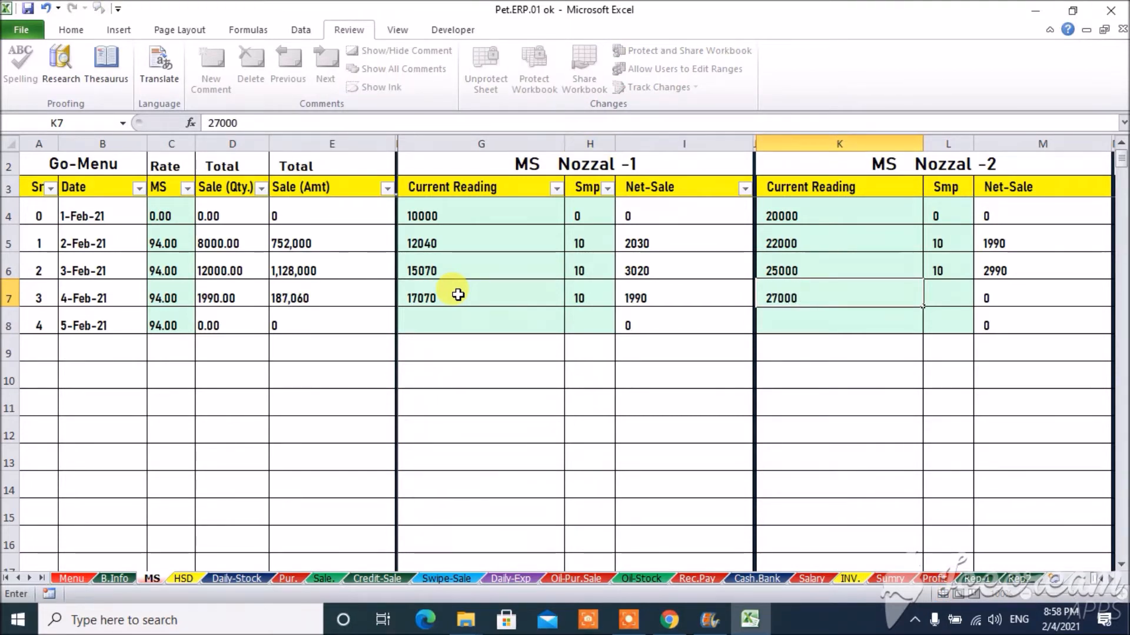
pyautogui.press('Tab')
pyautogui.write('10')
pyautogui.press('Tab')
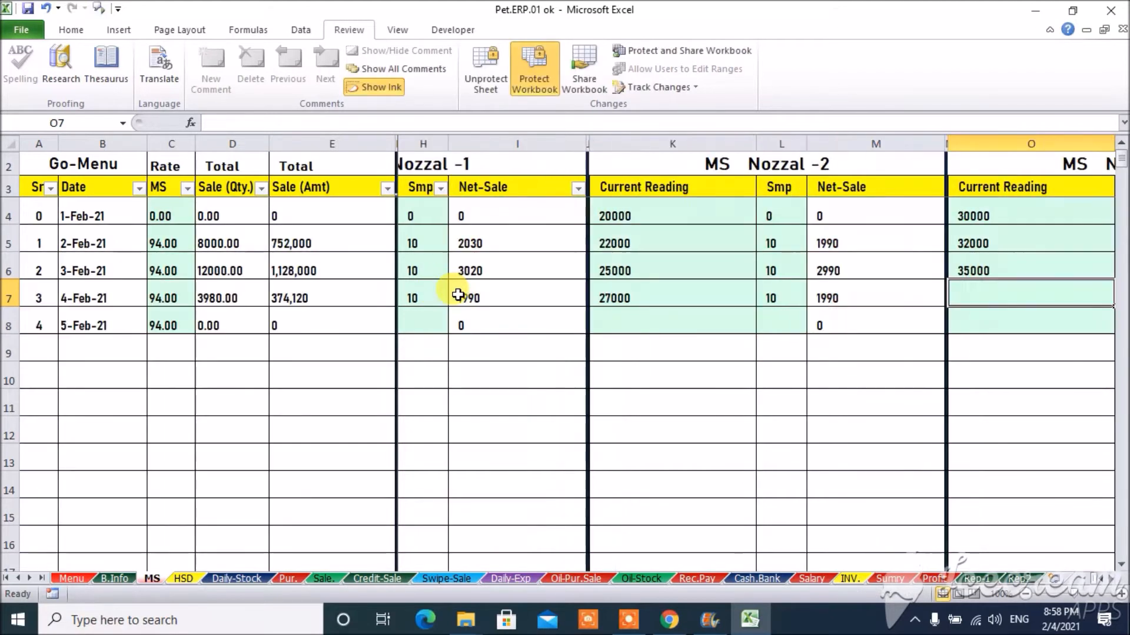
# Enter the 4-Feb-21 MS Nozzal -3 current reading 37000 with a Smp value of 10.
pyautogui.press('Tab')
pyautogui.press('Tab')
pyautogui.hotkey('shift', 'Tab')
pyautogui.hotkey('shift', 'Tab')
pyautogui.write('37000')
pyautogui.press('Tab')
pyautogui.write('10')
pyautogui.press('Tab')
# Enter 47000 as the 4-Feb-21 MS Nozzal -4 current reading and return to the beginning of the row below.
pyautogui.press('Tab')
pyautogui.press('Tab')
pyautogui.press('Tab')
pyautogui.press('Left')
pyautogui.press('Left')
pyautogui.press('Right')
pyautogui.press('Right')
pyautogui.press('Right')
pyautogui.press('Right')
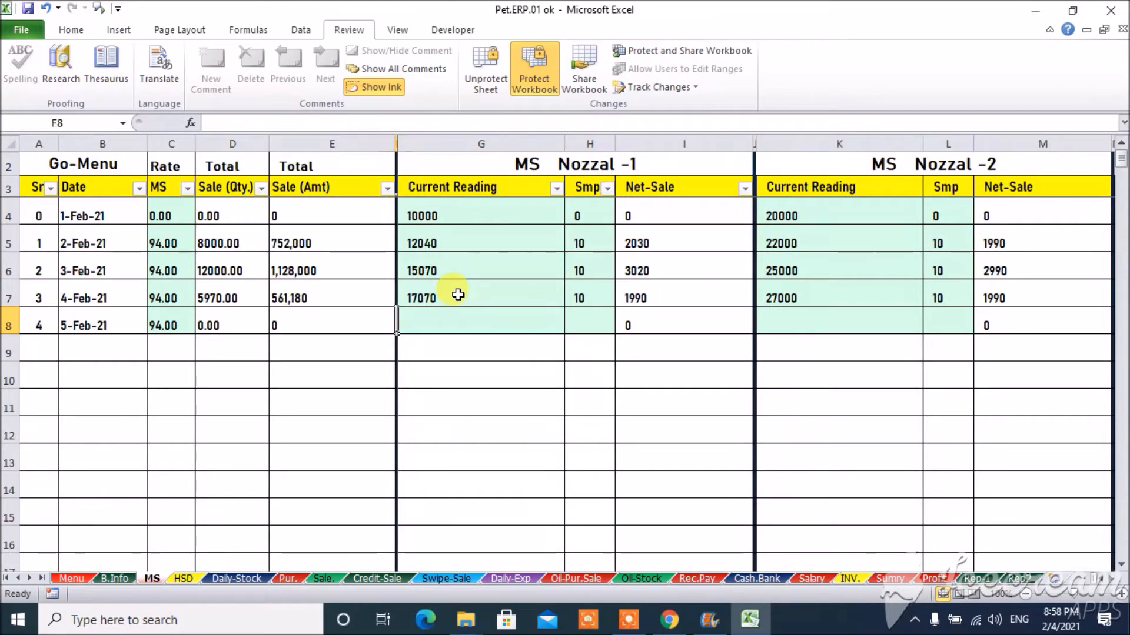
pyautogui.press('Right')
pyautogui.press('Right')
pyautogui.press('Up')
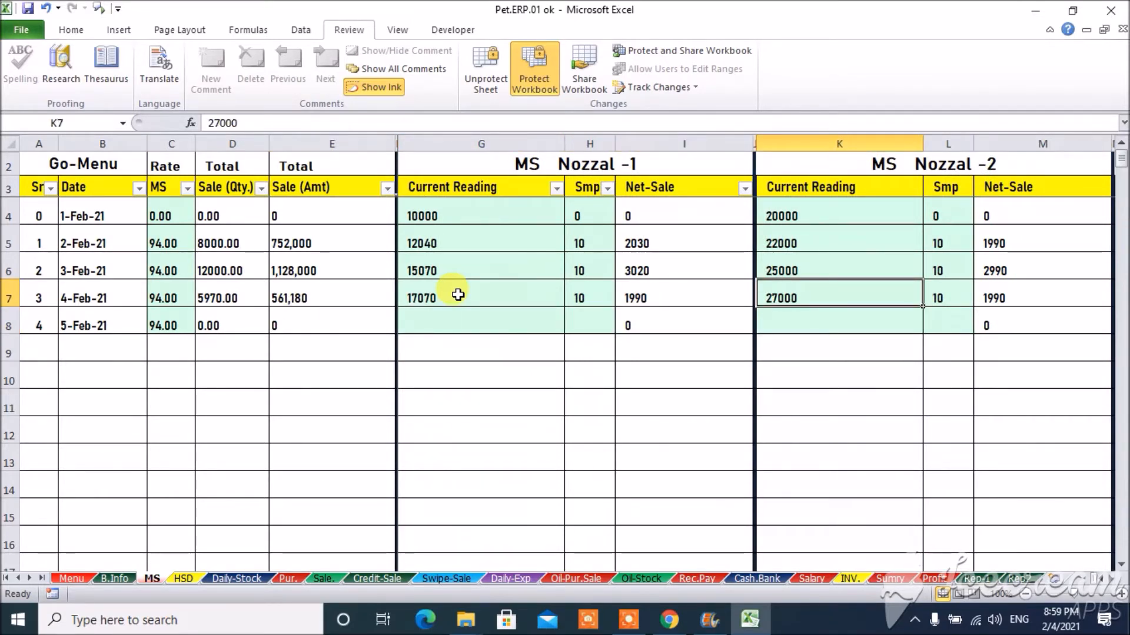
pyautogui.press('Right')
pyautogui.press('Right')
pyautogui.press('Right')
pyautogui.press('Right')
pyautogui.press('Right')
pyautogui.press('Right')
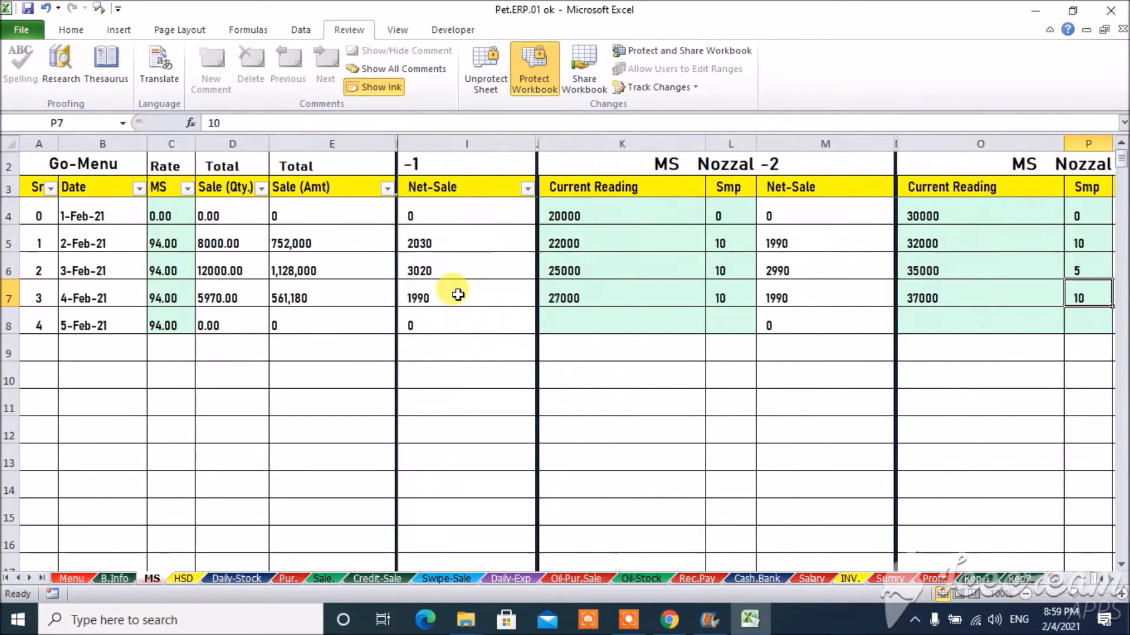
pyautogui.press('Right')
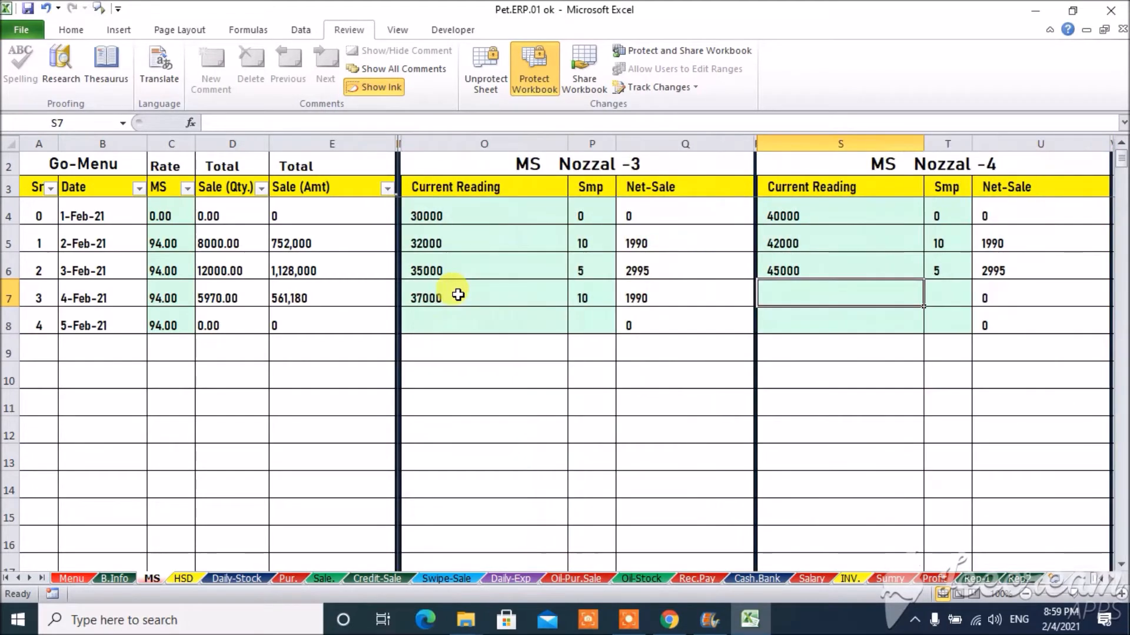
pyautogui.write('47000')
pyautogui.press('Return')
pyautogui.press('Home')
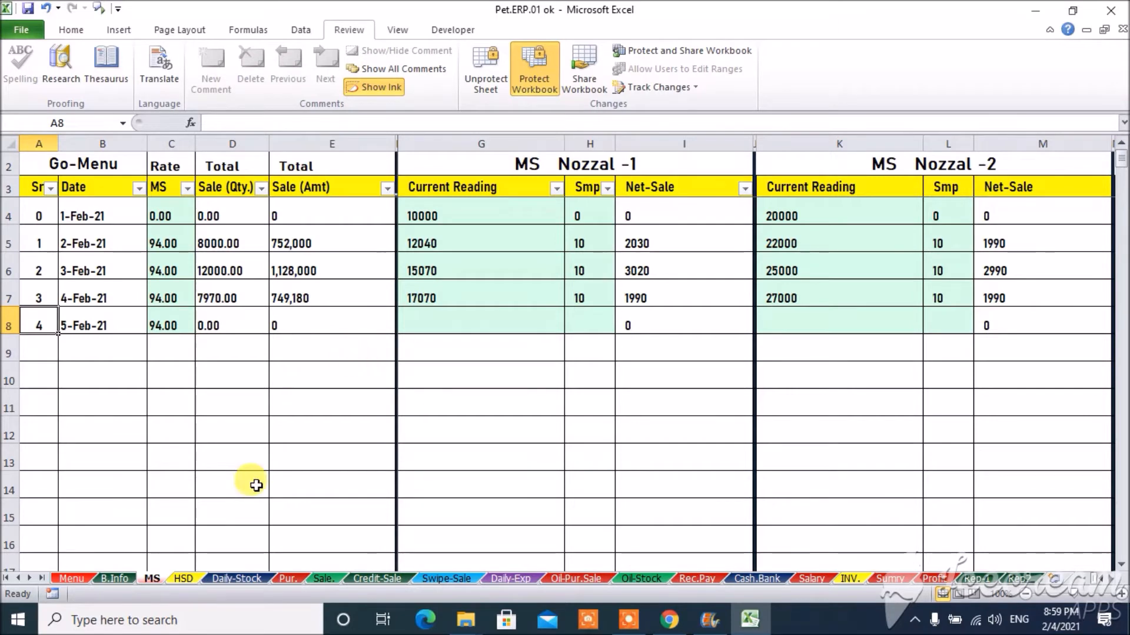
# On the HSD sheet, enter the 4-Feb-21 Nozzal -1 current reading 124080 with a Smp value of 10.
pyautogui.click(184, 579)
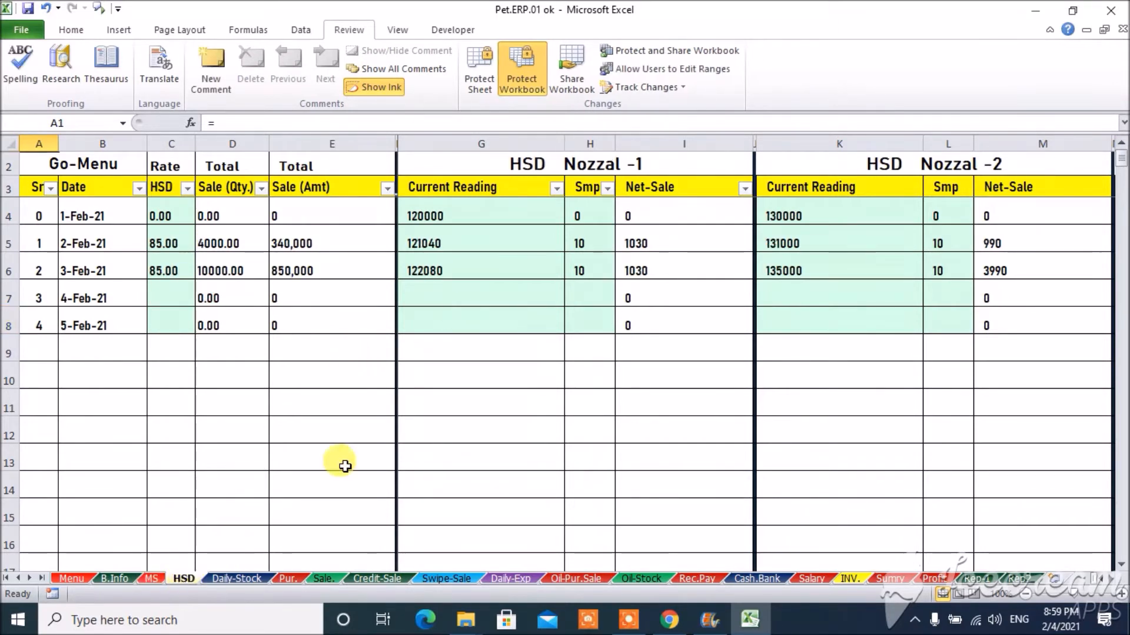
pyautogui.click(433, 293)
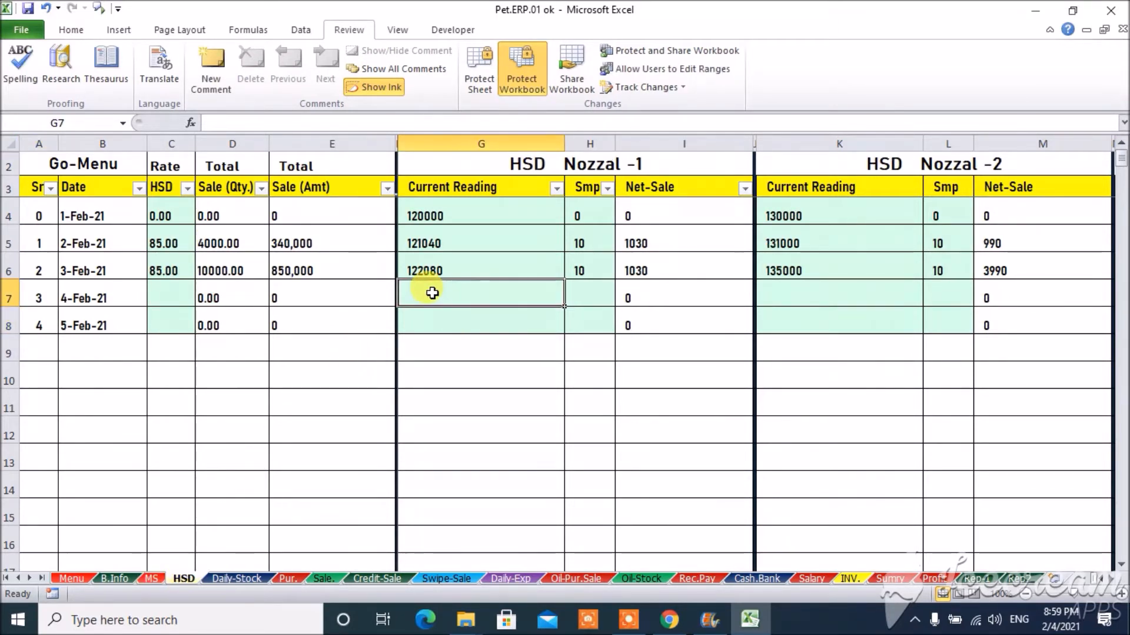
pyautogui.write('124080')
pyautogui.press('Tab')
pyautogui.write('10')
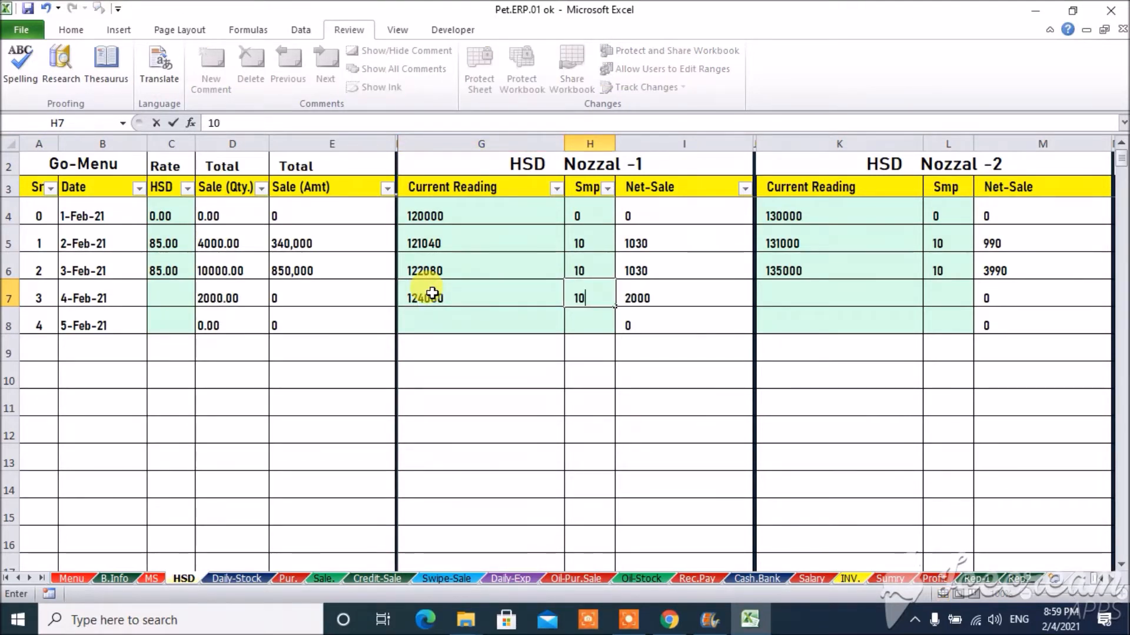
pyautogui.press('Tab')
pyautogui.press('Tab')
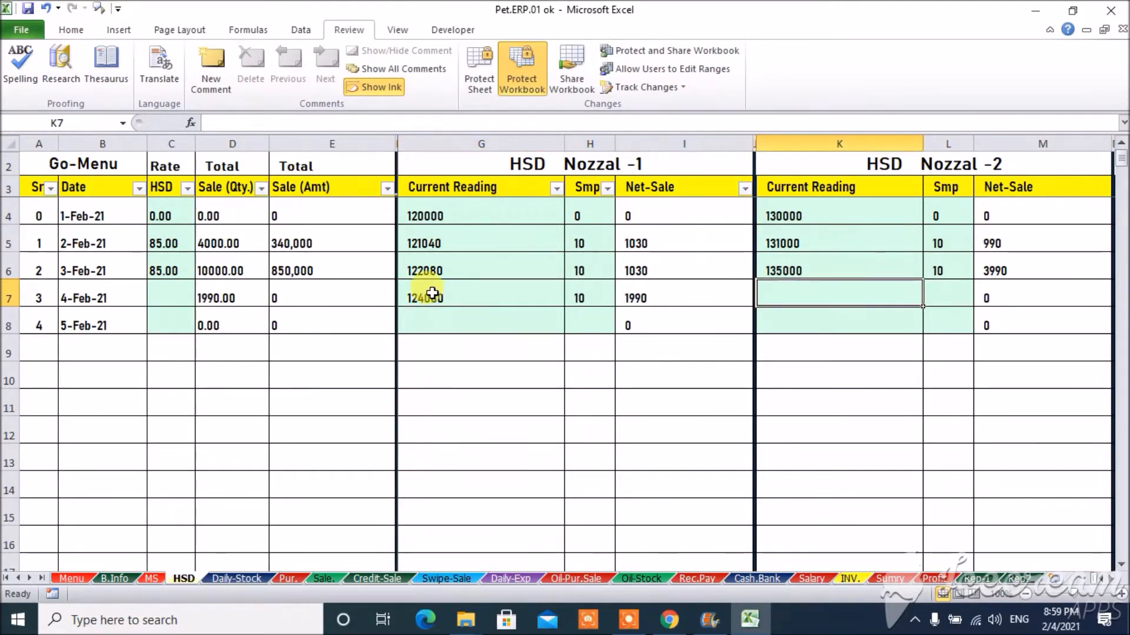
# Enter the 4-Feb-21 HSD Nozzal -2 current reading 137000 with a Smp value of 10.
pyautogui.write('137000')
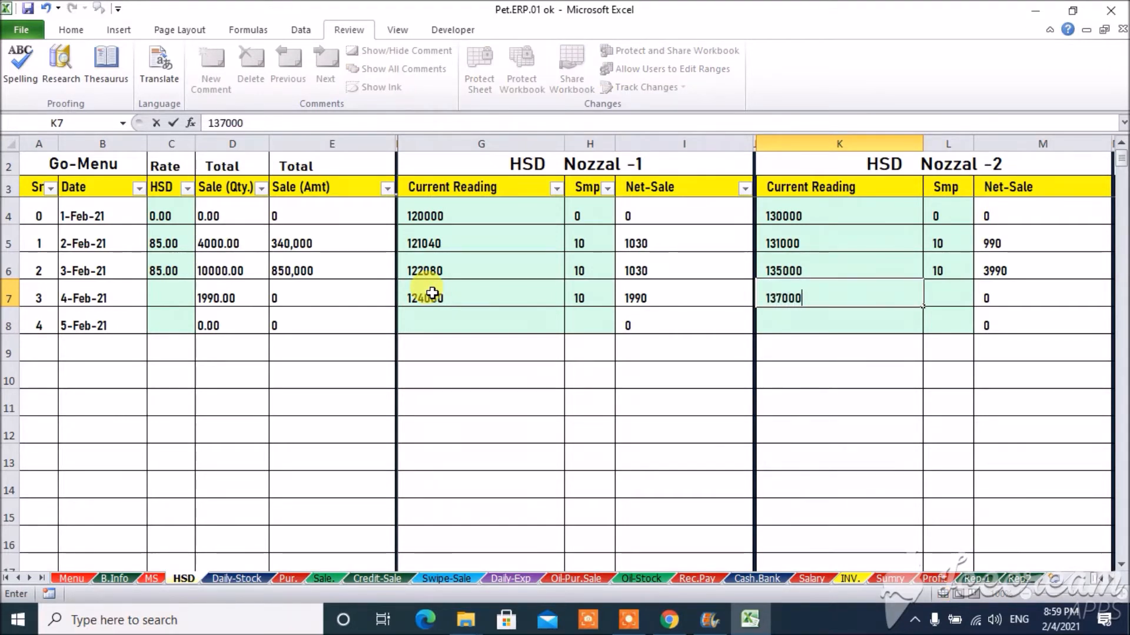
pyautogui.press('Tab')
pyautogui.write('10')
pyautogui.hotkey('ctrl', 'Return')
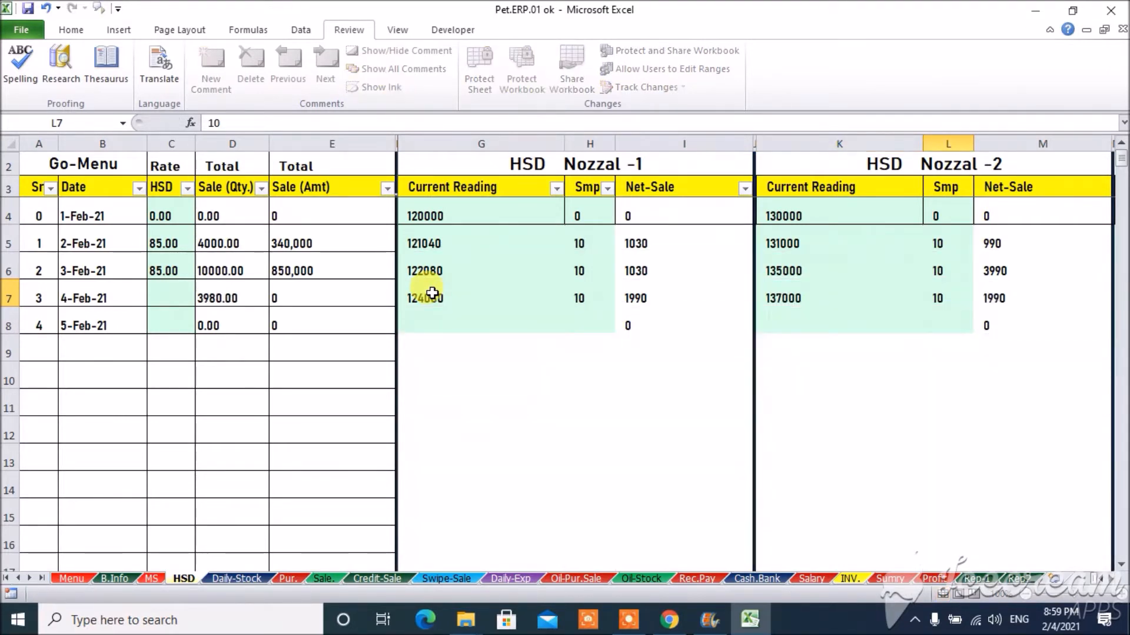
# Enter the 4-Feb-21 HSD Nozzal -3 current reading 147000 with a Smp value of 10.
pyautogui.press('Tab')
pyautogui.press('Tab')
pyautogui.press('Tab')
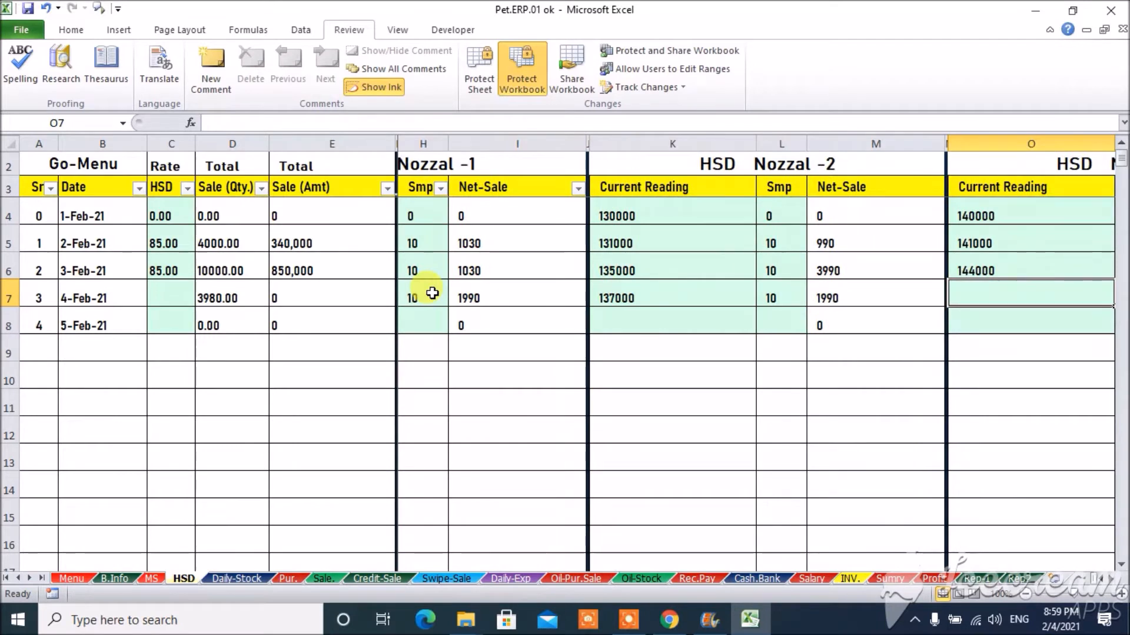
pyautogui.write('147000')
pyautogui.press('Tab')
pyautogui.write('10')
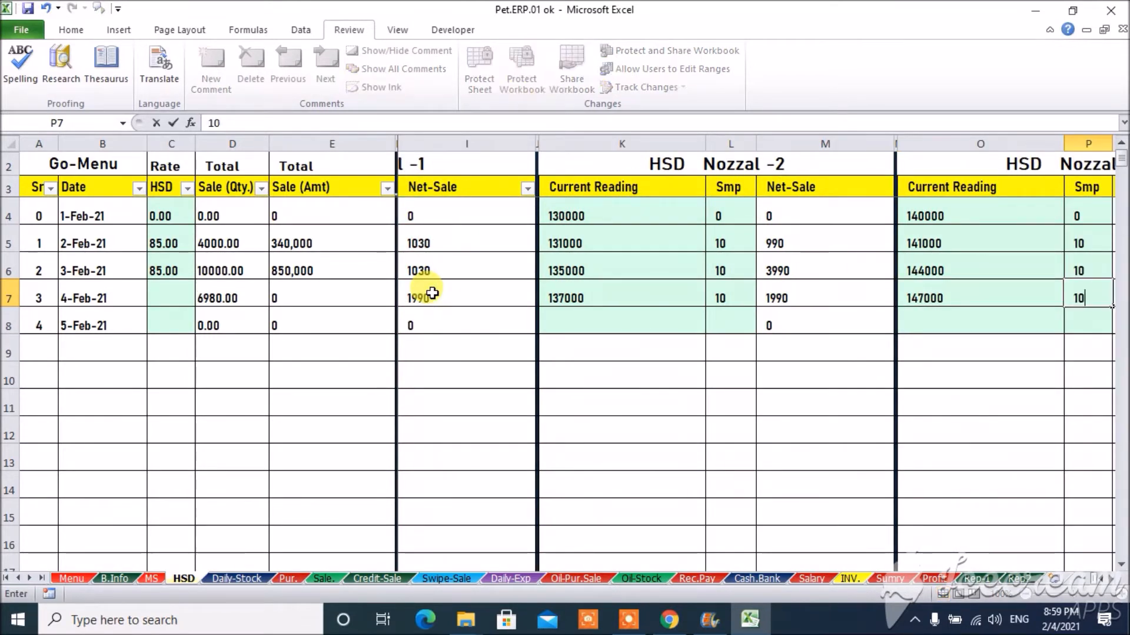
pyautogui.press('Tab')
# Enter the 4-Feb-21 HSD Nozzal -4 current reading 155000 with a Smp value of 10.
pyautogui.press('Tab')
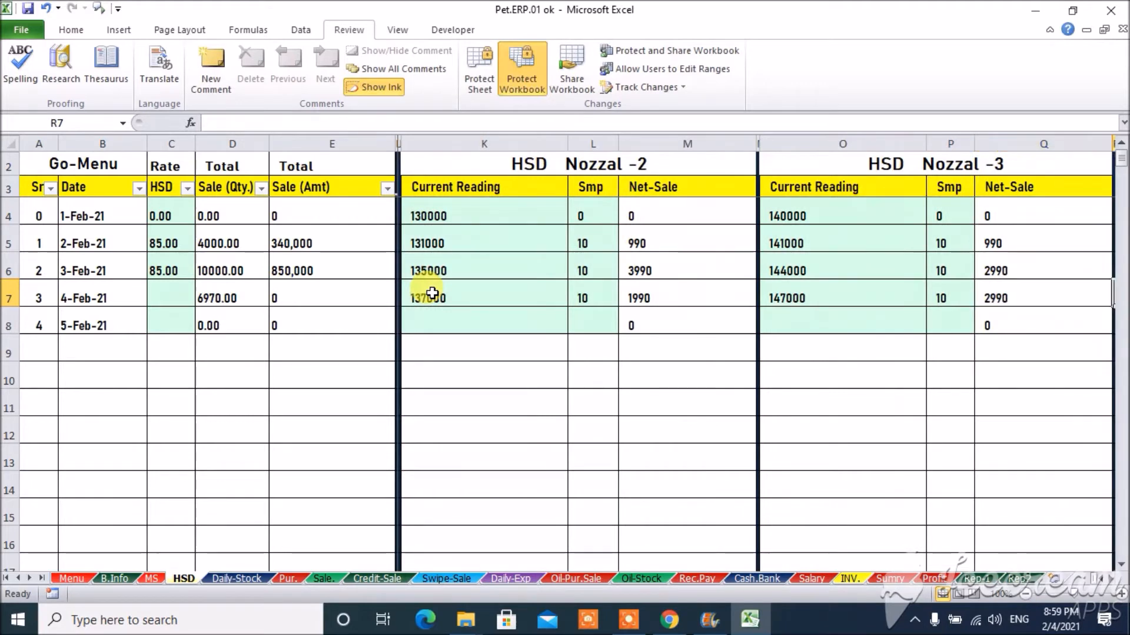
pyautogui.write('1550')
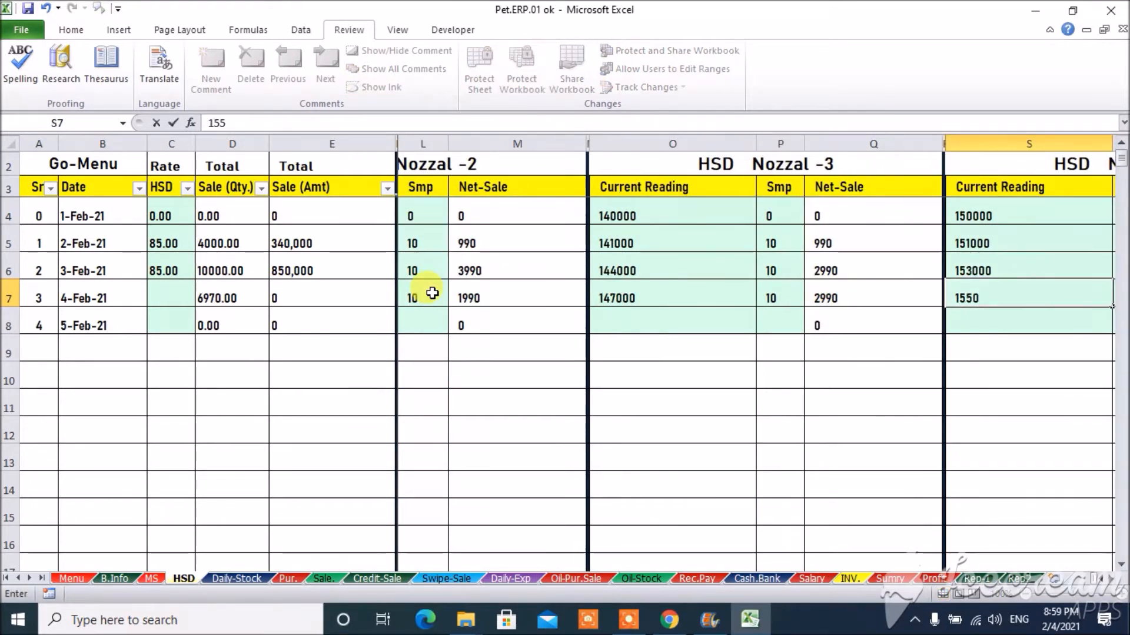
pyautogui.press('Tab')
pyautogui.write('10')
pyautogui.press('Tab')
# Set the 4-Feb-21 HSD rate to 85 on the HSD sheet.
pyautogui.press('Left')
pyautogui.press('Left')
pyautogui.press('Left')
pyautogui.press('Left')
pyautogui.press('Left')
pyautogui.press('Left')
pyautogui.press('Left')
pyautogui.press('Left')
pyautogui.press('Left')
pyautogui.press('Left')
pyautogui.press('Left')
pyautogui.press('Left')
pyautogui.press('Left')
pyautogui.press('Left')
pyautogui.press('Left')
pyautogui.press('Left')
pyautogui.press('Left')
pyautogui.press('Left')
pyautogui.press('Left')
pyautogui.press('Left')
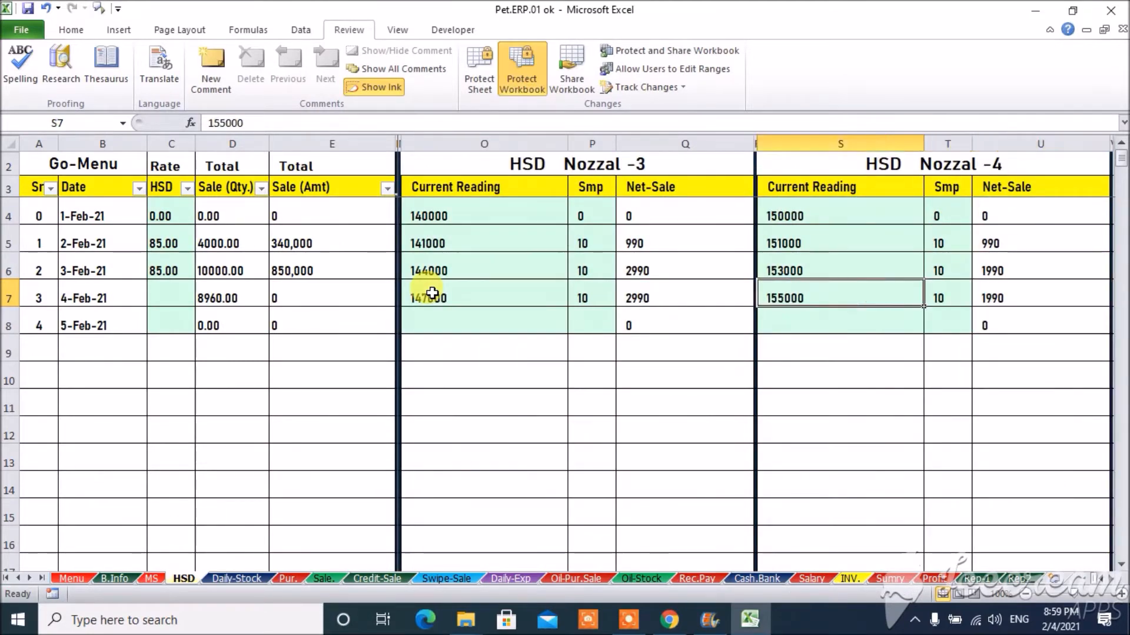
pyautogui.click(181, 288)
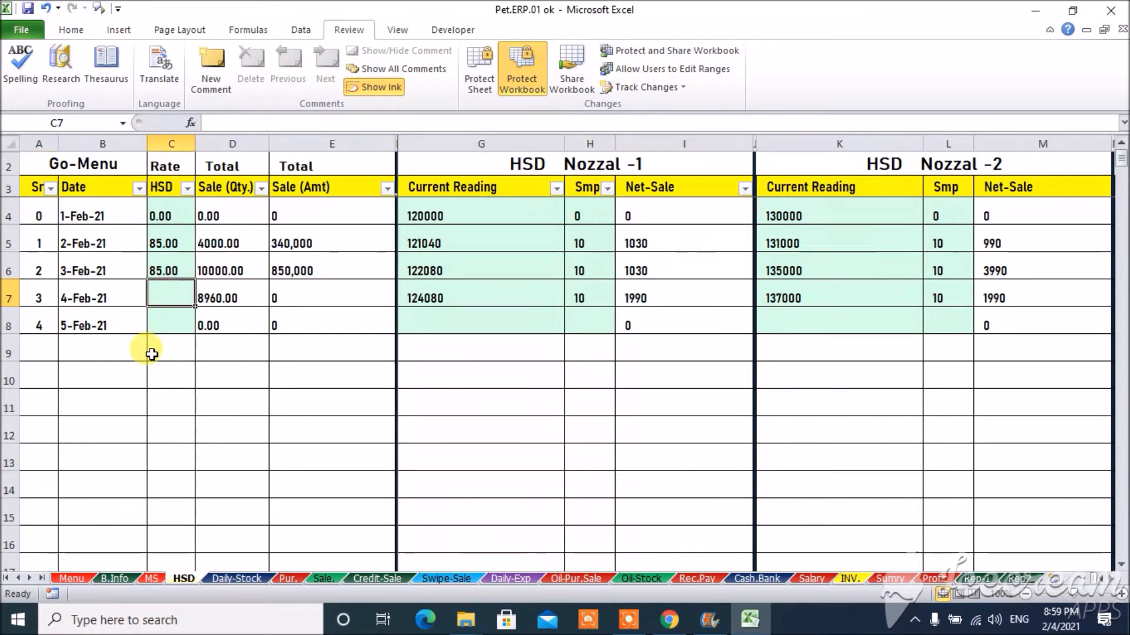
pyautogui.write('85')
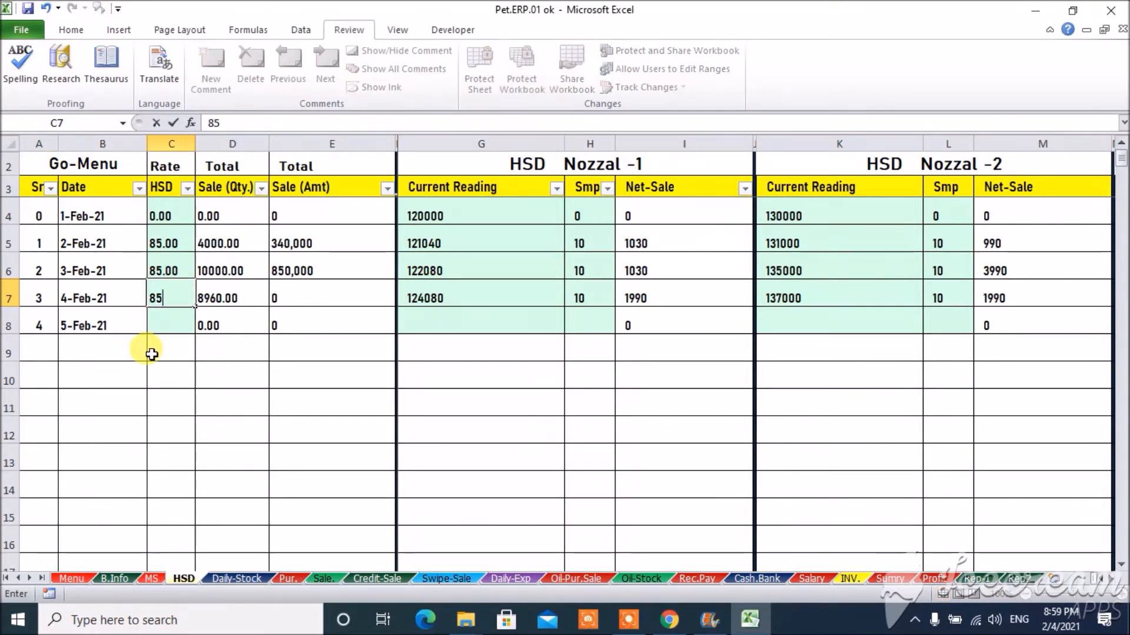
pyautogui.press('Return')
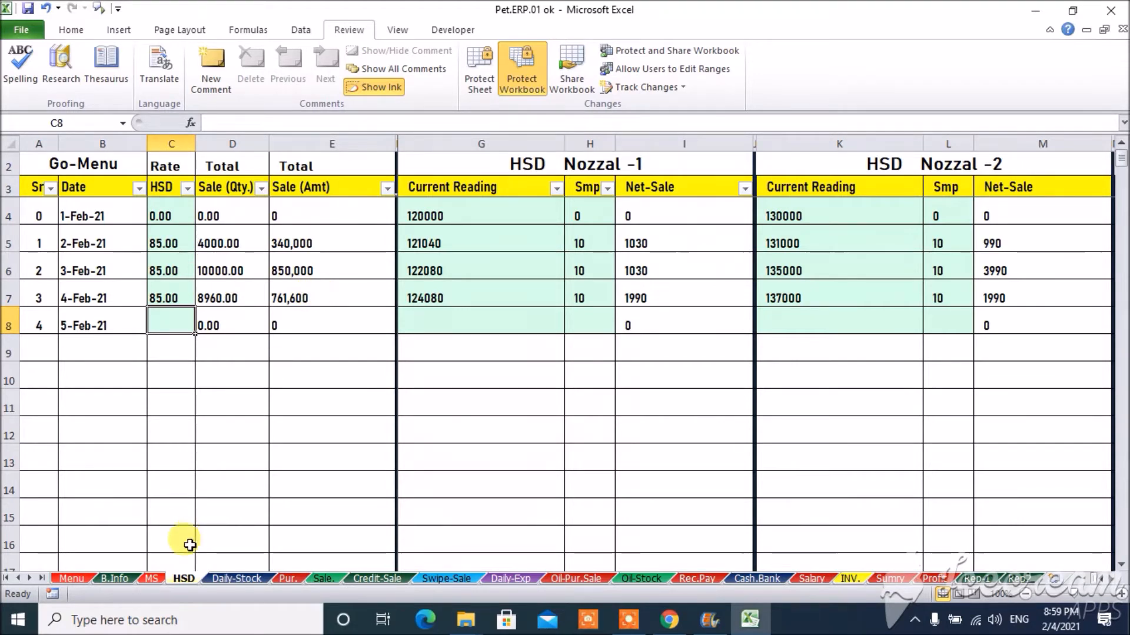
# Review the 4-Feb-21 row on the MS sheet, and examine the MS and HSD stock columns on the Daily-Stock sheet.
pyautogui.click(151, 579)
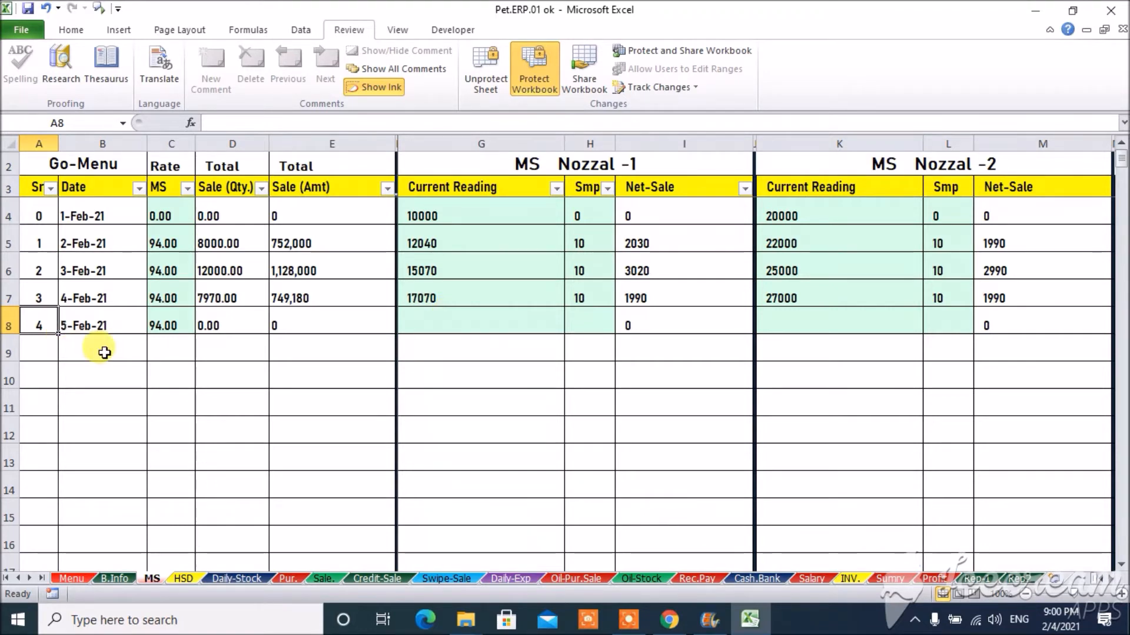
pyautogui.click(227, 577)
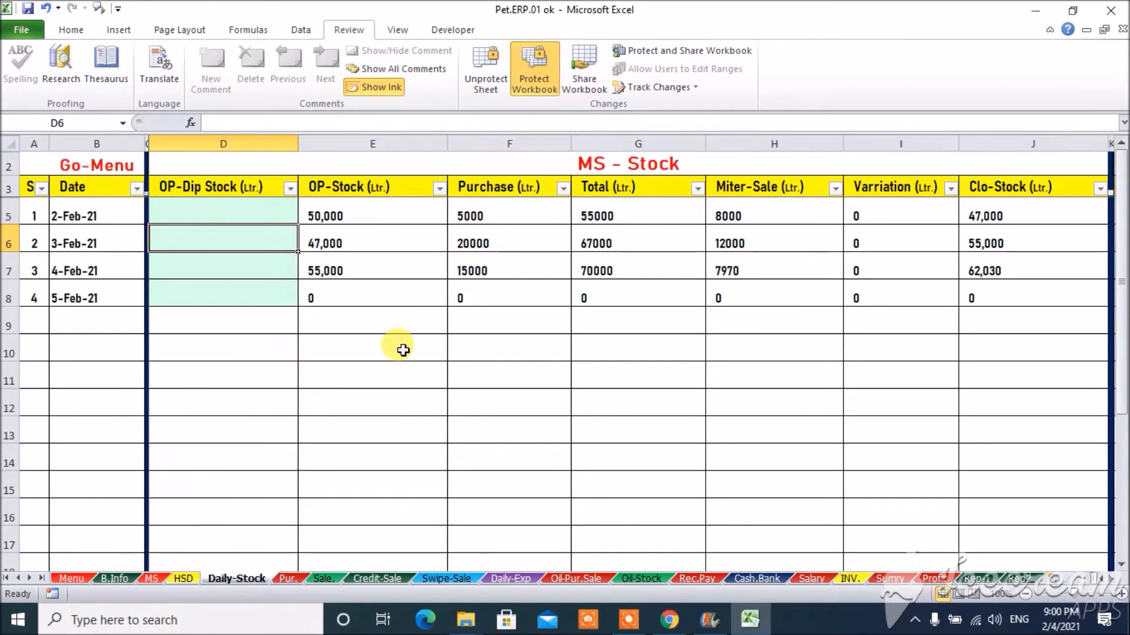
pyautogui.press('Right')
pyautogui.press('Right')
pyautogui.press('Right')
pyautogui.press('Right')
pyautogui.press('Right')
pyautogui.press('Right')
pyautogui.press('Right')
pyautogui.press('Right')
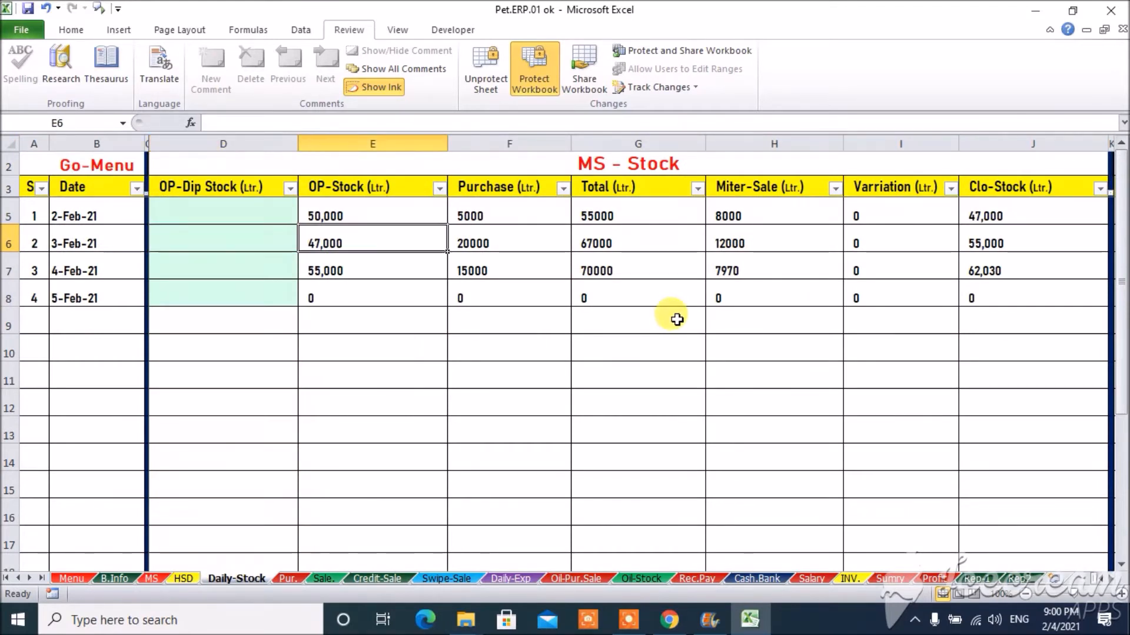
pyautogui.press('Right')
pyautogui.press('Right')
pyautogui.press('Right')
pyautogui.press('Right')
pyautogui.press('Right')
pyautogui.press('Right')
pyautogui.press('Right')
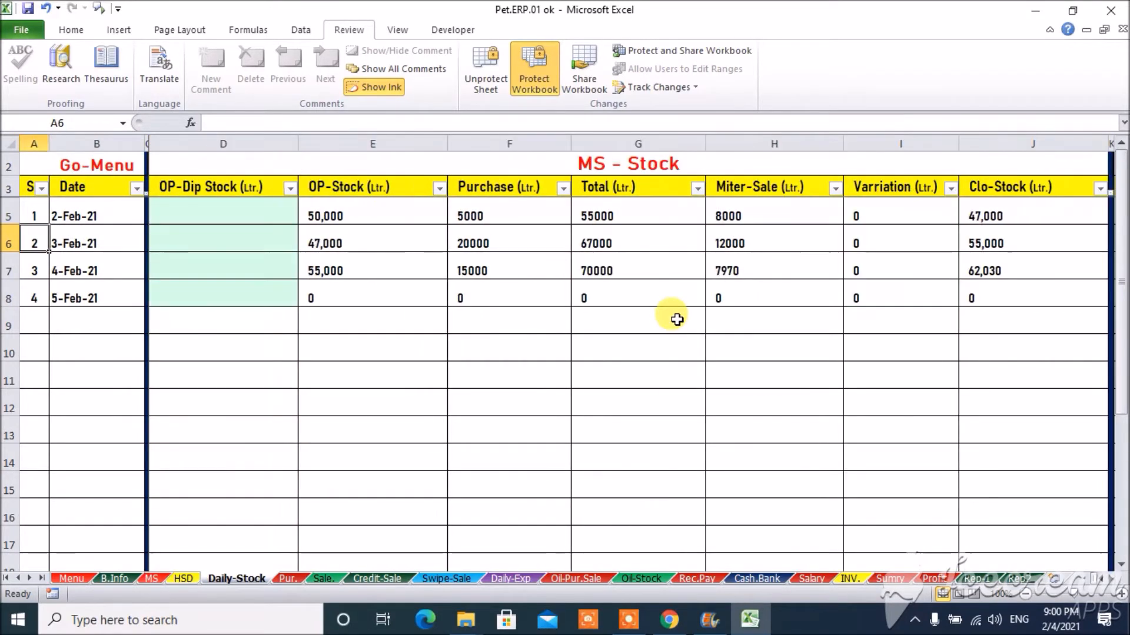
pyautogui.press('Left')
pyautogui.press('Left')
pyautogui.press('Left')
pyautogui.press('Left')
pyautogui.press('Left')
pyautogui.press('Left')
pyautogui.press('Left')
pyautogui.press('Left')
pyautogui.press('Left')
pyautogui.press('Left')
pyautogui.press('Left')
pyautogui.press('Left')
pyautogui.press('Left')
pyautogui.press('Left')
pyautogui.press('Left')
pyautogui.press('Left')
pyautogui.press('Left')
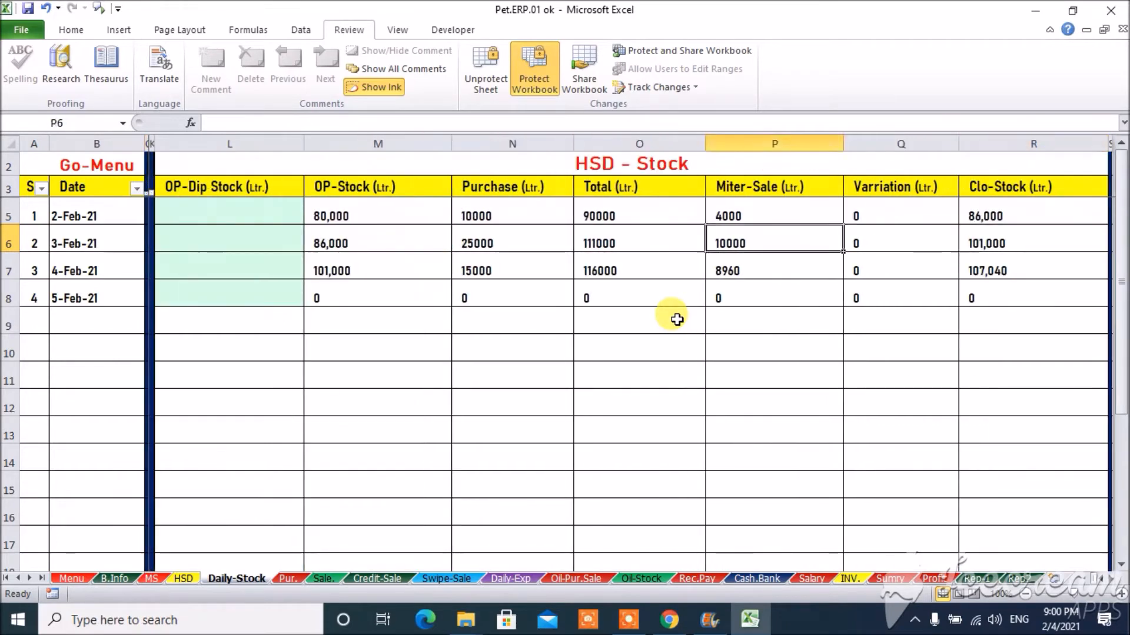
pyautogui.press('Down')
pyautogui.press('Down')
pyautogui.press('Right')
pyautogui.press('Right')
pyautogui.press('Right')
pyautogui.press('Right')
pyautogui.press('Right')
pyautogui.press('Right')
pyautogui.press('Right')
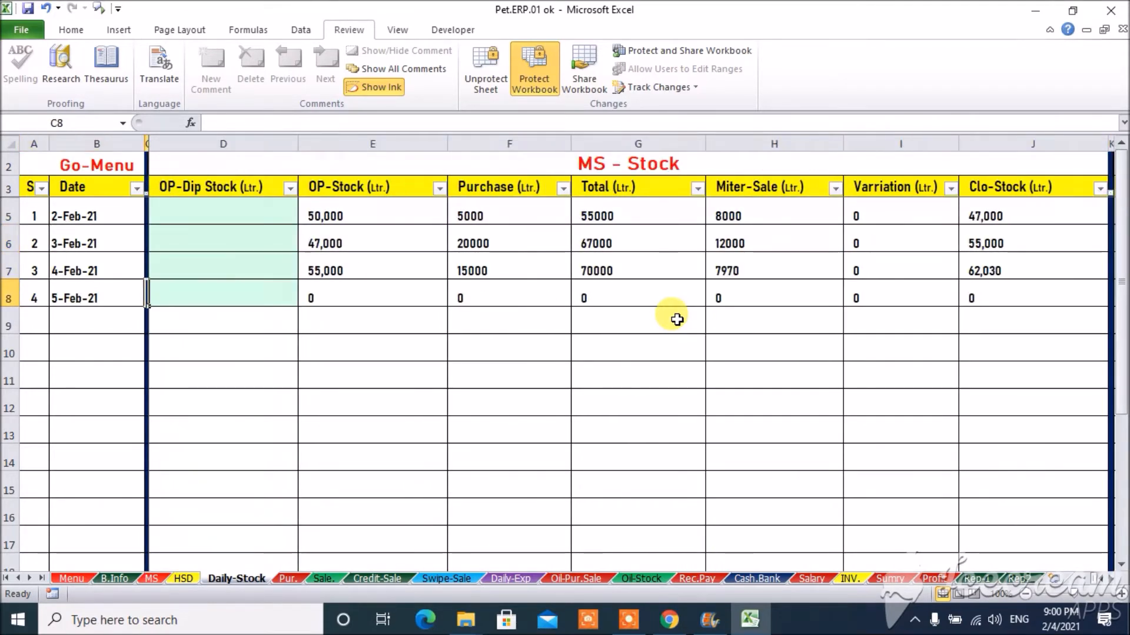
# Try a 4-Feb-21 MS OP-Dip Stock of 61500 litres on the Daily-Stock sheet, and clear the entry again.
pyautogui.press('Up')
pyautogui.press('Left')
pyautogui.press('Left')
pyautogui.press('Left')
pyautogui.press('Left')
pyautogui.press('Left')
pyautogui.press('Left')
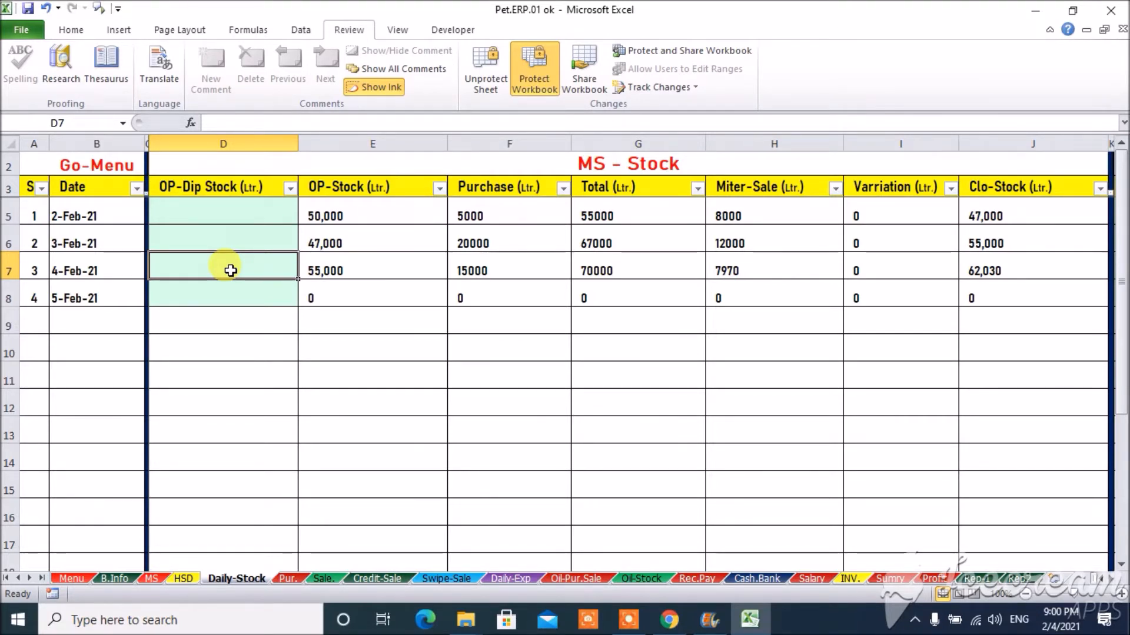
pyautogui.write('61500')
pyautogui.press('Return')
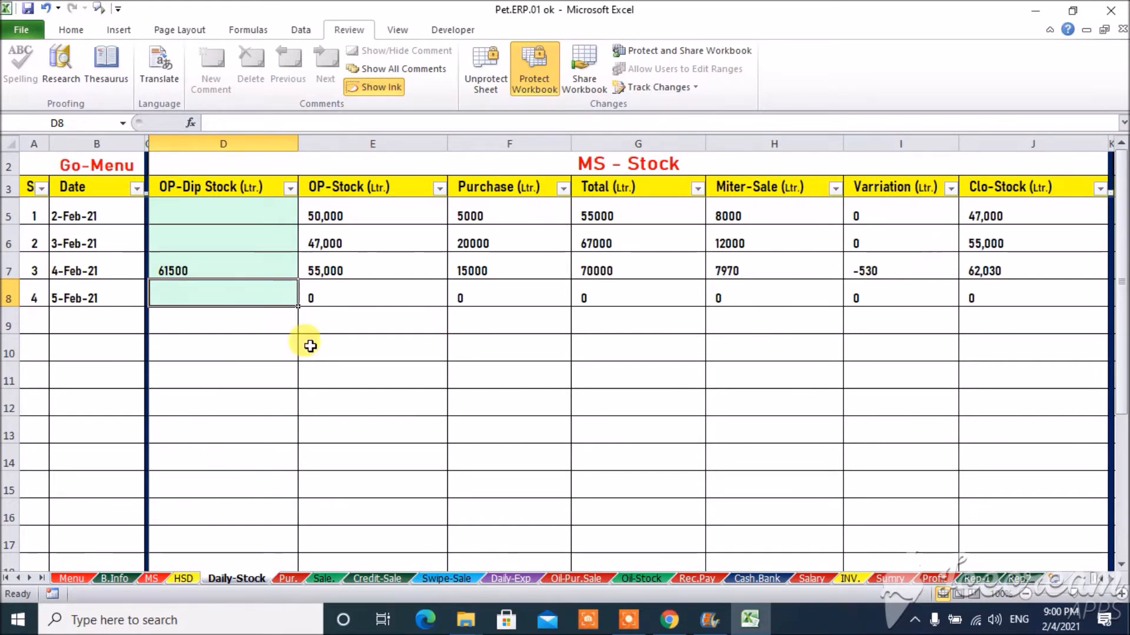
pyautogui.click(216, 266)
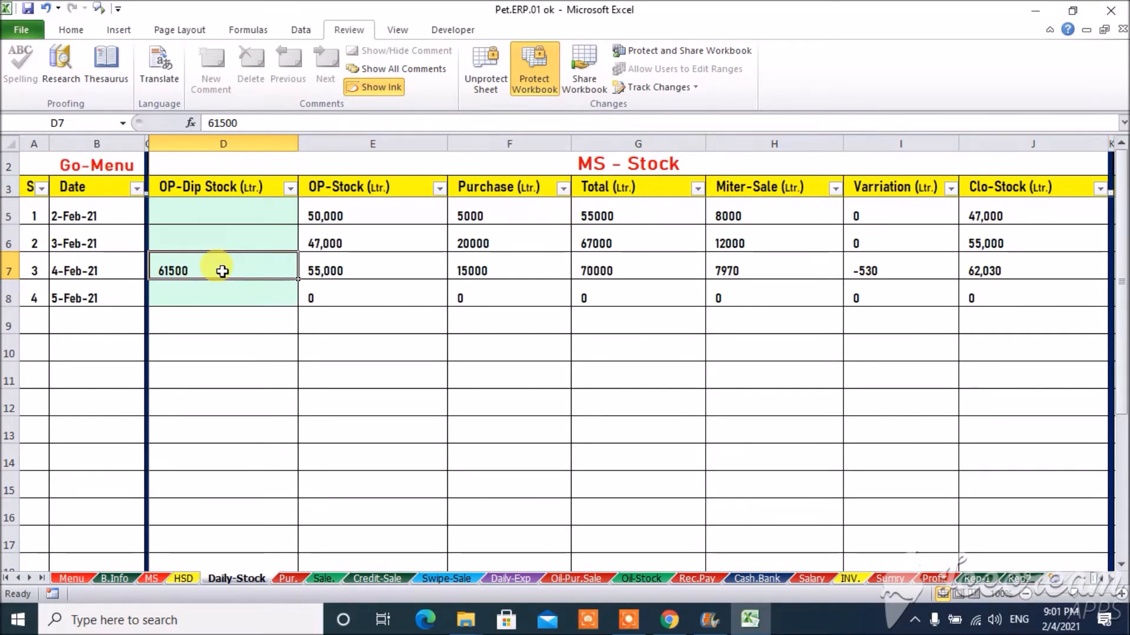
pyautogui.press('Delete')
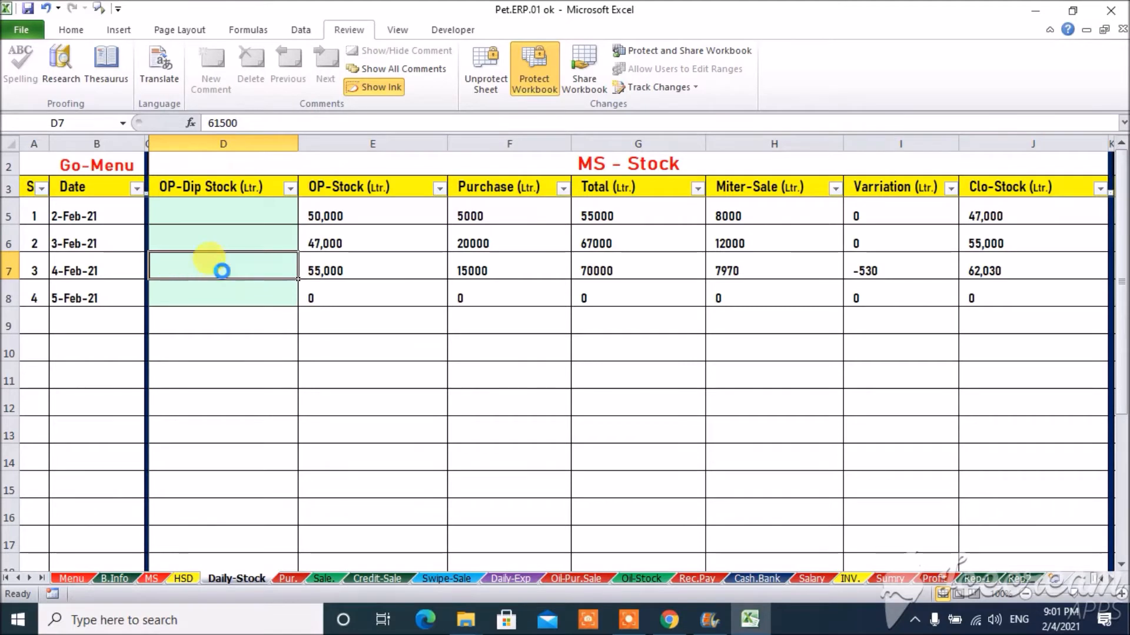
# Examine the HSD - Stock section of the Daily-Stock sheet and return to the MS - Stock section.
pyautogui.click(528, 164)
pyautogui.press('Right')
pyautogui.press('Right')
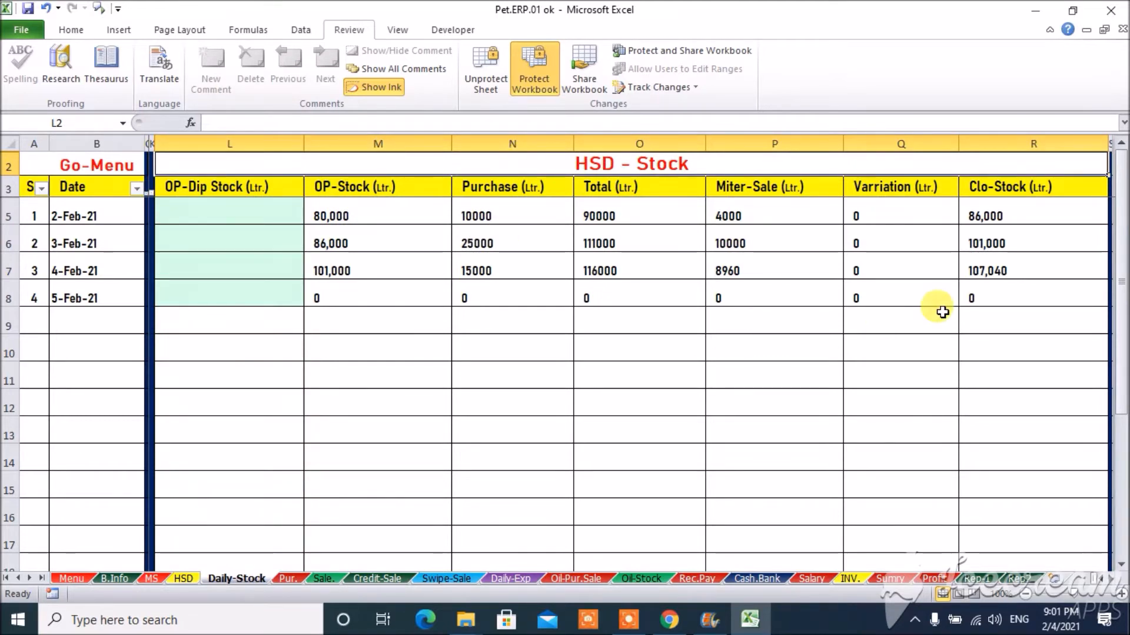
pyautogui.press('Left')
pyautogui.press('Left')
pyautogui.press('Left')
pyautogui.press('Left')
pyautogui.press('Left')
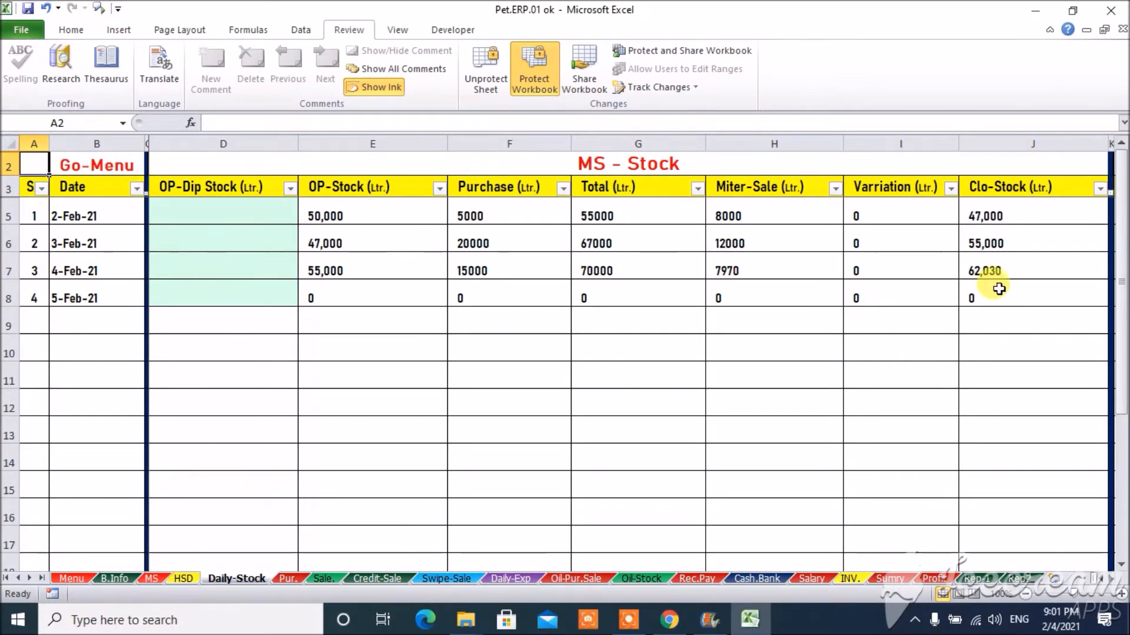
# In the MS Purchase Book on the Pur. sheet, set the 4-Feb-21 quantity to 25000 litres at a rate of 90.
pyautogui.click(287, 579)
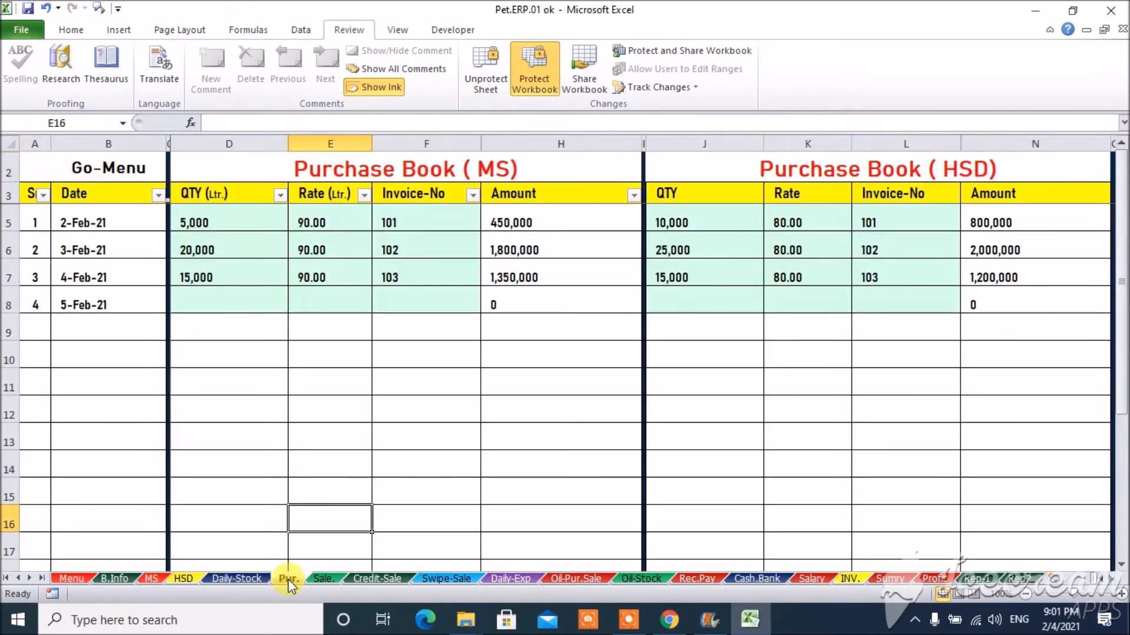
pyautogui.click(223, 280)
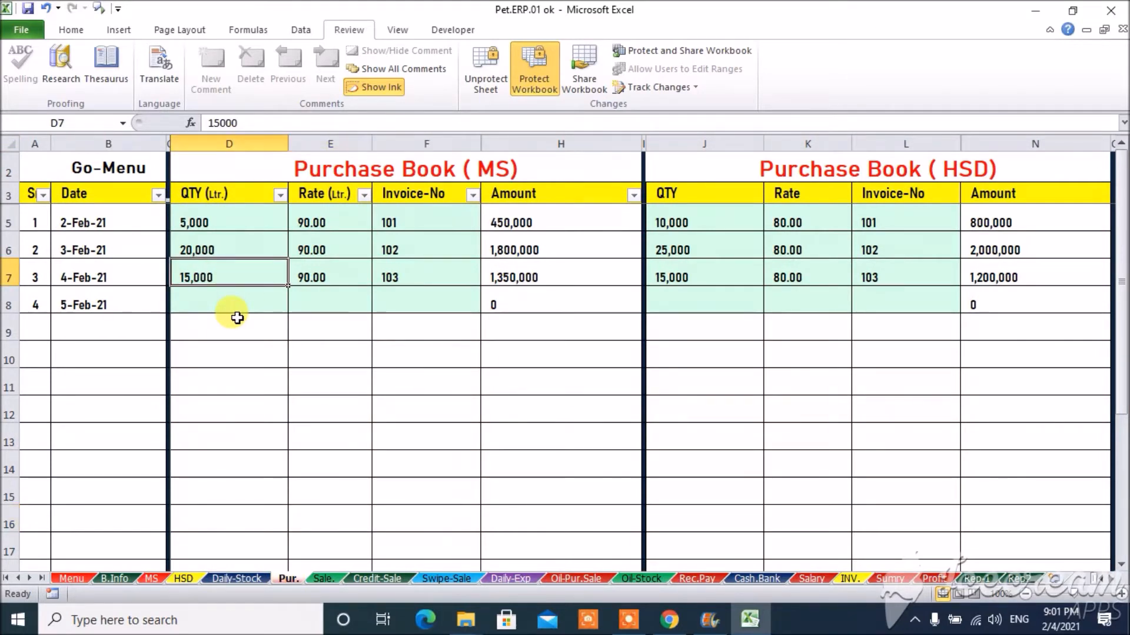
pyautogui.write('25000')
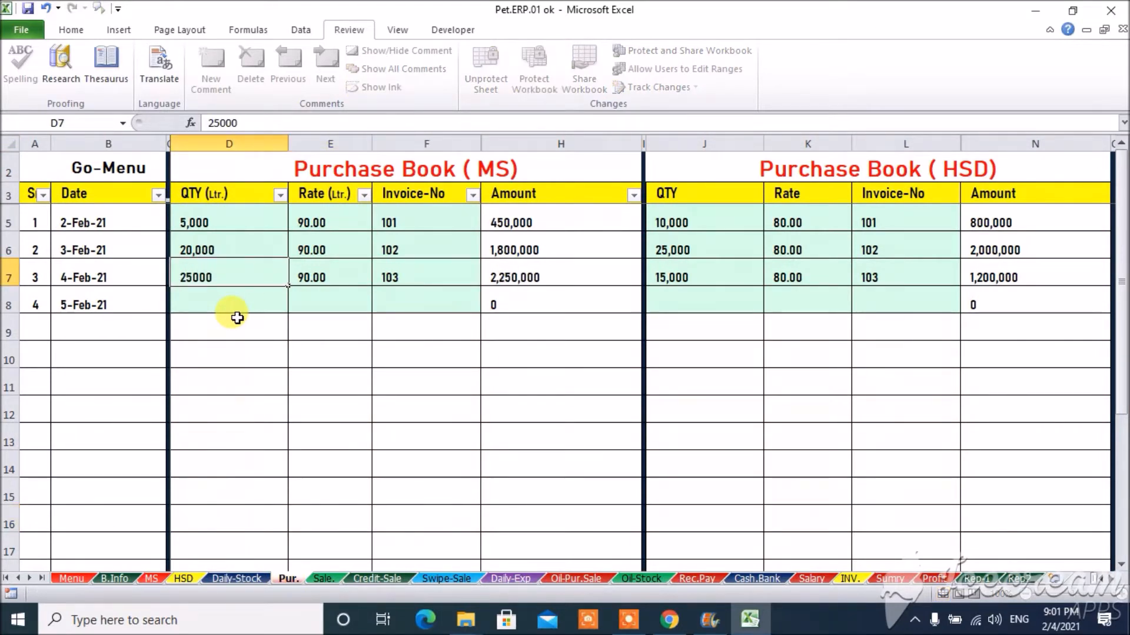
pyautogui.press('Tab')
pyautogui.write('90')
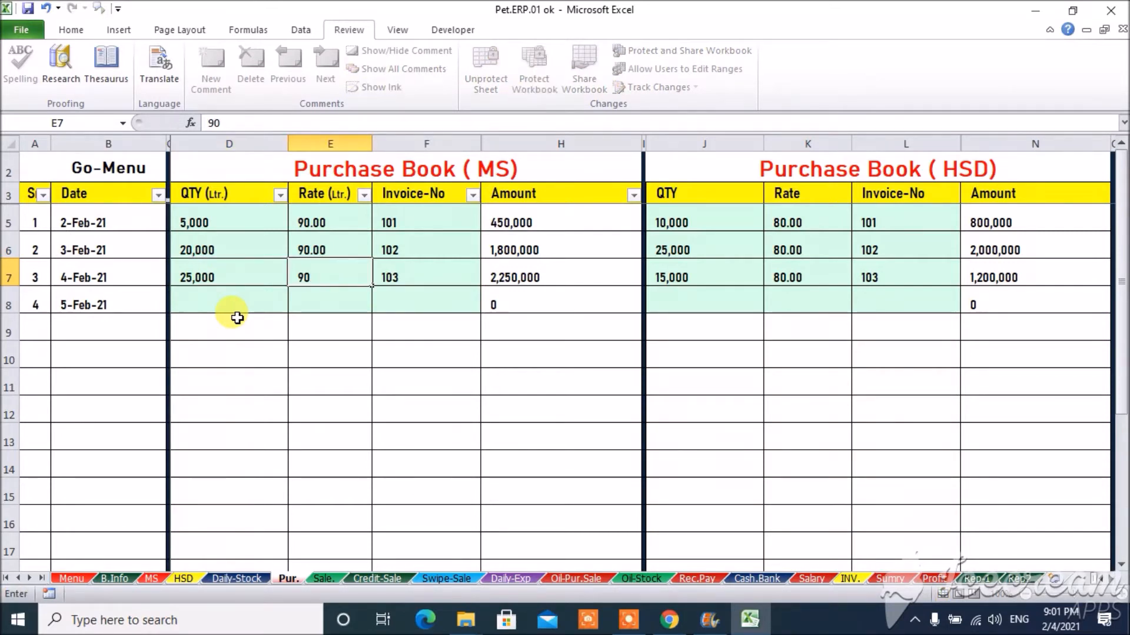
pyautogui.press('Tab')
pyautogui.press('Tab')
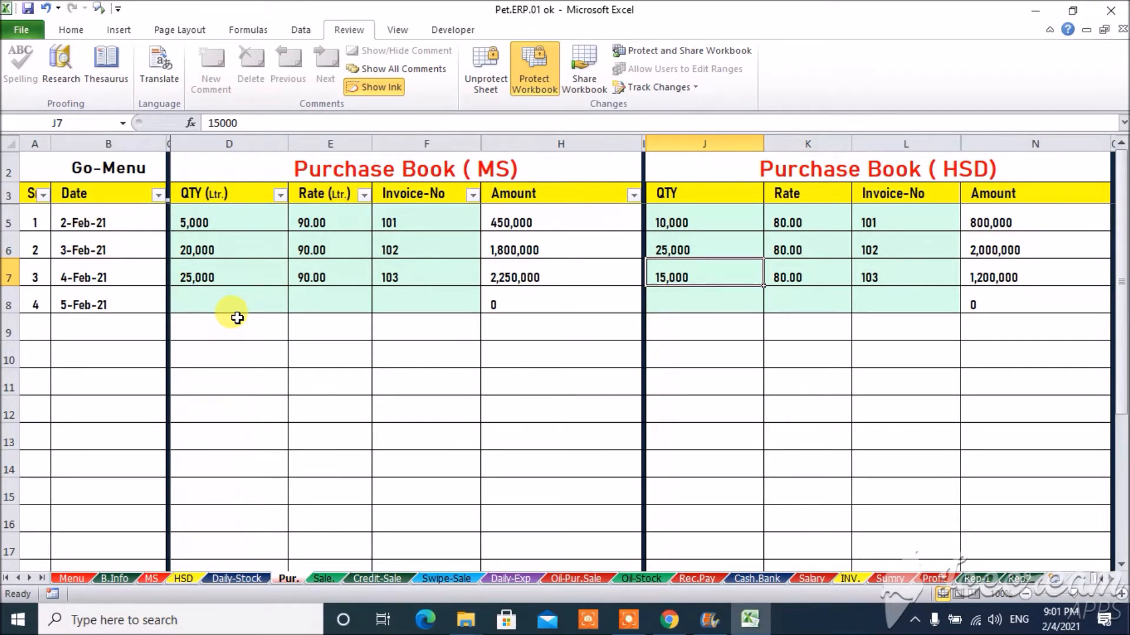
# In the HSD Purchase Book, set the 4-Feb-21 quantity to 20000 at a rate of 80.
pyautogui.write('20000')
pyautogui.press('Tab')
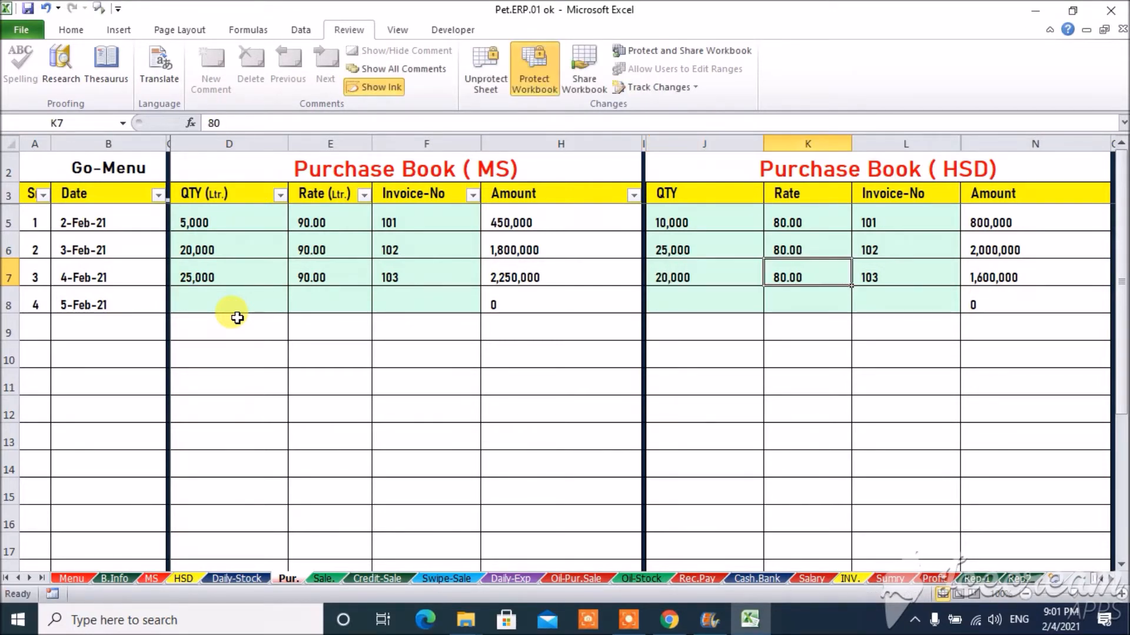
pyautogui.write('80')
pyautogui.press('Tab')
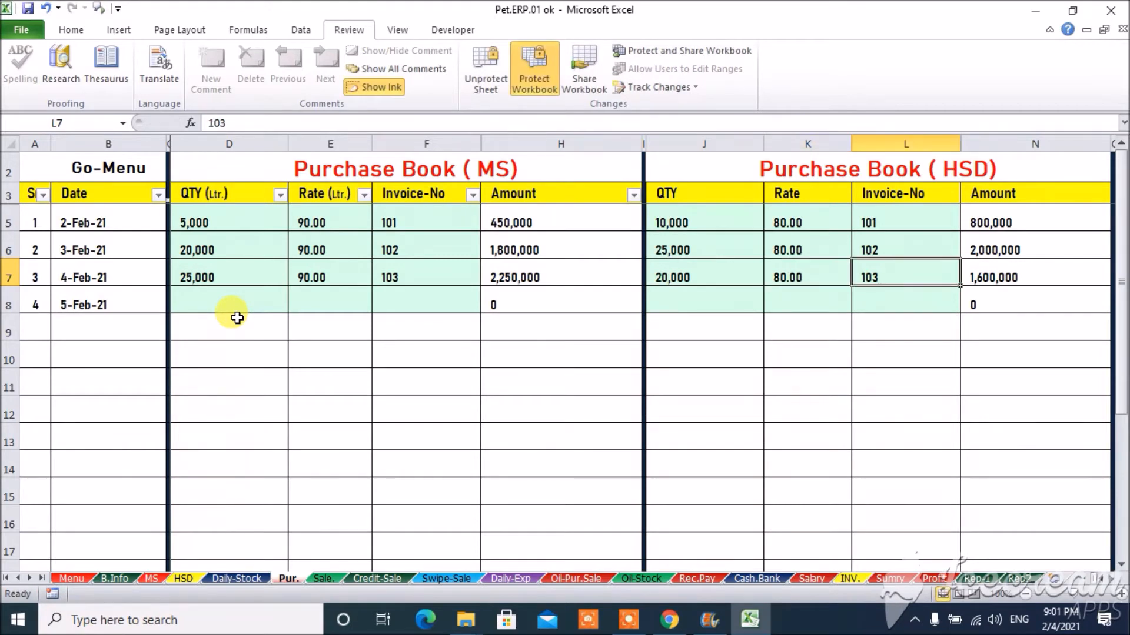
pyautogui.click(237, 318)
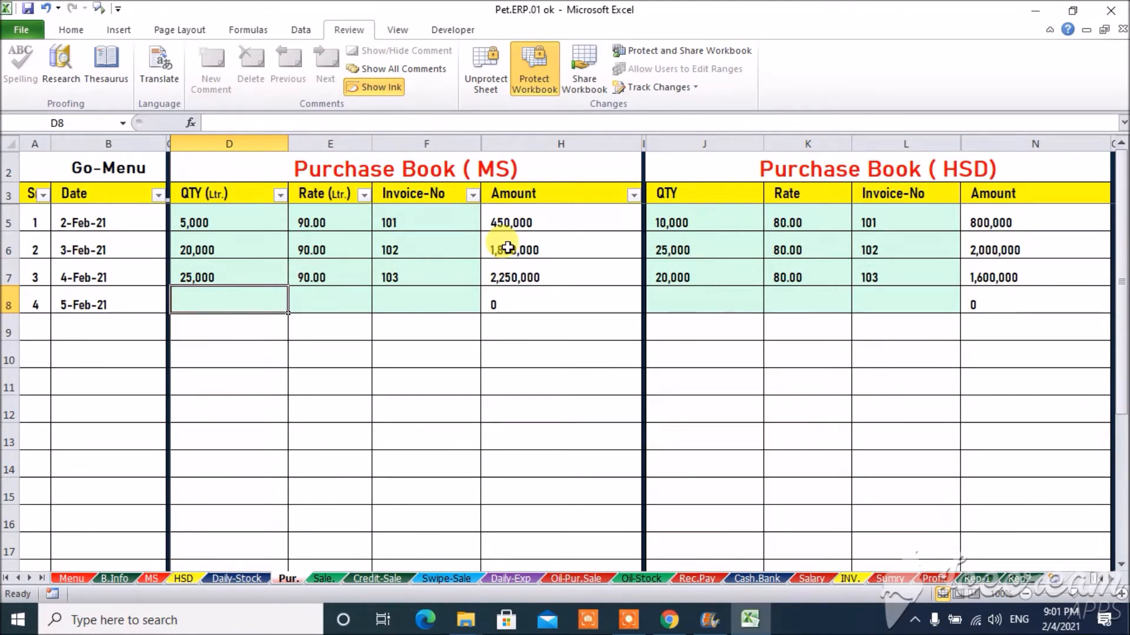
# Check the HP Petroium row in the Debtors / Creditors list on the B.Info sheet and return to the purchase book.
pyautogui.click(113, 580)
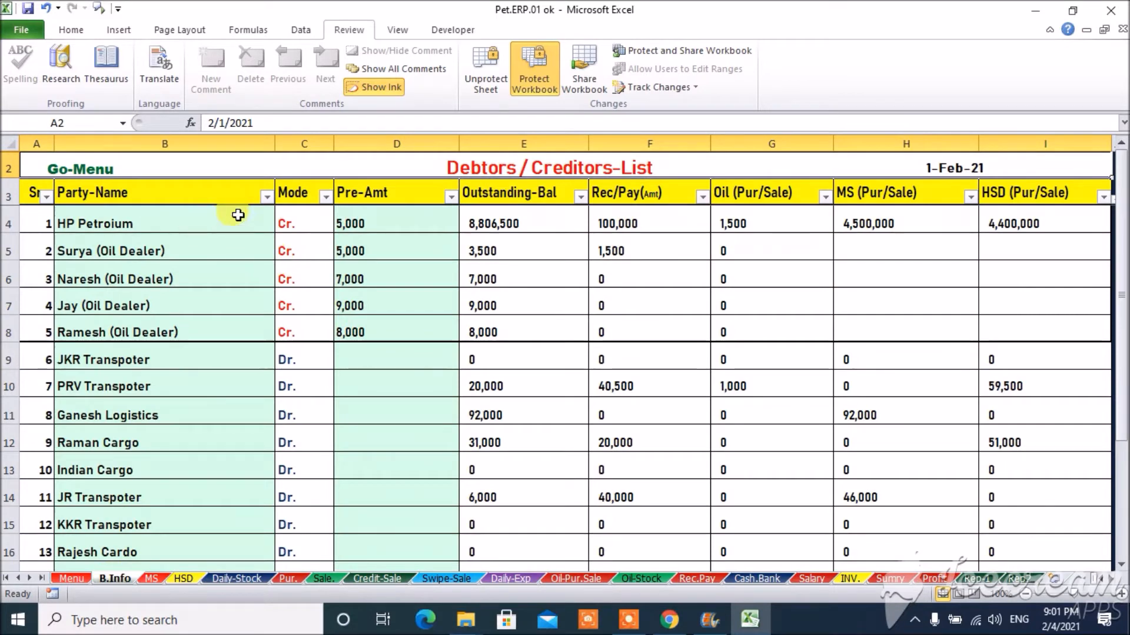
pyautogui.click(204, 221)
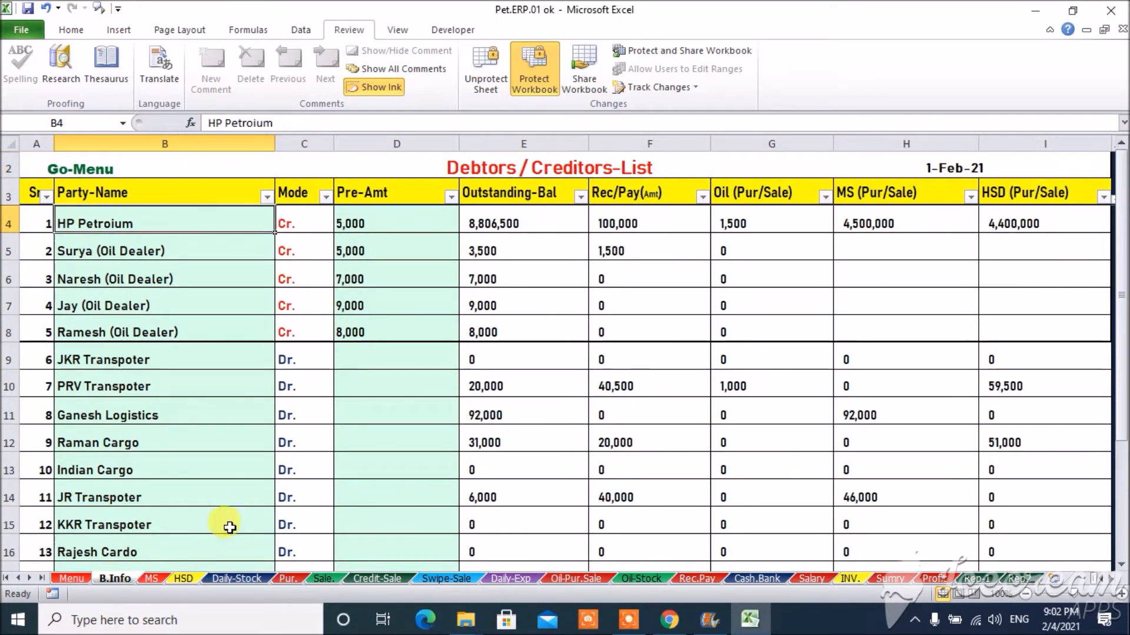
pyautogui.click(290, 577)
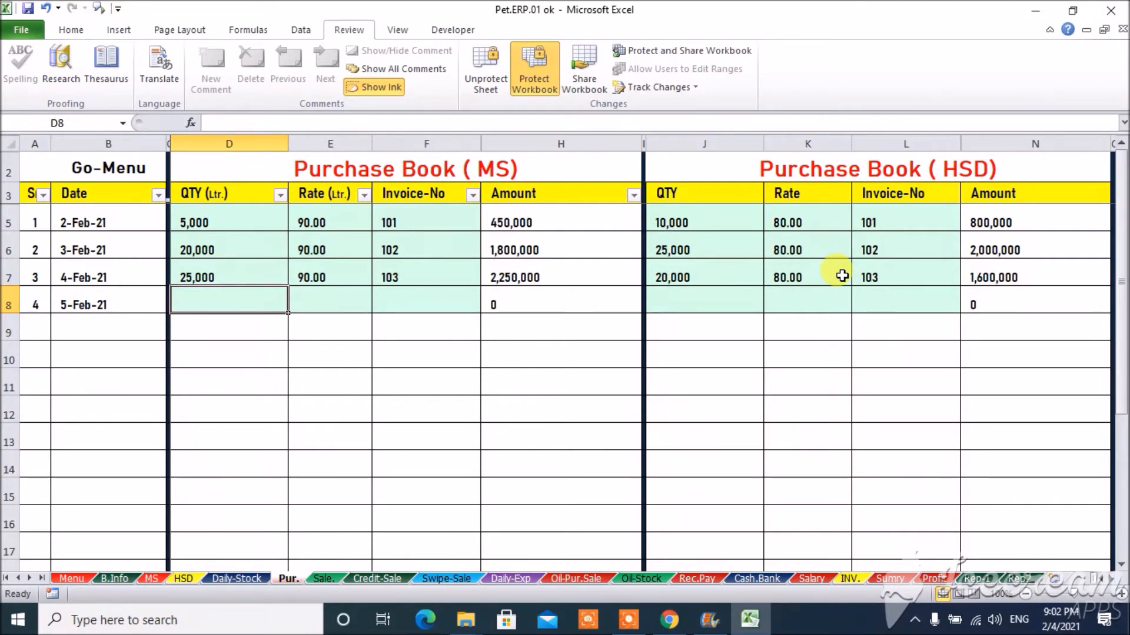
# Examine the 4-Feb-21 total, cash, swipe, card and credit amounts under Total Sale (MS+HSD) on the Sale sheet.
pyautogui.click(324, 579)
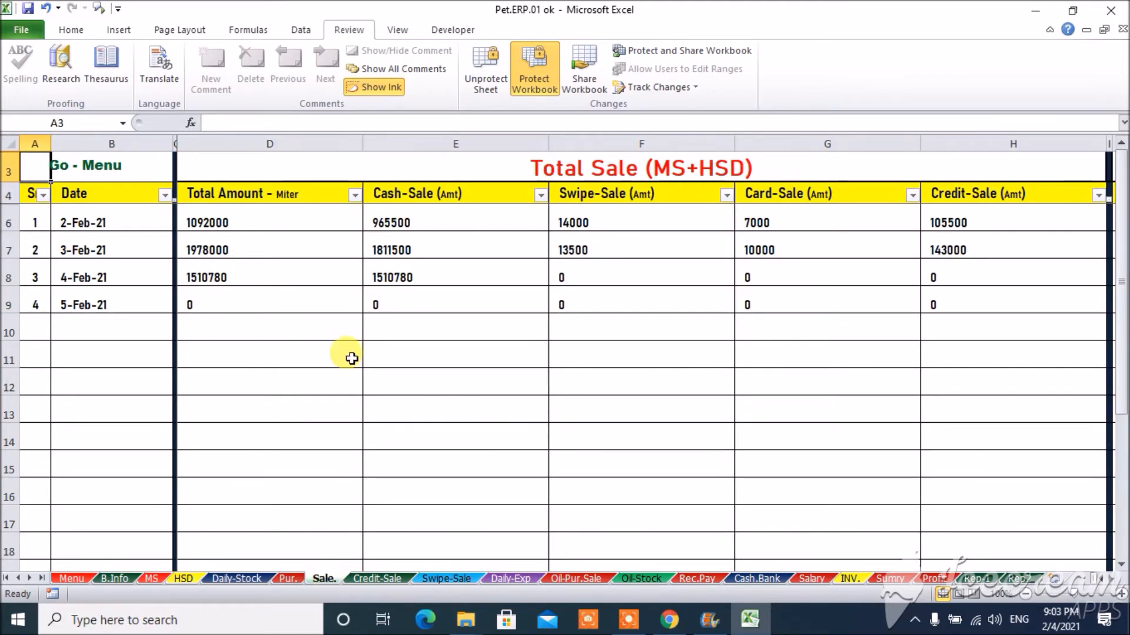
pyautogui.click(122, 224)
pyautogui.press('Down')
pyautogui.press('Down')
pyautogui.press('Right')
pyautogui.press('Right')
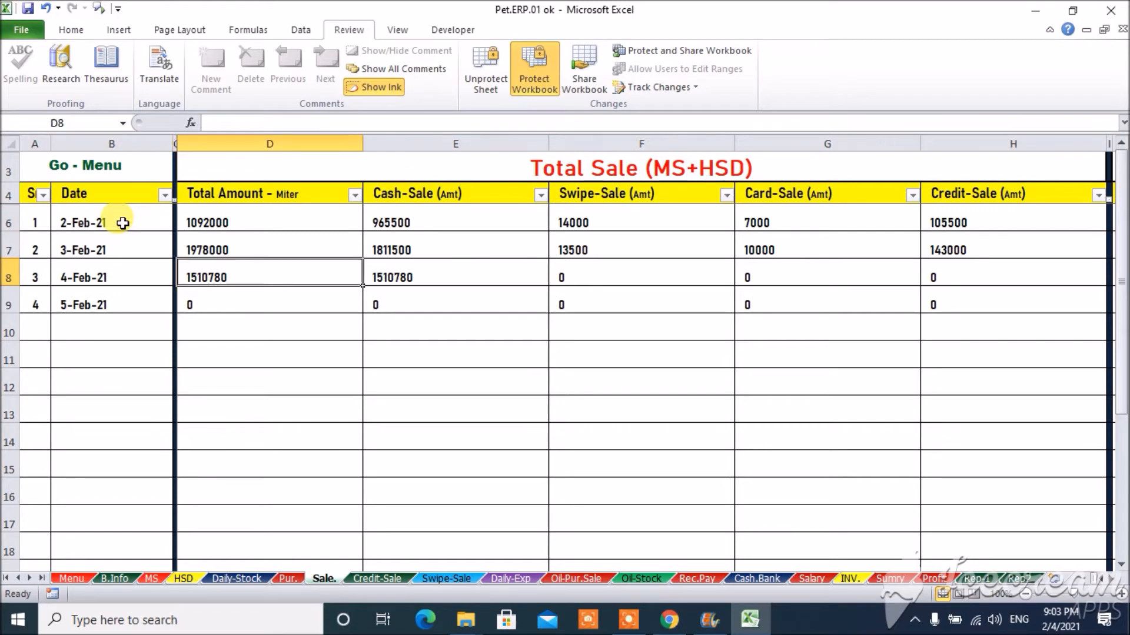
pyautogui.press('Right')
pyautogui.press('Right')
pyautogui.press('Right')
pyautogui.press('Right')
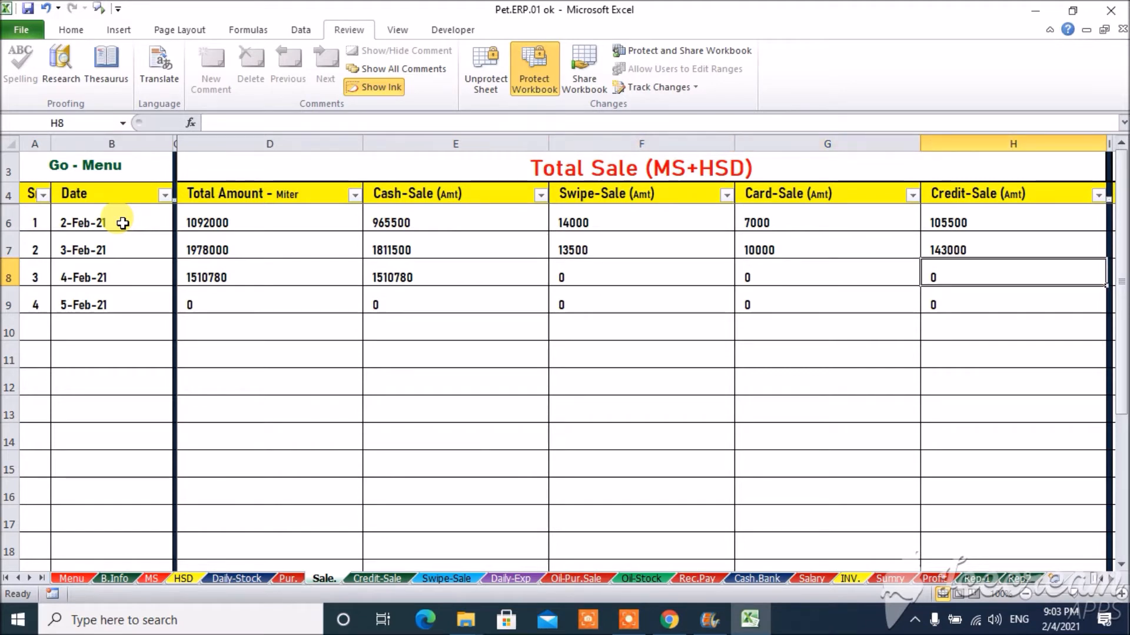
# Examine the MS -Sale section and the columns beyond it on the Sale sheet, and return to the Total Sale section.
pyautogui.click(468, 165)
pyautogui.press('Right')
pyautogui.press('Right')
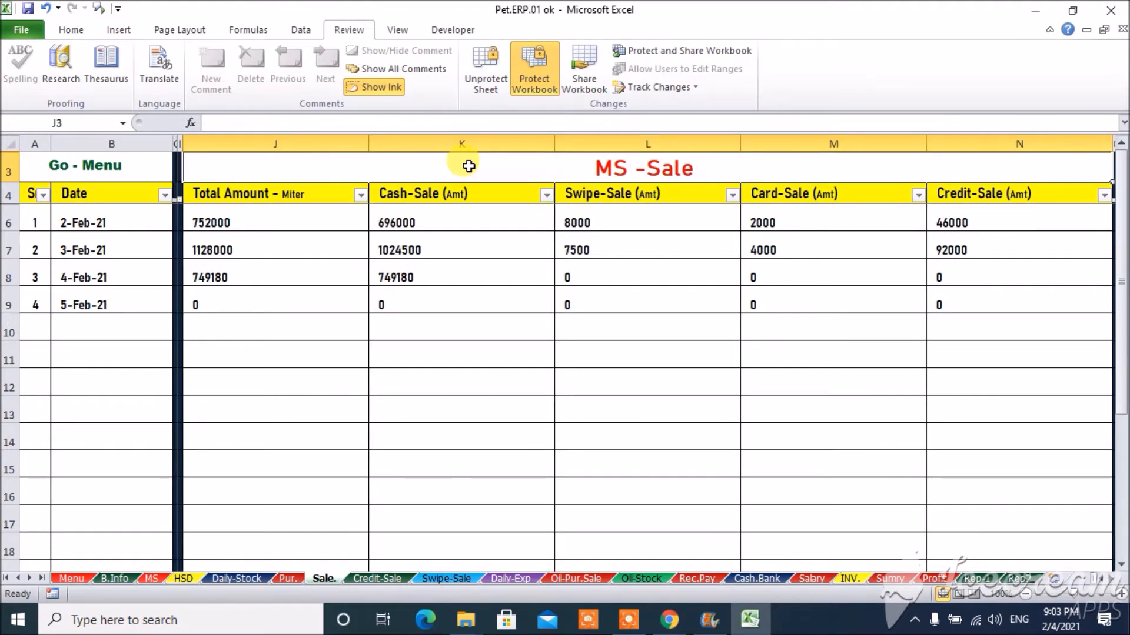
pyautogui.press('Right')
pyautogui.press('Right')
pyautogui.press('Down')
pyautogui.press('Down')
pyautogui.press('Down')
pyautogui.press('Up')
pyautogui.press('Up')
pyautogui.press('Up')
pyautogui.press('Left')
pyautogui.press('Left')
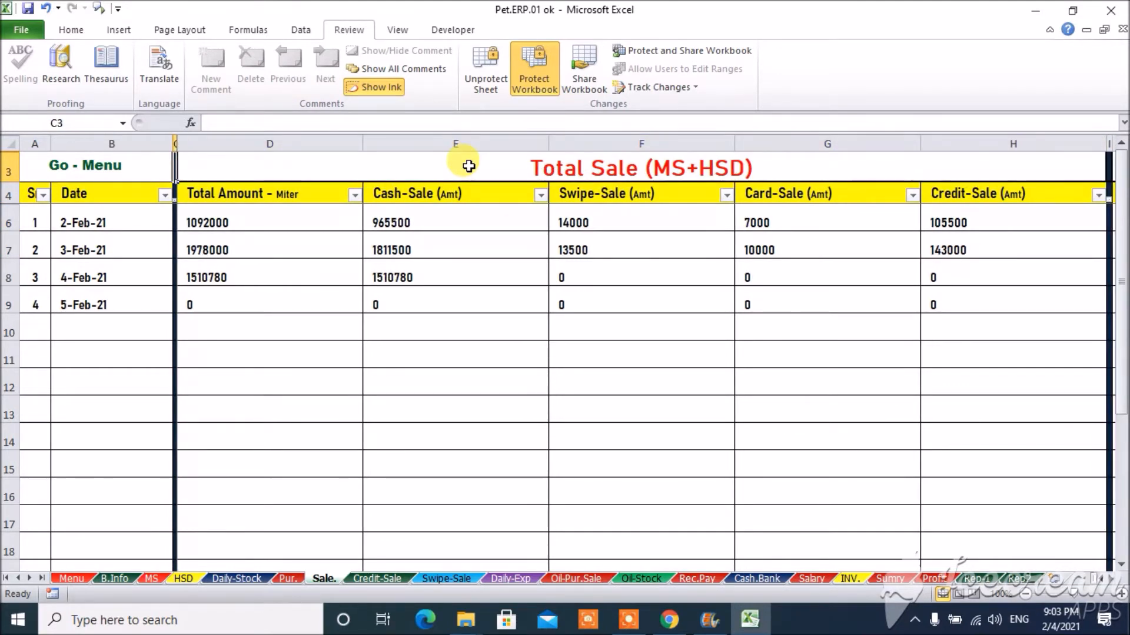
# Start credit sale entry 5 on the Credit-Sale sheet with the date 4-Feb-21.
pyautogui.click(374, 579)
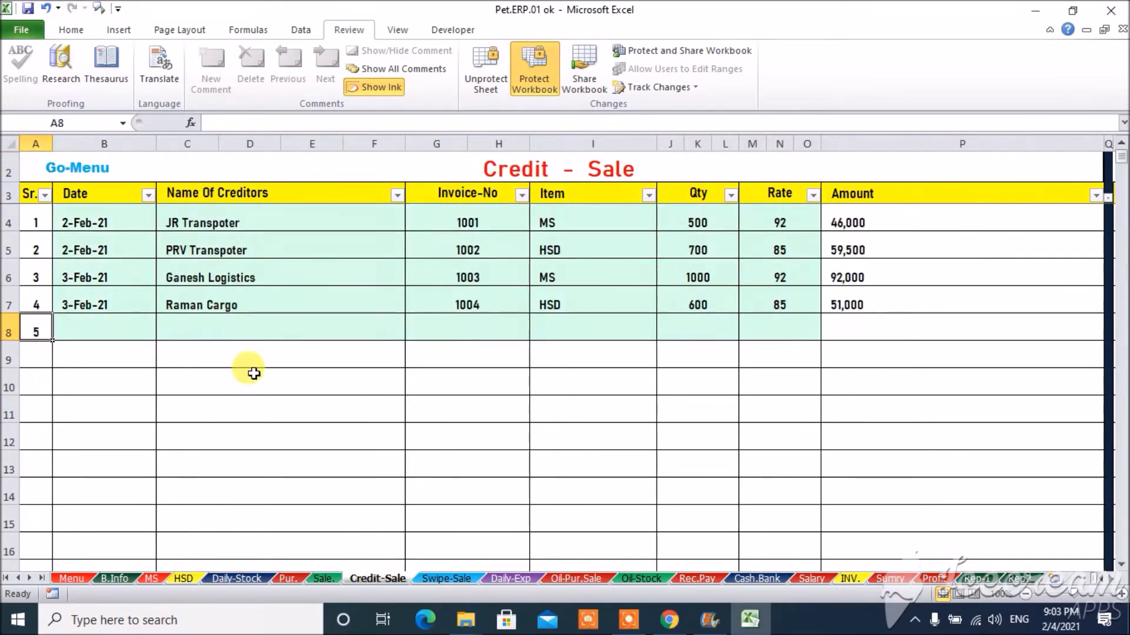
pyautogui.press('Tab')
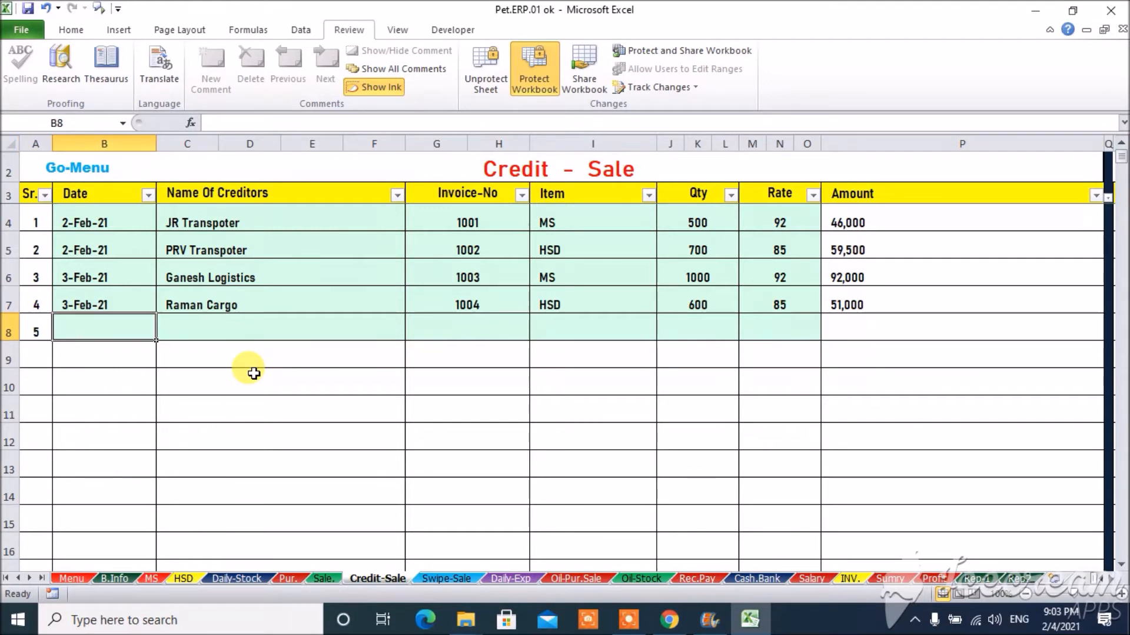
pyautogui.write('04-fe')
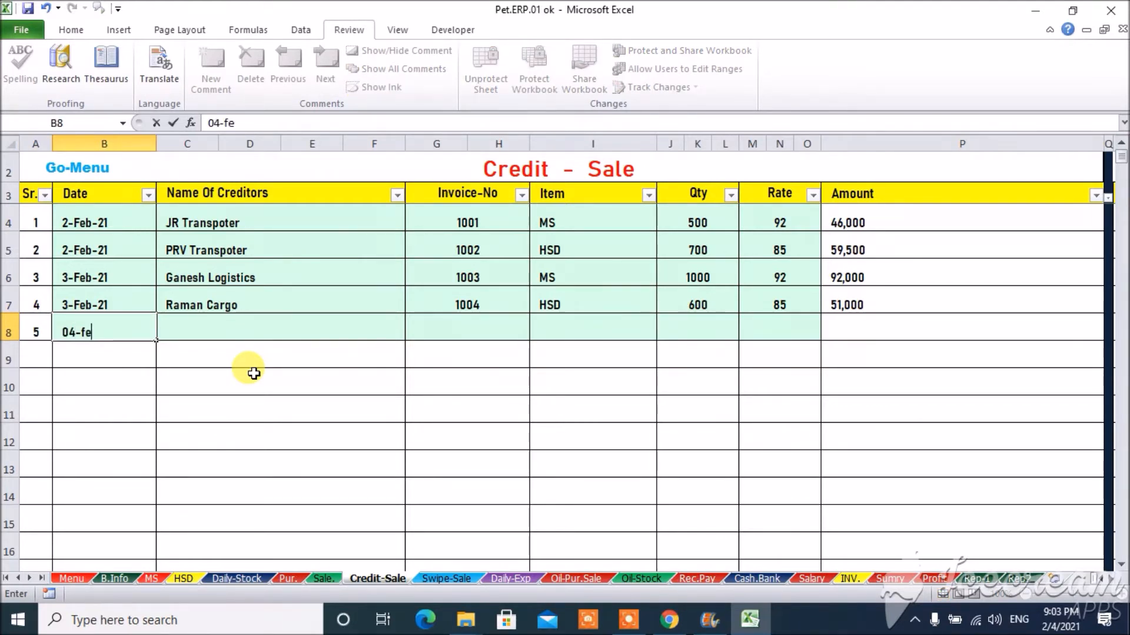
pyautogui.write('b')
pyautogui.press('Return')
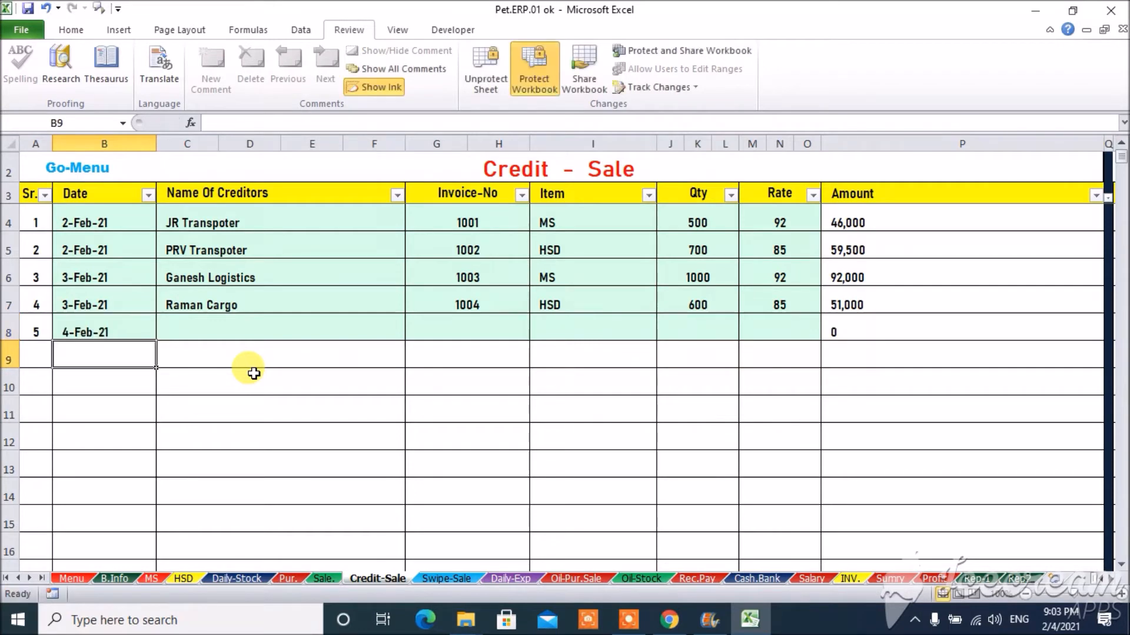
pyautogui.press('Up')
pyautogui.press('Right')
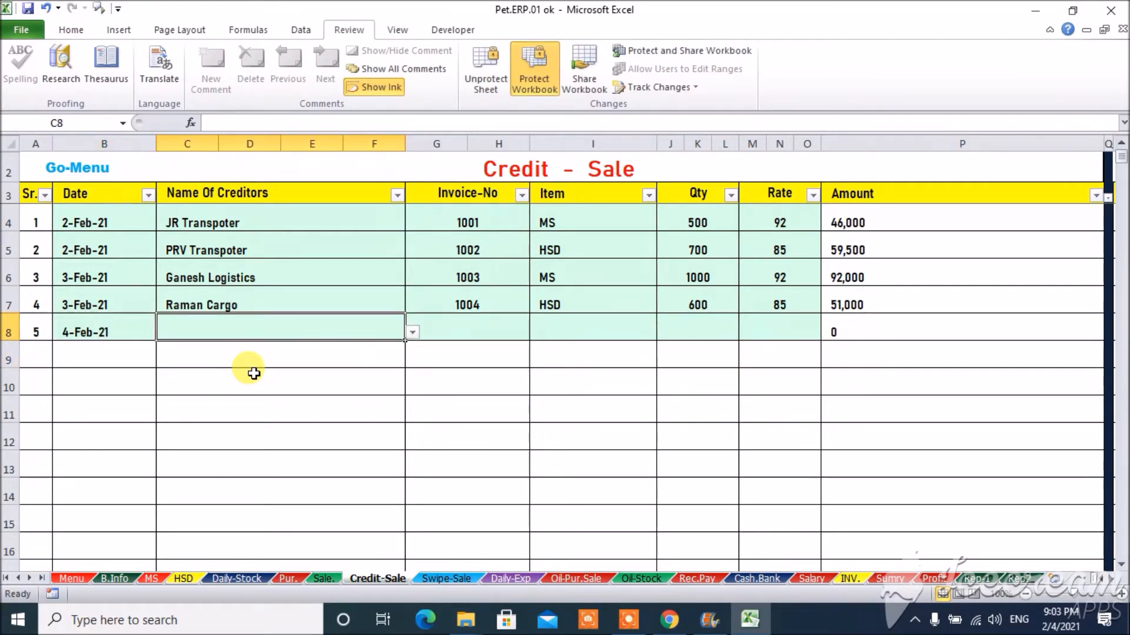
pyautogui.hotkey('alt', 'Down')
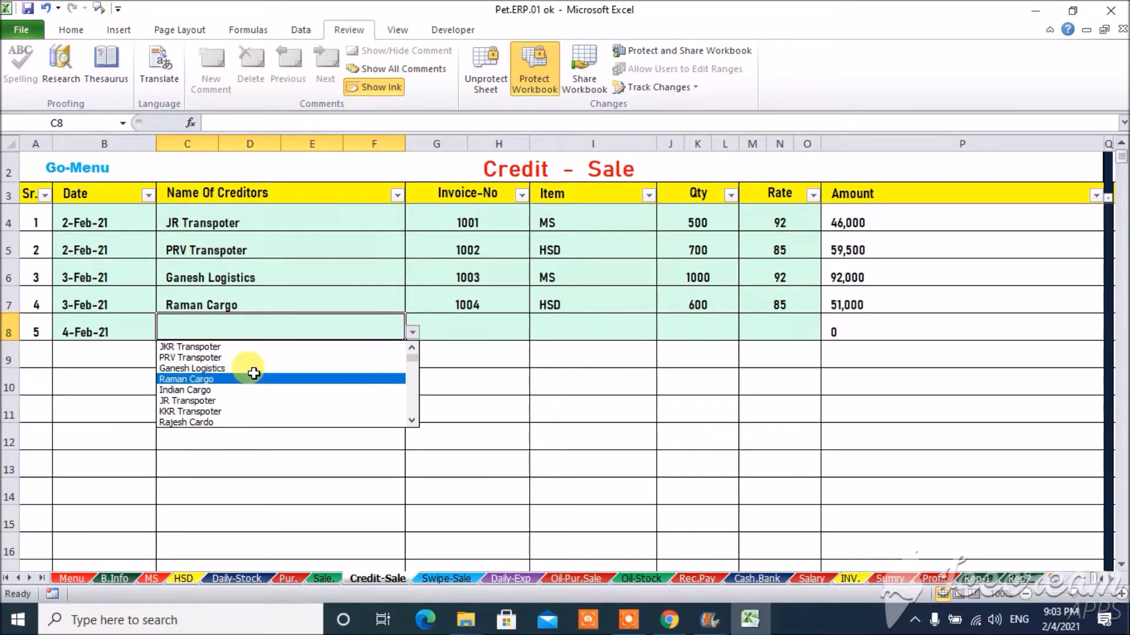
pyautogui.press('Down')
pyautogui.press('Down')
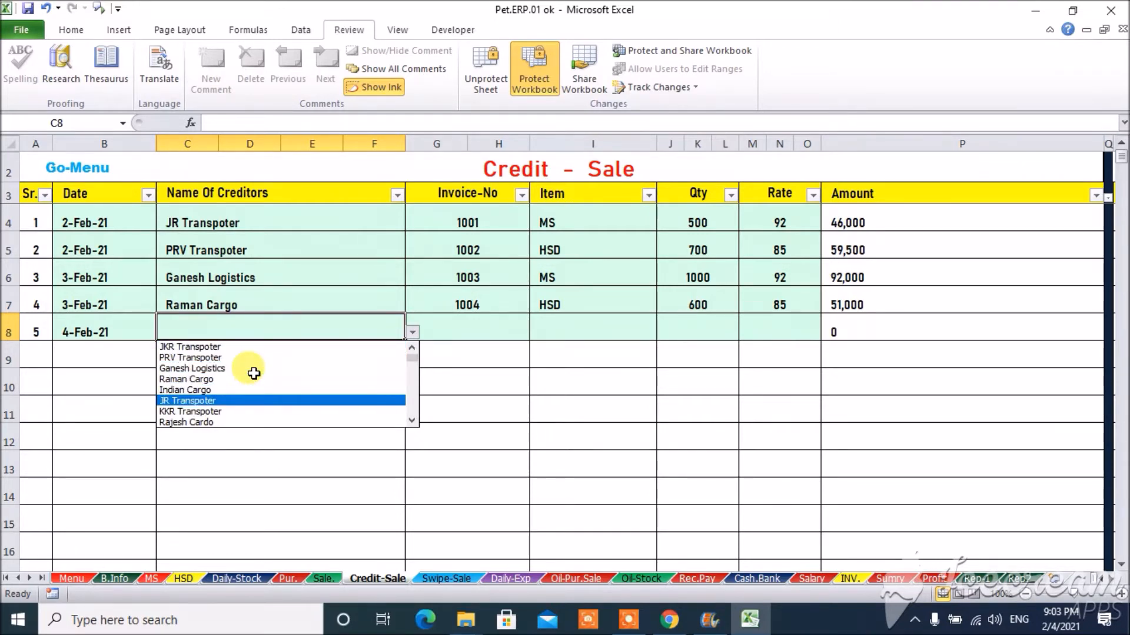
pyautogui.press('Down')
pyautogui.press('Down')
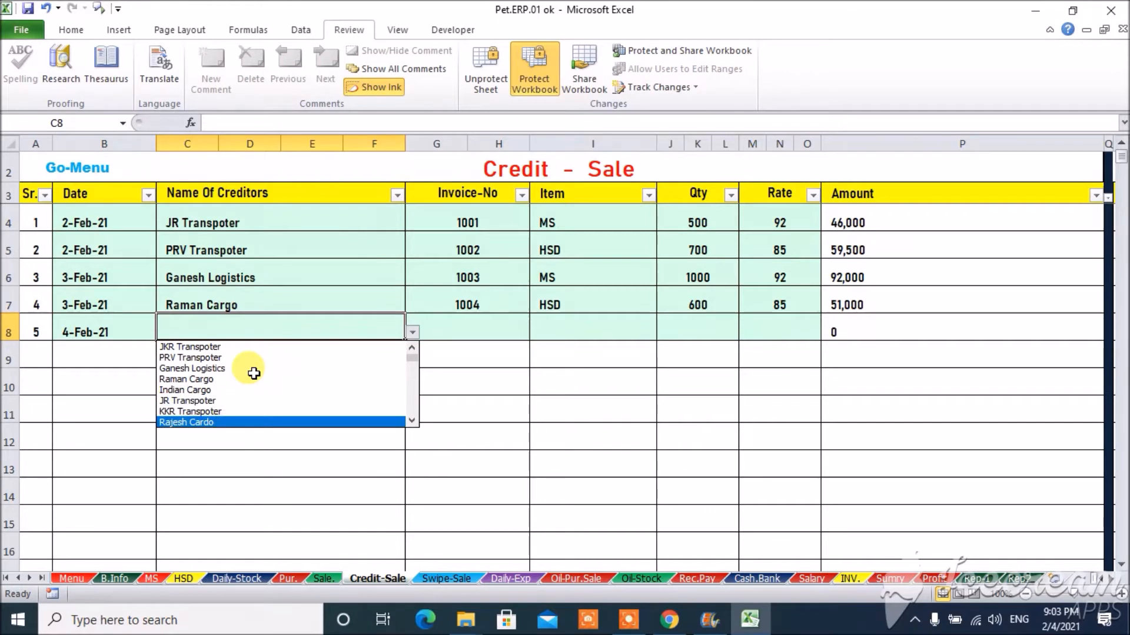
pyautogui.press('Return')
pyautogui.press('Tab')
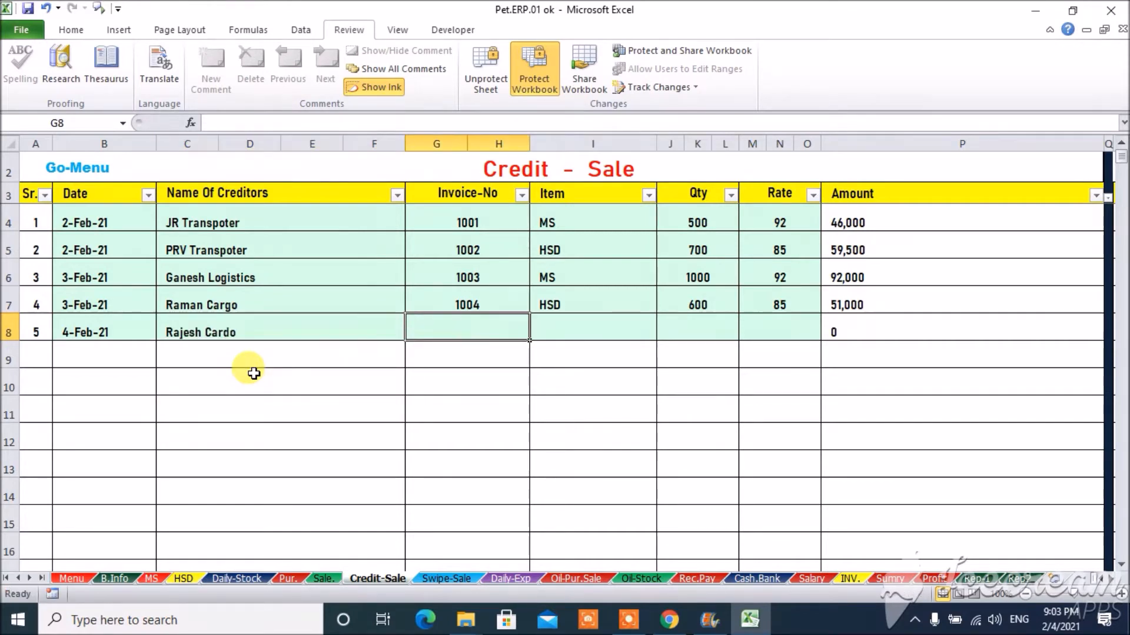
pyautogui.write('1005')
pyautogui.press('Tab')
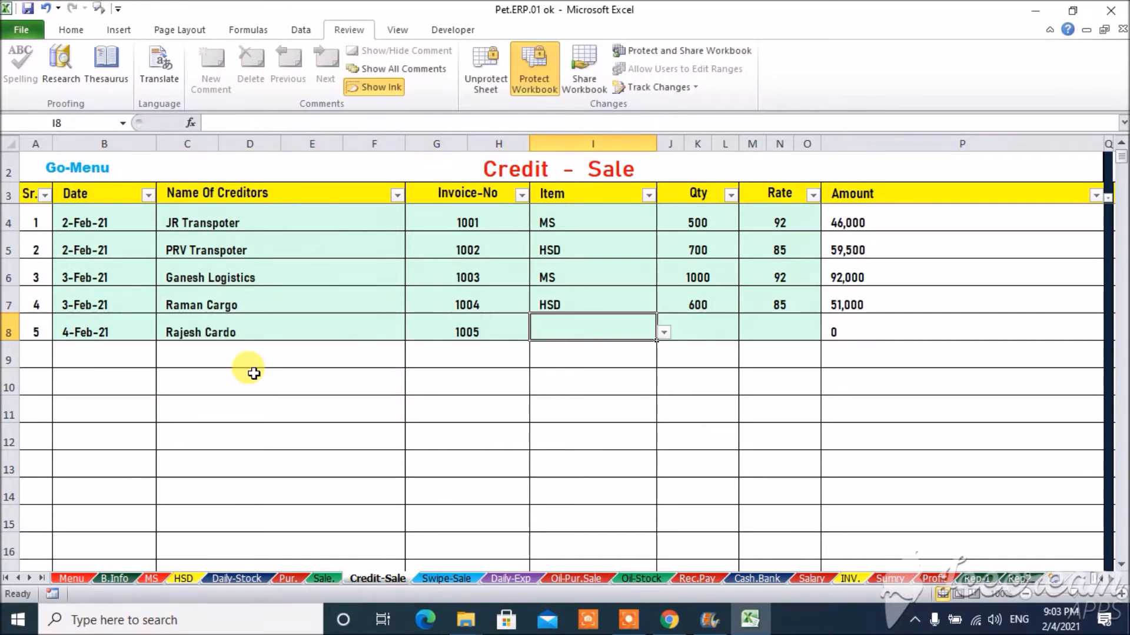
# Set the item of entry 5 to MS, with a quantity of 500 at a rate of 92.
pyautogui.hotkey('alt', 'Down')
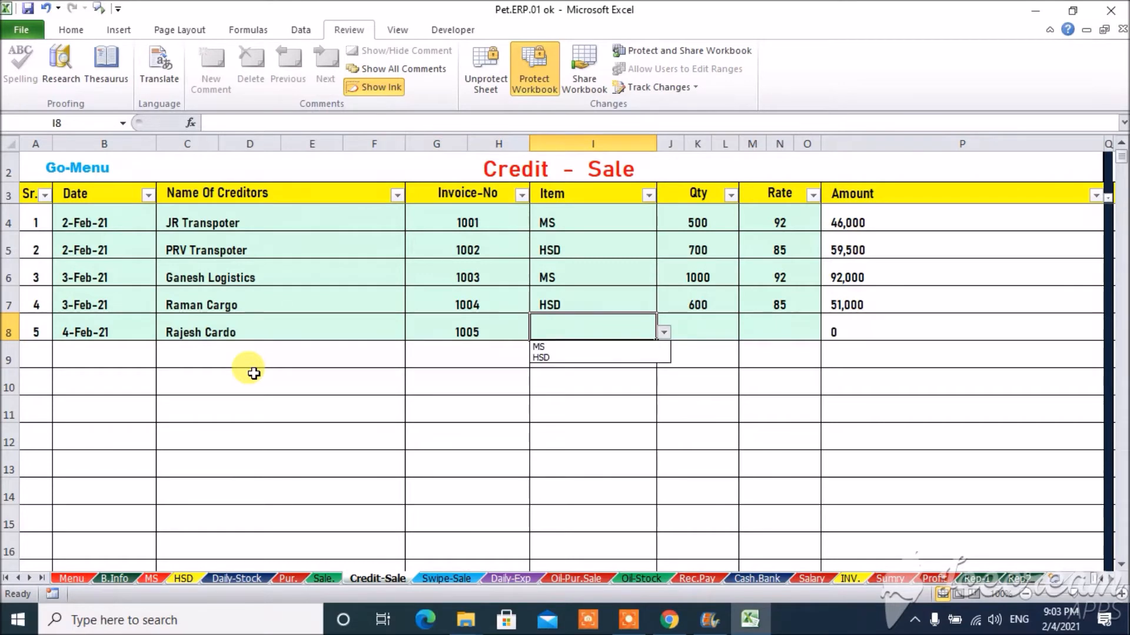
pyautogui.press('Down')
pyautogui.press('Down')
pyautogui.press('Up')
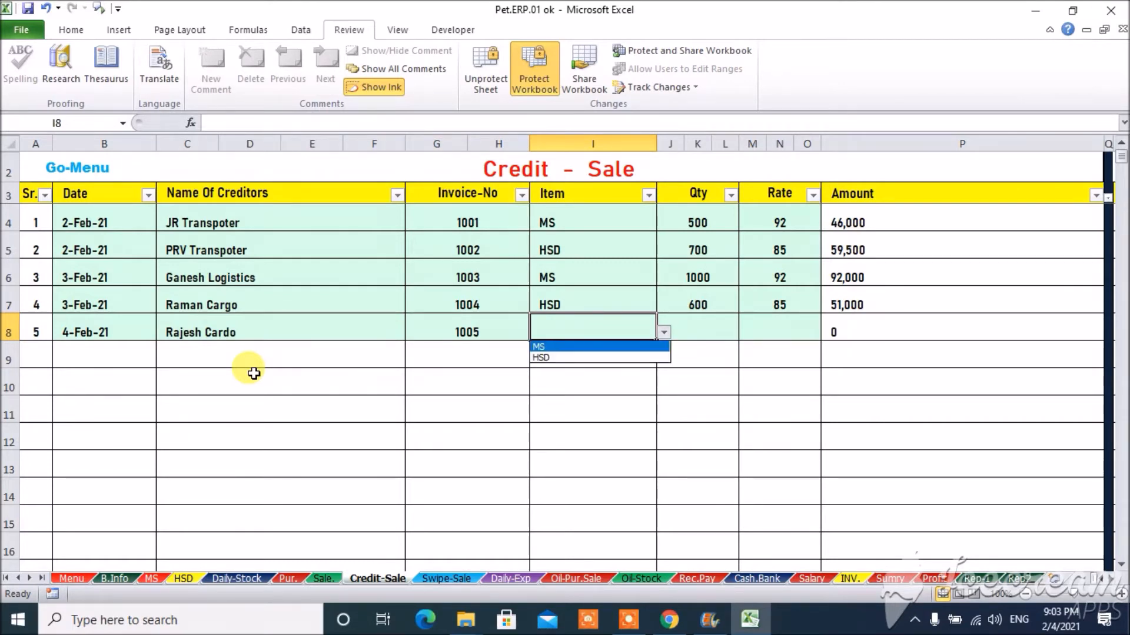
pyautogui.press('Return')
pyautogui.press('Tab')
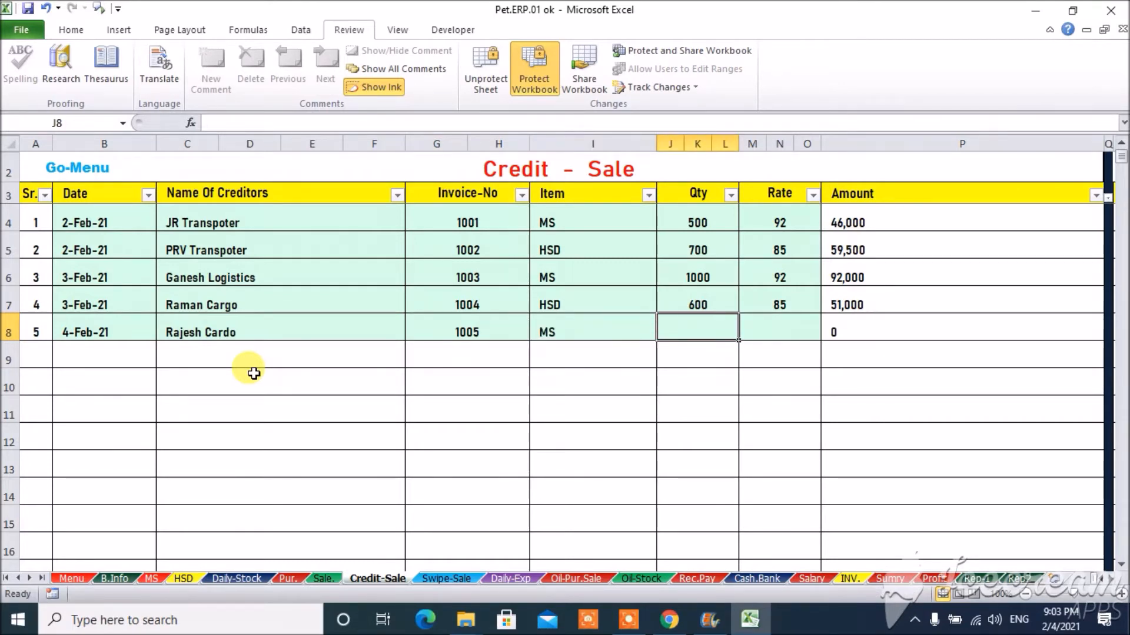
pyautogui.write('500')
pyautogui.press('Tab')
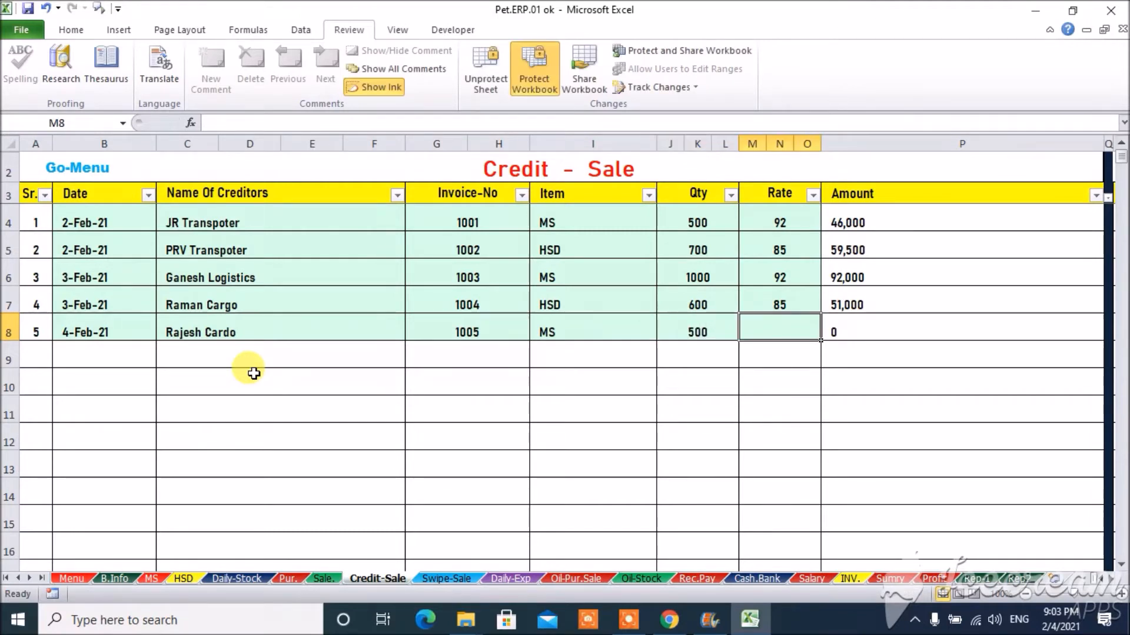
pyautogui.write('92')
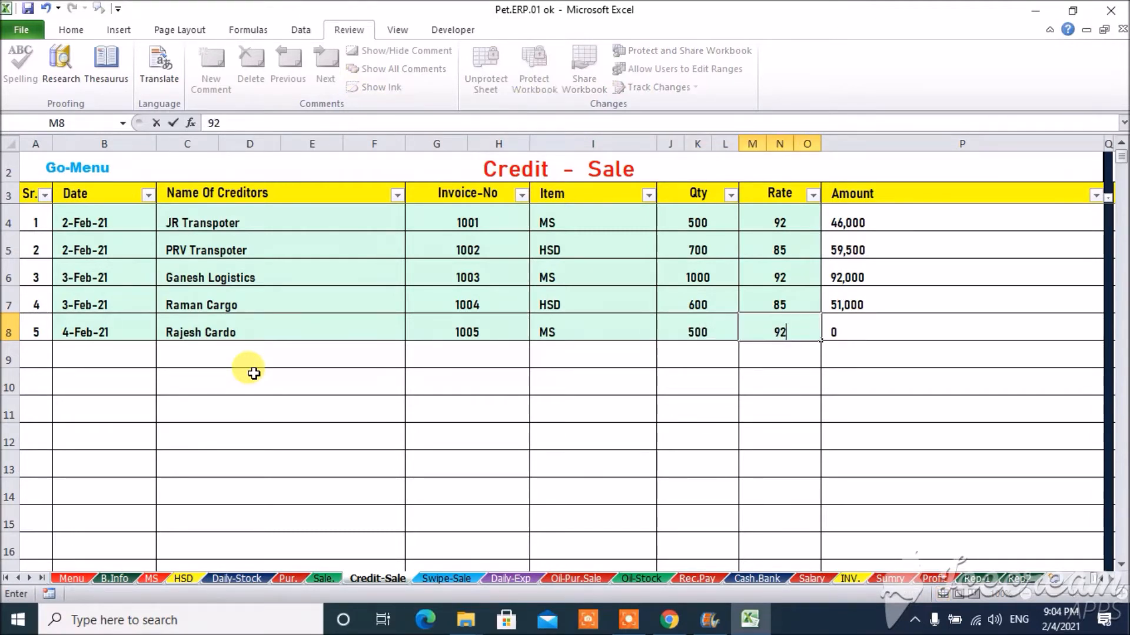
pyautogui.press('Return')
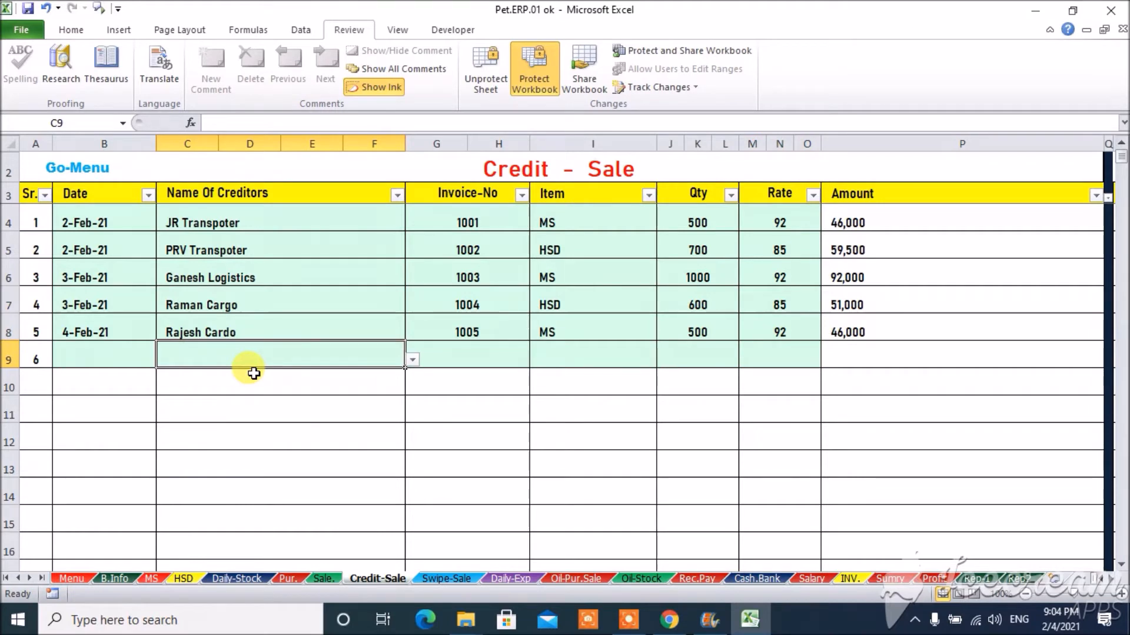
# Start credit sale entry 6 dated 4-Feb-21 with creditor Ganesh Logistics and invoice number 1006.
pyautogui.press('Left')
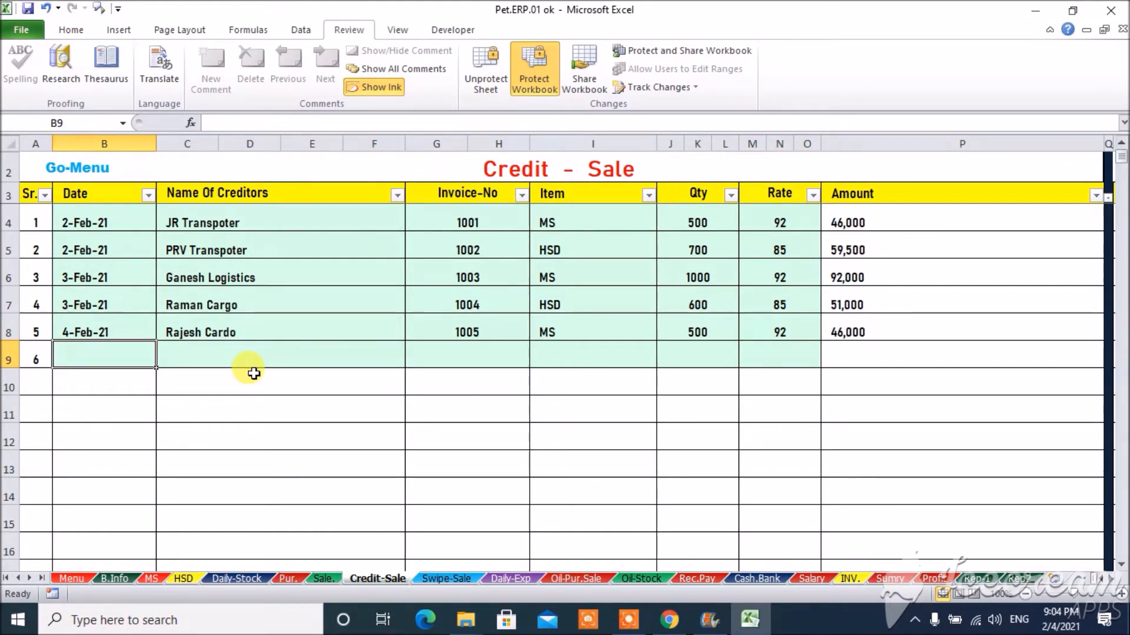
pyautogui.hotkey('ctrl', 'd')
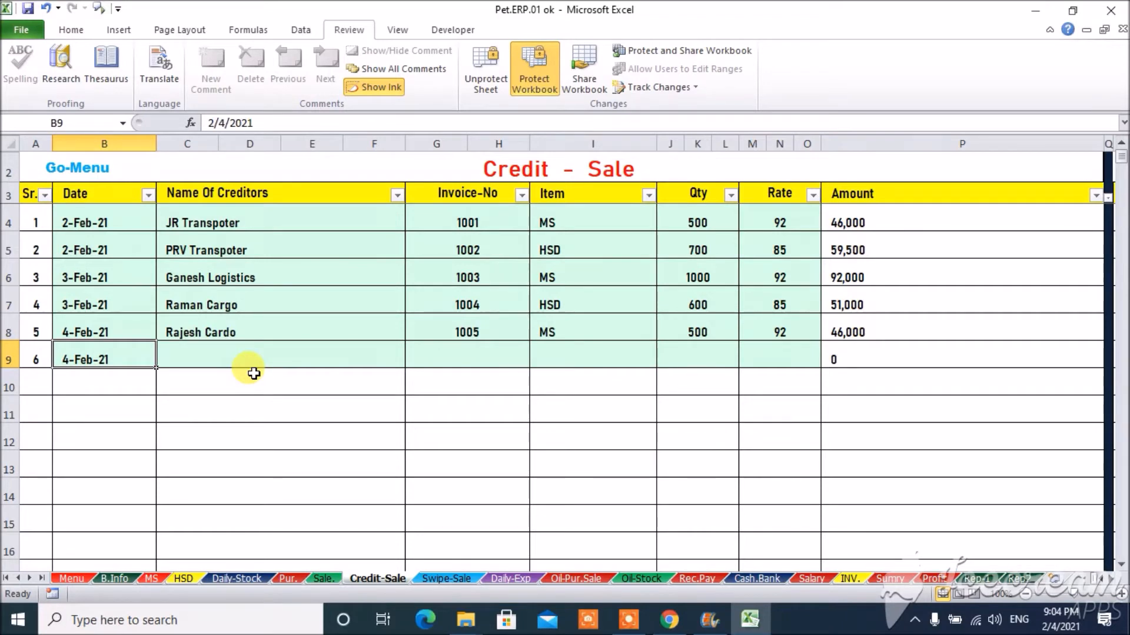
pyautogui.press('Right')
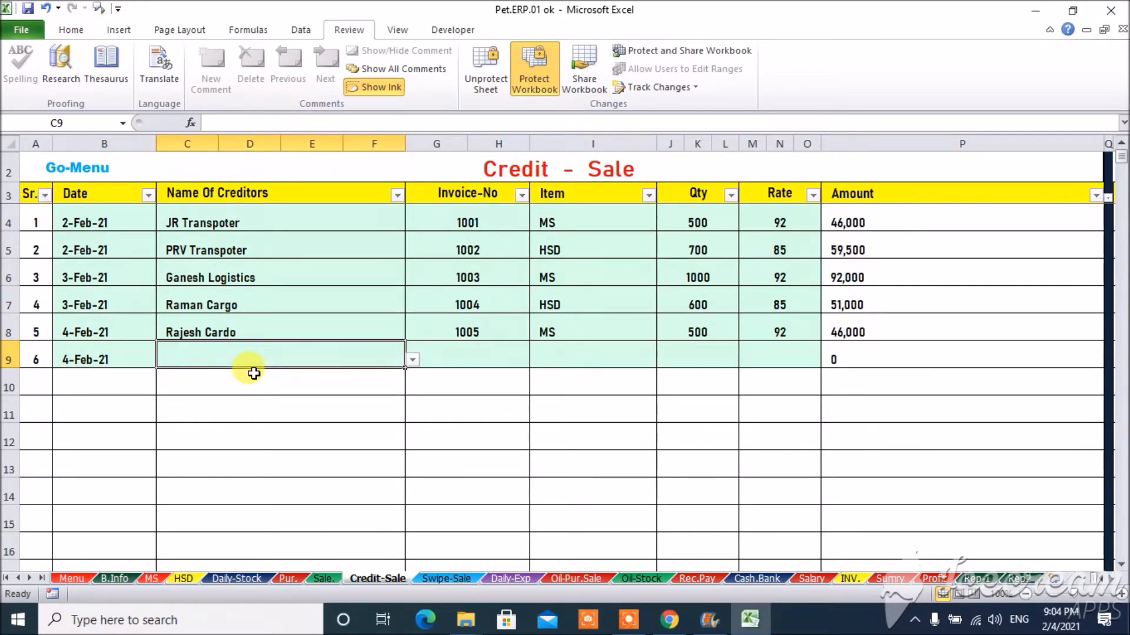
pyautogui.hotkey('alt', 'Down')
pyautogui.press('Down')
pyautogui.press('Down')
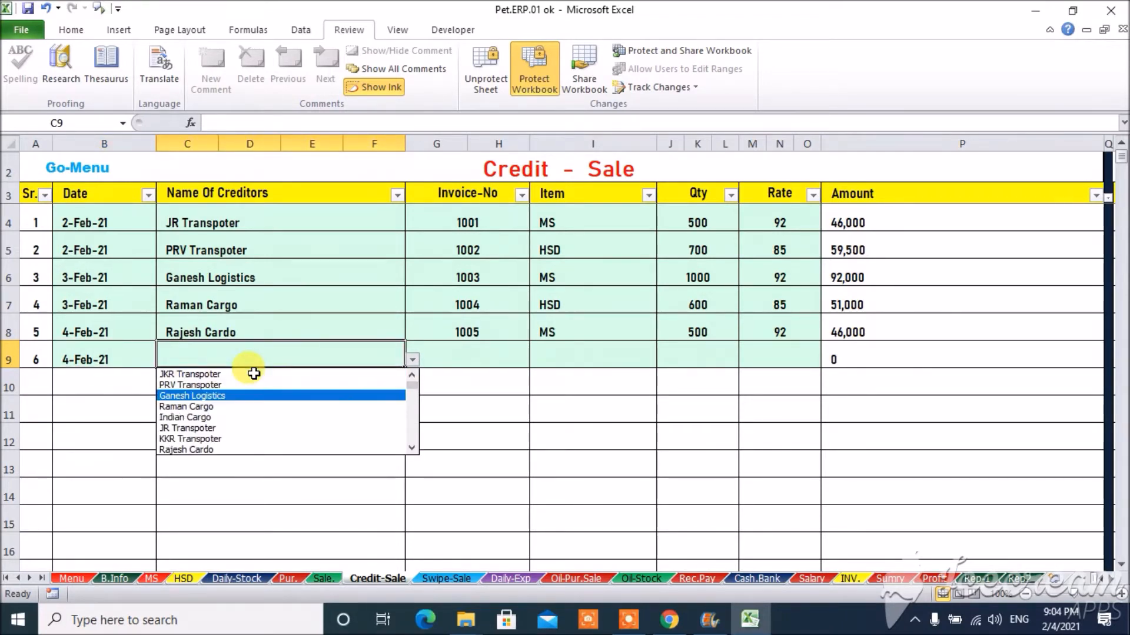
pyautogui.press('Return')
pyautogui.press('Right')
pyautogui.write('1006')
pyautogui.press('Right')
# Set the item of entry 6 to HSD, with a quantity of 1200 at a rate of 85.
pyautogui.hotkey('alt', 'Down')
pyautogui.press('Down')
pyautogui.press('Down')
pyautogui.press('Return')
pyautogui.press('Right')
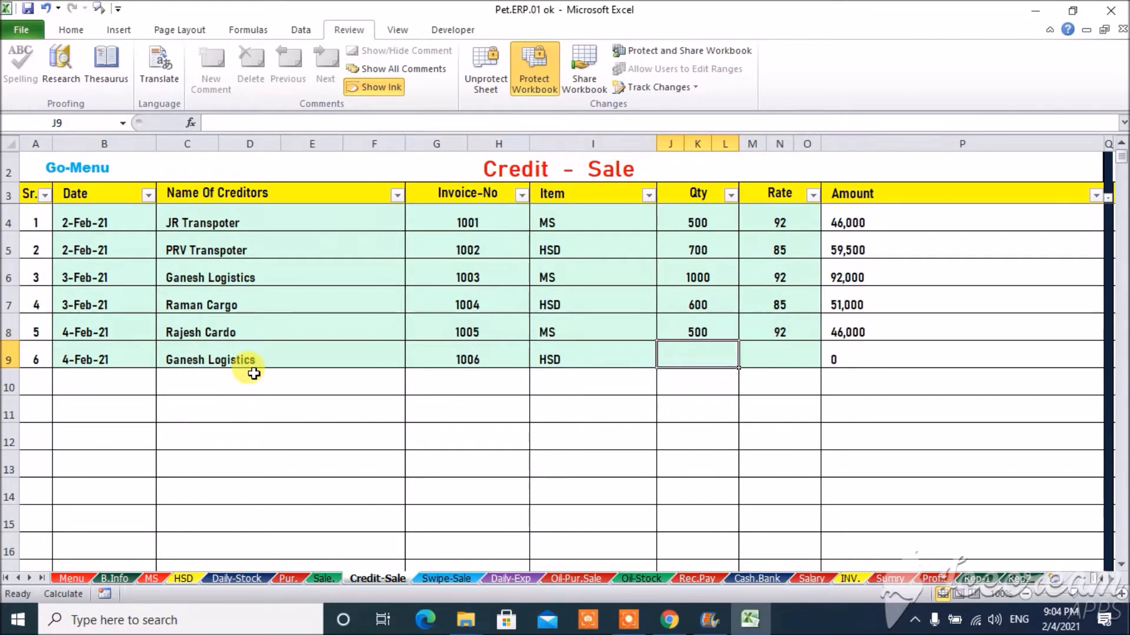
pyautogui.write('1200')
pyautogui.press('Right')
pyautogui.write('85')
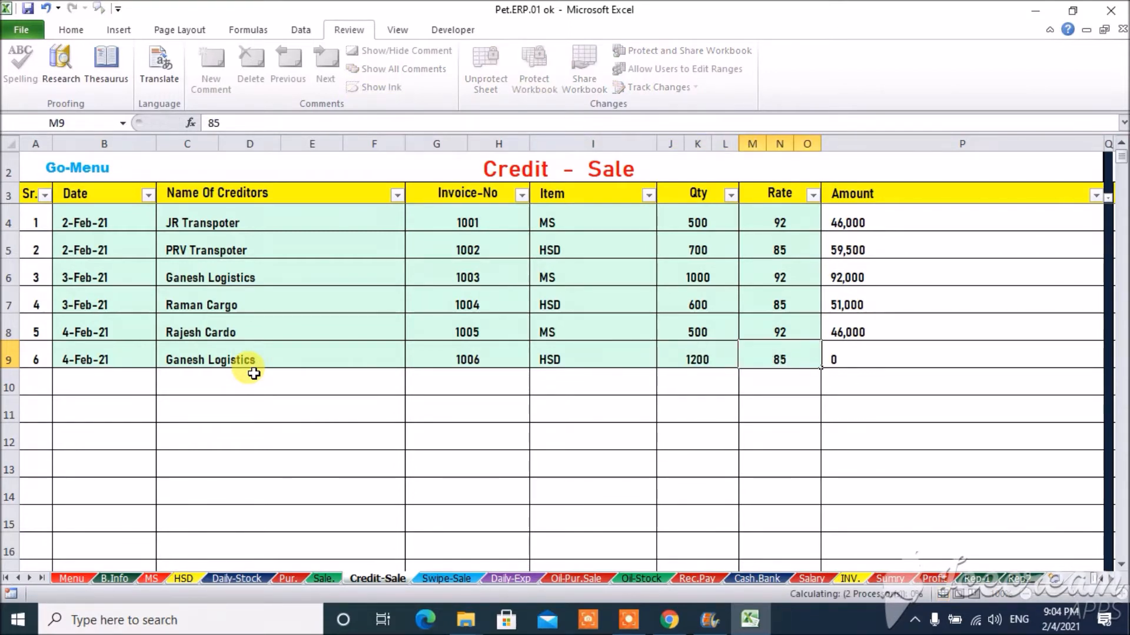
pyautogui.press('Return')
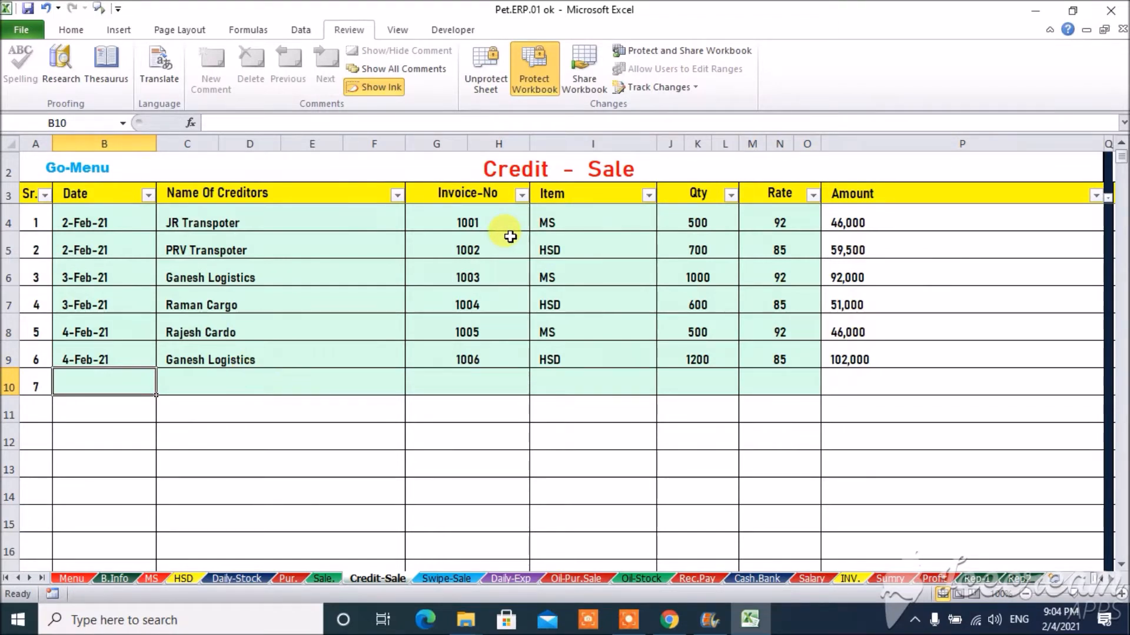
pyautogui.click(583, 175)
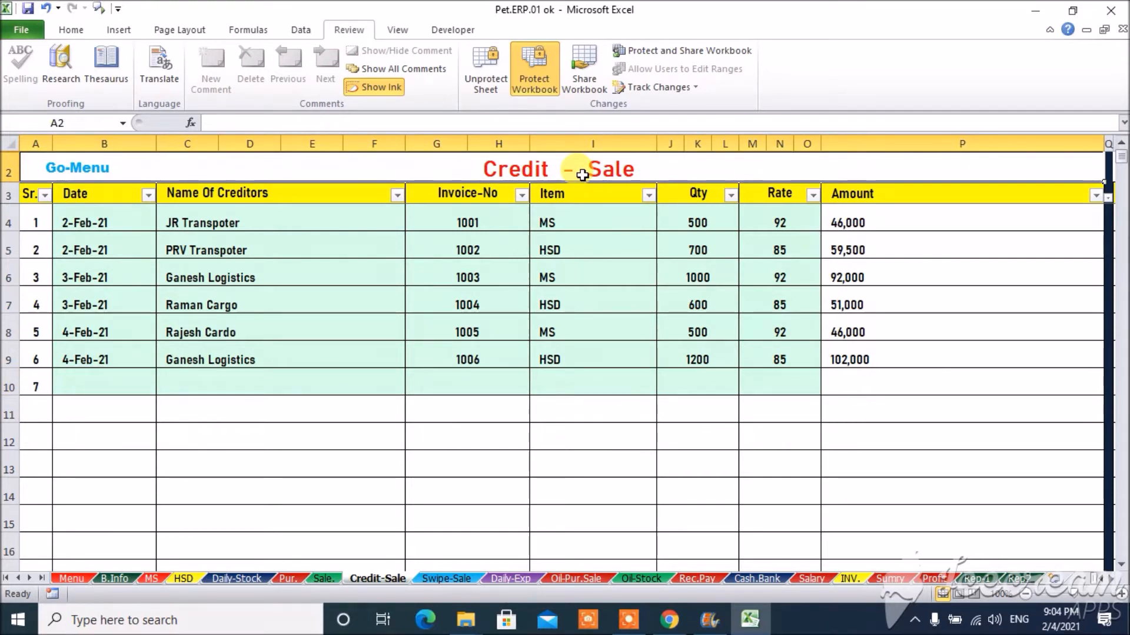
pyautogui.press('Right')
pyautogui.press('Right')
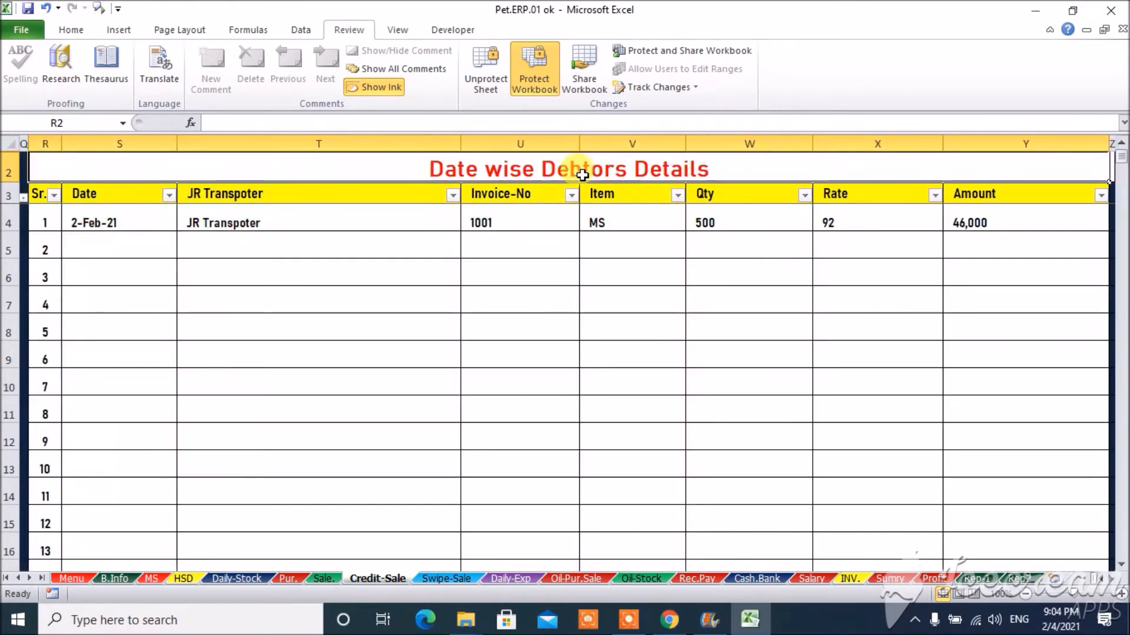
pyautogui.click(317, 196)
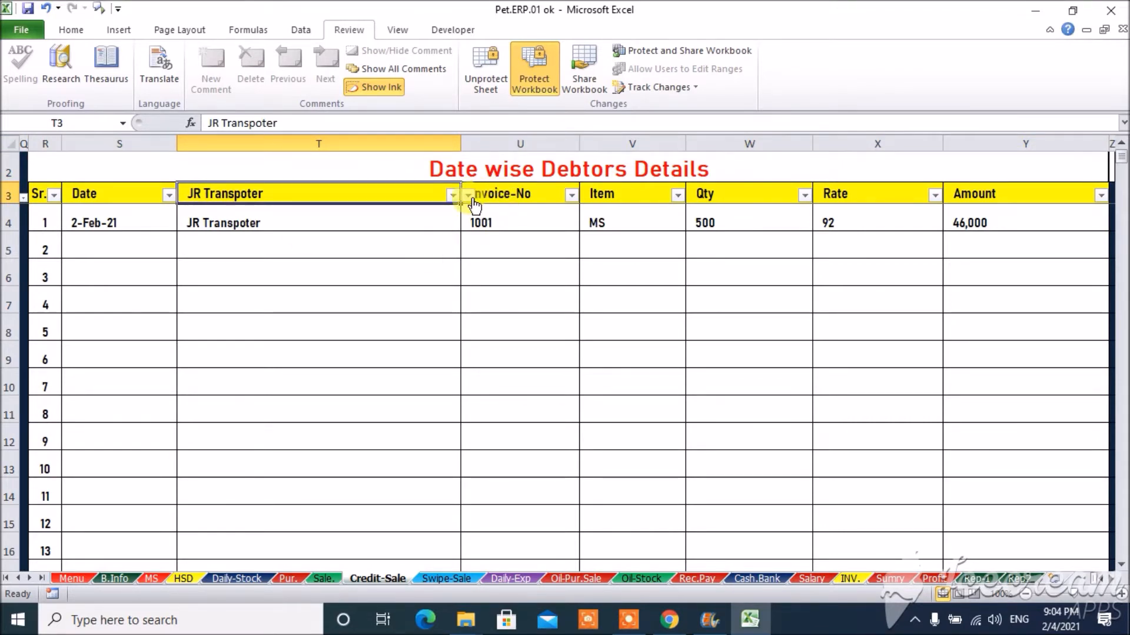
pyautogui.click(469, 196)
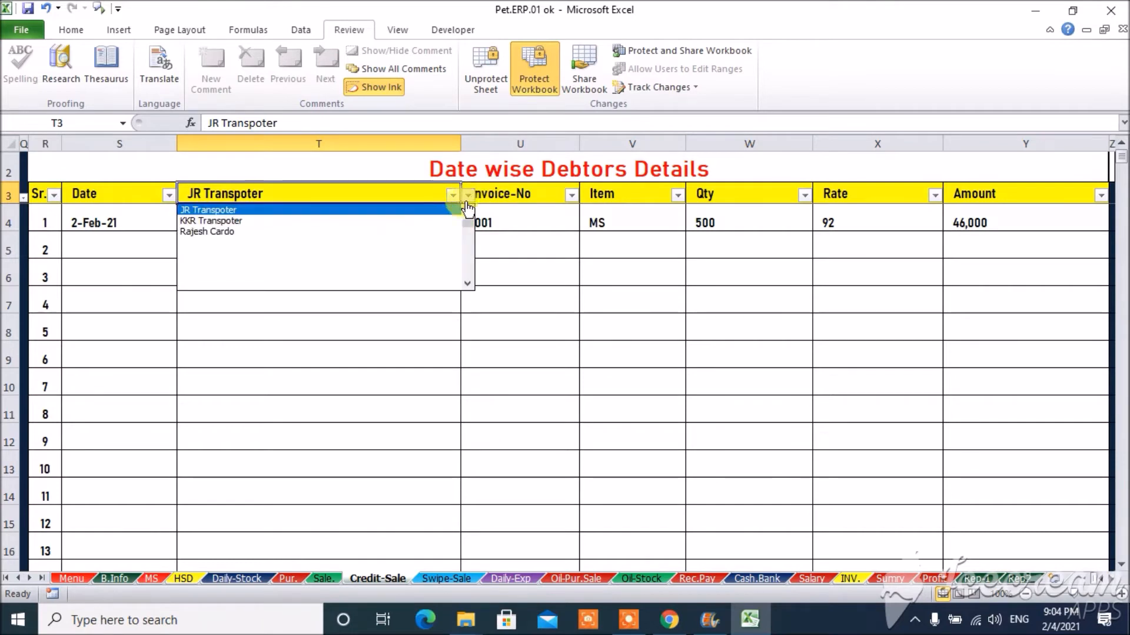
pyautogui.click(336, 231)
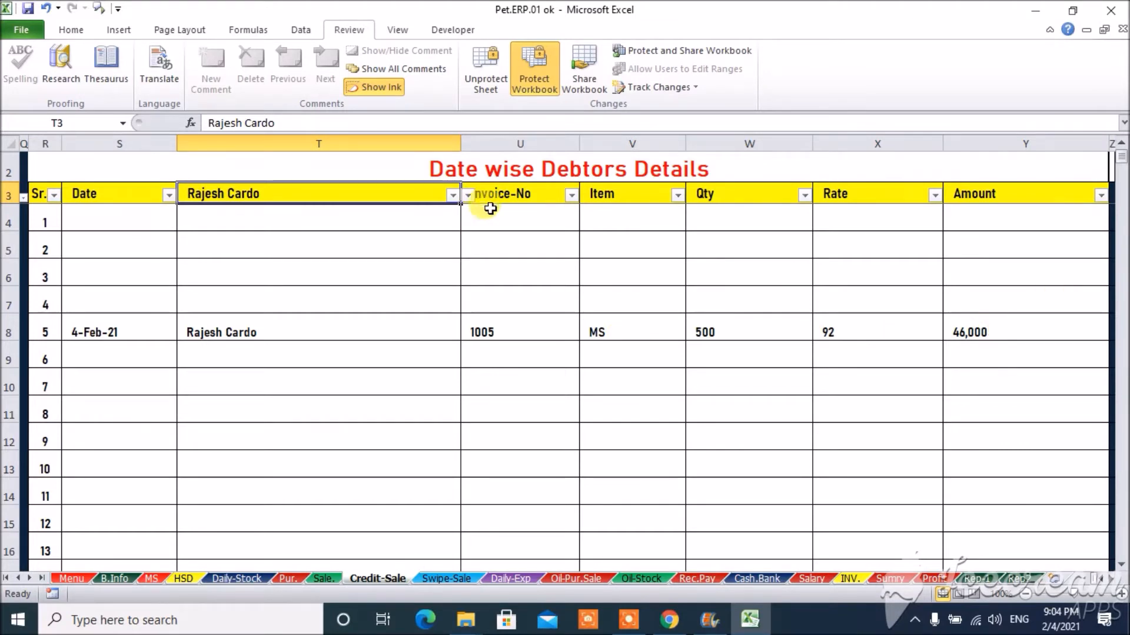
# Display the date-wise debtor details for PRV Transpoter and return to the Credit-Sale entries.
pyautogui.click(468, 195)
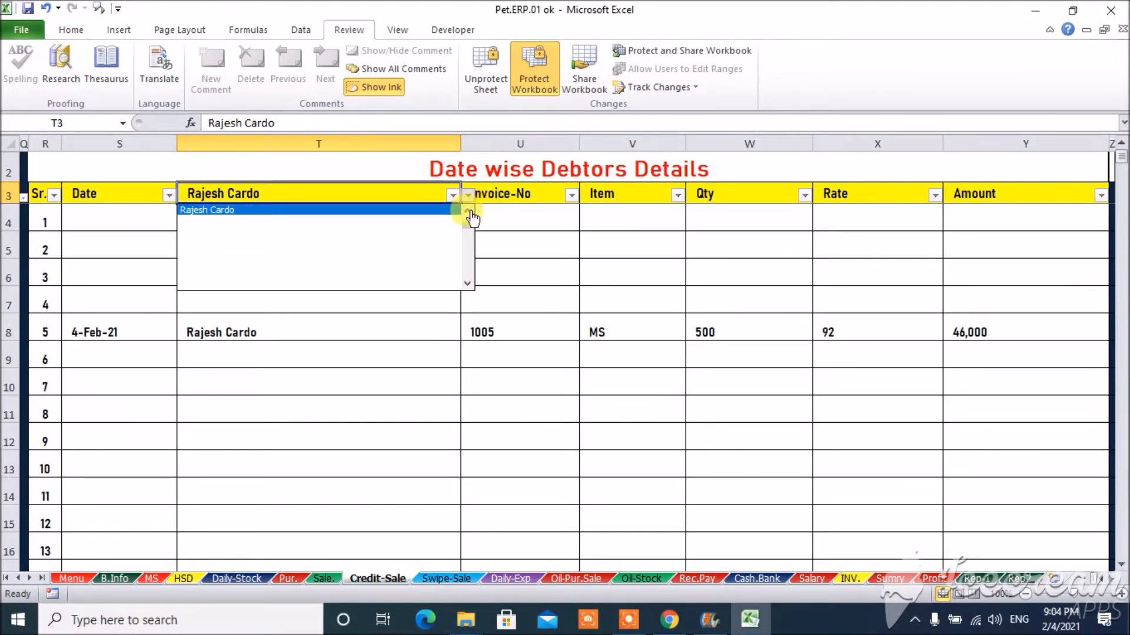
pyautogui.click(469, 210)
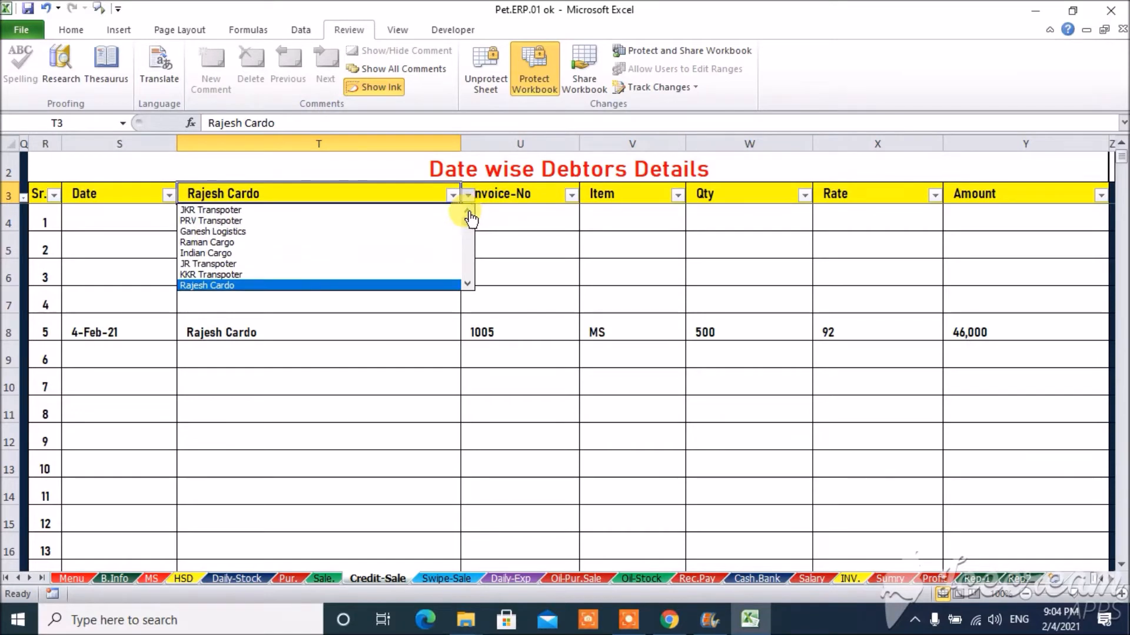
pyautogui.click(282, 221)
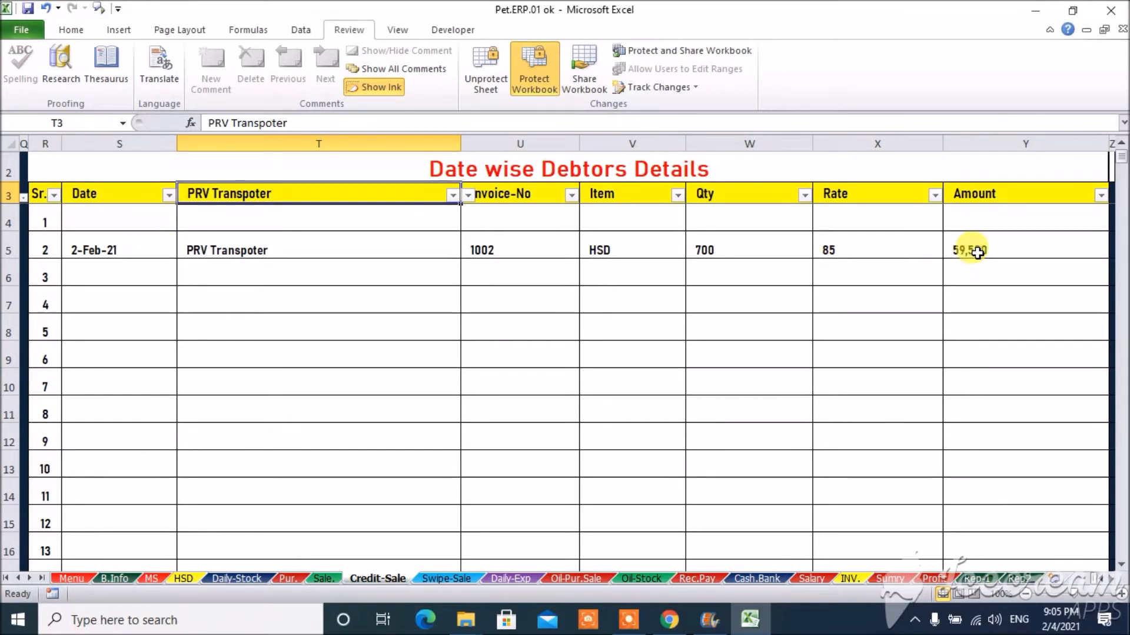
pyautogui.click(680, 174)
pyautogui.press('Left')
pyautogui.press('Left')
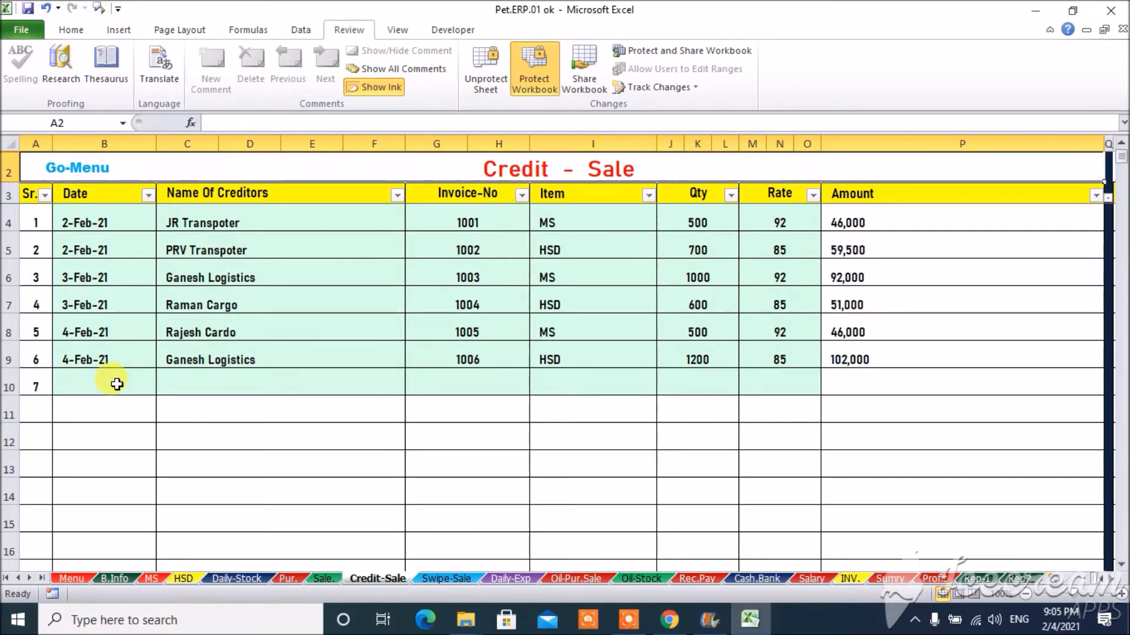
# On the Swipe-Sale sheet, enter the 4-Feb-21 MS amounts: Swipe-1 2000, Swipe-2 2500, Swipe-3 3000 and DT-Card 1000.
pyautogui.click(452, 581)
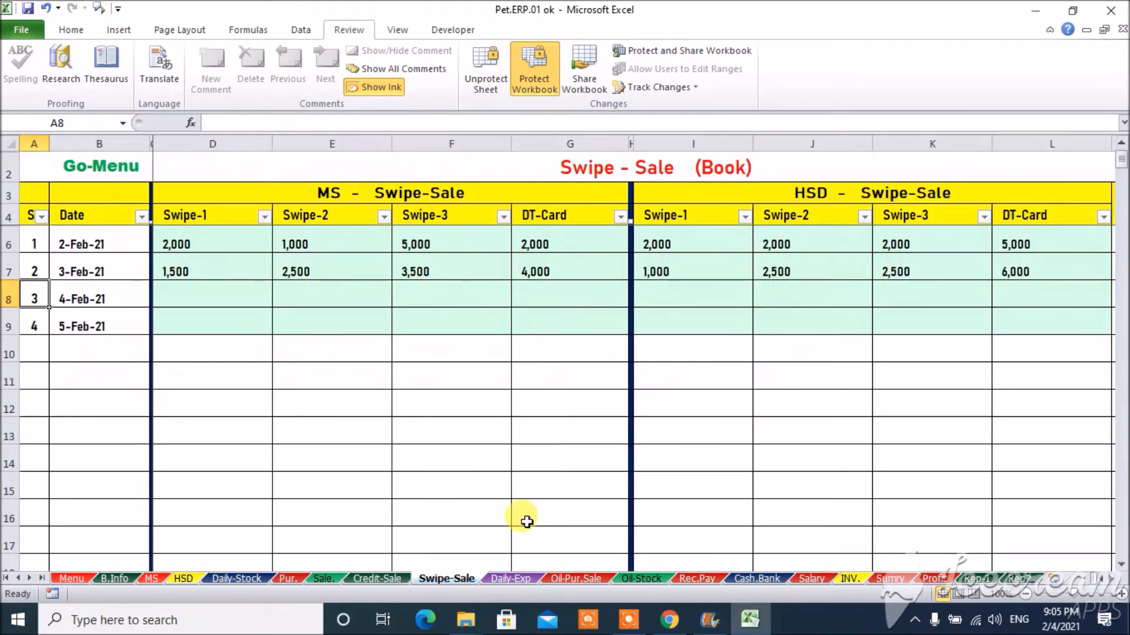
pyautogui.click(202, 293)
pyautogui.write('2000')
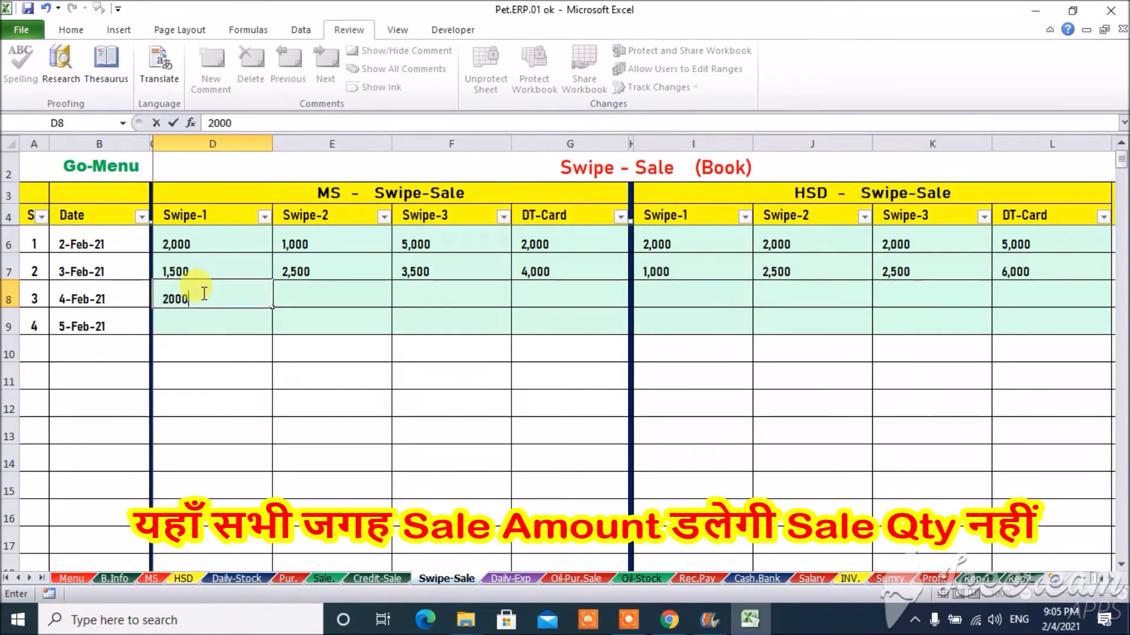
pyautogui.press('Tab')
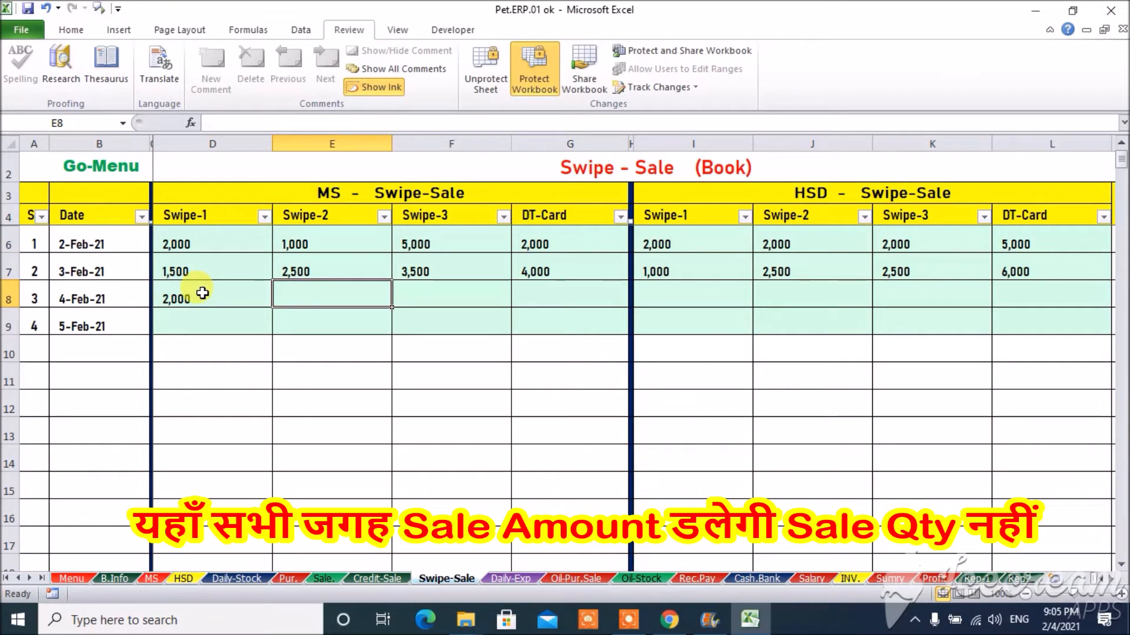
pyautogui.write('2500')
pyautogui.press('Tab')
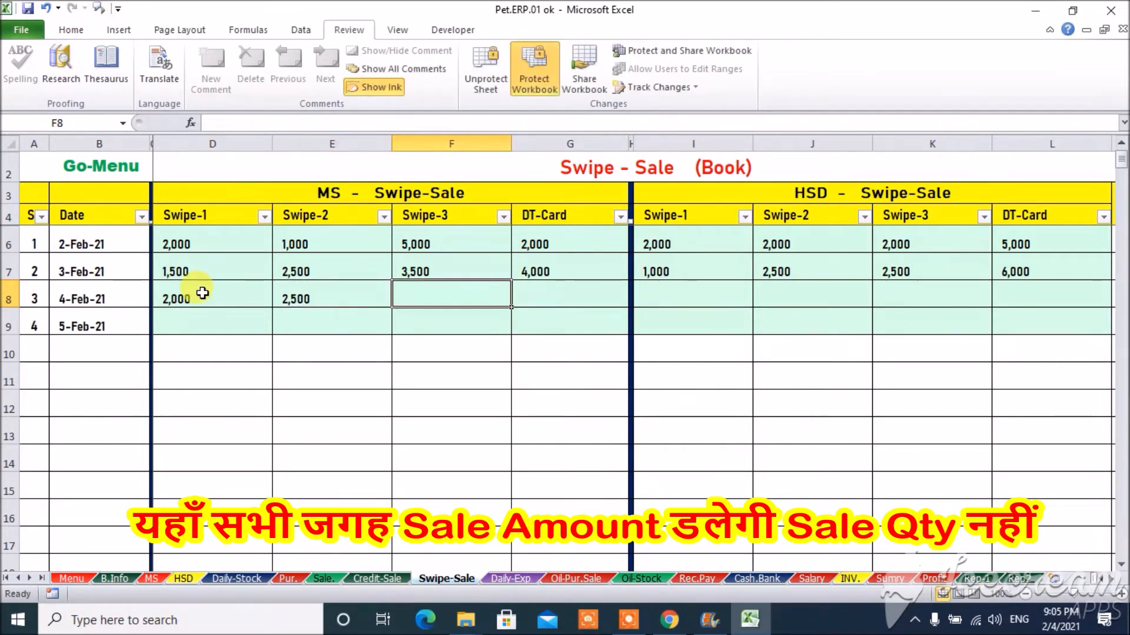
pyautogui.write('3000')
pyautogui.press('Tab')
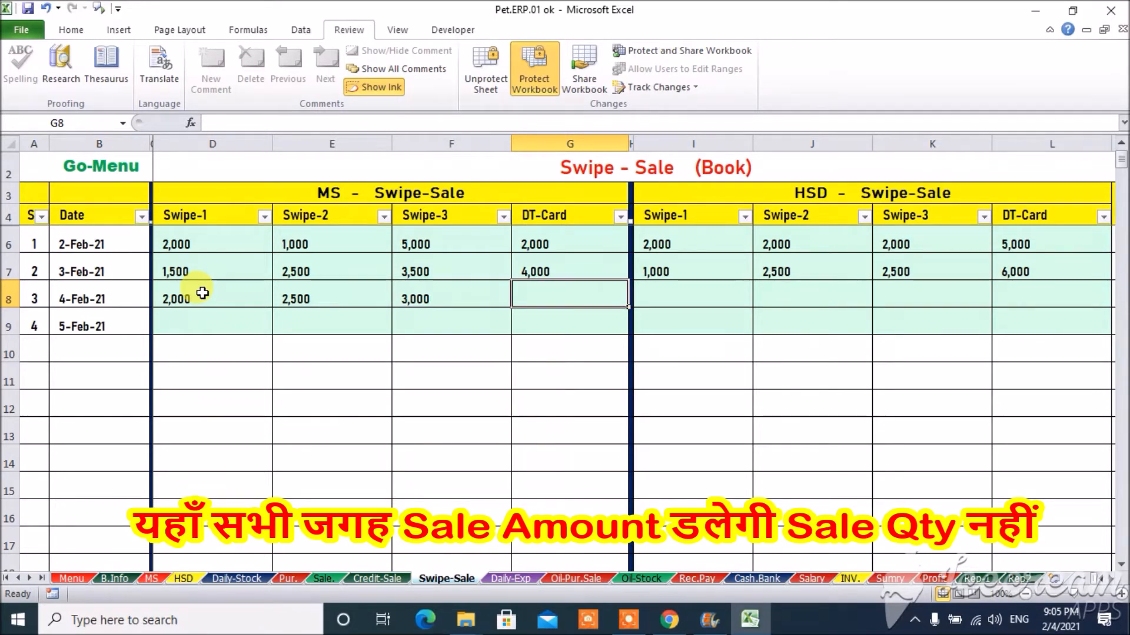
pyautogui.write('1000')
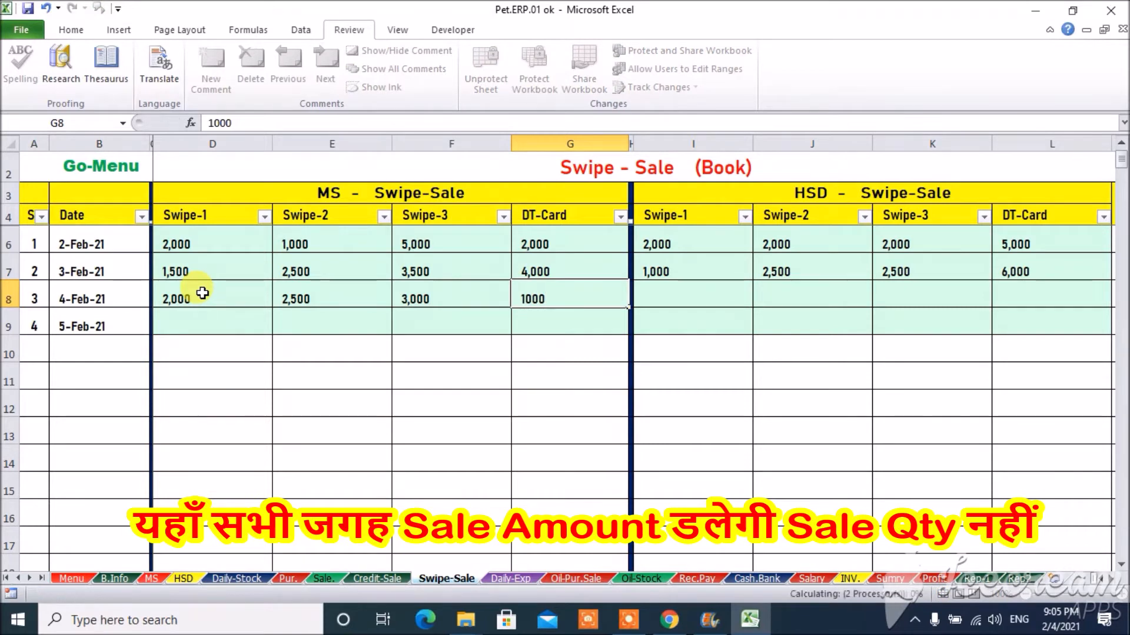
pyautogui.press('Tab')
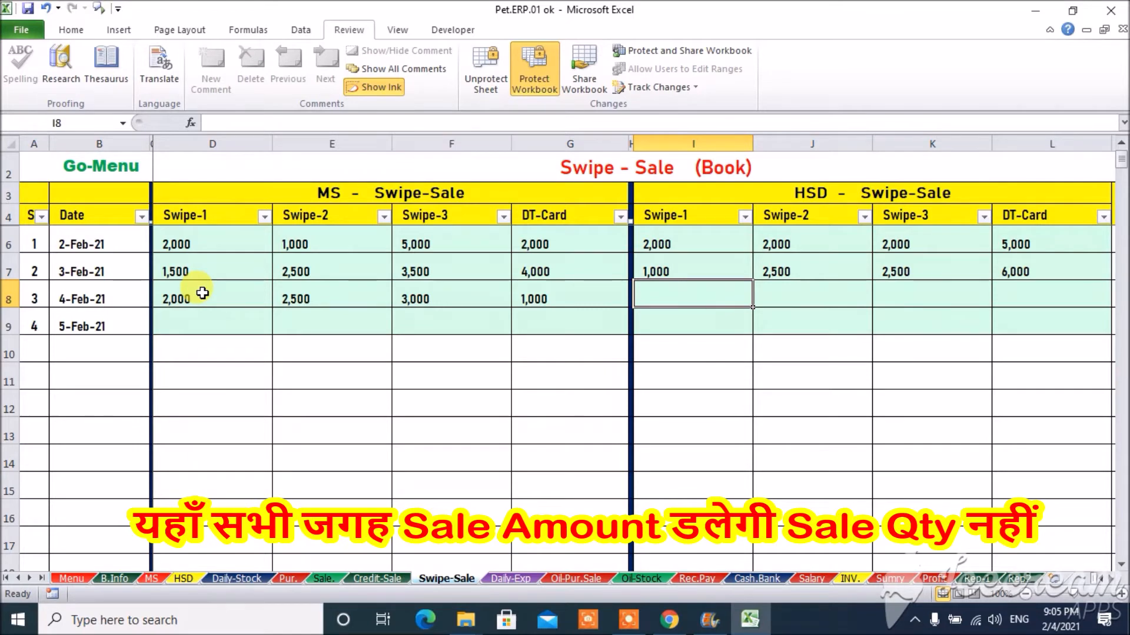
# Enter the 4-Feb-21 HSD swipe amounts: Swipe-1 3000, Swipe-2 2000, Swipe-3 1500 and DT-Card 2000.
pyautogui.write('3,000')
pyautogui.press('Tab')
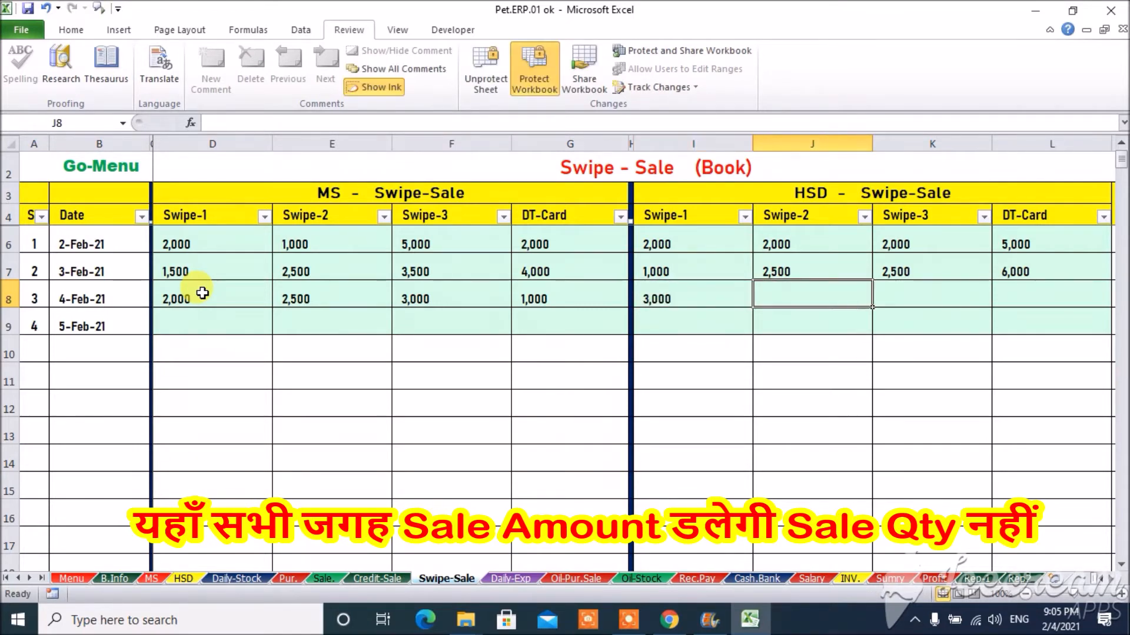
pyautogui.write('2,000')
pyautogui.press('Tab')
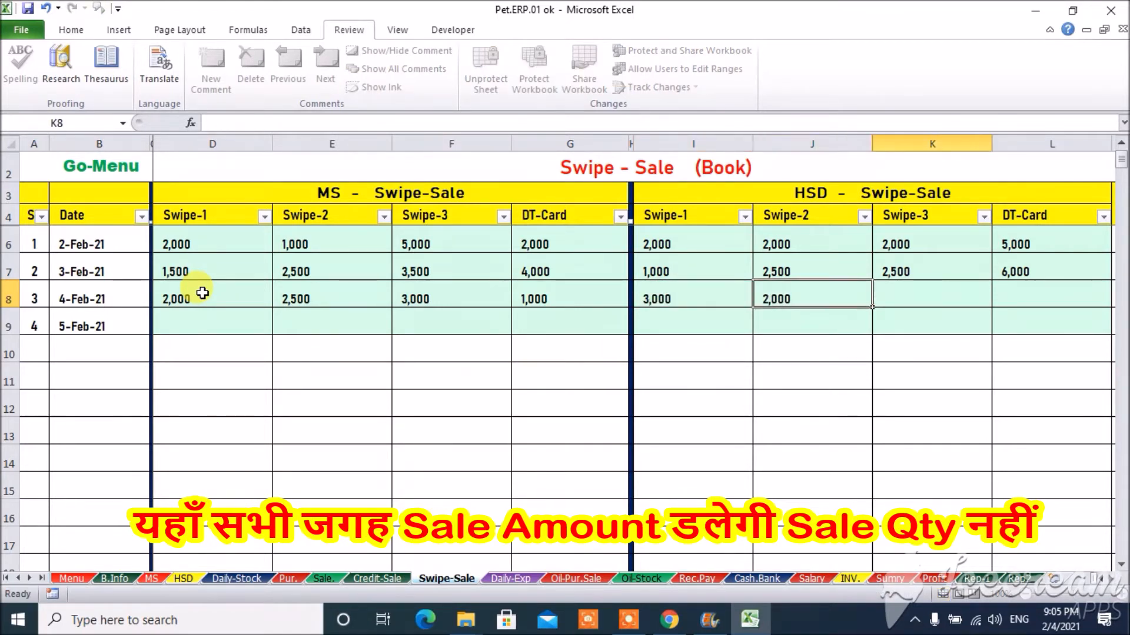
pyautogui.write('1500')
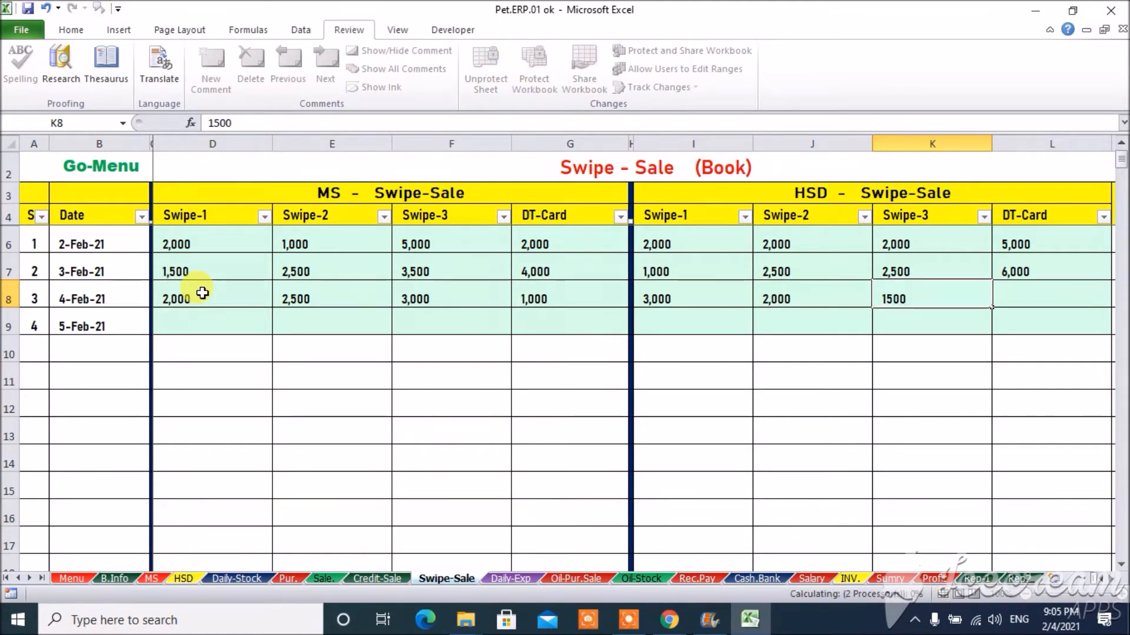
pyautogui.press('Tab')
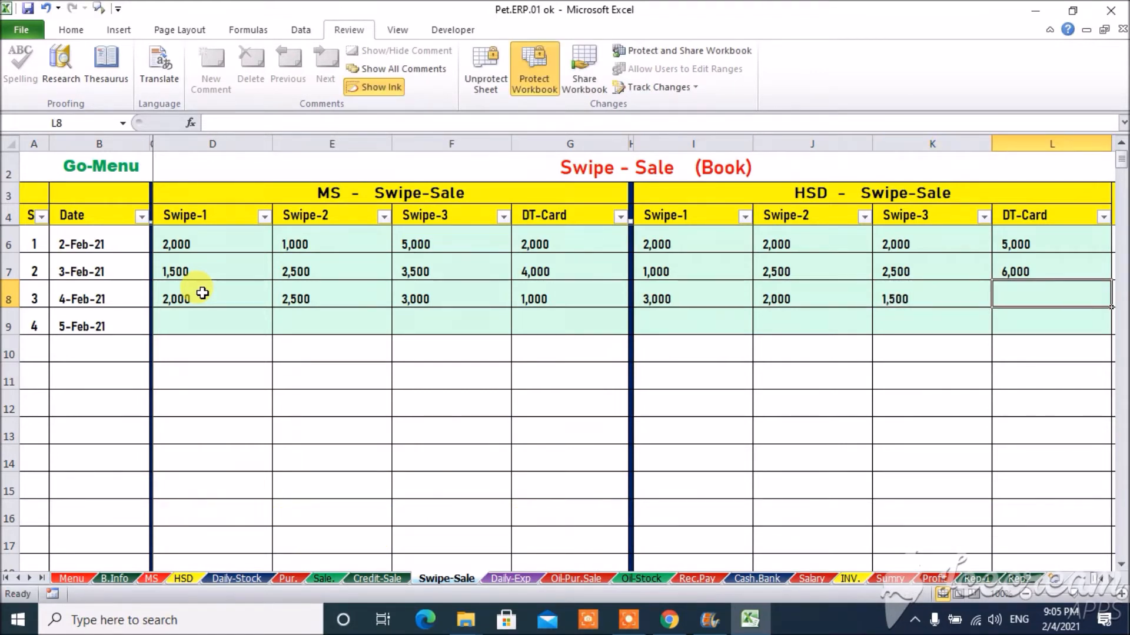
pyautogui.write('2,00')
pyautogui.write('000')
pyautogui.press('Return')
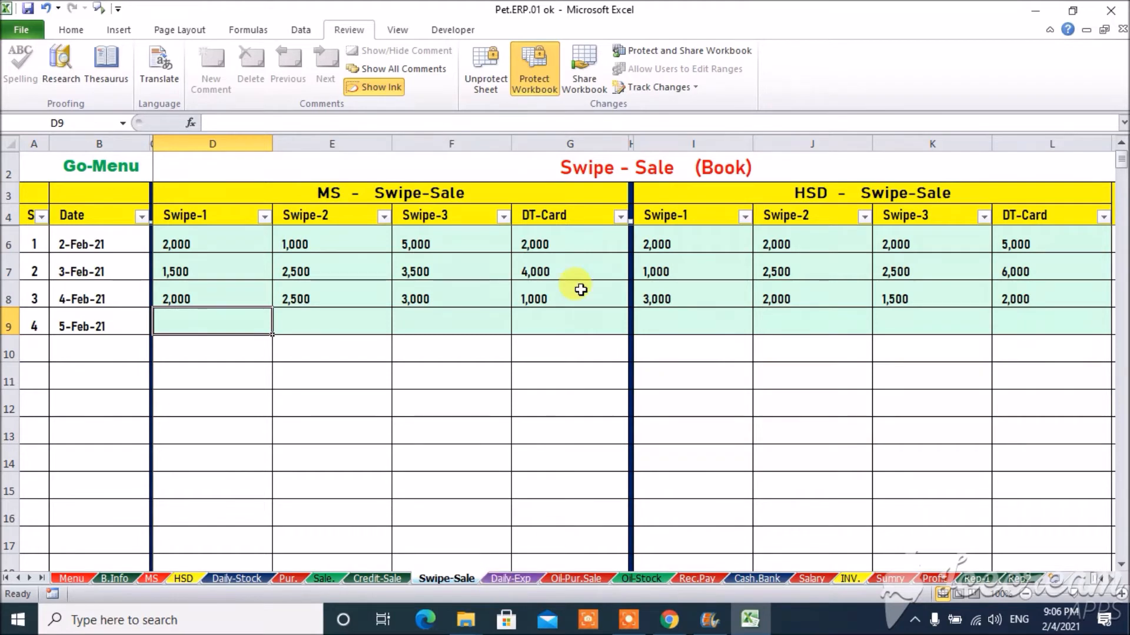
# Examine the Total Swipe (MS) and Total Swipe (HSD) columns, then return to the first columns of the Swipe-Sale sheet.
pyautogui.click(594, 169)
pyautogui.hotkey('ctrl', 'Right')
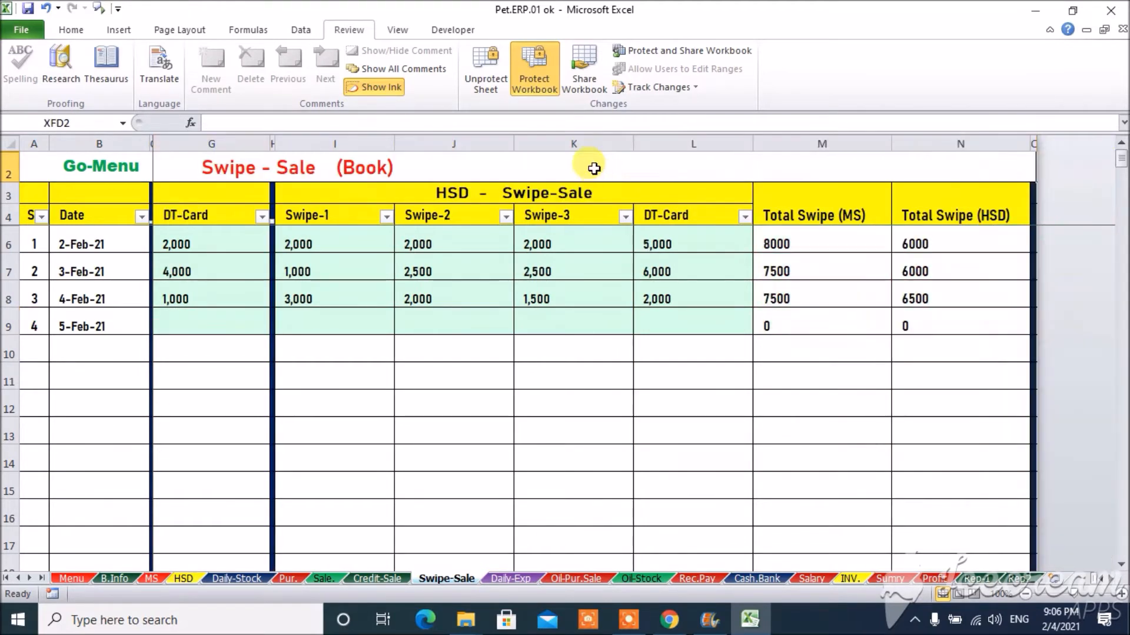
pyautogui.hotkey('ctrl', 'Left')
pyautogui.press('Home')
pyautogui.press('Right')
pyautogui.press('Right')
pyautogui.hotkey('ctrl', 'Right')
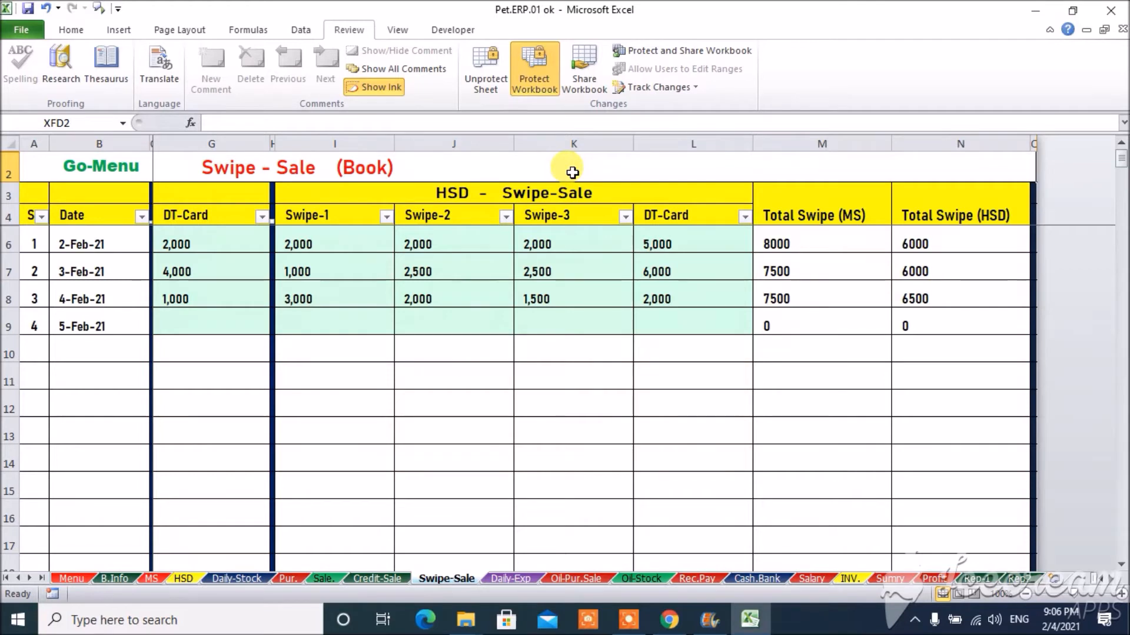
pyautogui.hotkey('ctrl', 'Left')
pyautogui.hotkey('ctrl', 'Left')
pyautogui.hotkey('ctrl', 'Left')
pyautogui.hotkey('ctrl', 'Right')
pyautogui.hotkey('ctrl', 'Right')
pyautogui.hotkey('ctrl', 'Right')
pyautogui.press('Down')
pyautogui.press('Down')
pyautogui.hotkey('ctrl', 'Left')
pyautogui.hotkey('ctrl', 'Left')
pyautogui.hotkey('ctrl', 'Left')
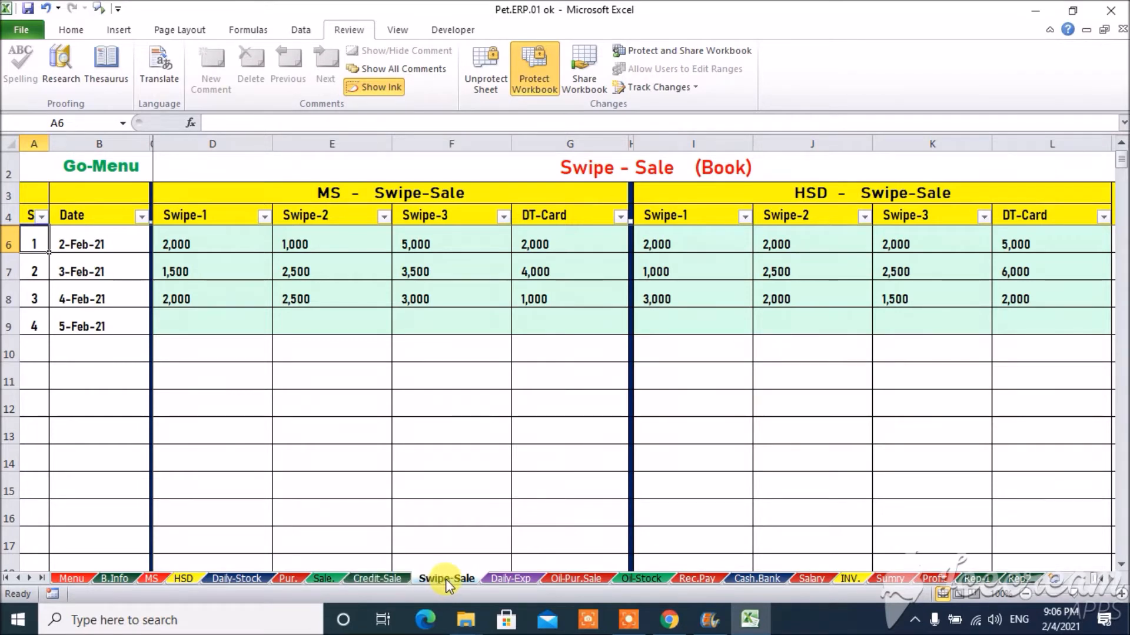
# On the Daily-Exp sheet, enter a Gen-Exp of 100 and Fuel of 500 for 4-Feb-21.
pyautogui.click(511, 579)
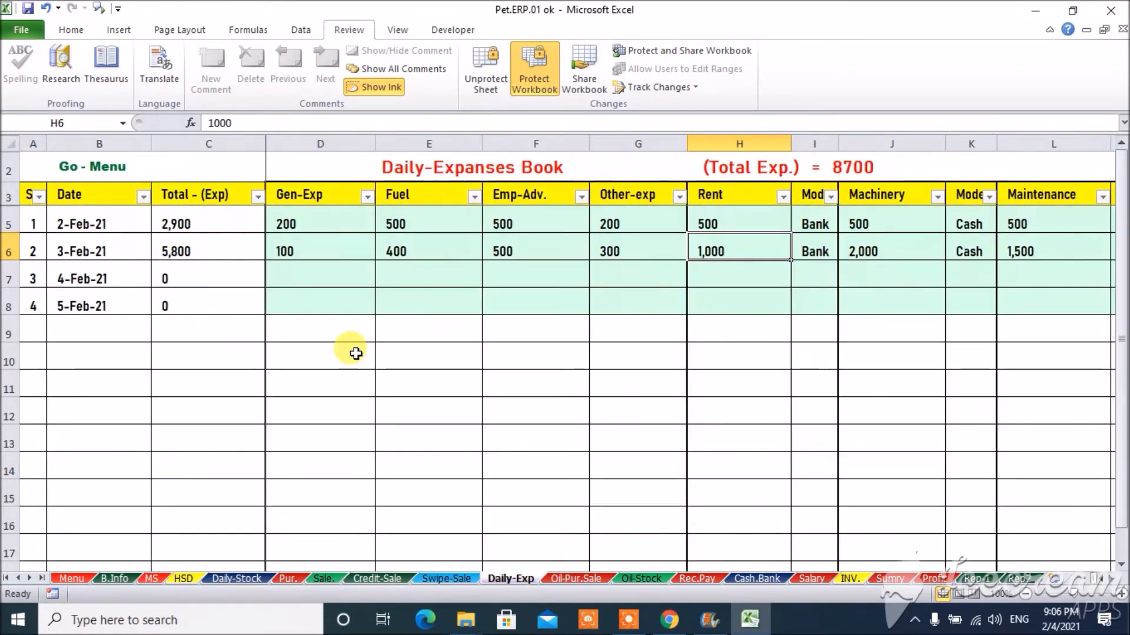
pyautogui.press('Left')
pyautogui.press('Left')
pyautogui.press('Left')
pyautogui.press('Left')
pyautogui.press('Left')
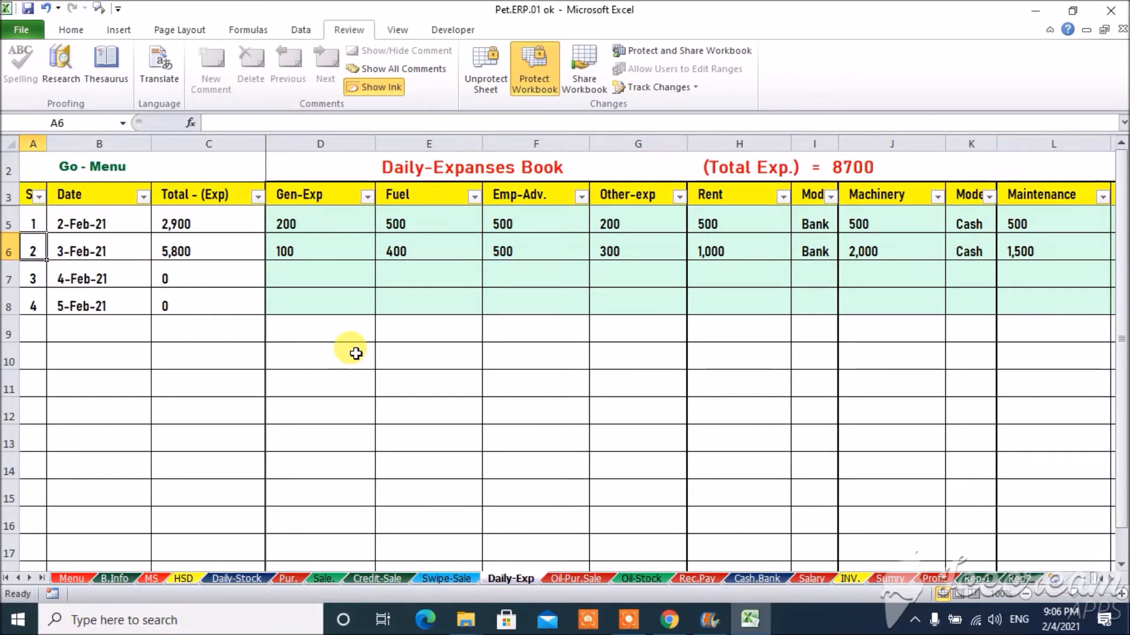
pyautogui.press('Right')
pyautogui.press('Down')
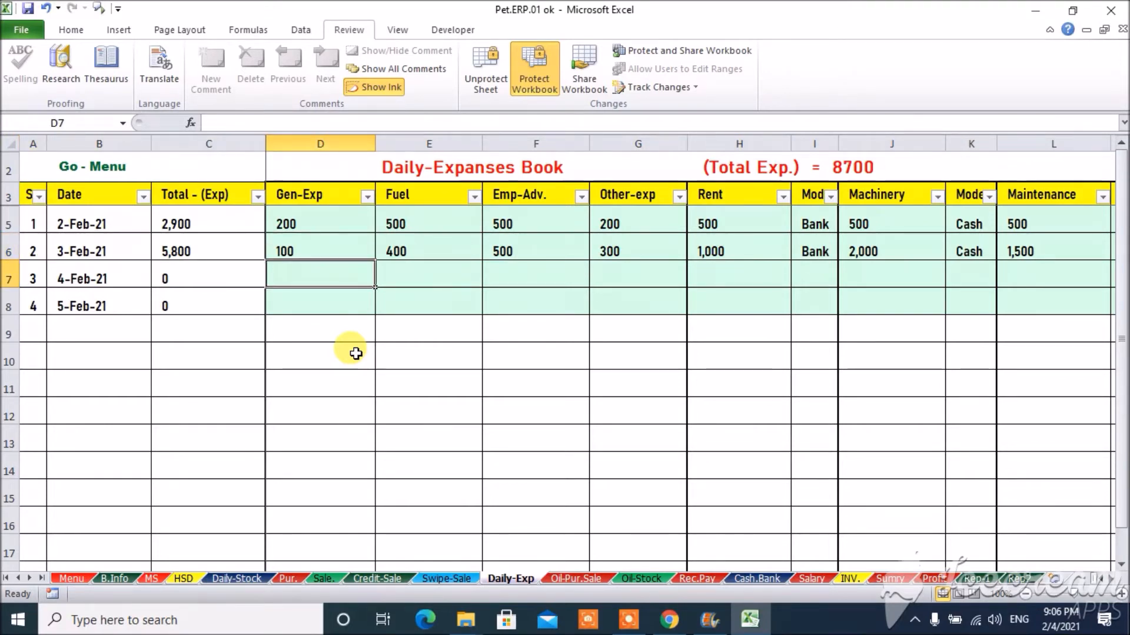
pyautogui.write('100')
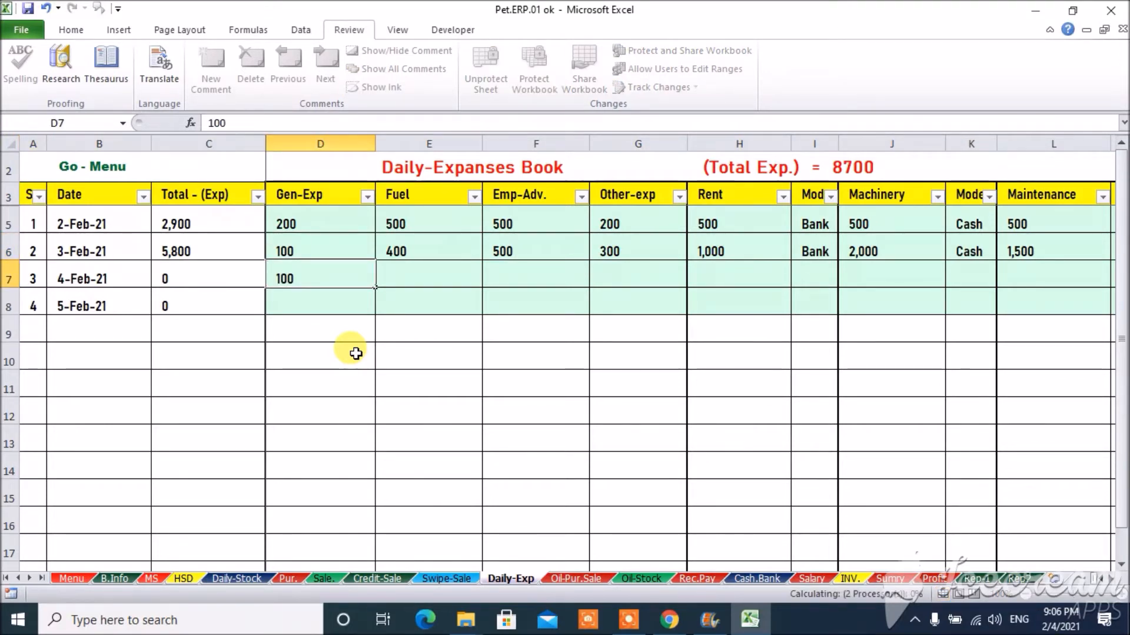
pyautogui.press('Tab')
pyautogui.write('500')
pyautogui.hotkey('ctrl', 'Return')
pyautogui.press('Tab')
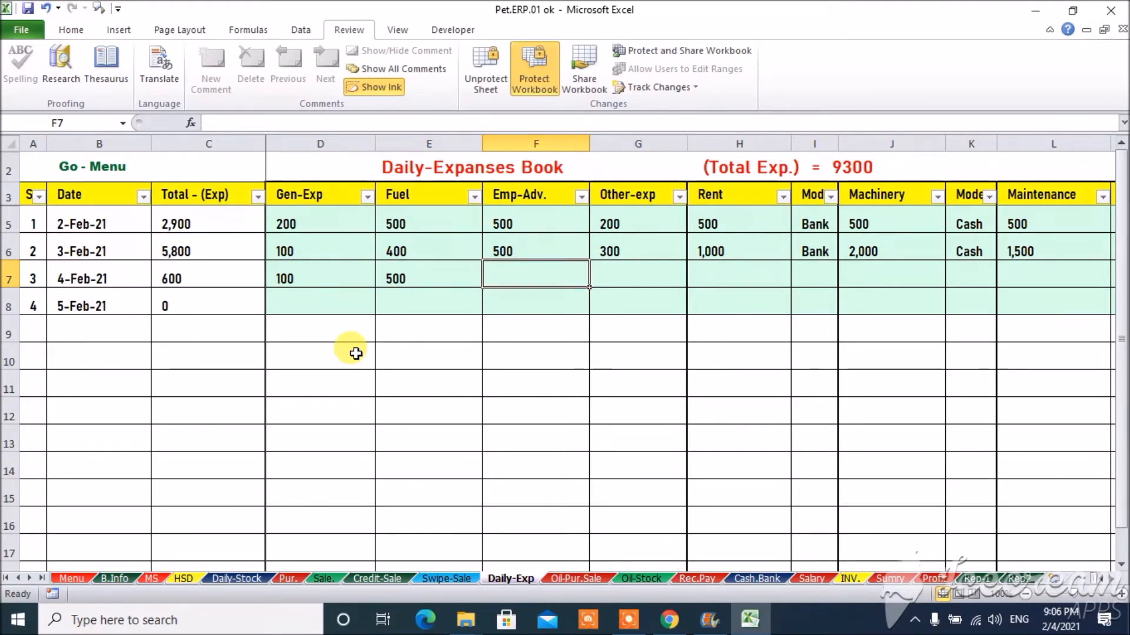
# Enter an Emp-Adv. of 800 and an Other-exp of 200 for 4-Feb-21.
pyautogui.write('800')
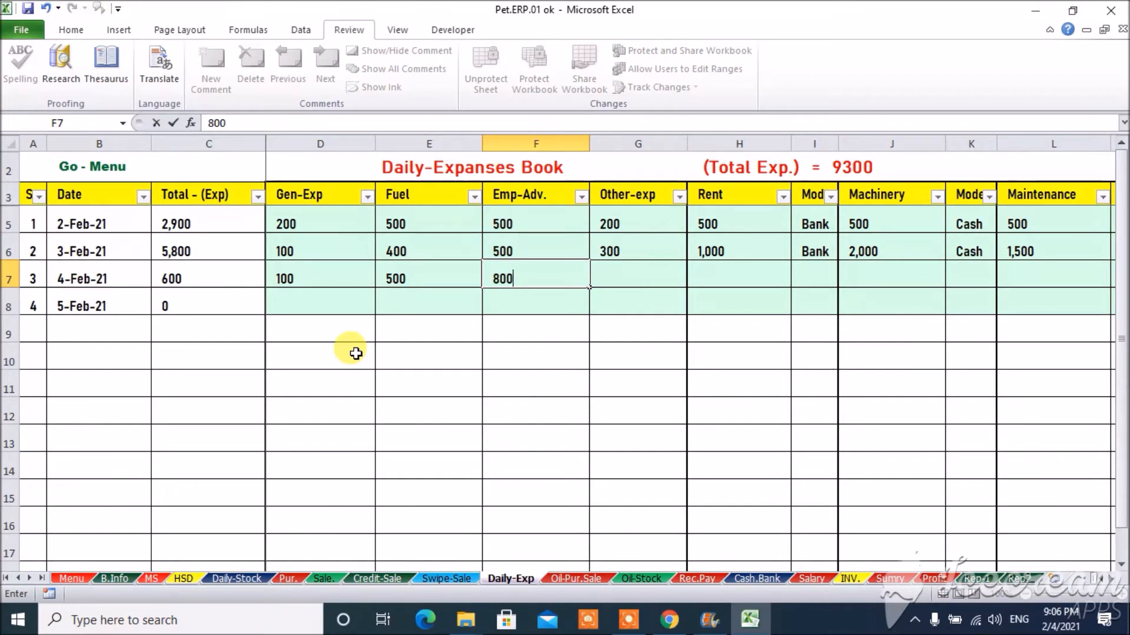
pyautogui.hotkey('ctrl', 'Return')
pyautogui.press('Tab')
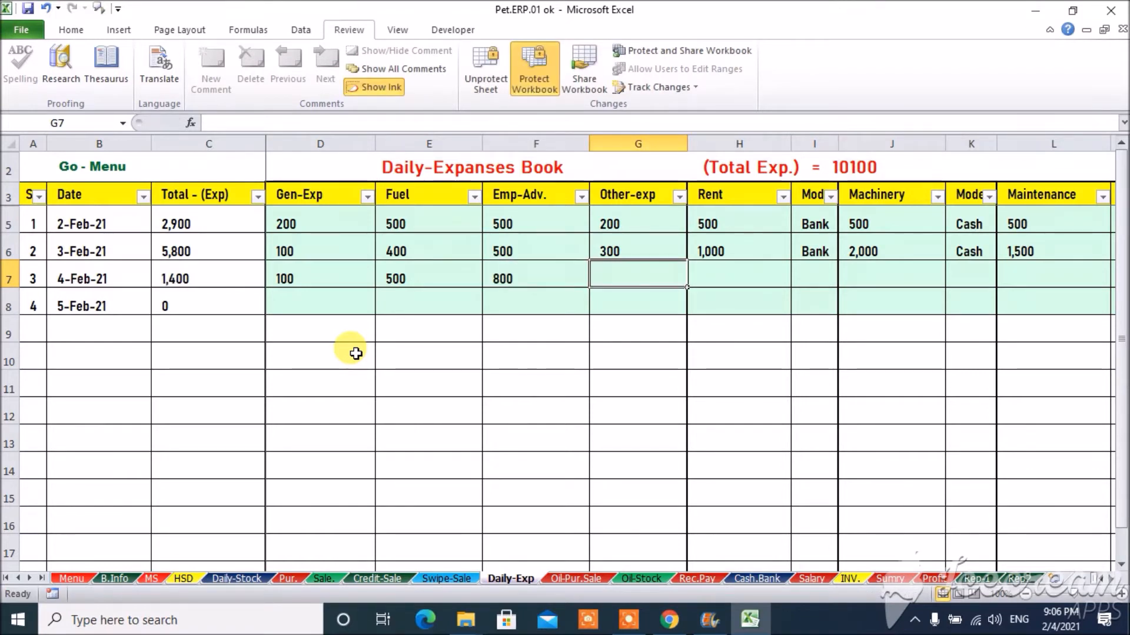
pyautogui.write('200')
pyautogui.hotkey('ctrl', 'Return')
pyautogui.press('Tab')
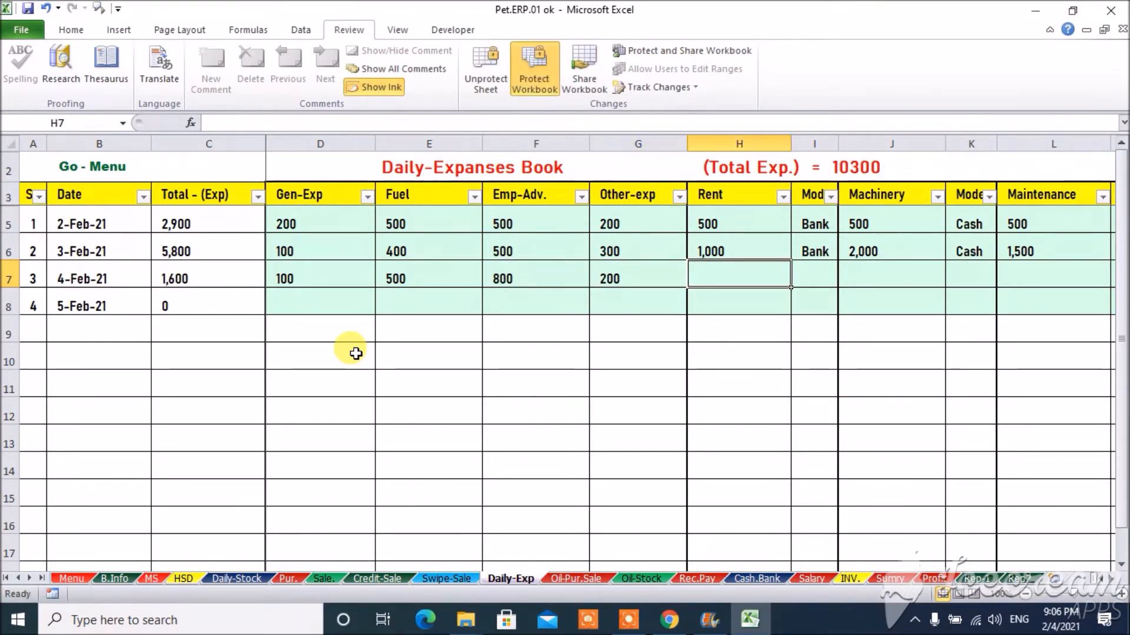
# Enter a Rent expense of 1000 for 4-Feb-21 with Bank as its payment mode.
pyautogui.click(335, 273)
pyautogui.press('Tab')
pyautogui.press('Tab')
pyautogui.press('Tab')
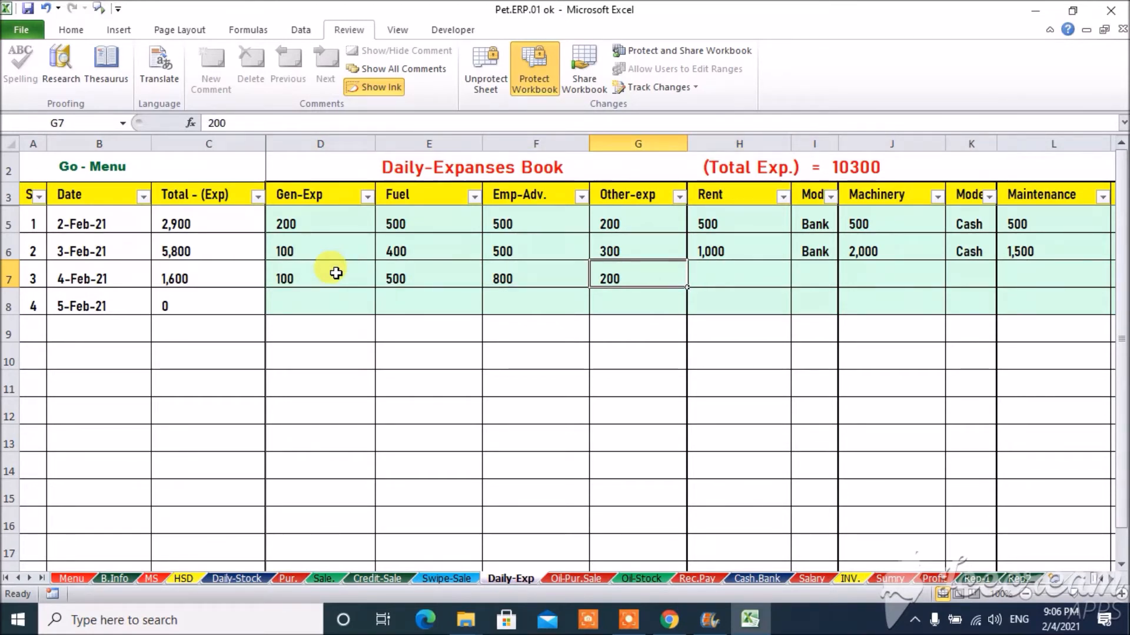
pyautogui.press('Tab')
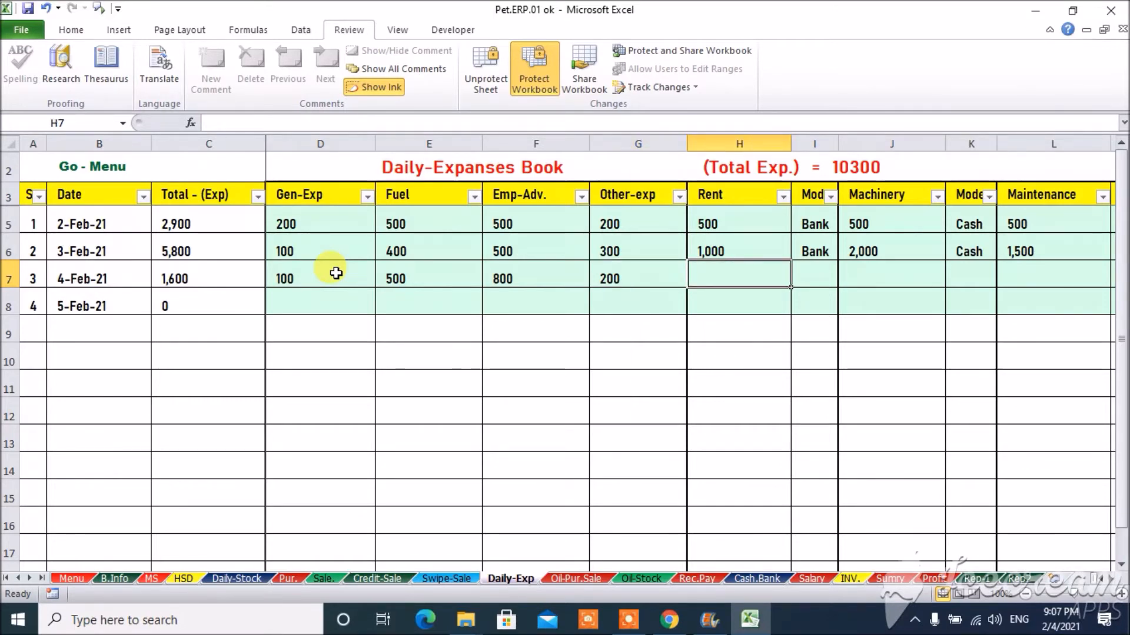
pyautogui.write('1000')
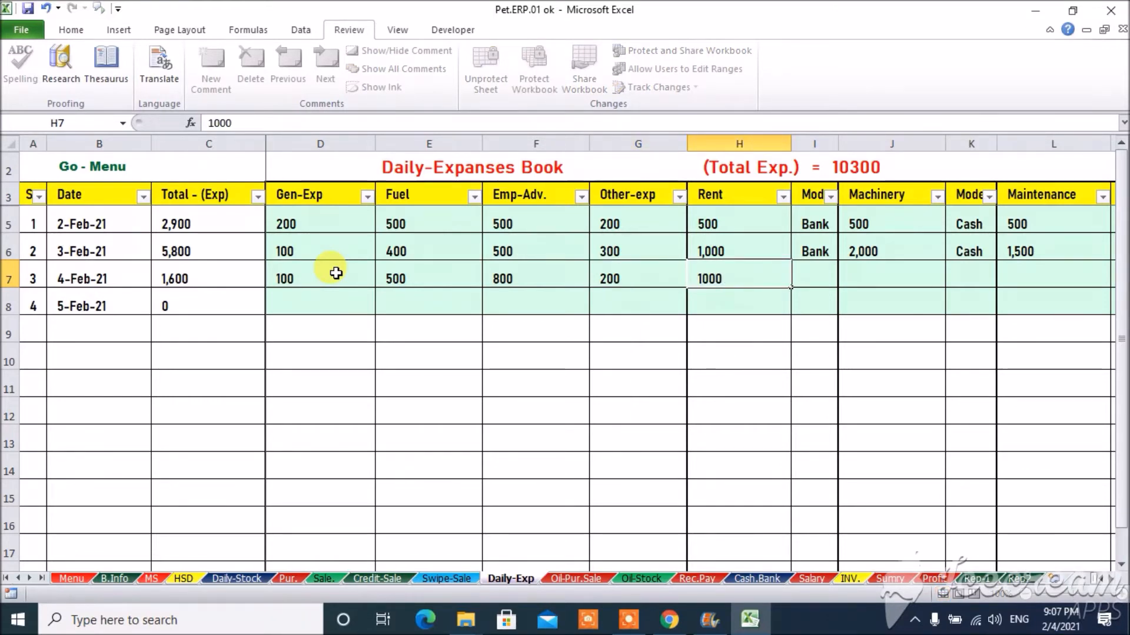
pyautogui.press('Tab')
pyautogui.hotkey('alt', 'Down')
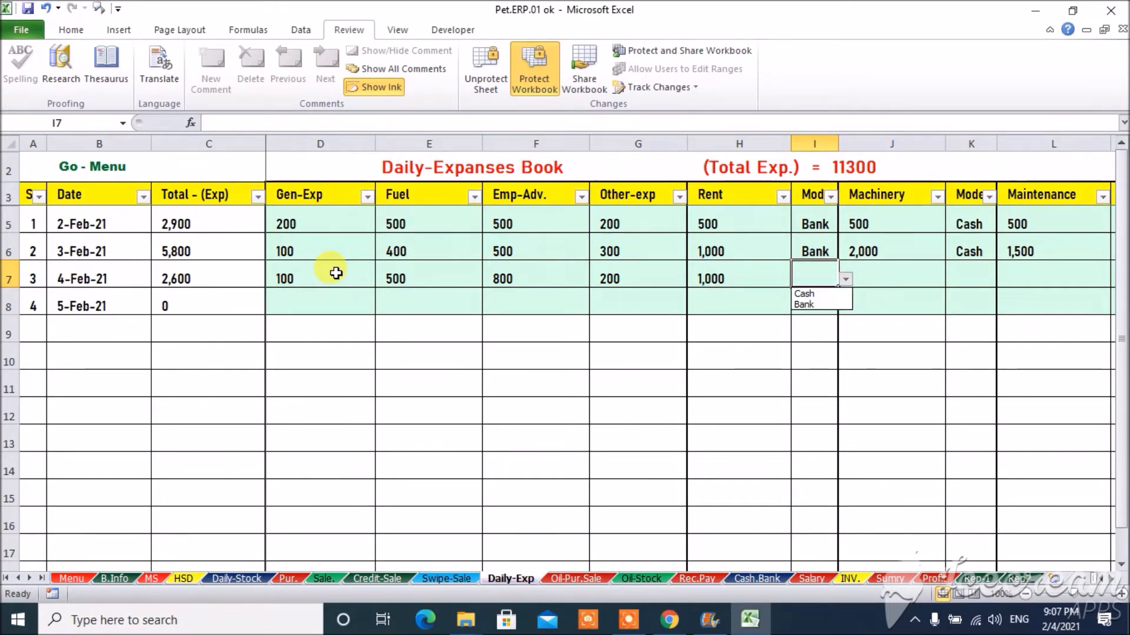
pyautogui.press('Down')
pyautogui.press('Down')
pyautogui.press('Return')
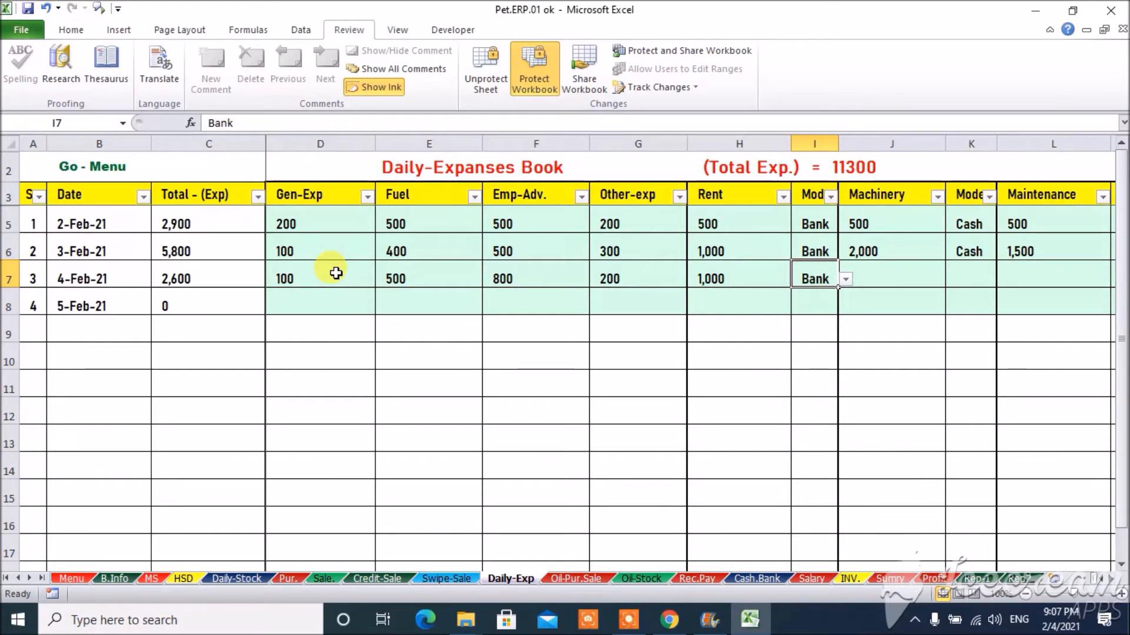
# Enter a Machinery expense of 5000 for 4-Feb-21 with Cash as its payment mode.
pyautogui.press('Tab')
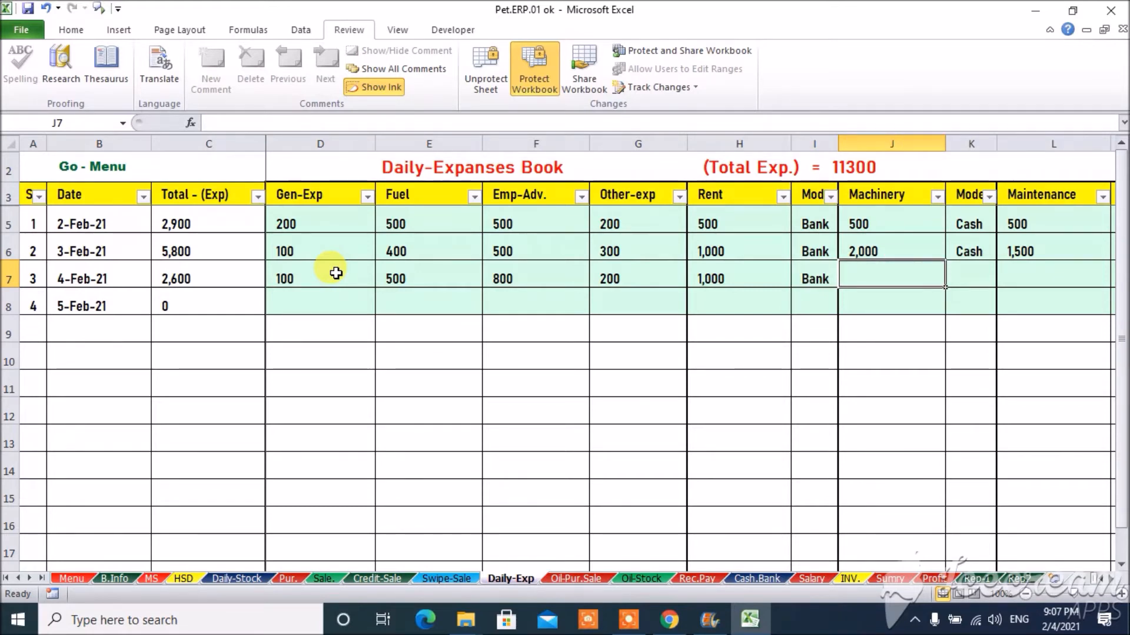
pyautogui.write('5,000')
pyautogui.press('Tab')
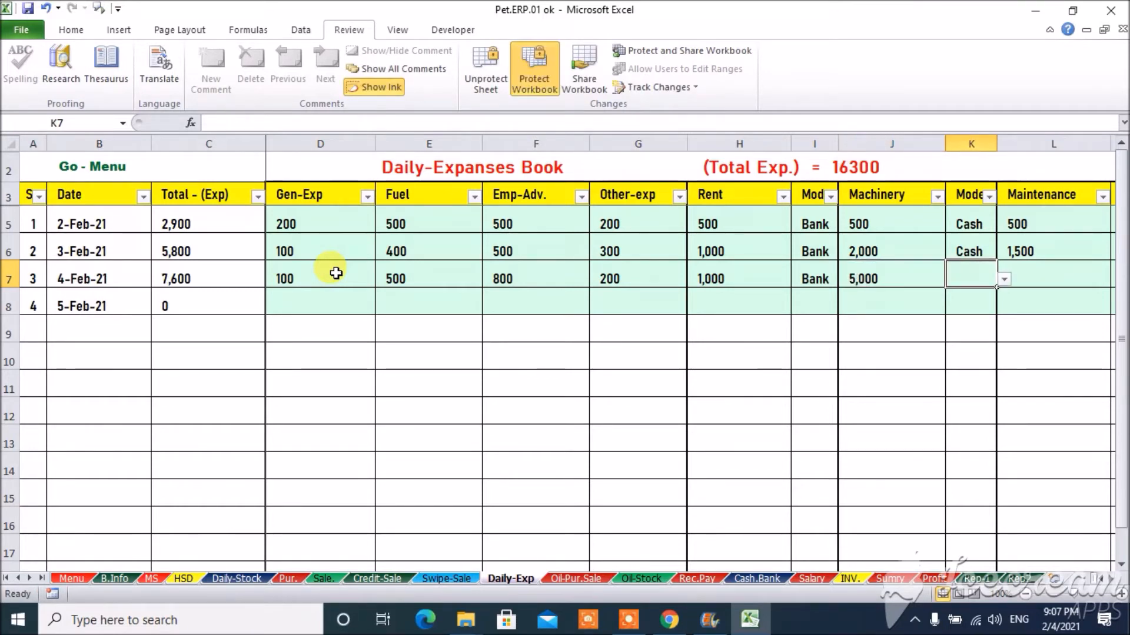
pyautogui.hotkey('alt', 'Down')
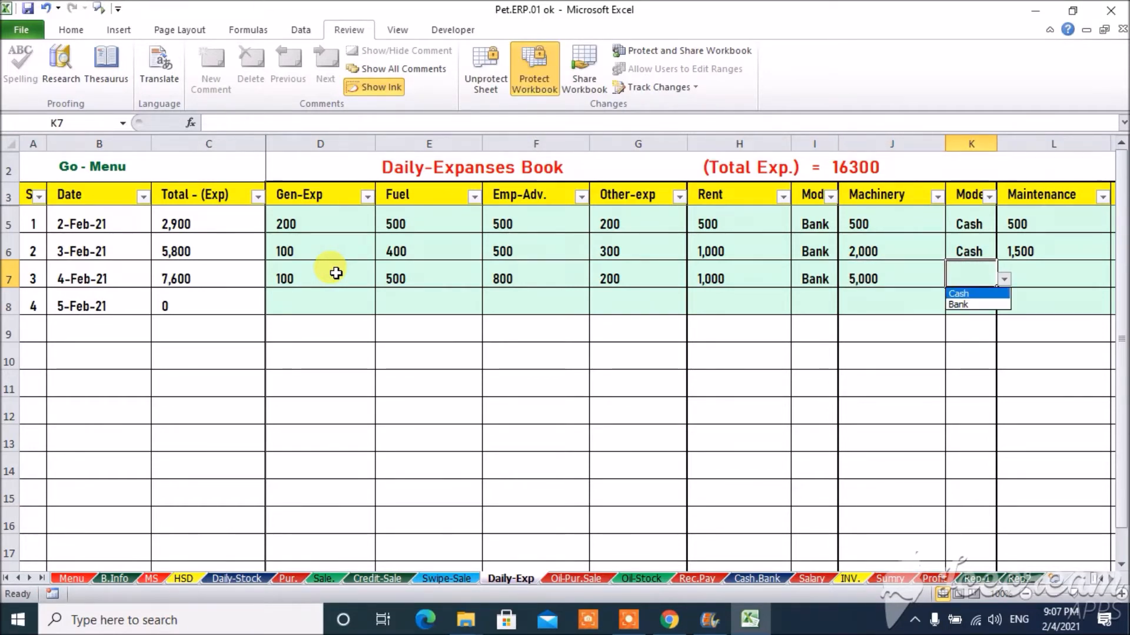
pyautogui.press('Return')
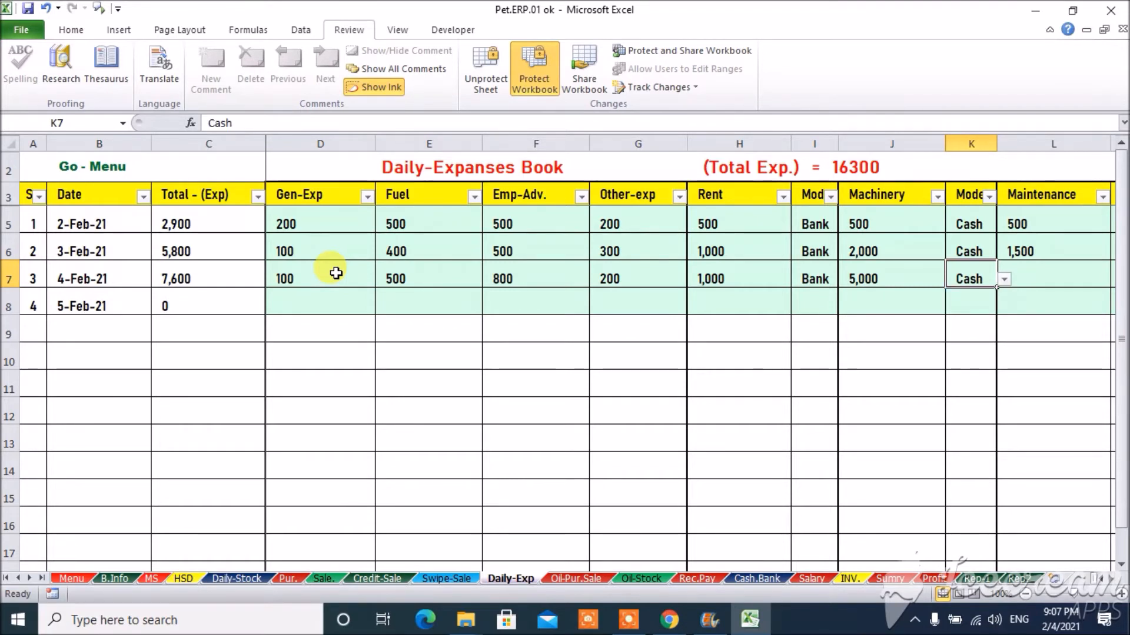
# Enter a Maintenance expense of 1000 for 4-Feb-21 with Cash as its payment mode.
pyautogui.press('Tab')
pyautogui.press('Right')
pyautogui.press('Left')
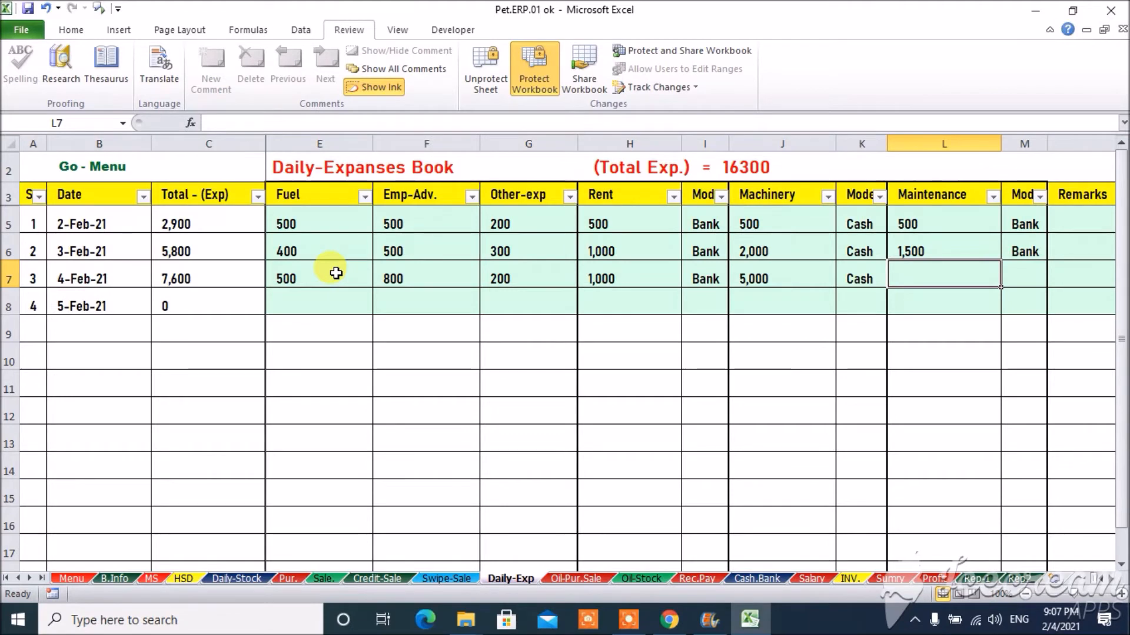
pyautogui.write('1000')
pyautogui.press('Tab')
pyautogui.hotkey('alt', 'Down')
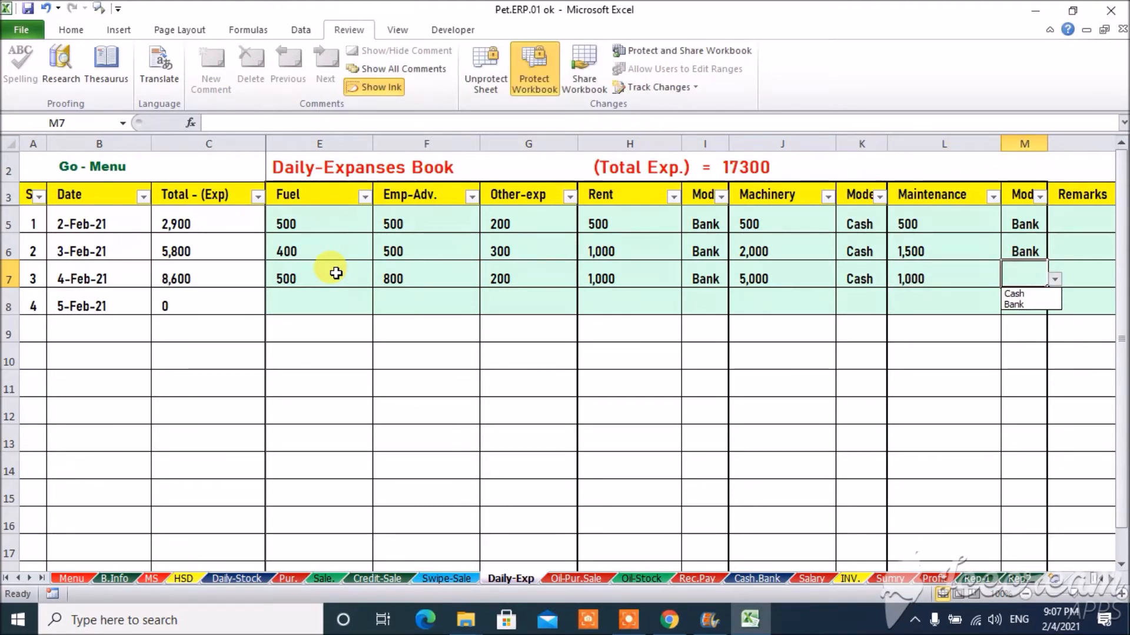
pyautogui.press('Down')
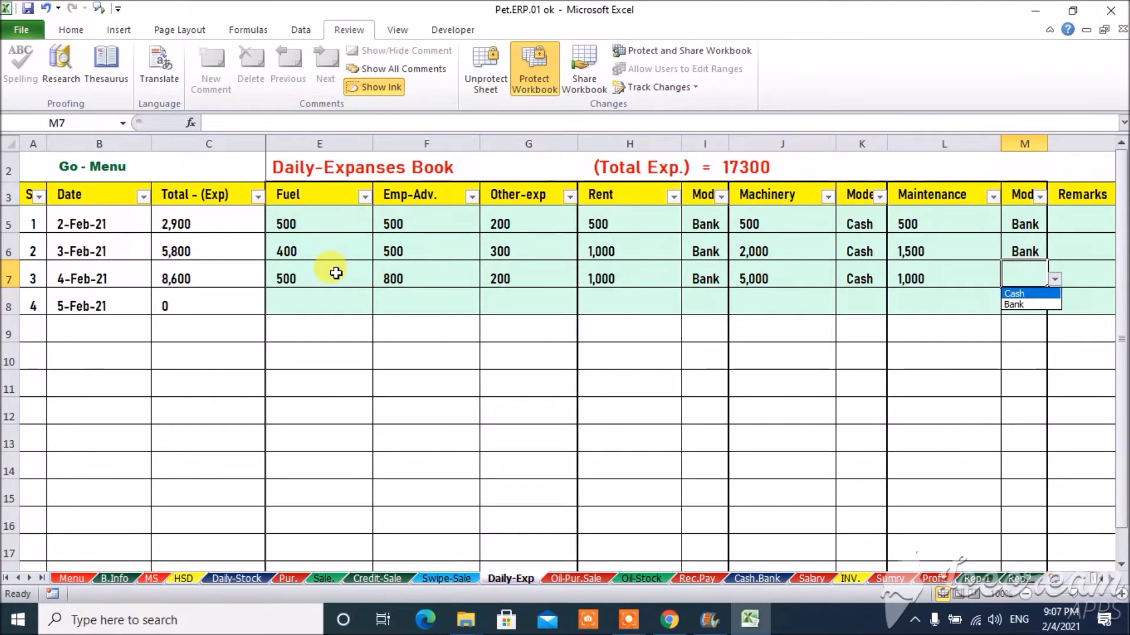
pyautogui.press('Return')
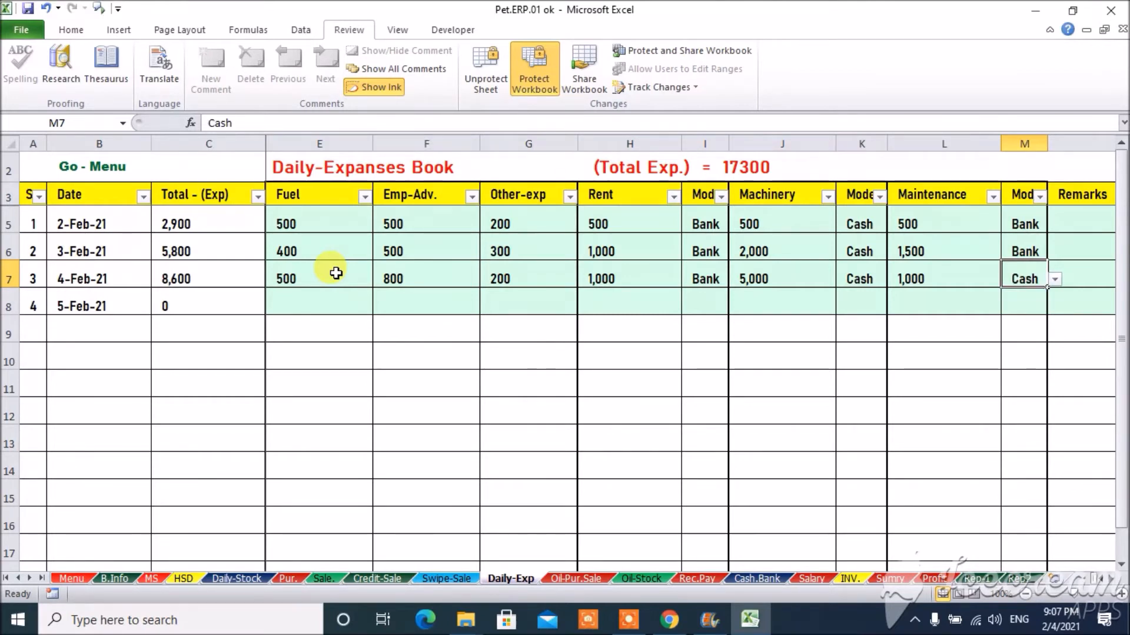
pyautogui.press('Right')
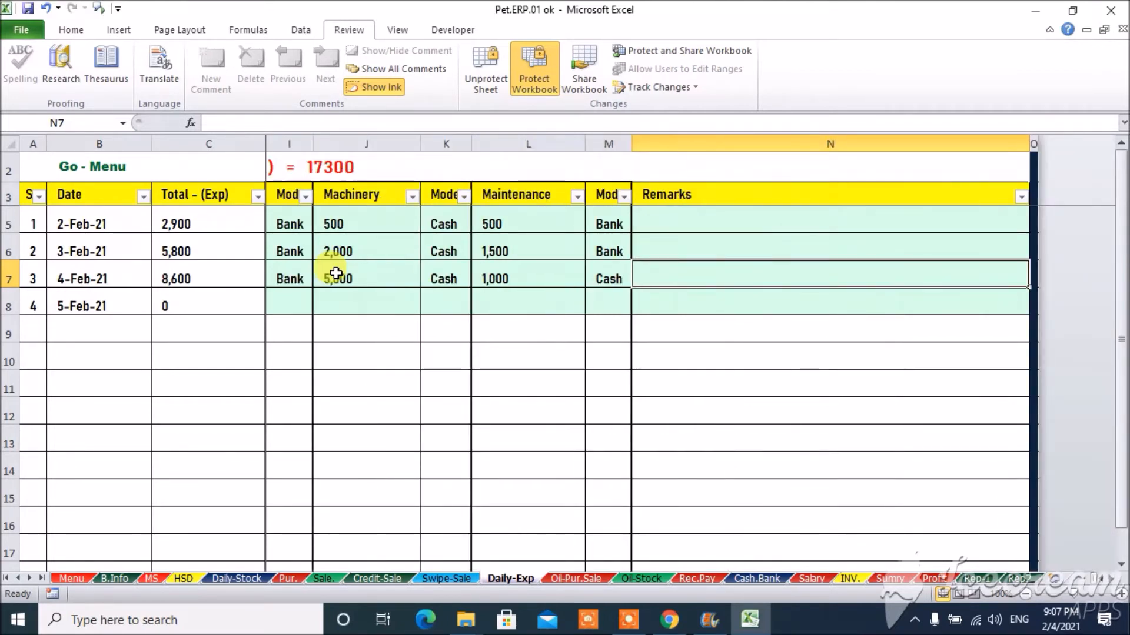
# Review the 4-Feb-21 expense entries across the row, from Maintenance back to Gen-Exp.
pyautogui.press('Left')
pyautogui.press('Left')
pyautogui.press('Left')
pyautogui.press('Left')
pyautogui.press('Left')
pyautogui.press('Left')
pyautogui.press('Left')
pyautogui.press('Left')
pyautogui.press('Left')
pyautogui.press('Left')
pyautogui.press('Left')
pyautogui.press('Right')
pyautogui.press('Right')
pyautogui.press('Right')
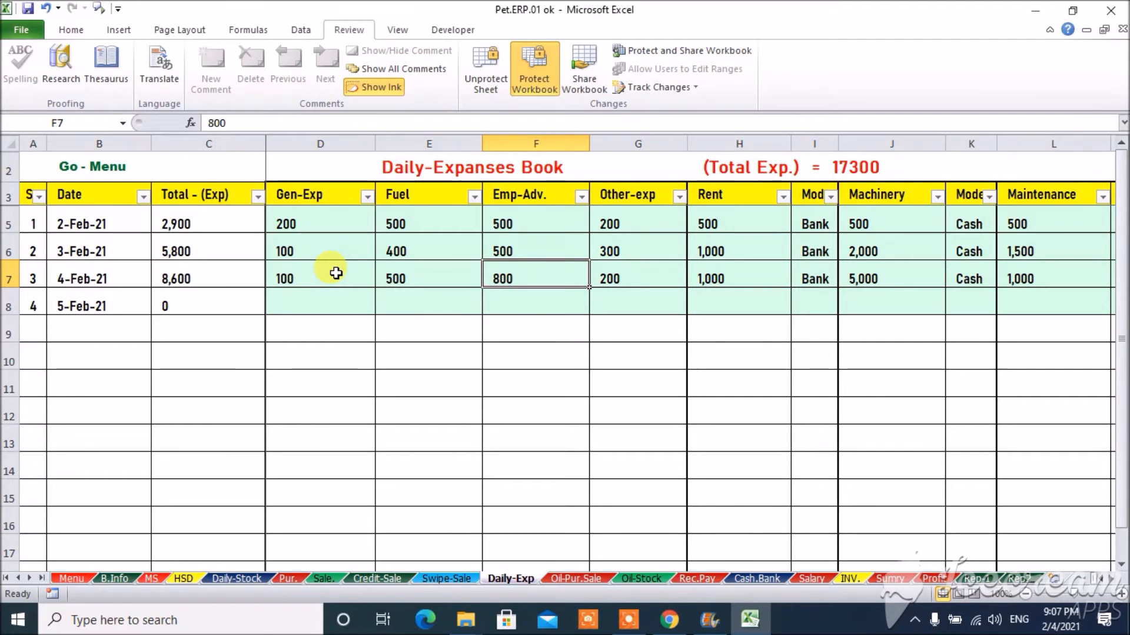
# On the Oil-Pur.Sale sheet, start entry 7 dated 4-Feb-21 with Engine Oil -02 as the item.
pyautogui.click(573, 579)
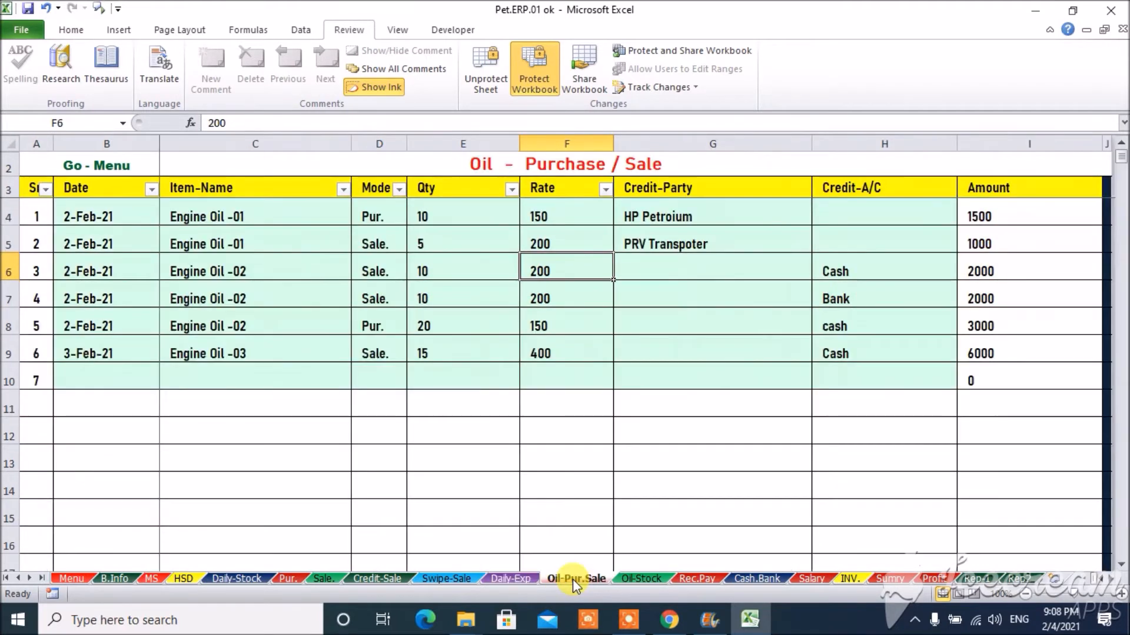
pyautogui.click(100, 374)
pyautogui.write('04')
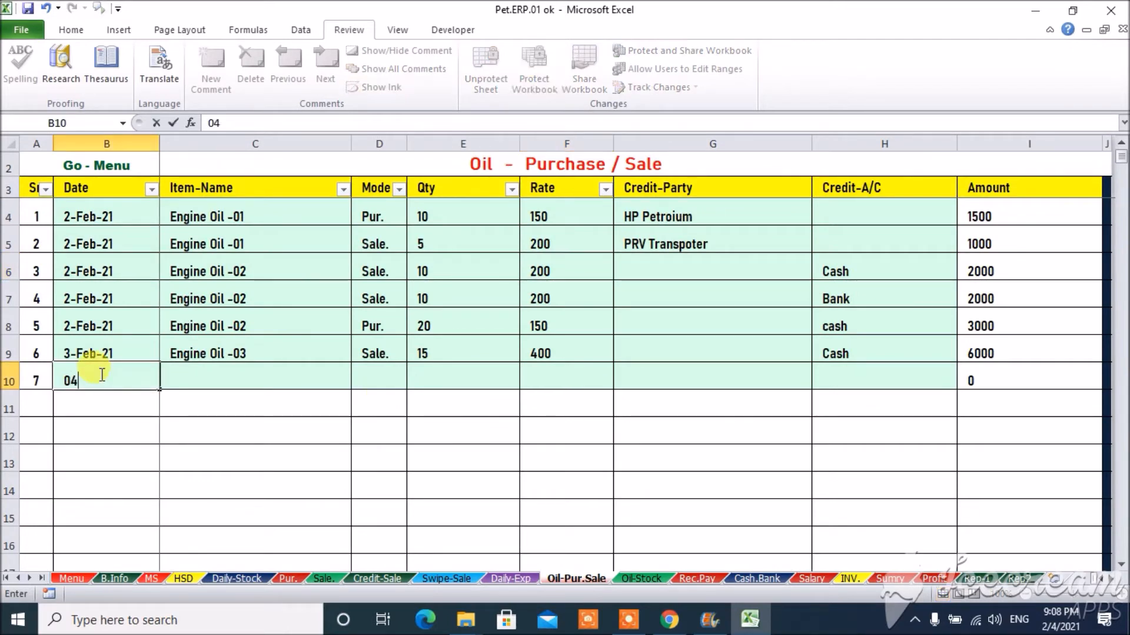
pyautogui.write('-feb')
pyautogui.press('Tab')
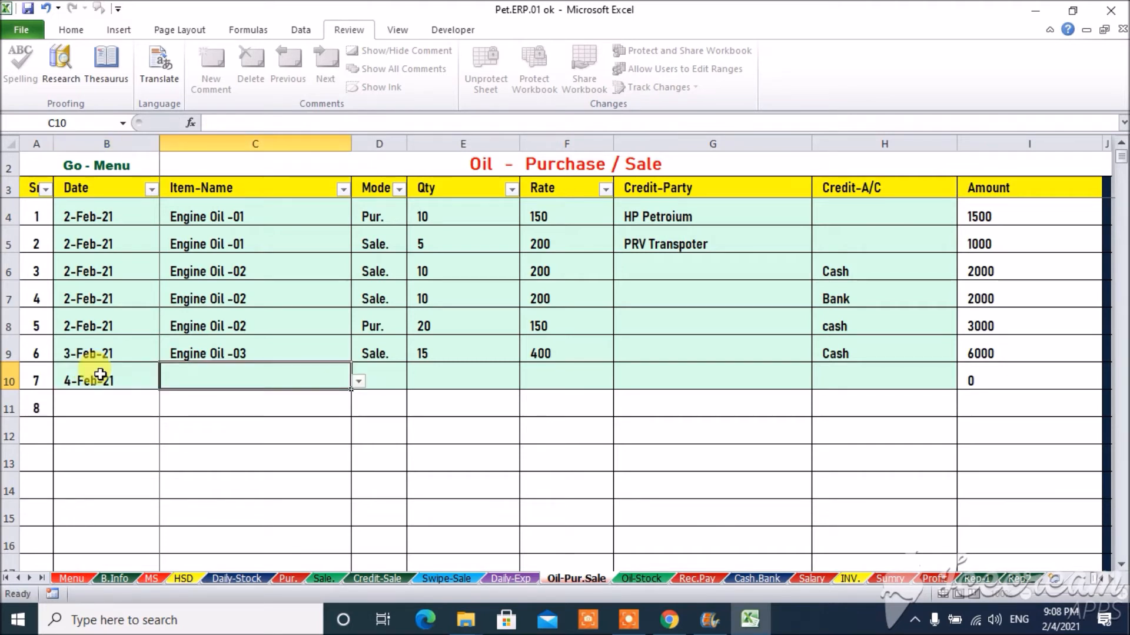
pyautogui.hotkey('alt', 'Down')
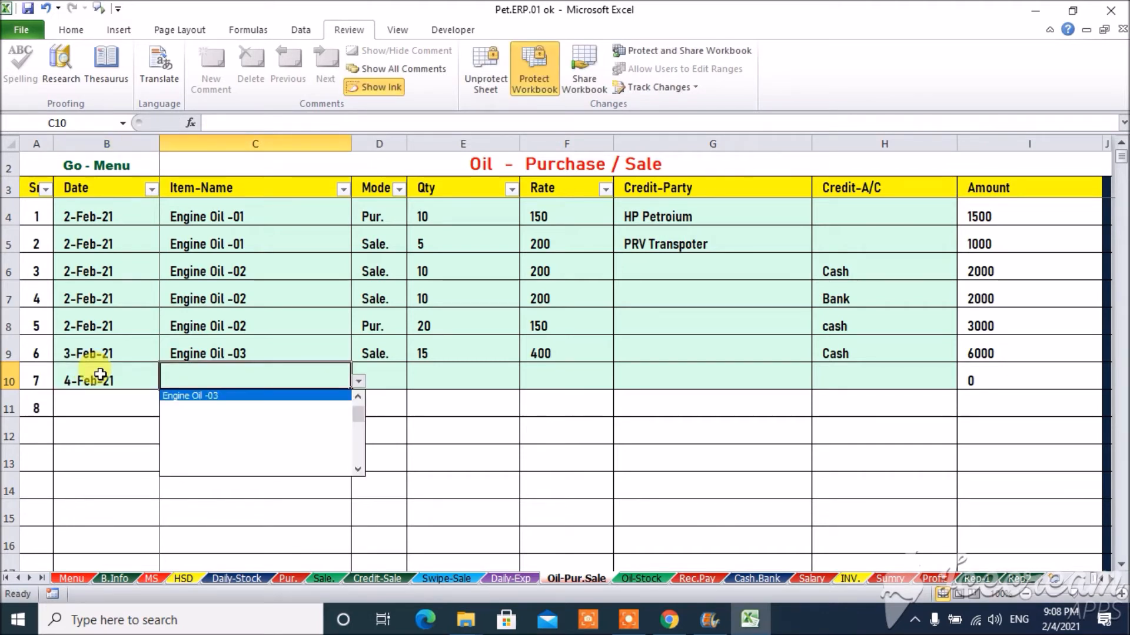
pyautogui.press('Down')
pyautogui.press('Return')
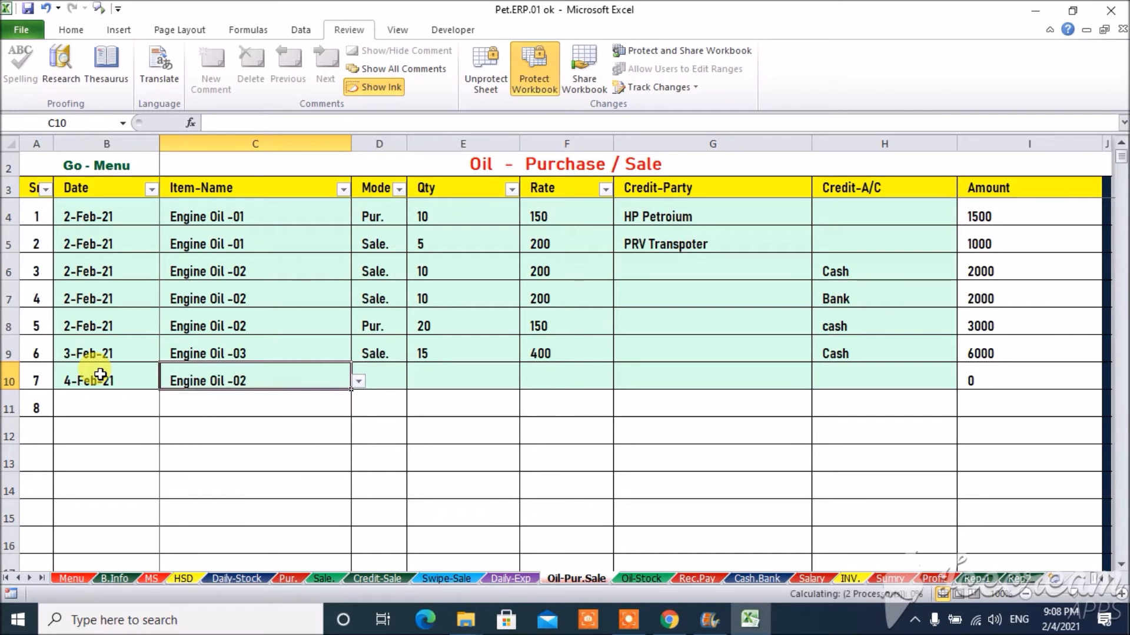
# Record entry 7 as a purchase (Pur.) with a quantity of 20 at a rate of 200.
pyautogui.press('Tab')
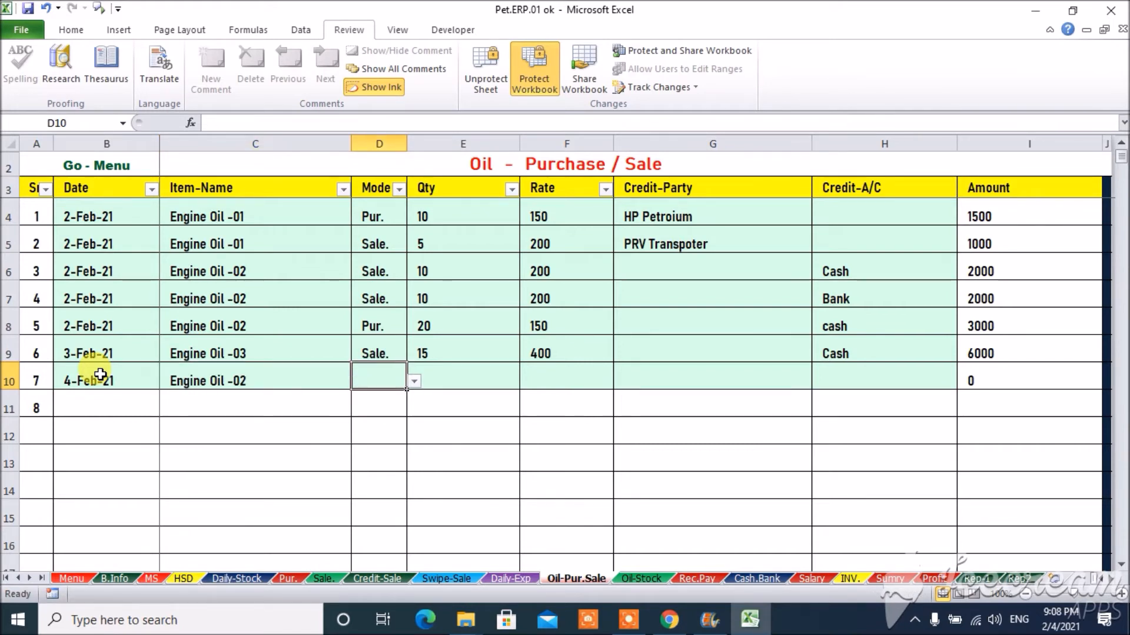
pyautogui.write('pu')
pyautogui.press('Tab')
pyautogui.write('20')
pyautogui.press('Tab')
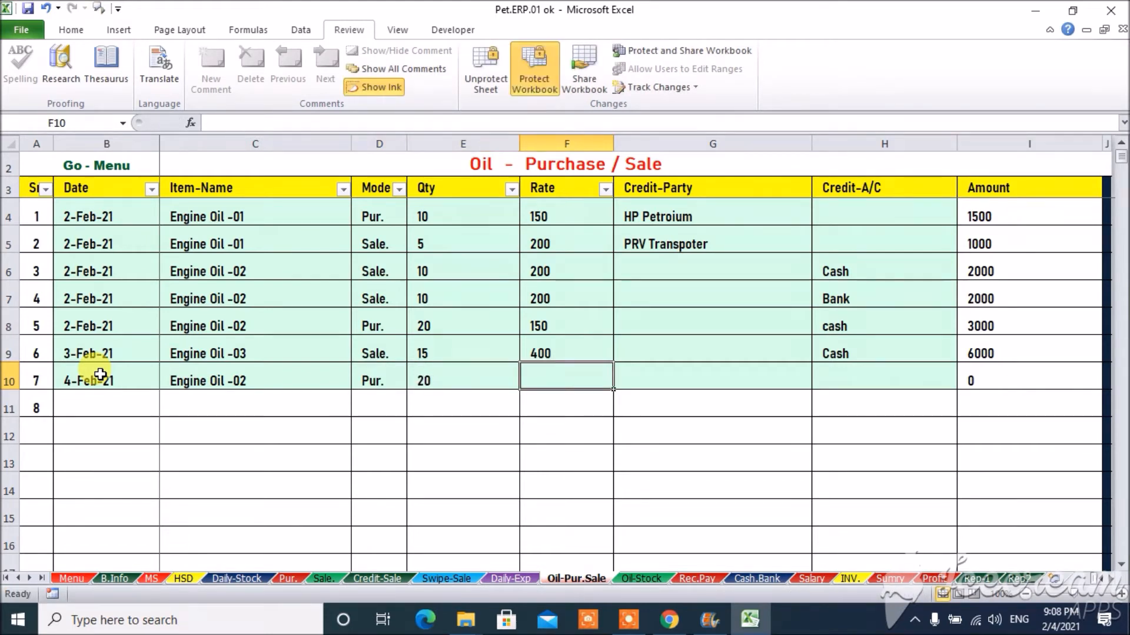
pyautogui.write('20')
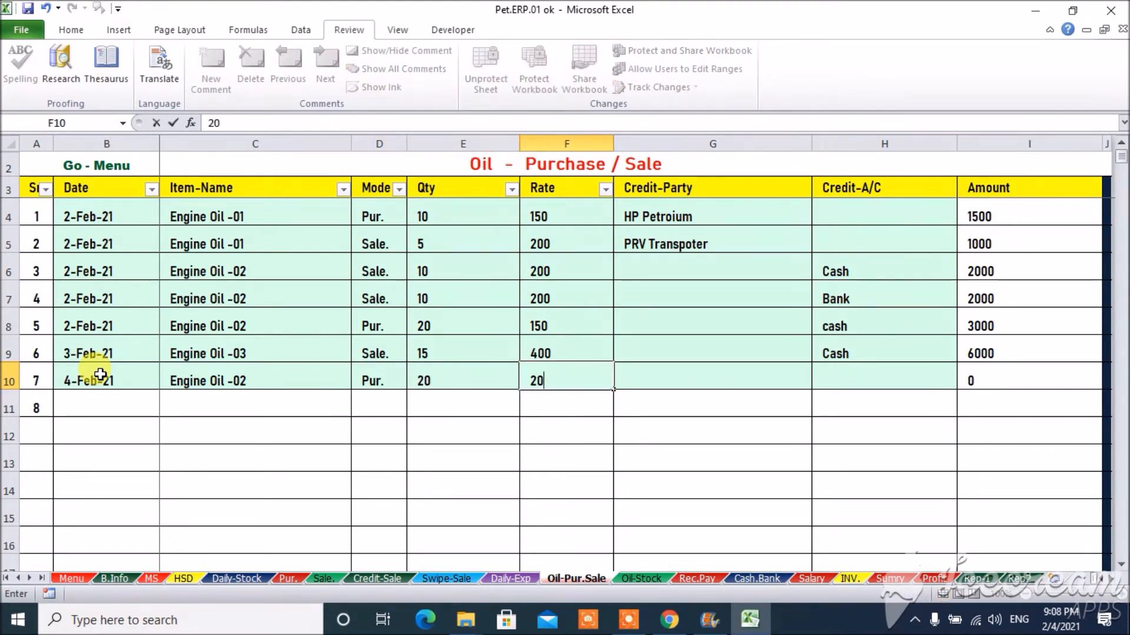
pyautogui.write('0')
pyautogui.press('Tab')
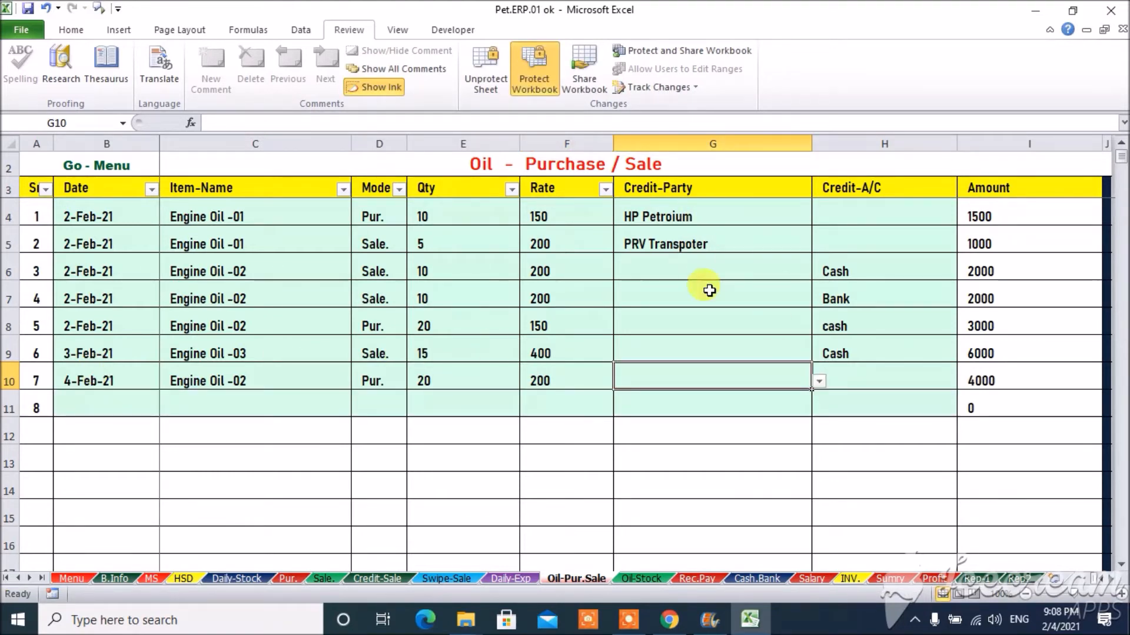
# Examine the parties available as Credit-Party for the 4-Feb-21 oil purchase.
pyautogui.click(820, 382)
pyautogui.click(820, 396)
pyautogui.click(820, 396)
pyautogui.click(820, 397)
pyautogui.click(820, 397)
pyautogui.click(819, 396)
pyautogui.click(820, 397)
pyautogui.click(820, 397)
pyautogui.click(820, 396)
pyautogui.click(820, 397)
pyautogui.click(820, 397)
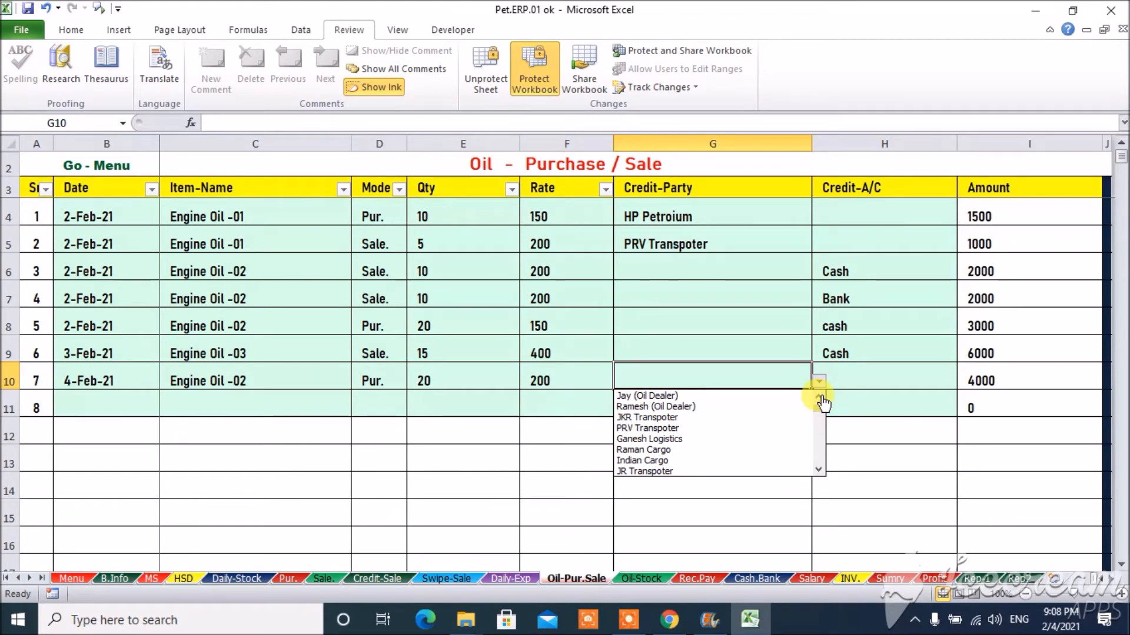
# Try Cash as the Credit-A/C of the 4-Feb-21 oil purchase, and clear it again.
pyautogui.click(859, 377)
pyautogui.click(859, 378)
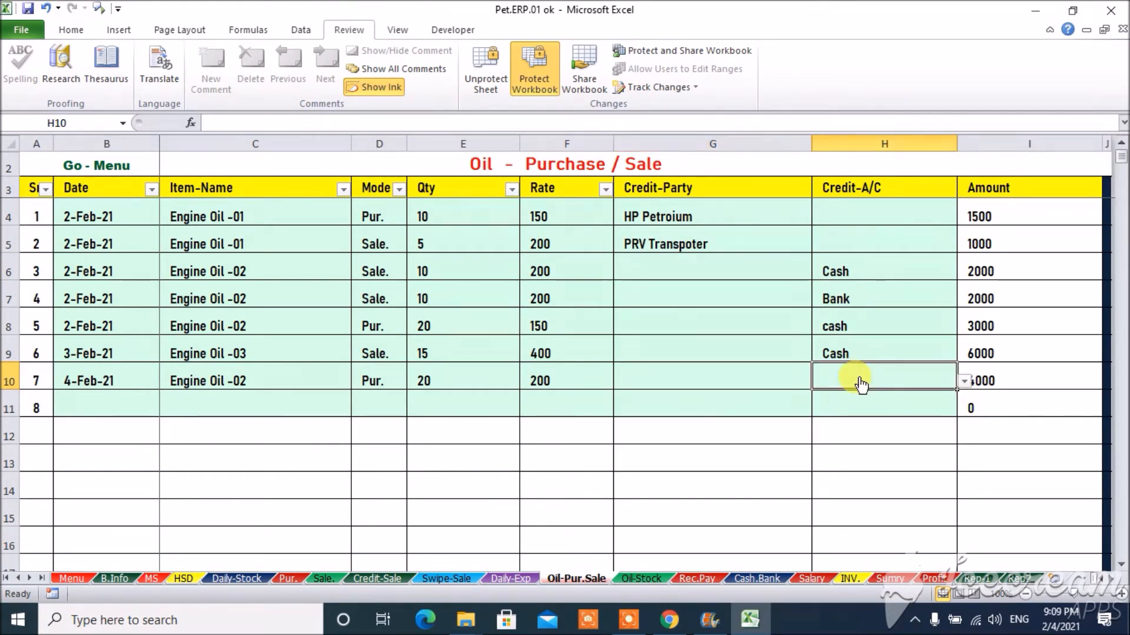
pyautogui.click(965, 383)
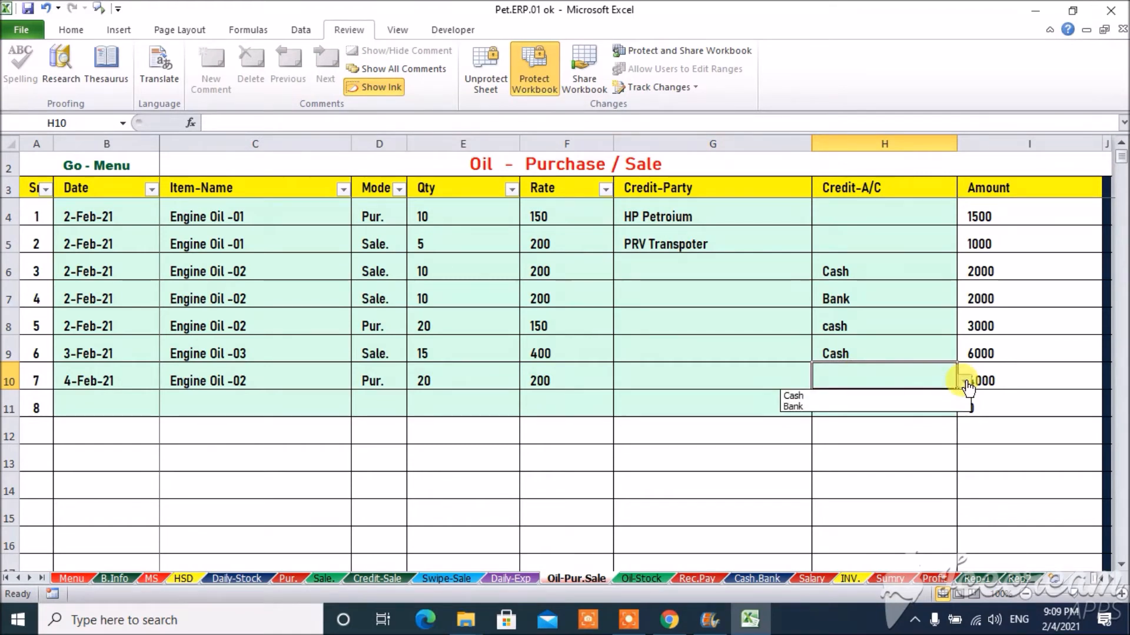
pyautogui.click(853, 399)
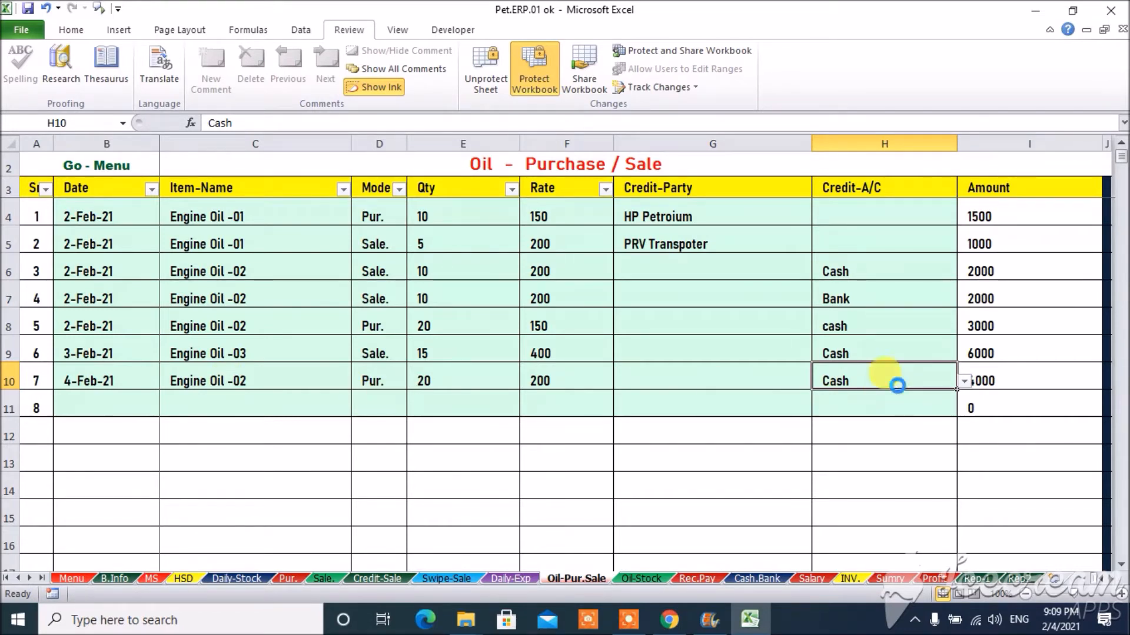
pyautogui.press('Delete')
# Set the Credit-Party of the 4-Feb-21 oil purchase to the first listed oil dealer, directly after HP Petroium.
pyautogui.click(764, 383)
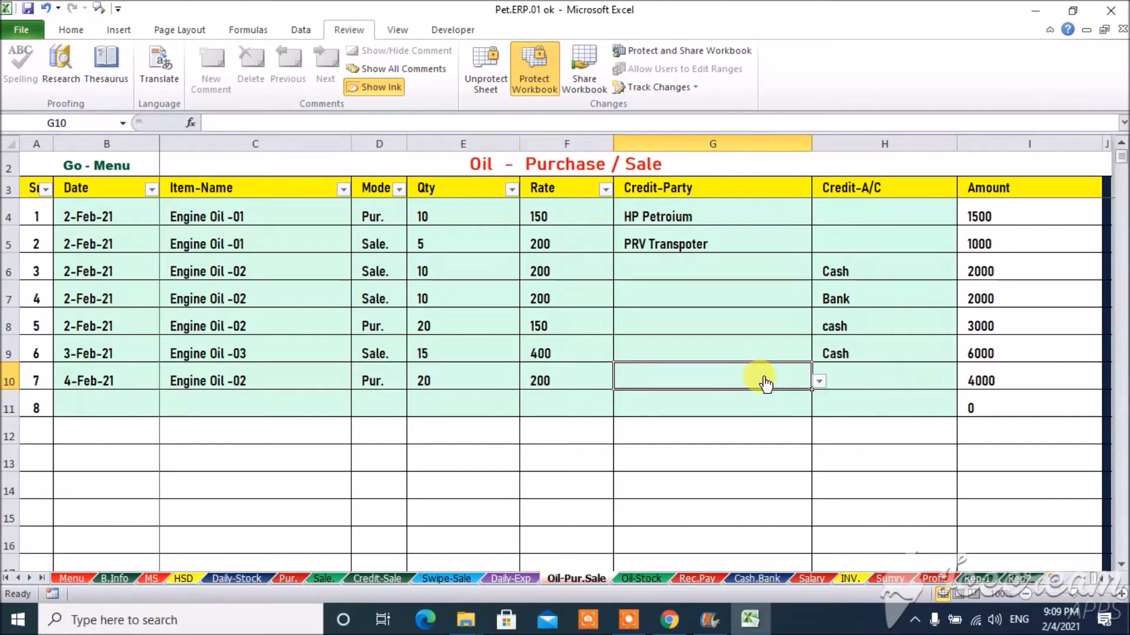
pyautogui.click(818, 383)
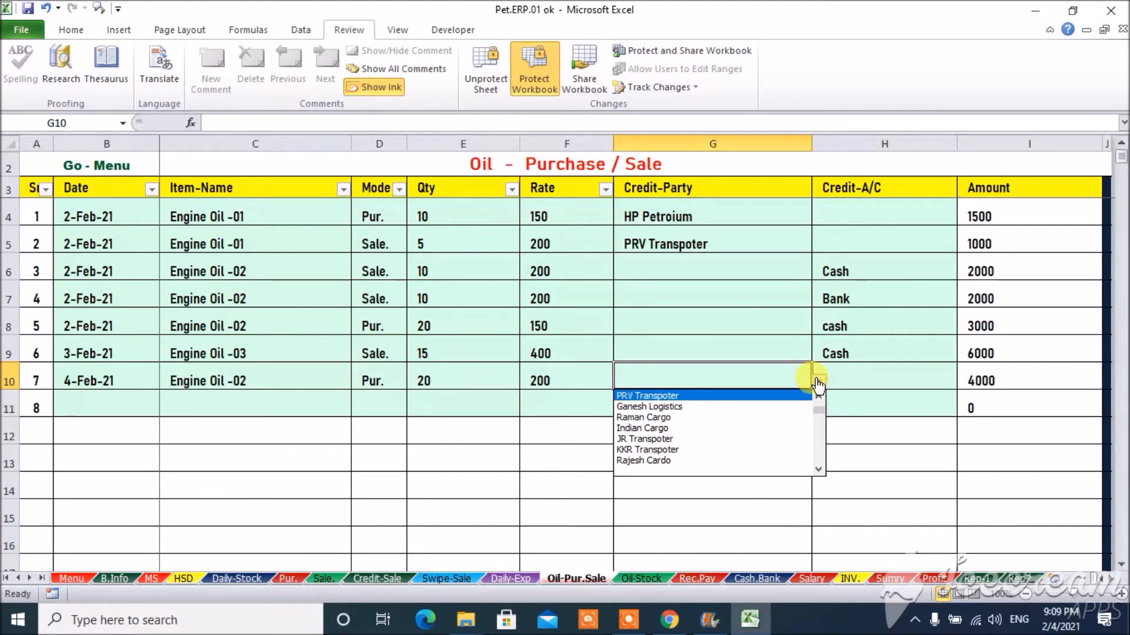
pyautogui.press('Down')
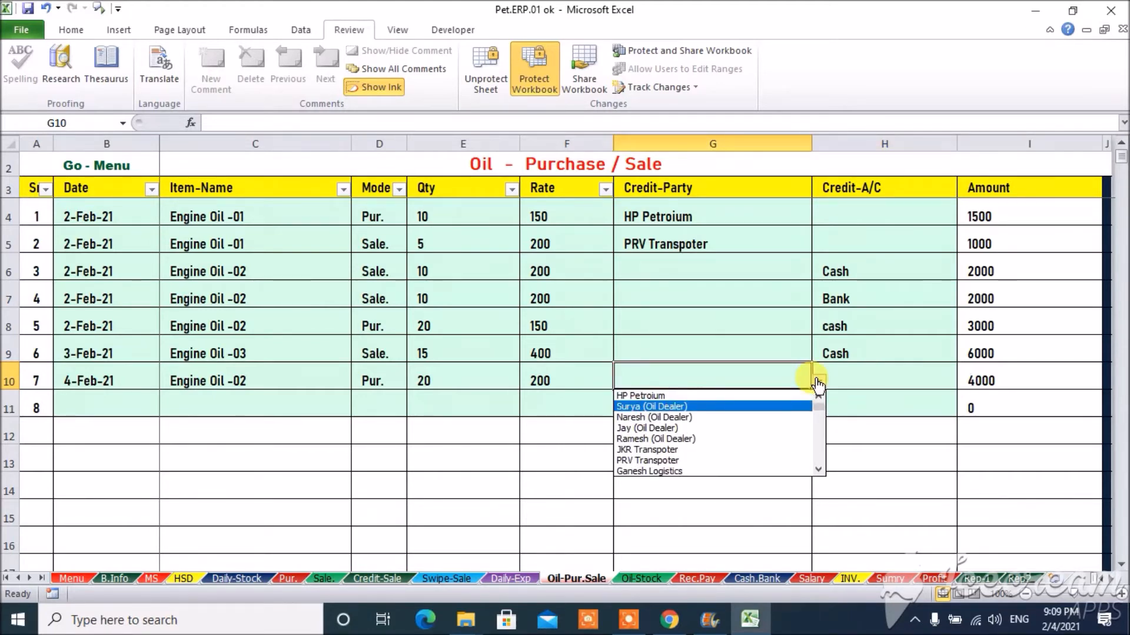
pyautogui.press('Return')
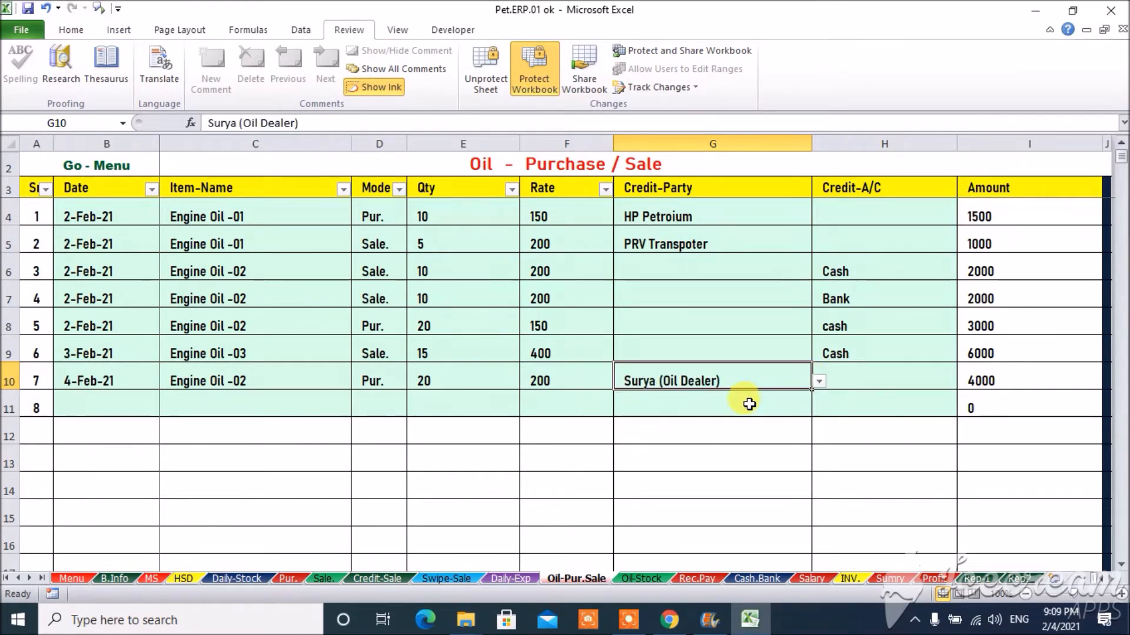
# Start entry 8 by filling down the date 4-Feb-21 and the item Engine Oil -02 from the row above.
pyautogui.click(139, 407)
pyautogui.hotkey('ctrl', 'd')
pyautogui.press('Right')
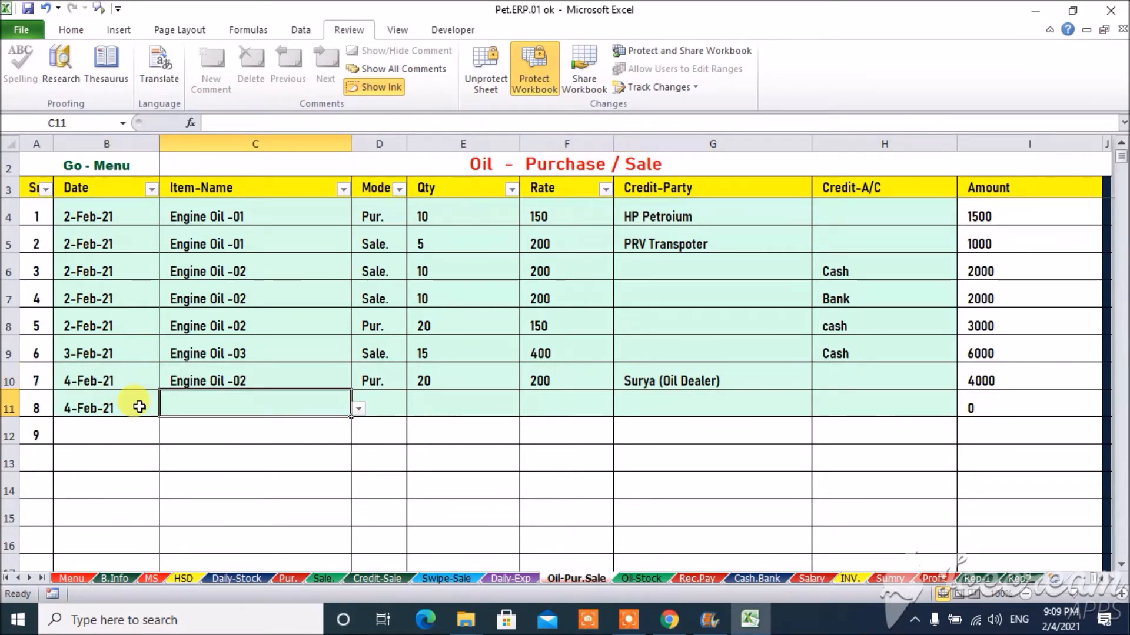
pyautogui.hotkey('ctrl', 'd')
pyautogui.press('Right')
# Record entry 8 as a sale (Sale.) with a quantity of 25 at a rate of 200.
pyautogui.write('s')
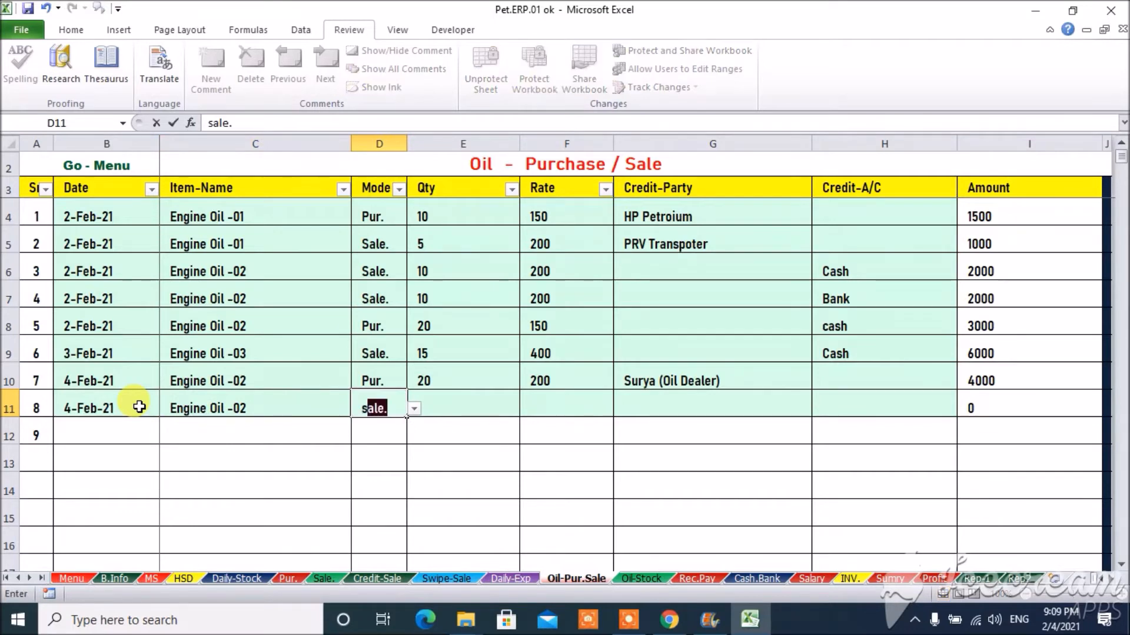
pyautogui.press('Right')
pyautogui.write('25')
pyautogui.press('Right')
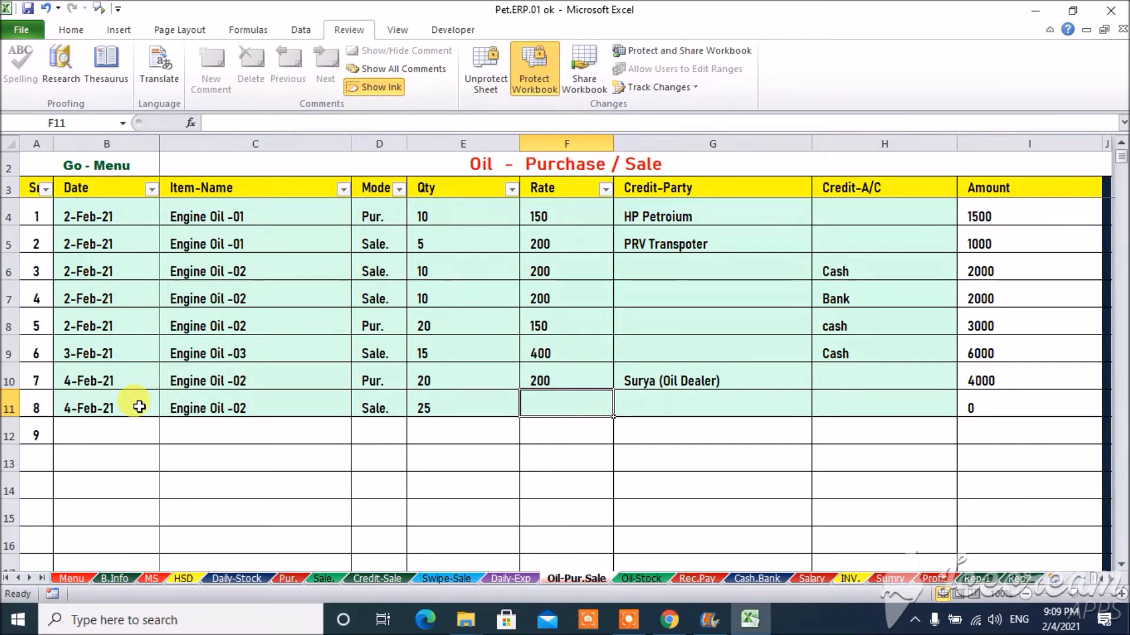
pyautogui.write('200')
pyautogui.press('Tab')
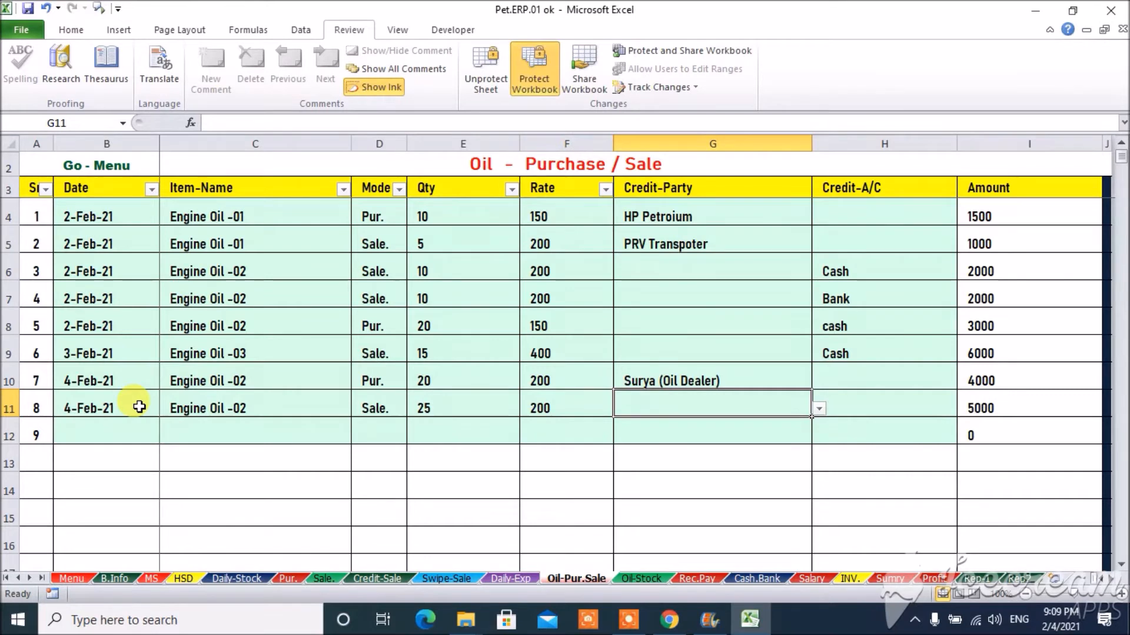
# Try PRV Transpoter as the Credit-Party of the 4-Feb-21 oil sale, and clear it again.
pyautogui.click(819, 408)
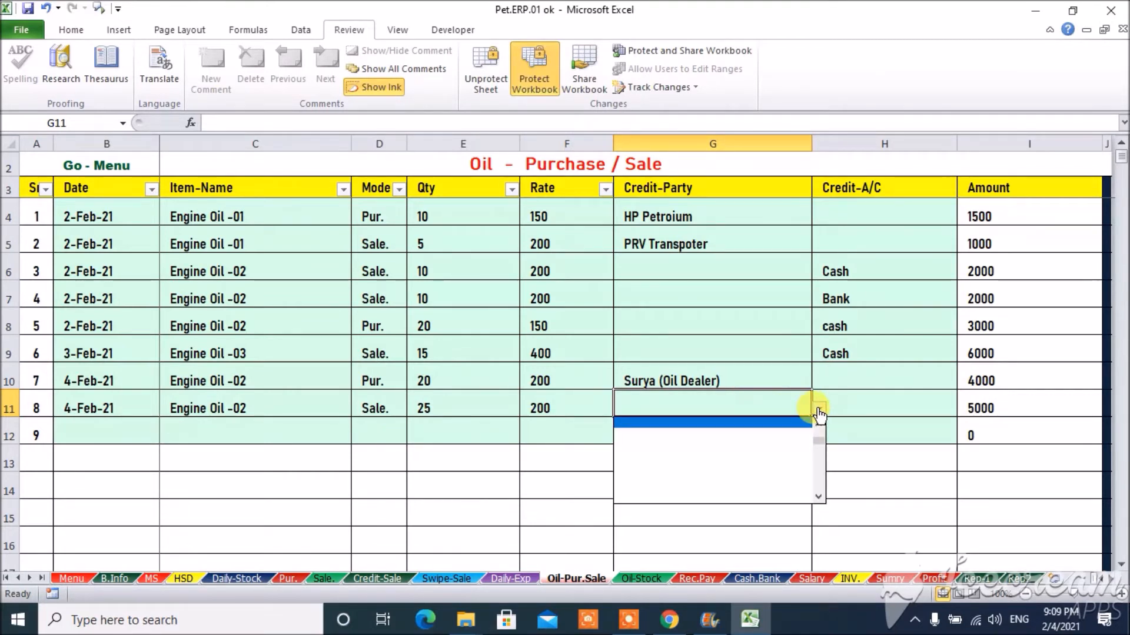
pyautogui.press('Down')
pyautogui.press('Down')
pyautogui.press('Down')
pyautogui.press('Down')
pyautogui.press('Down')
pyautogui.press('Down')
pyautogui.press('Down')
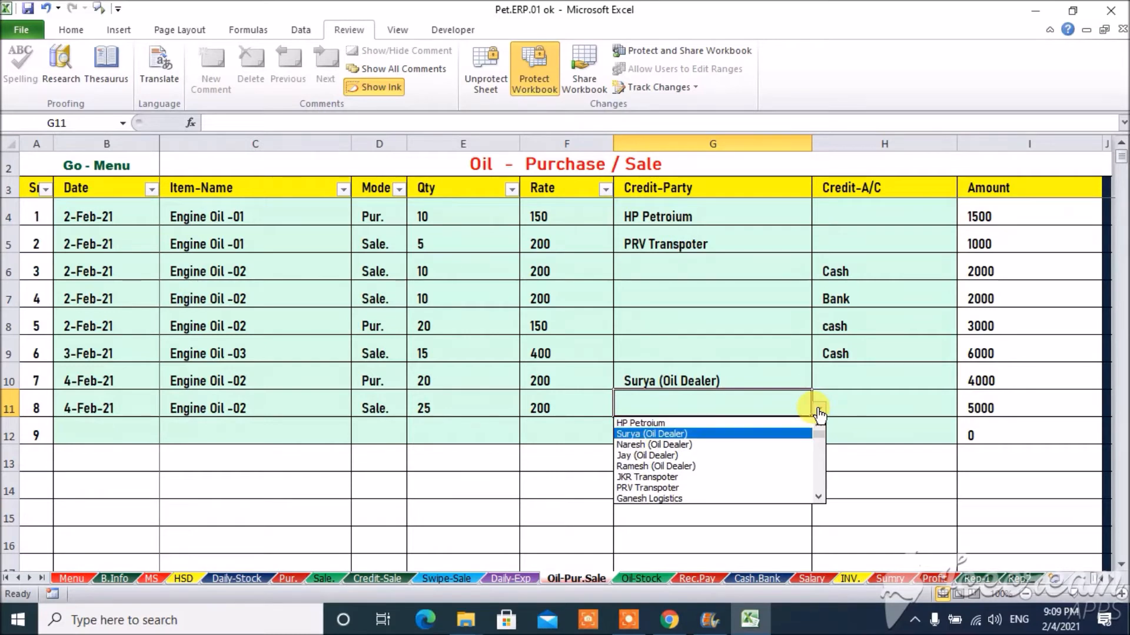
pyautogui.press('Up')
pyautogui.press('Up')
pyautogui.press('Up')
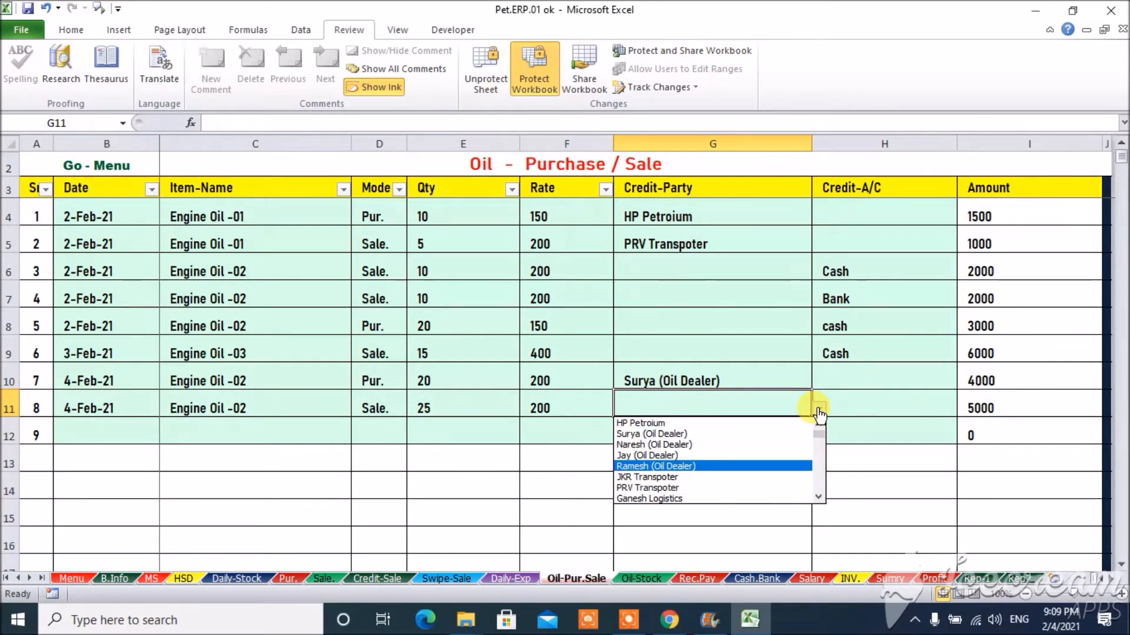
pyautogui.press('Down')
pyautogui.press('Down')
pyautogui.press('Return')
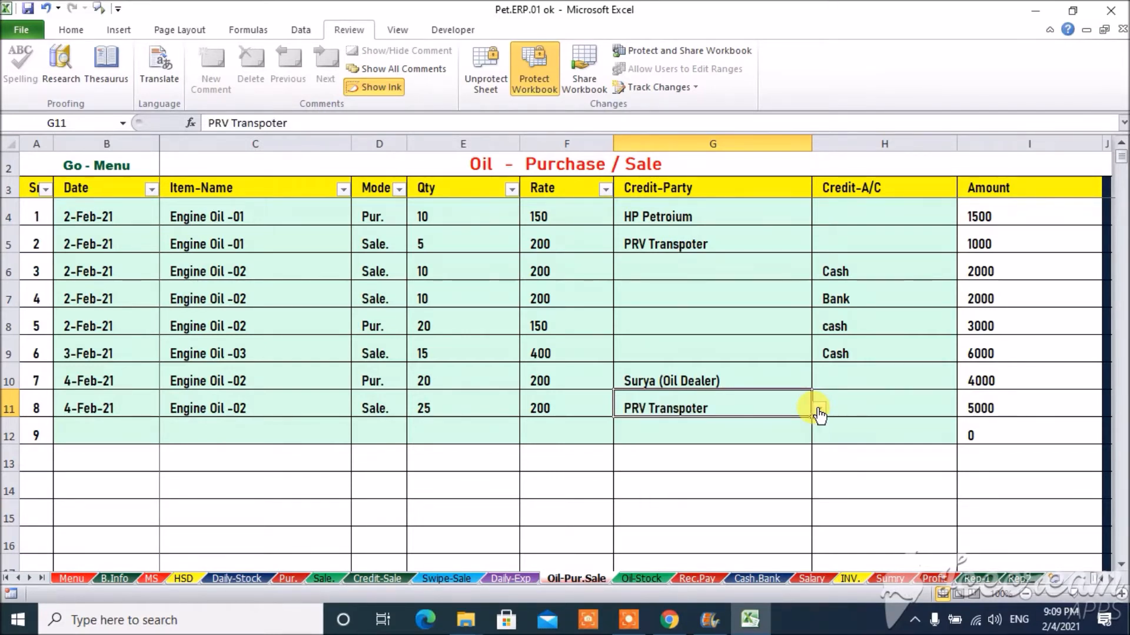
pyautogui.click(876, 417)
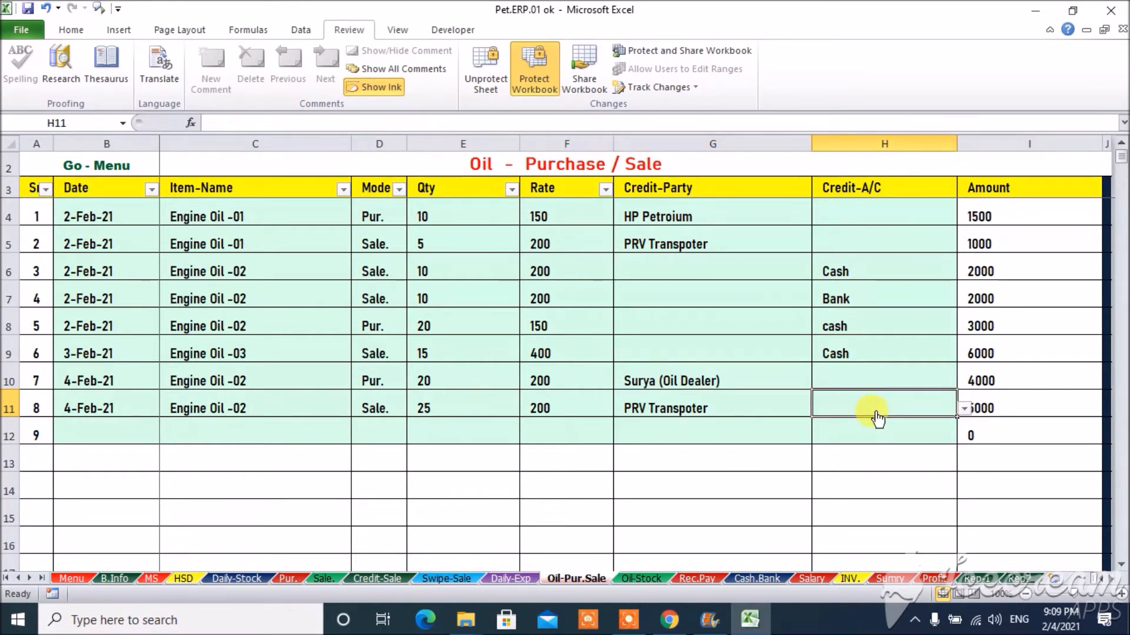
pyautogui.click(700, 410)
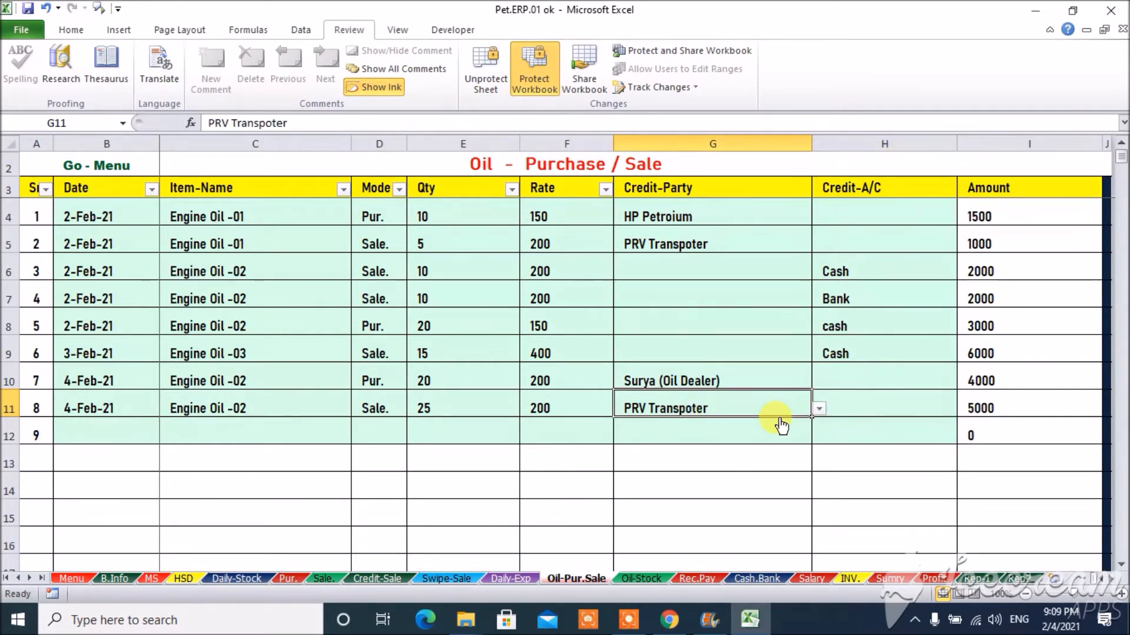
pyautogui.press('Delete')
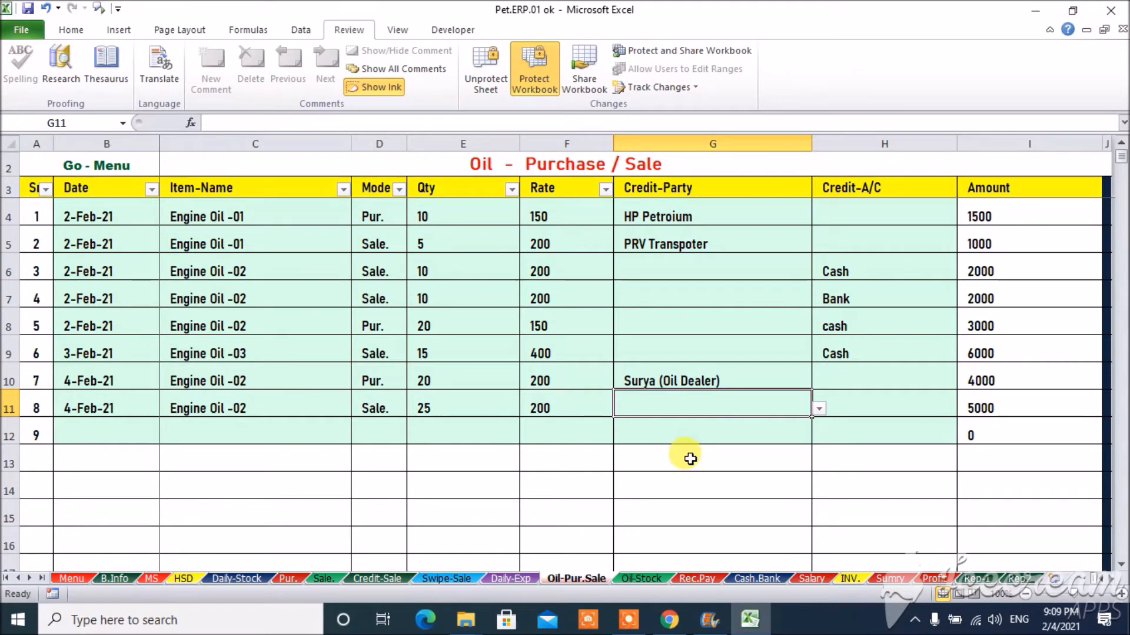
# Try Cash as the Credit-A/C of entry 8, the 4-Feb-21 oil sale, and replace it with Bank.
pyautogui.click(879, 411)
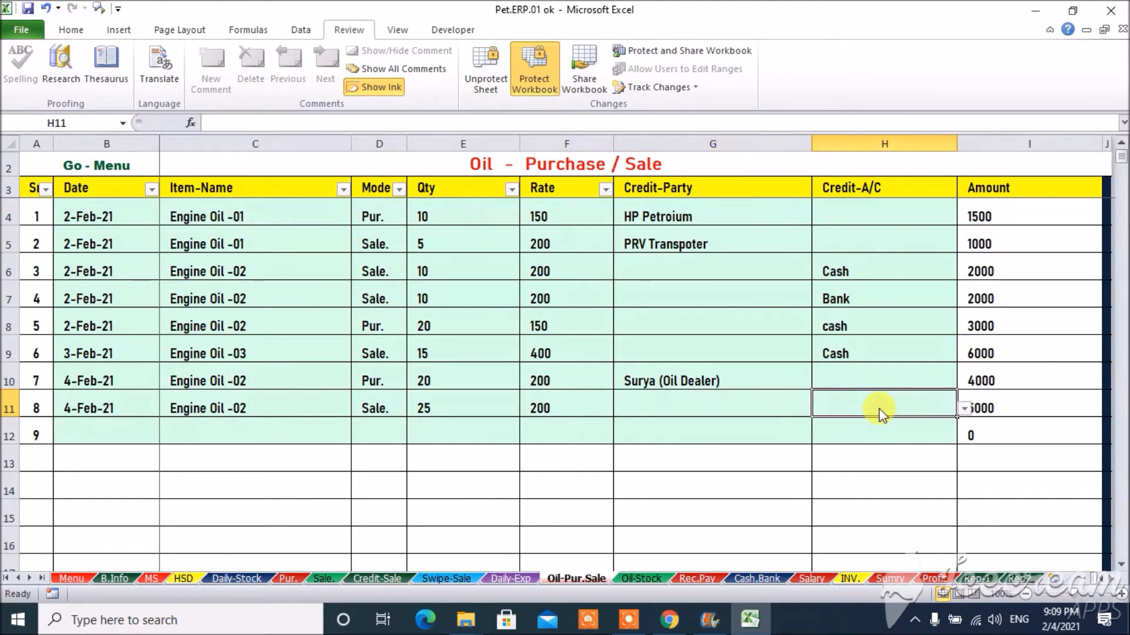
pyautogui.click(964, 408)
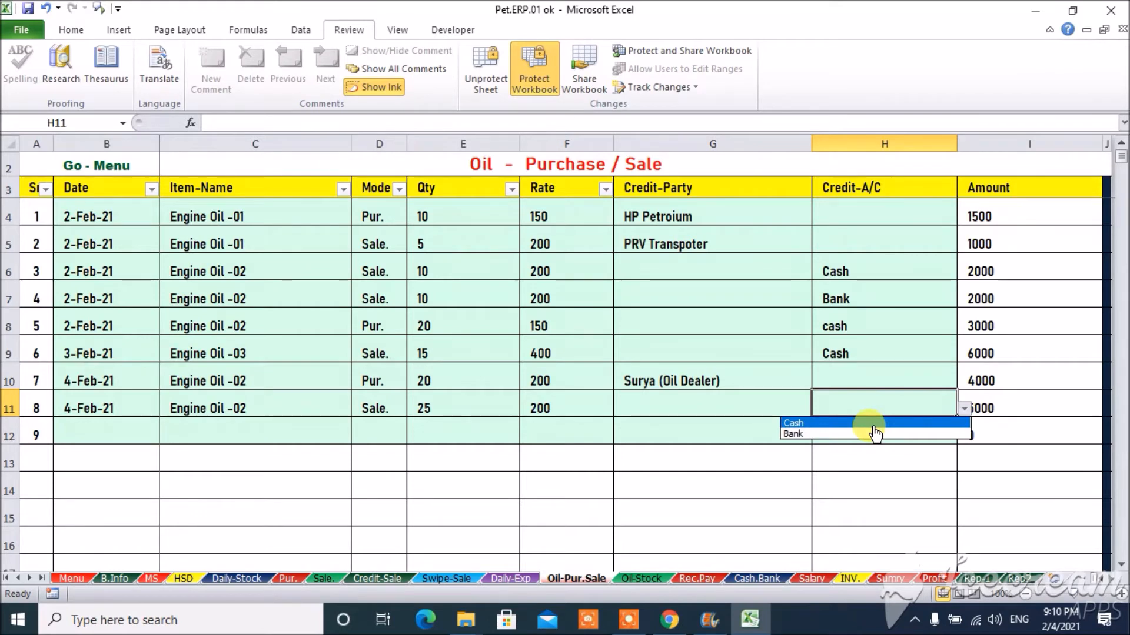
pyautogui.click(873, 425)
pyautogui.click(965, 410)
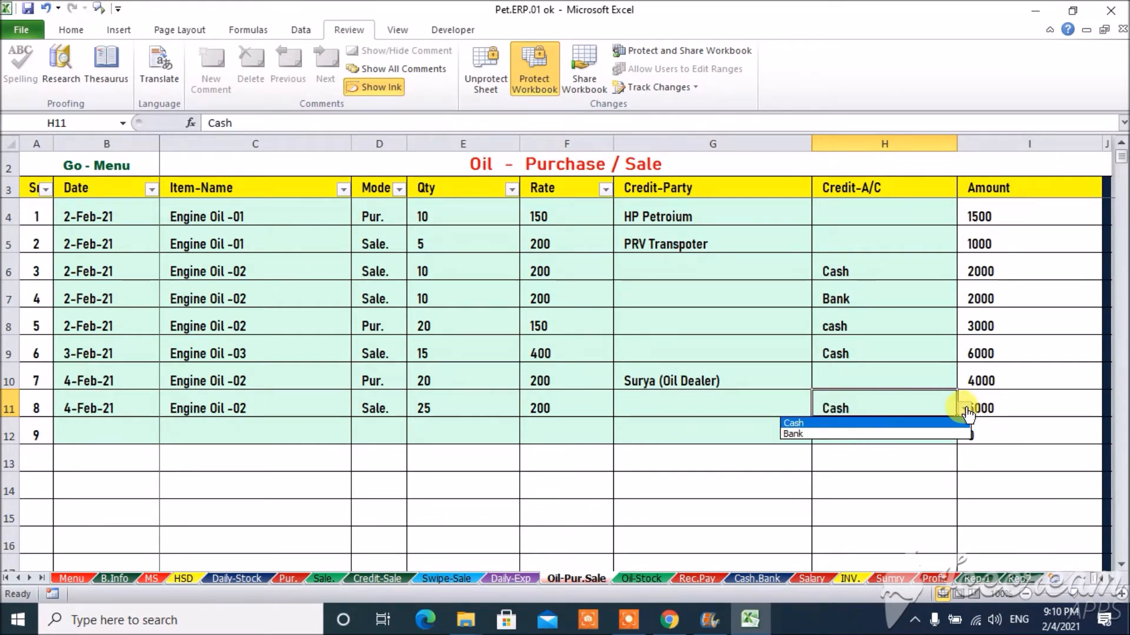
pyautogui.click(886, 436)
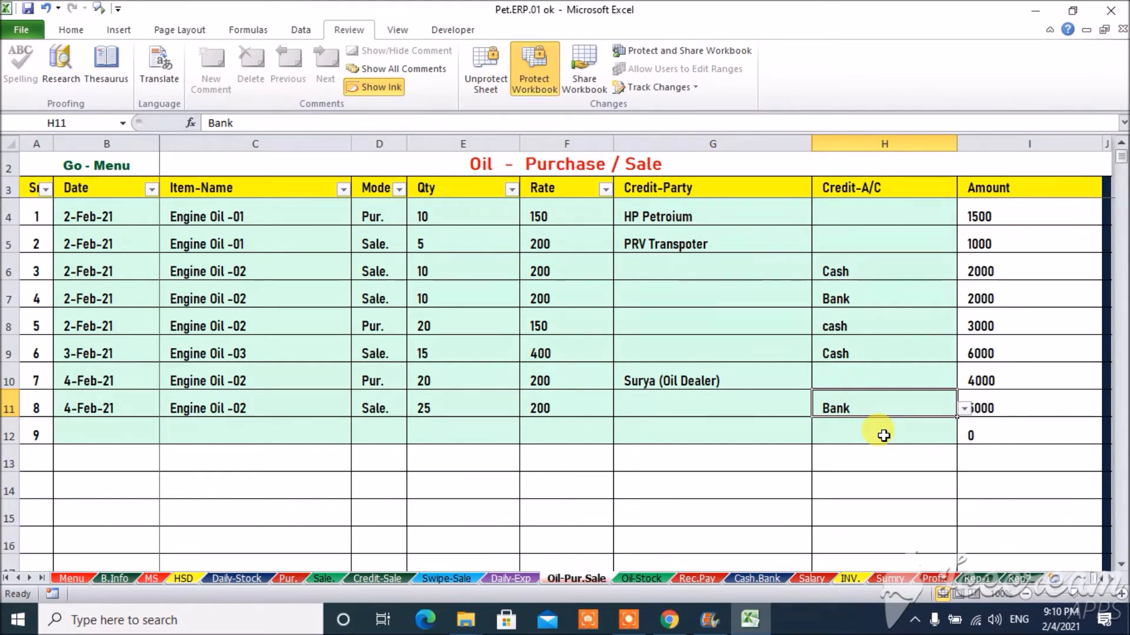
# Switch the Oil-Stock book's item to Engine Oil -02 to show its purchase and sale quantities and amounts.
pyautogui.click(642, 580)
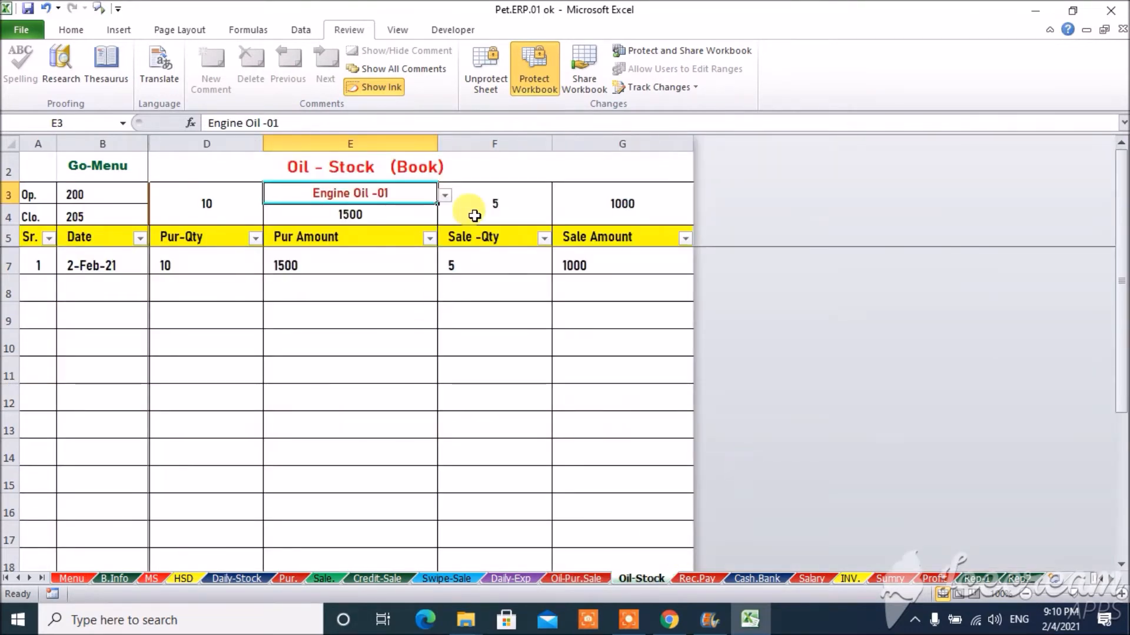
pyautogui.click(446, 196)
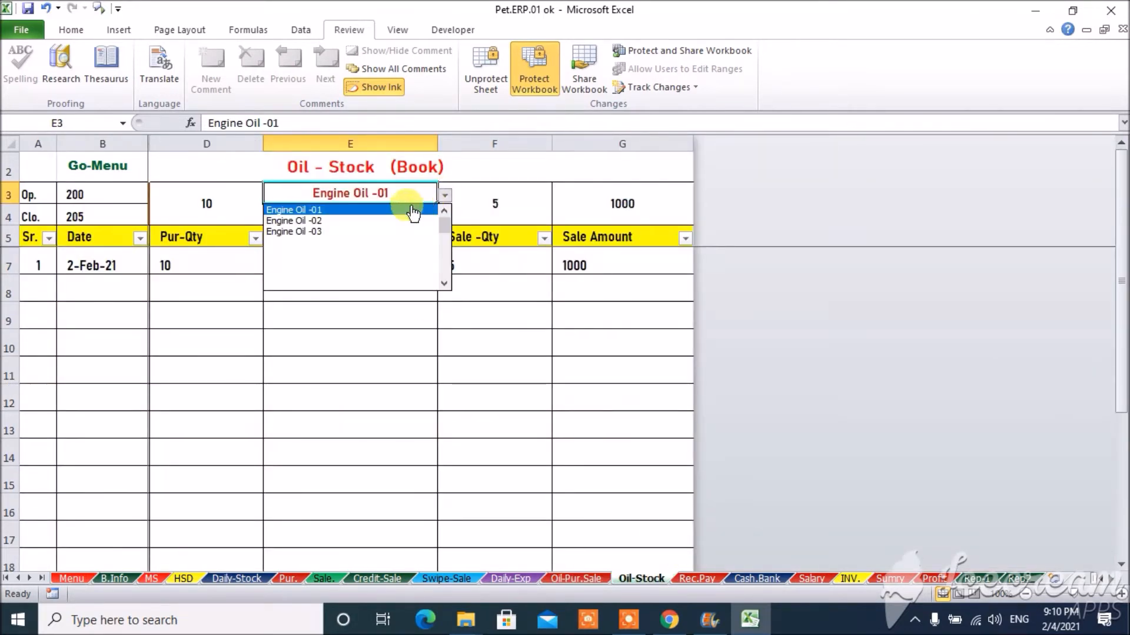
pyautogui.click(399, 223)
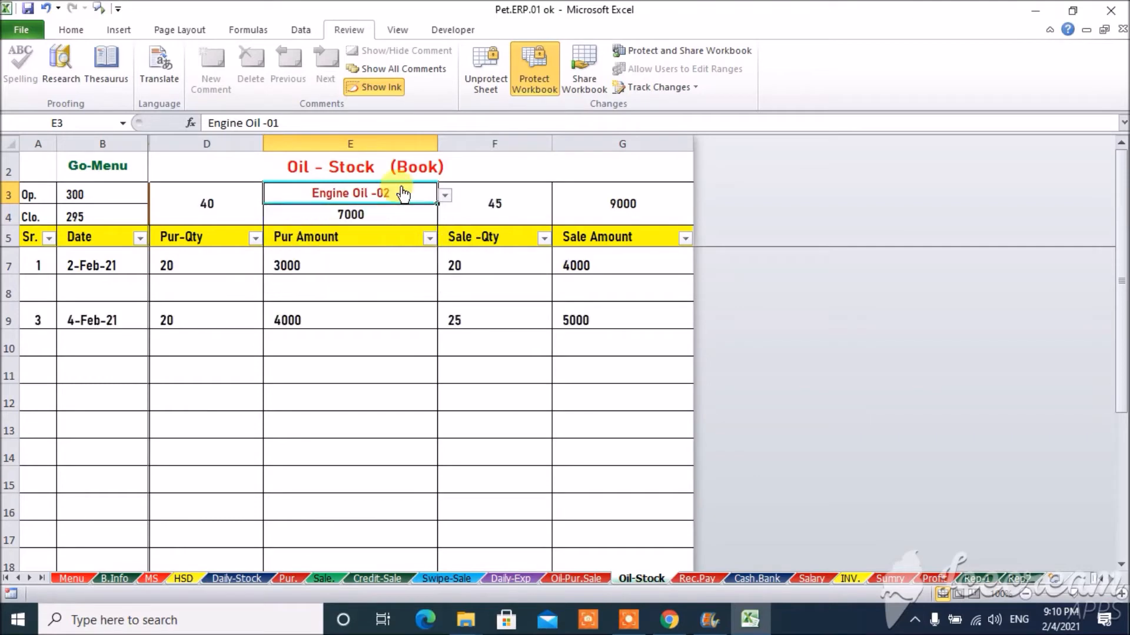
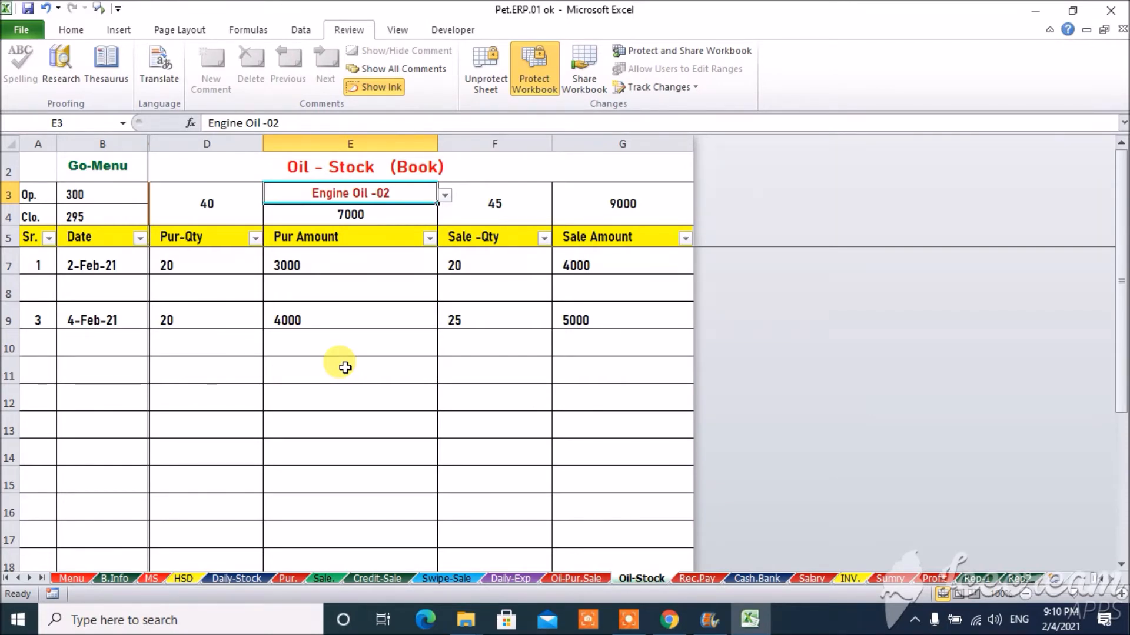
# Open the Rec.Pay sheet and enter the date 04-feb for the fourth entry in row 8.
pyautogui.click(697, 579)
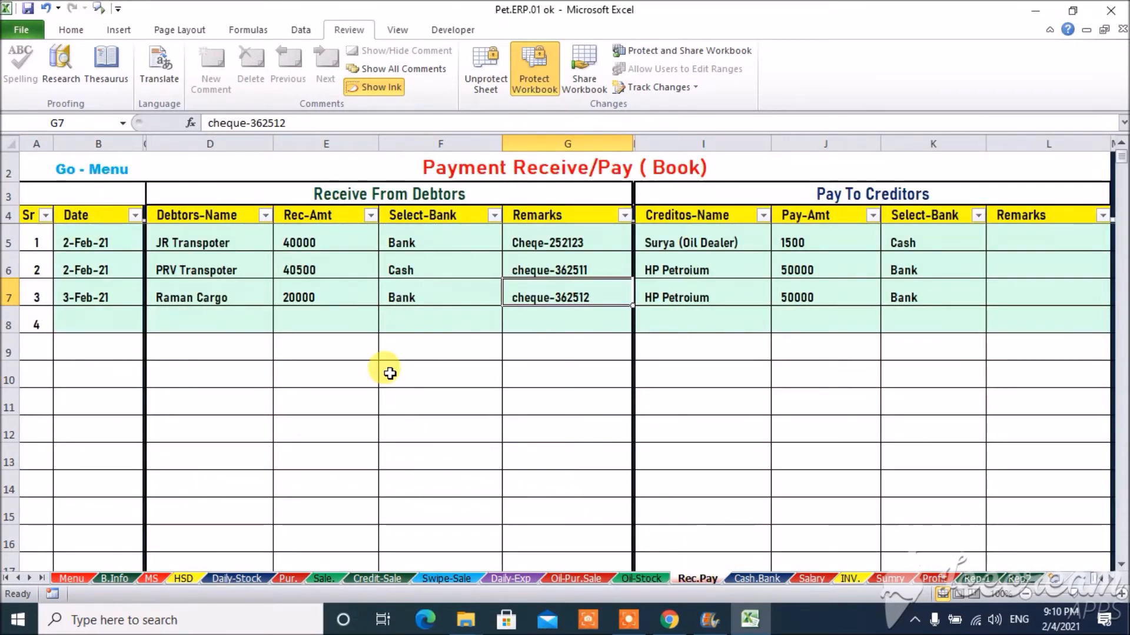
pyautogui.doubleClick(94, 321)
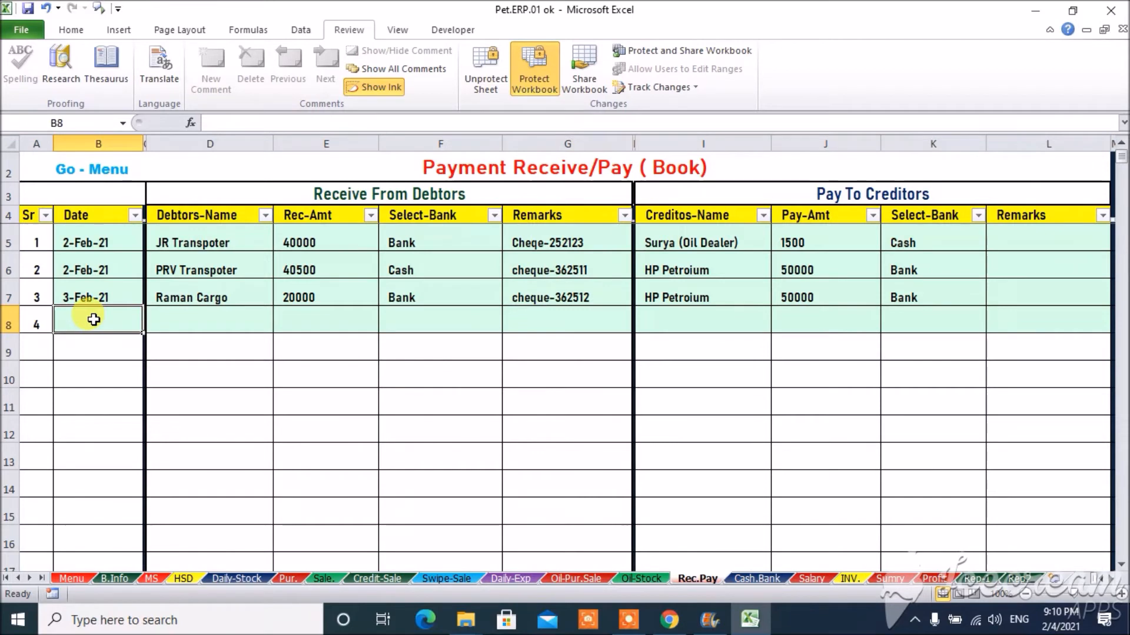
pyautogui.write('04-feb')
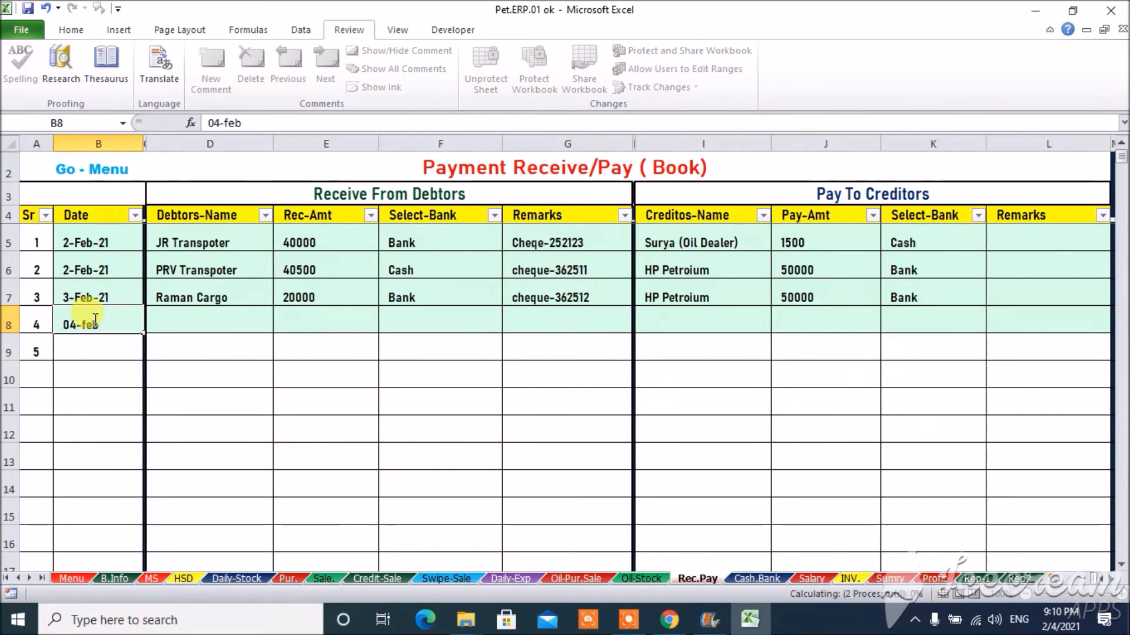
pyautogui.press('Return')
pyautogui.press('Up')
pyautogui.press('Right')
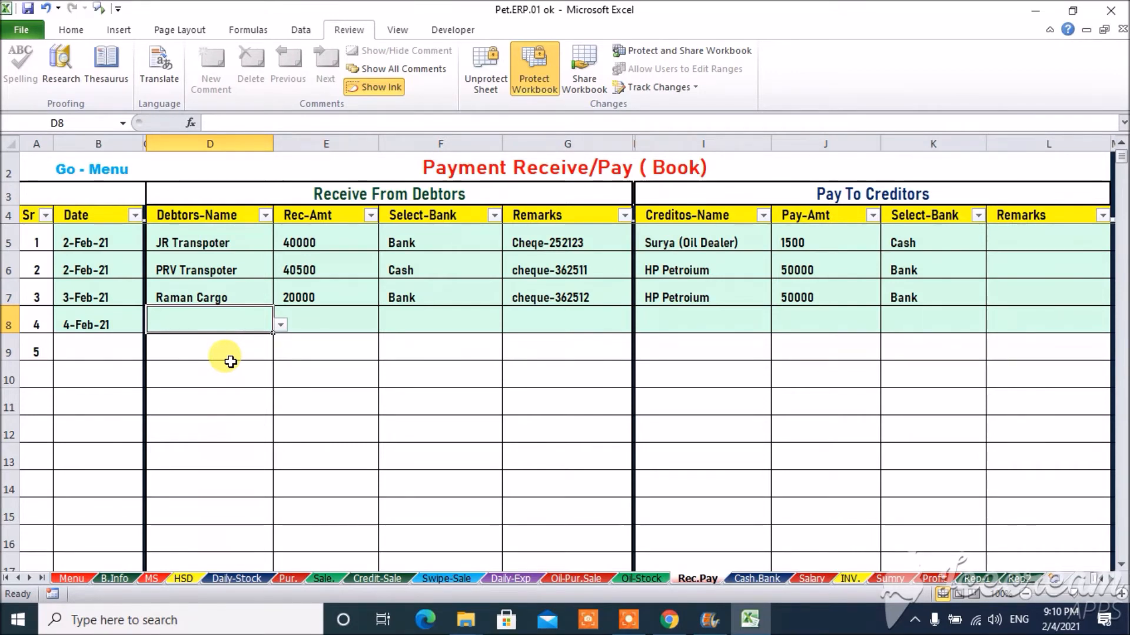
pyautogui.hotkey('alt', 'Down')
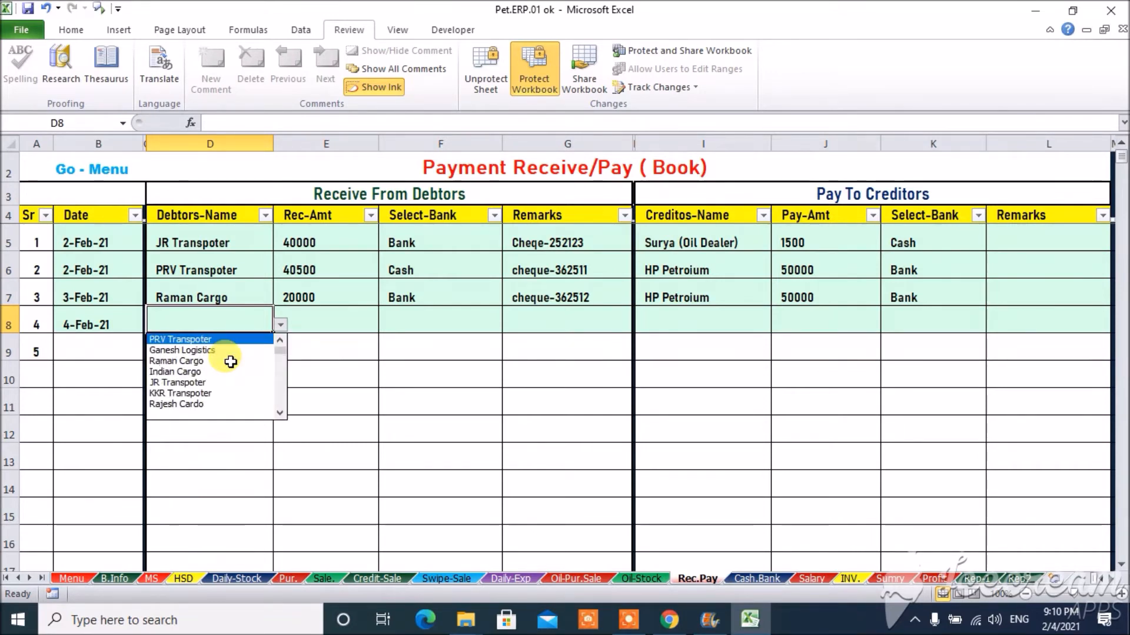
pyautogui.press('Down')
pyautogui.press('Down')
pyautogui.press('Down')
pyautogui.press('Down')
pyautogui.press('Down')
pyautogui.press('Down')
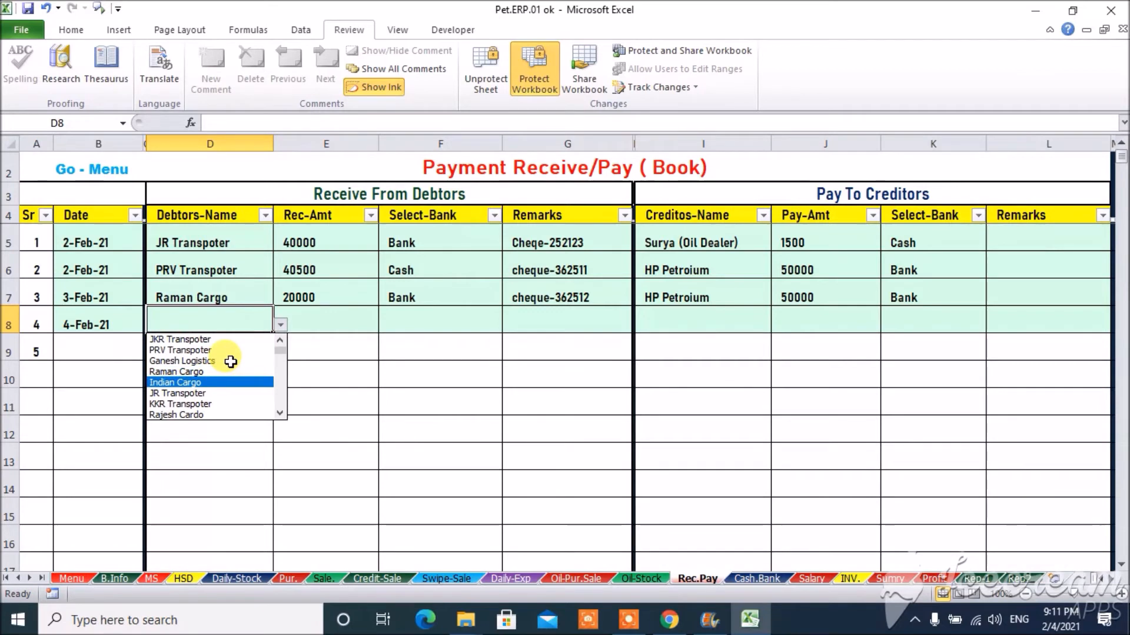
pyautogui.press('Down')
pyautogui.press('Return')
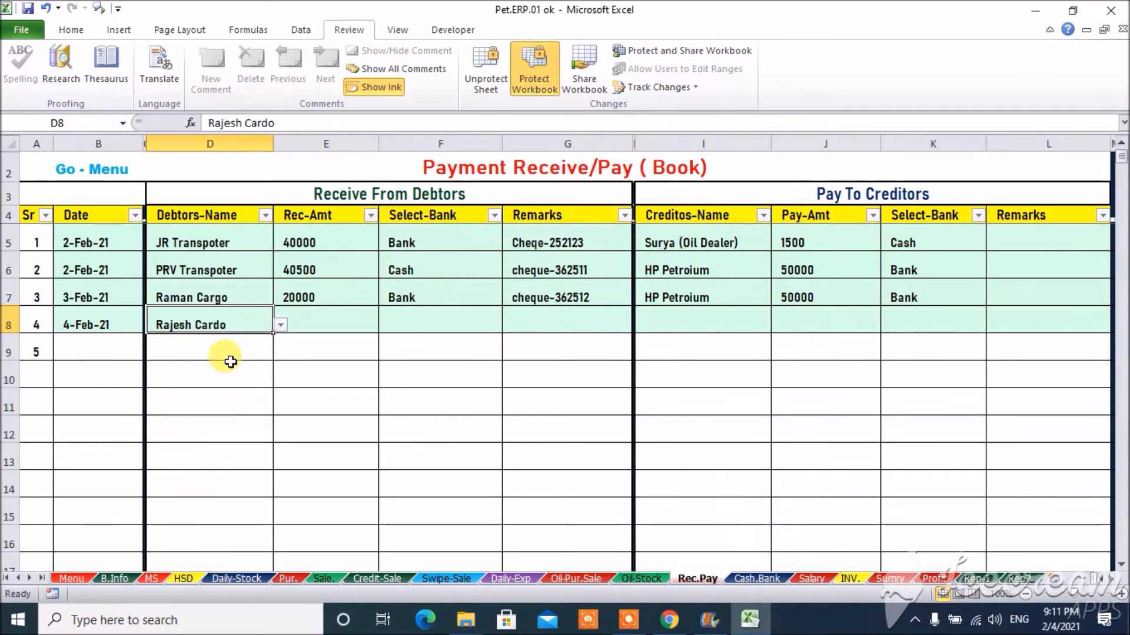
# Check the Credit-Sale sheet for the debtor's sale, and enter 20000 as the fourth entry's received amount on the Rec.Pay sheet.
pyautogui.press('Tab')
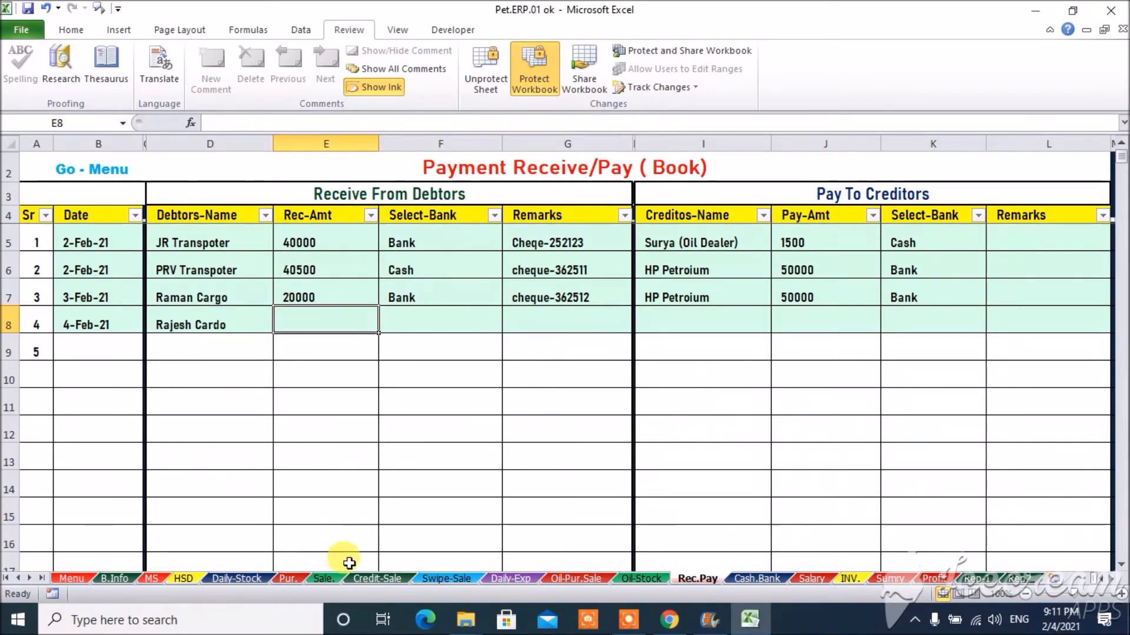
pyautogui.click(369, 579)
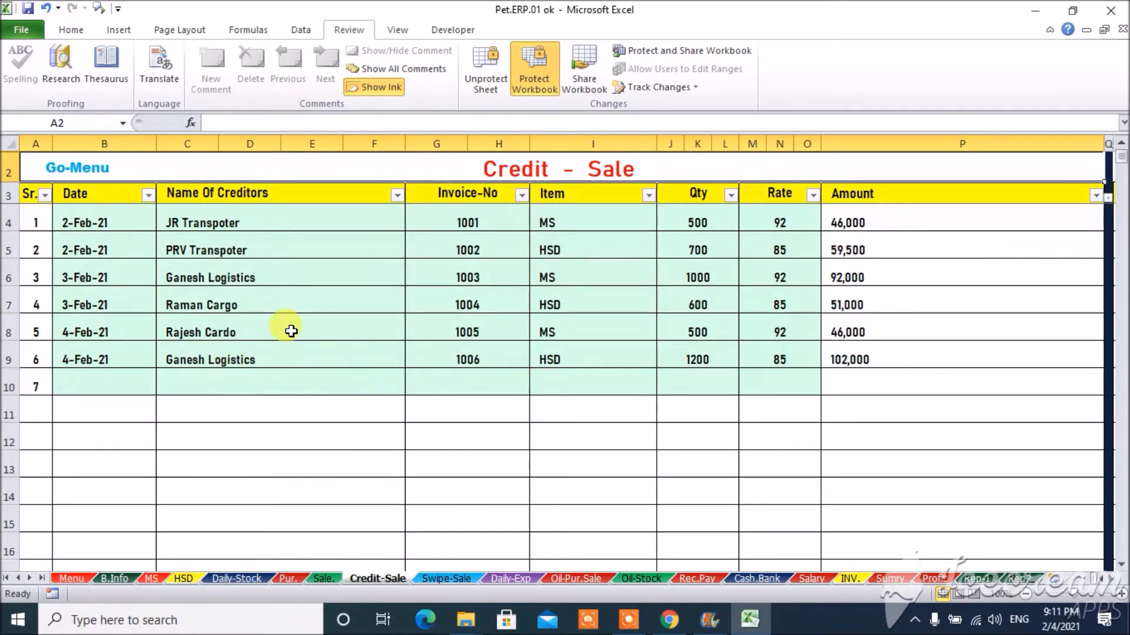
pyautogui.click(708, 579)
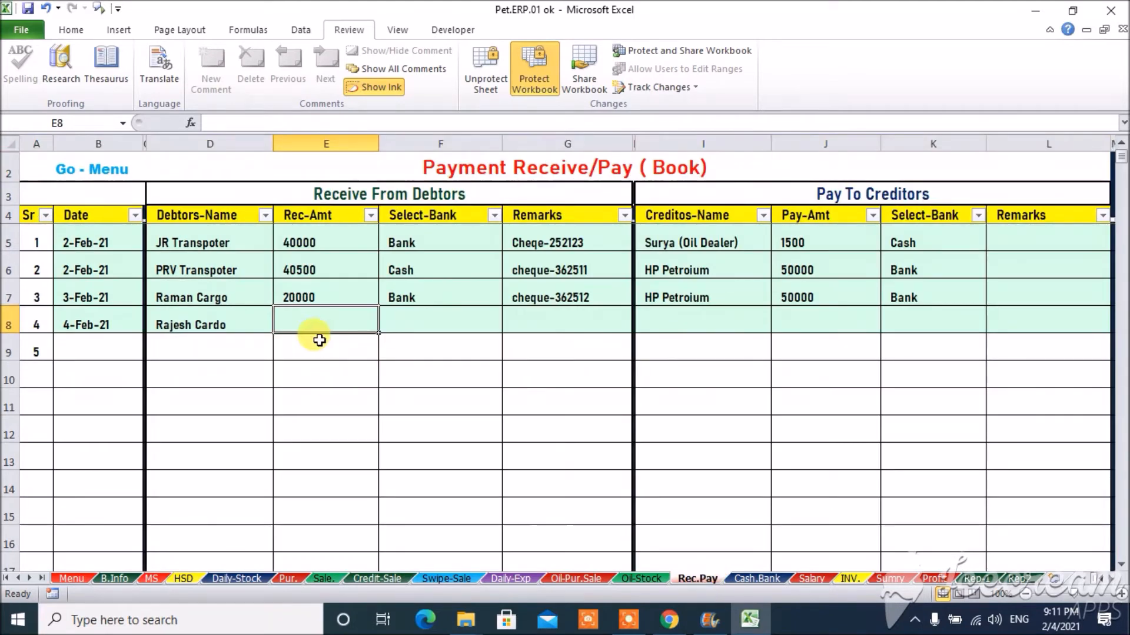
pyautogui.write('20000')
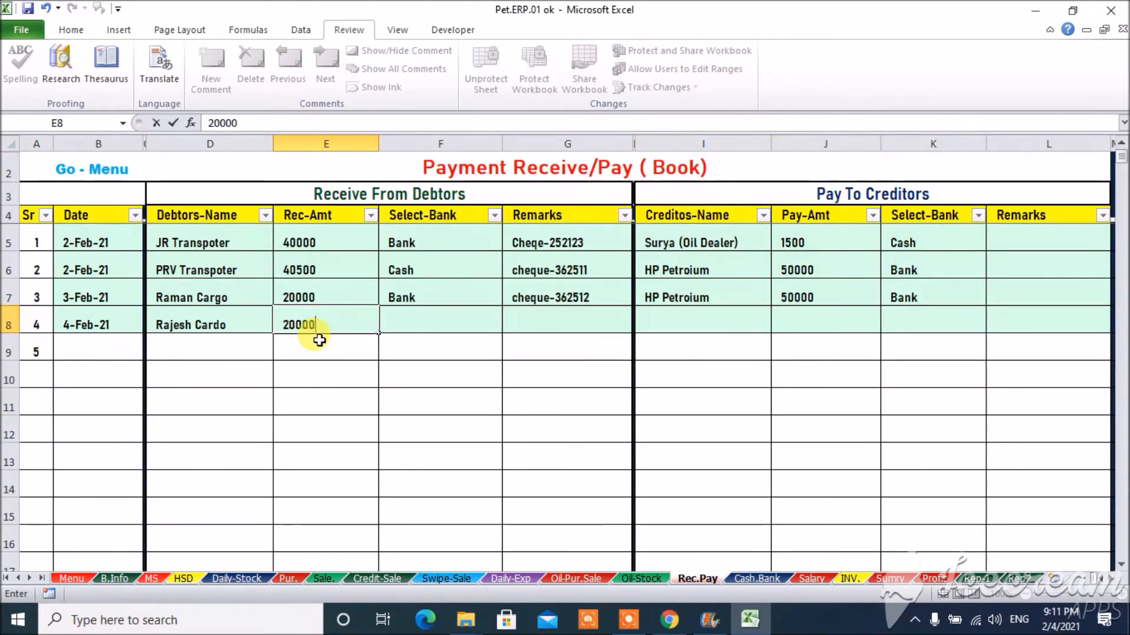
pyautogui.press('Tab')
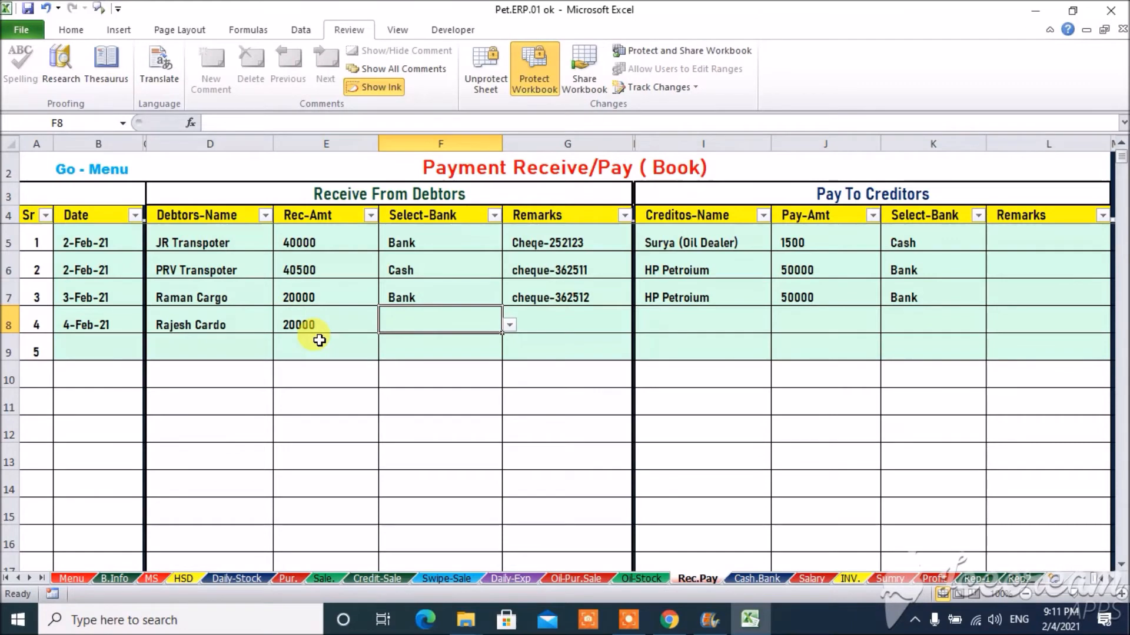
# Set the fourth receipt's payment mode to Bank and fill its remarks with "Cheque" and the cheque number.
pyautogui.hotkey('alt', 'Down')
pyautogui.press('Down')
pyautogui.press('Down')
pyautogui.press('Return')
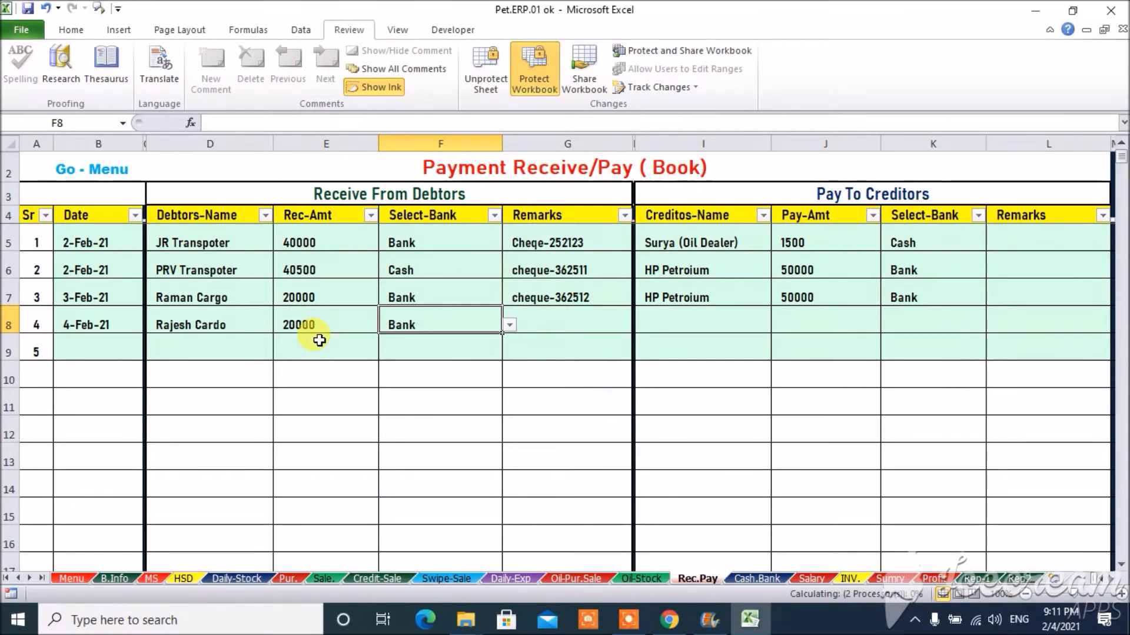
pyautogui.press('Tab')
pyautogui.write('Ce')
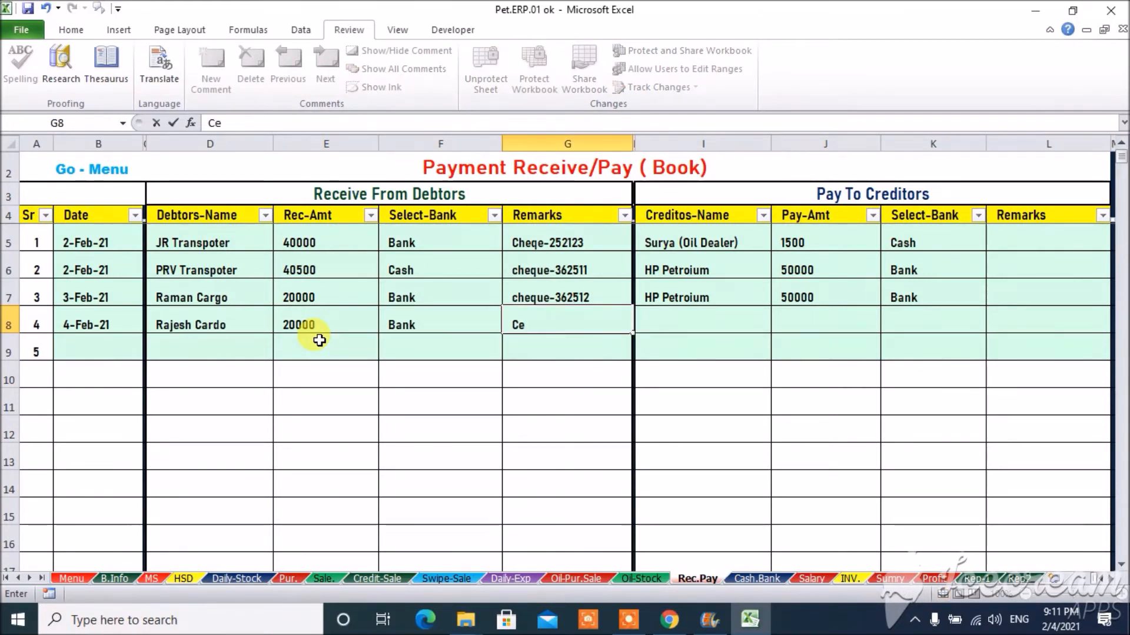
pyautogui.press('BackSpace')
pyautogui.write('he')
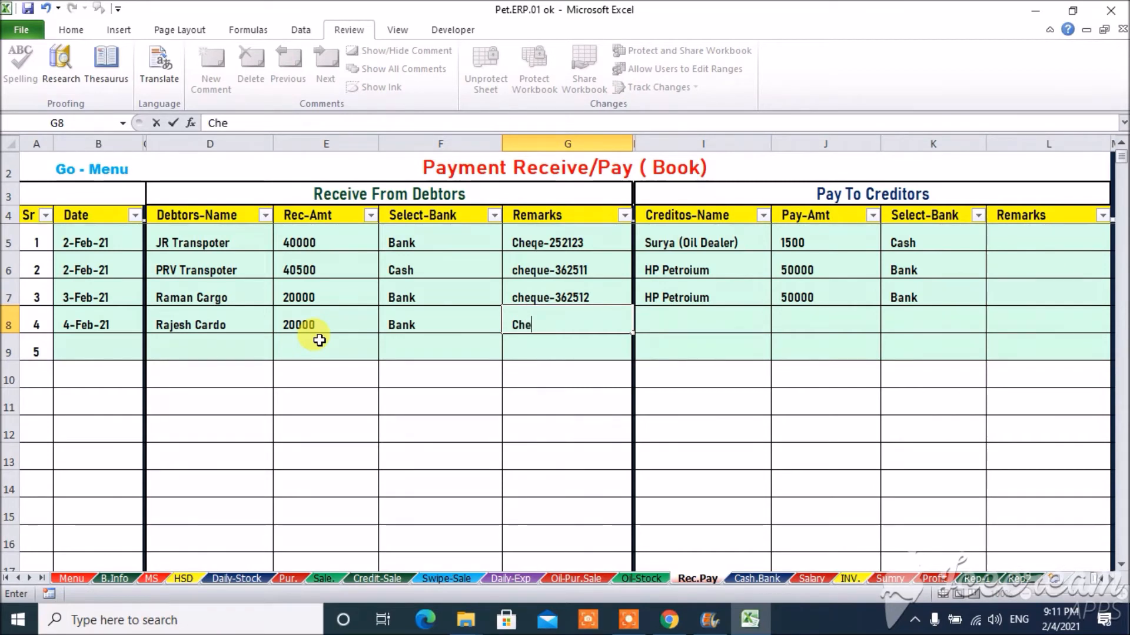
pyautogui.write('que 223652')
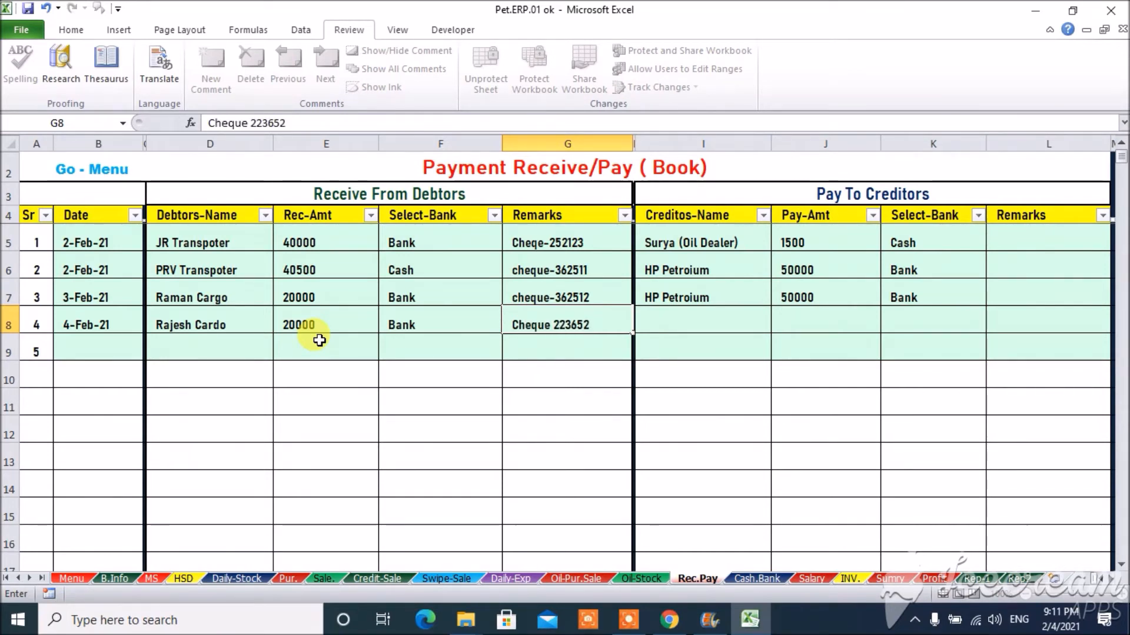
pyautogui.click(319, 340)
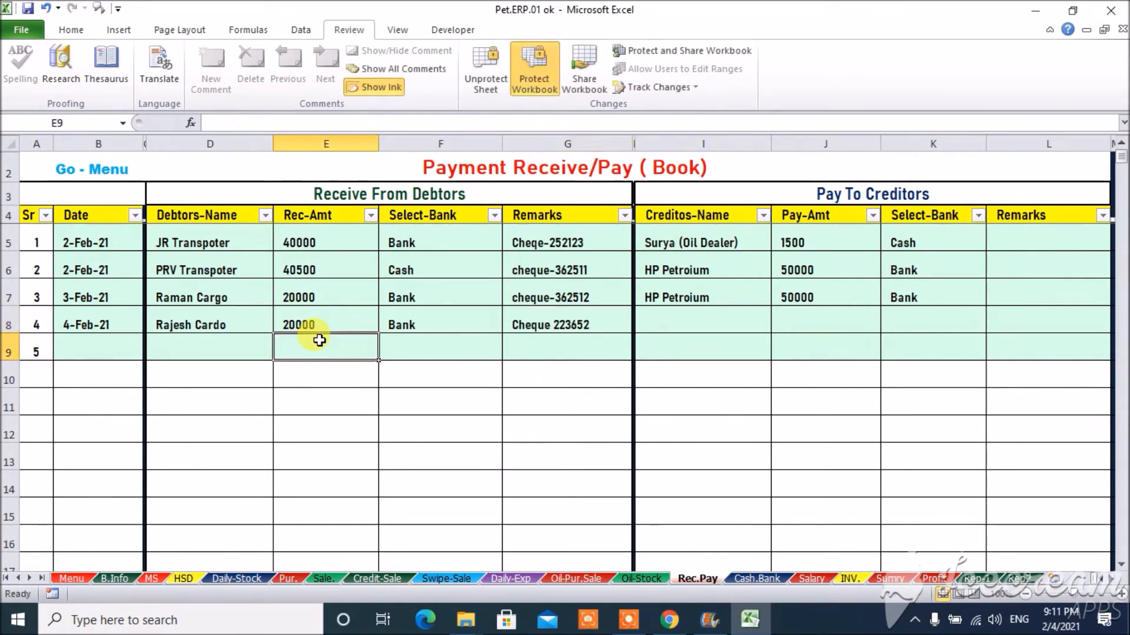
# Look through the payment mode options of the fourth receipt and keep Bank.
pyautogui.click(439, 323)
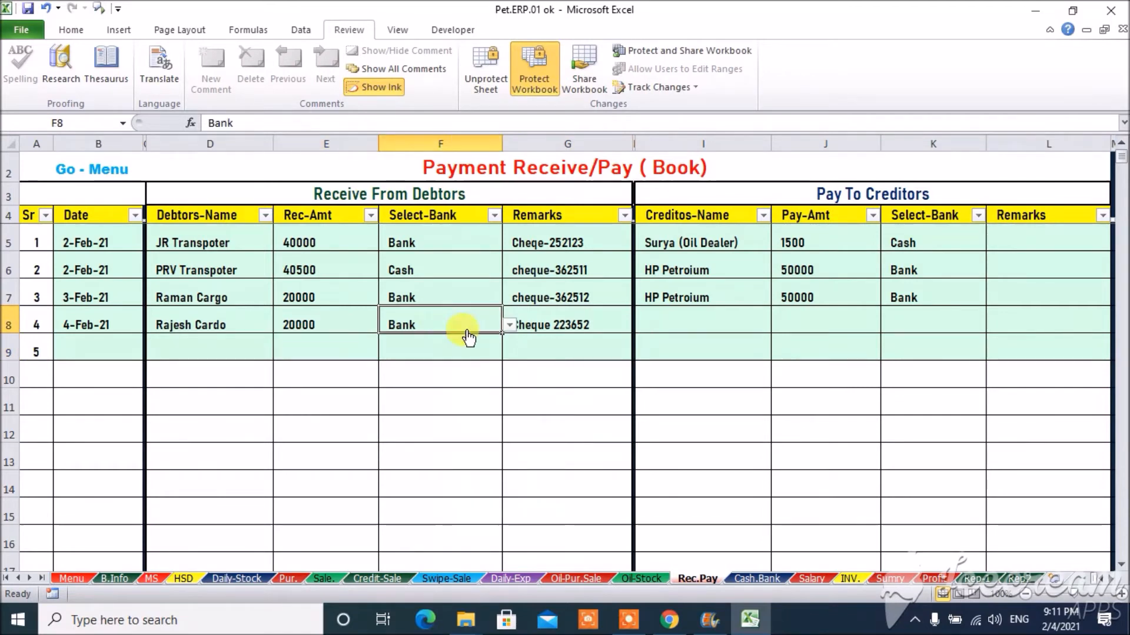
pyautogui.click(509, 325)
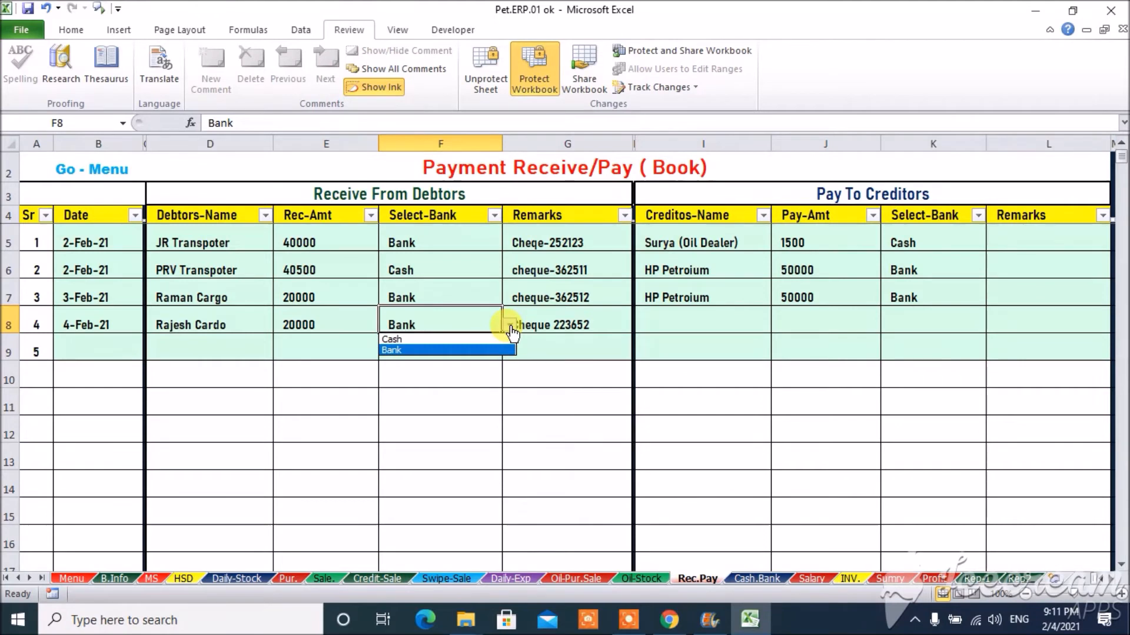
pyautogui.click(478, 350)
# Choose HP Petroium as the creditor in the fourth entry and enter 75000 as the pay amount.
pyautogui.click(661, 319)
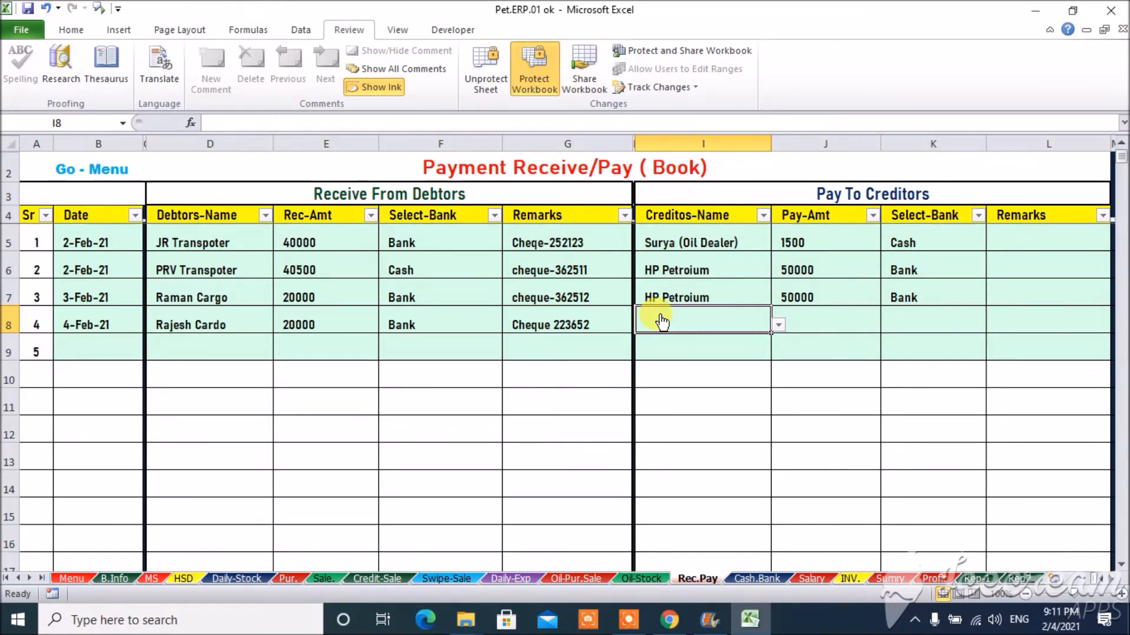
pyautogui.hotkey('alt', 'Down')
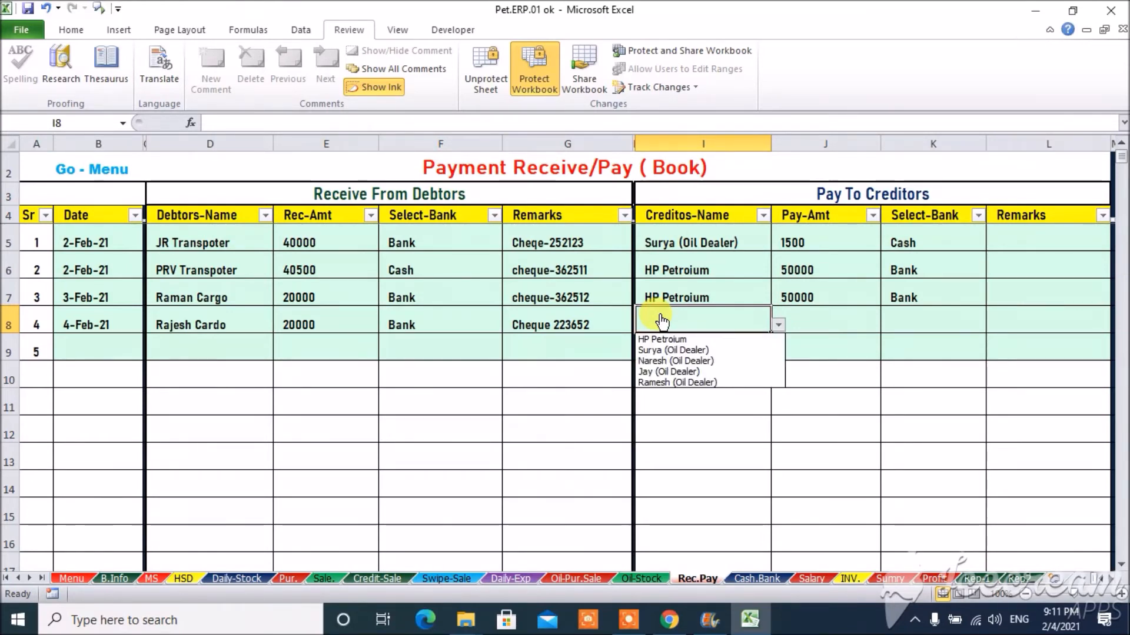
pyautogui.press('Down')
pyautogui.press('Return')
pyautogui.press('Tab')
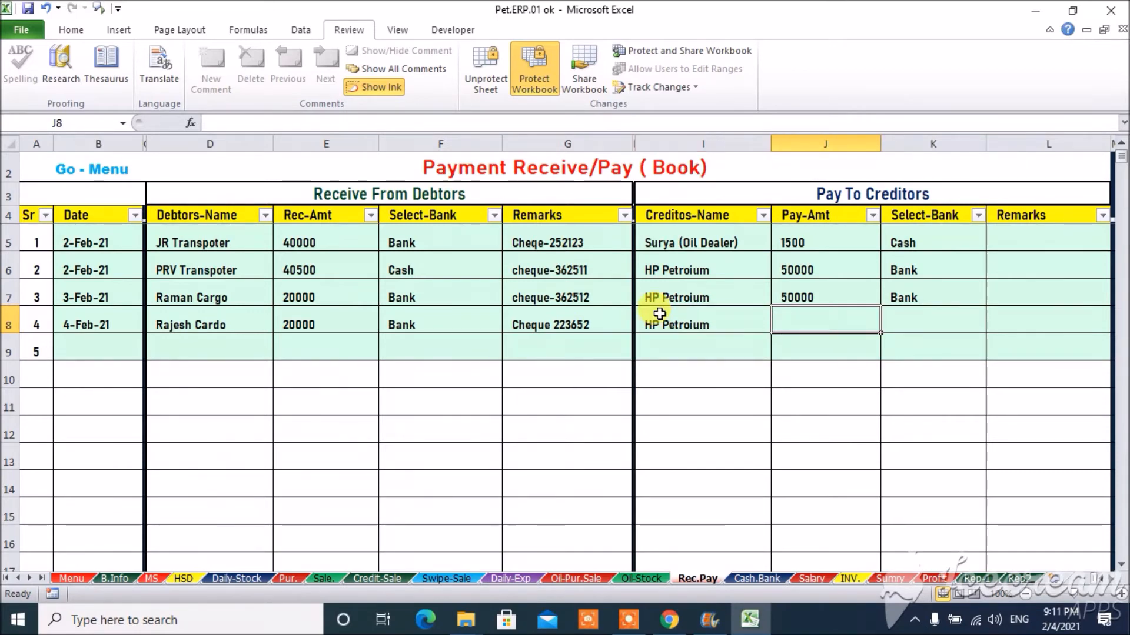
pyautogui.write('75000')
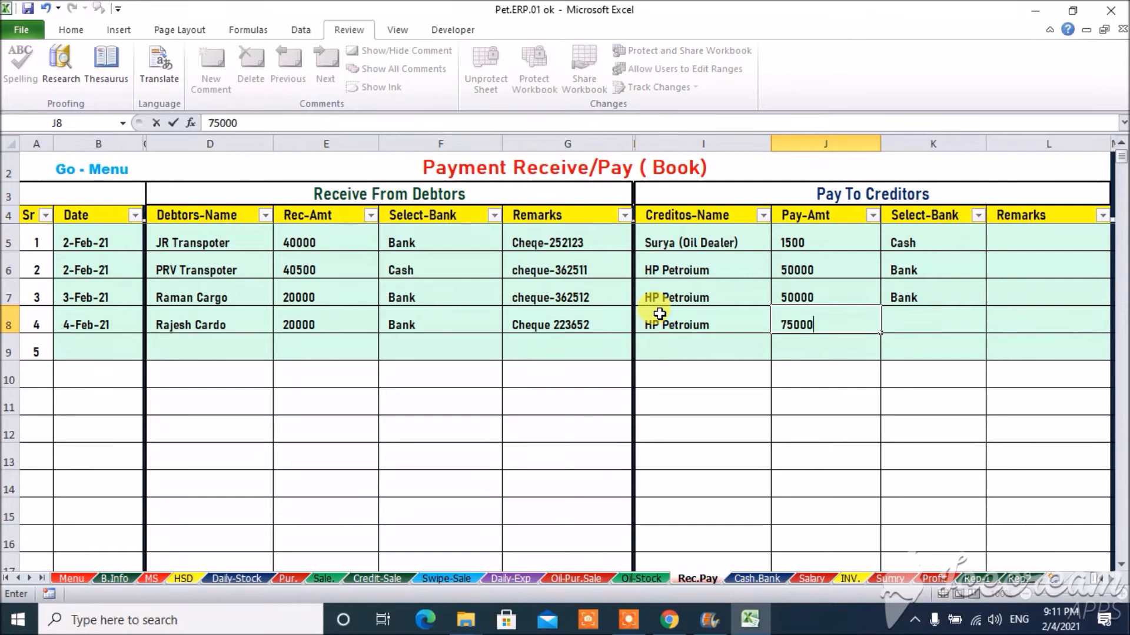
pyautogui.press('Tab')
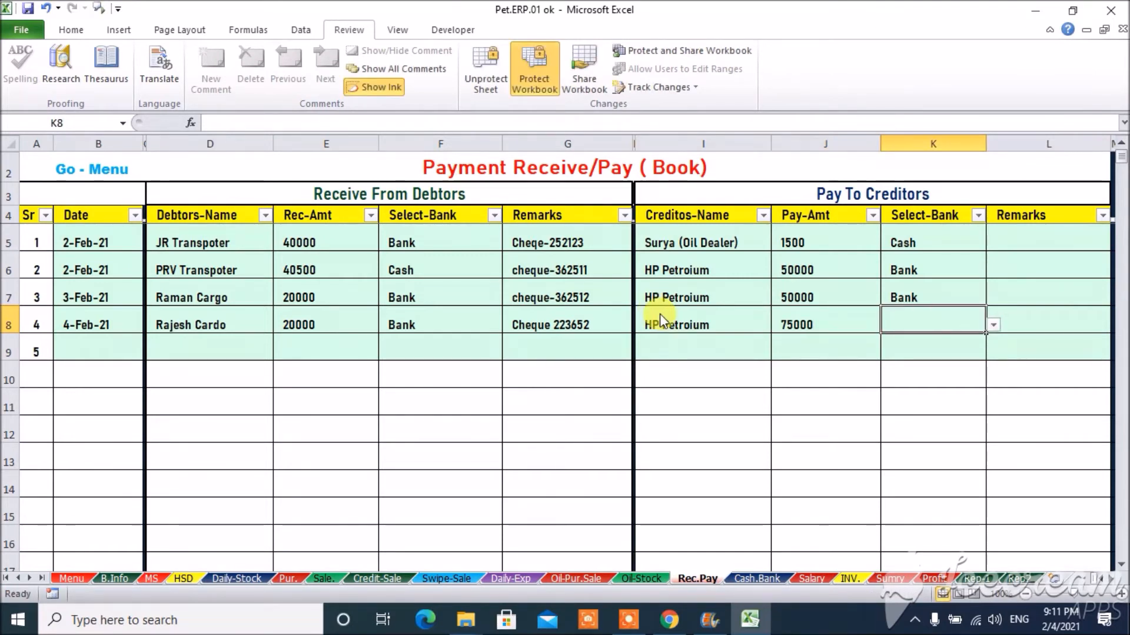
# Set the HP Petroium payment's mode to Bank in row 8 and fill its remarks with "Cheque" and the cheque number.
pyautogui.hotkey('alt', 'Down')
pyautogui.press('Down')
pyautogui.press('Down')
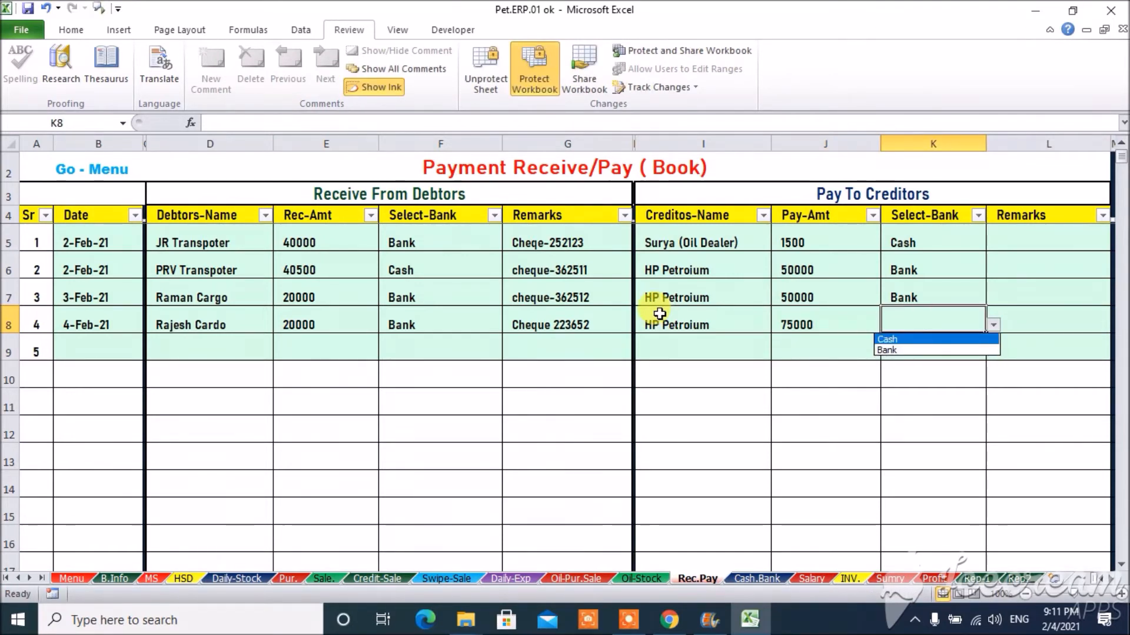
pyautogui.press('Return')
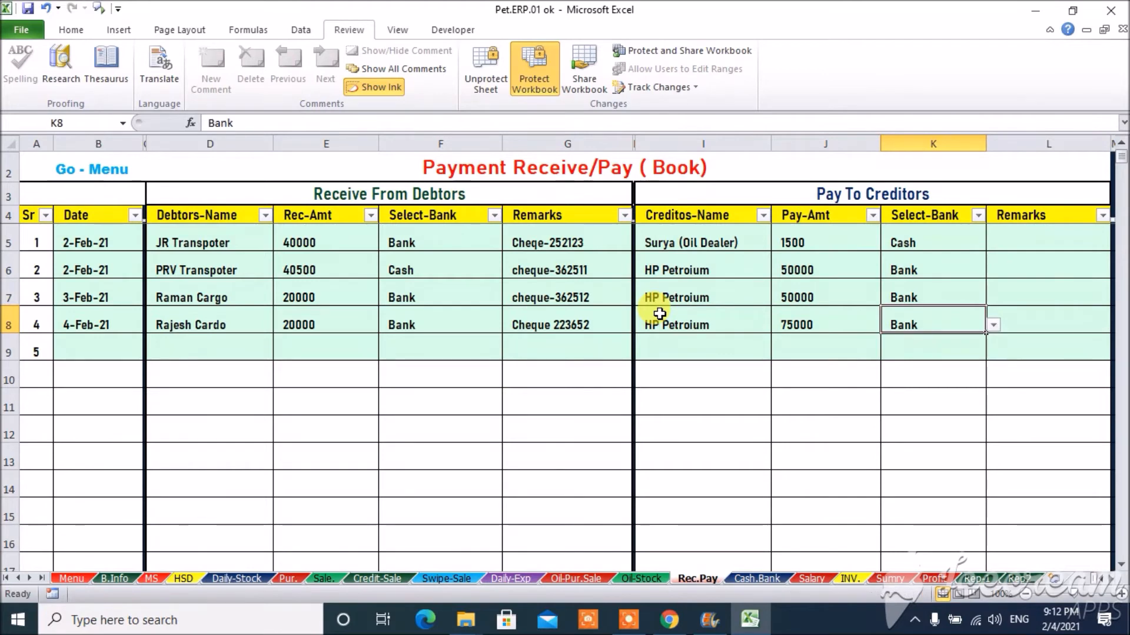
pyautogui.press('Tab')
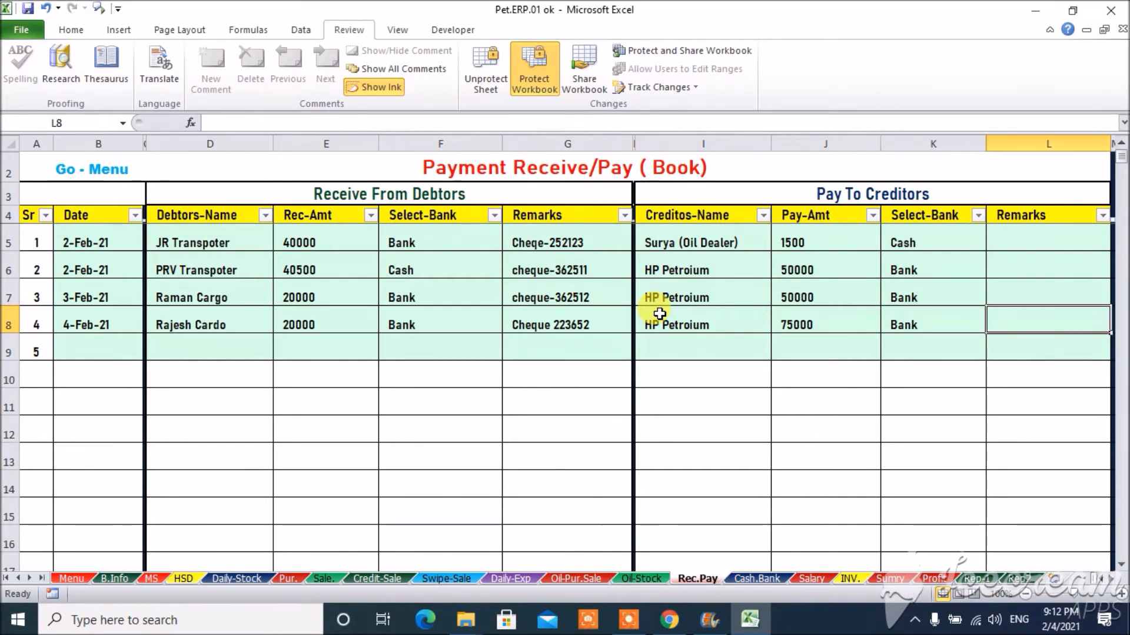
pyautogui.write('Cheq')
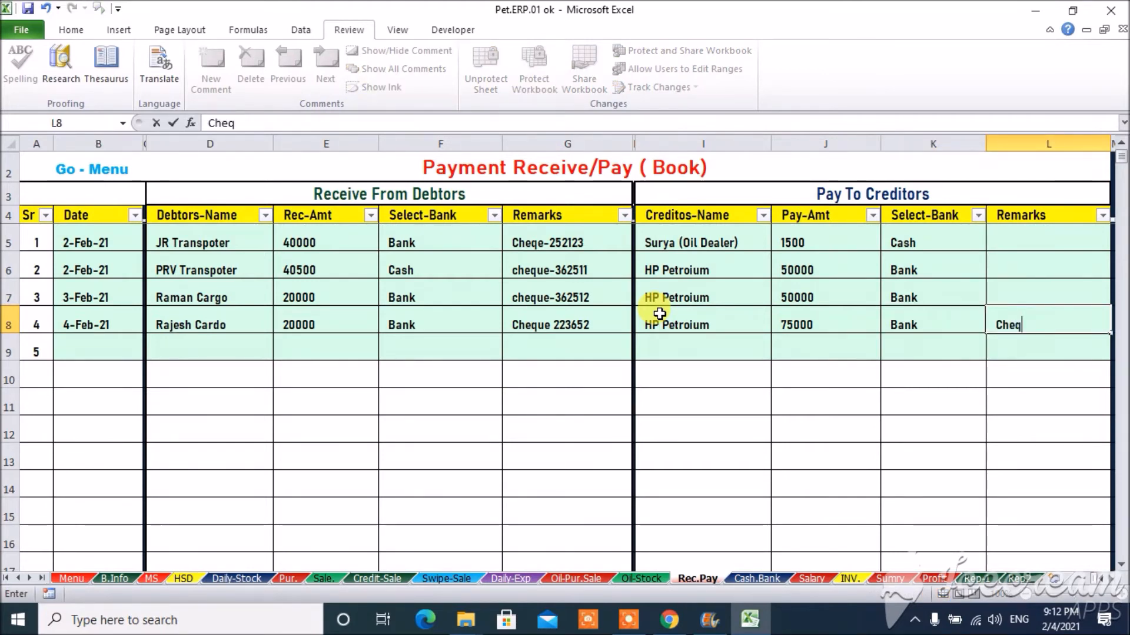
pyautogui.write('ue 2541662')
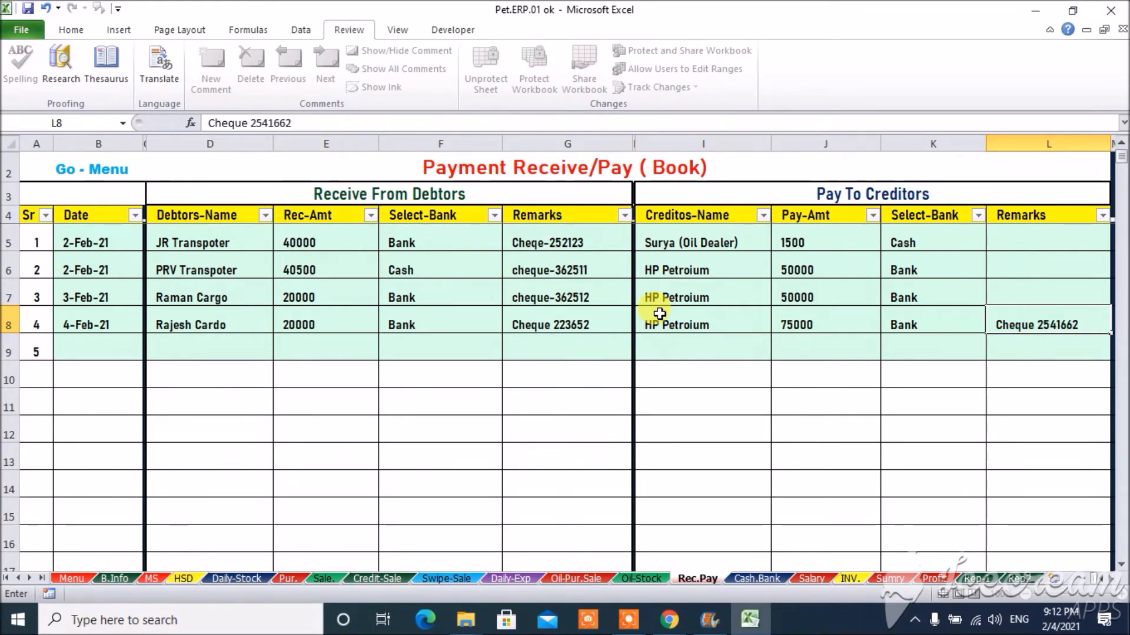
pyautogui.press('Return')
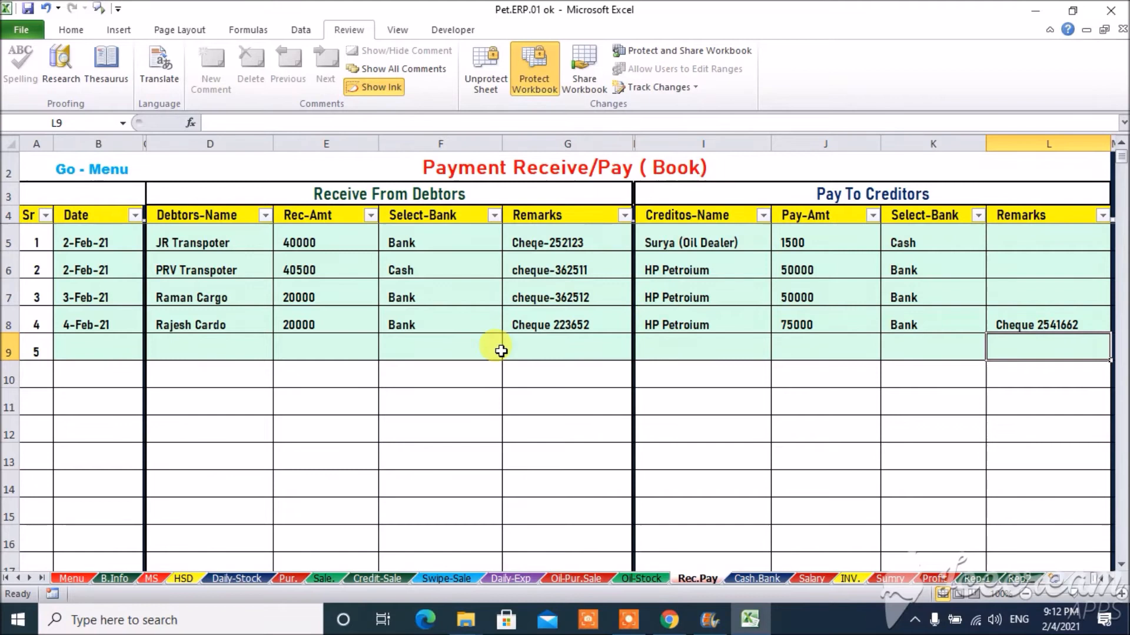
# Fill the date 4-Feb-21 from the row above into the fifth entry in row 9.
pyautogui.click(96, 343)
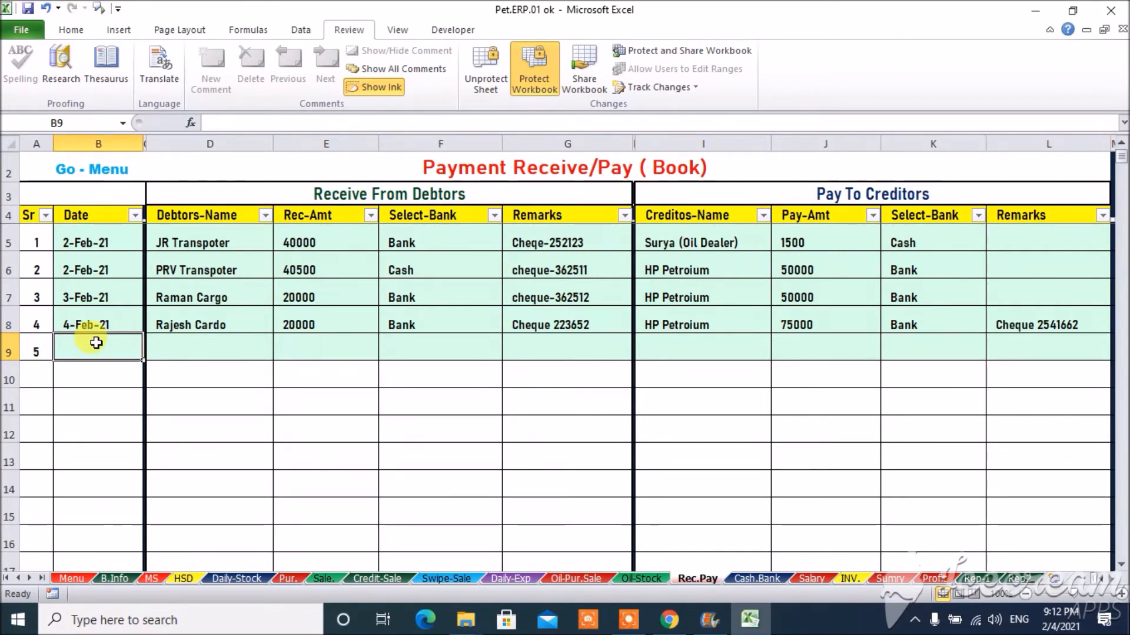
pyautogui.hotkey('ctrl', 'd')
pyautogui.press('Tab')
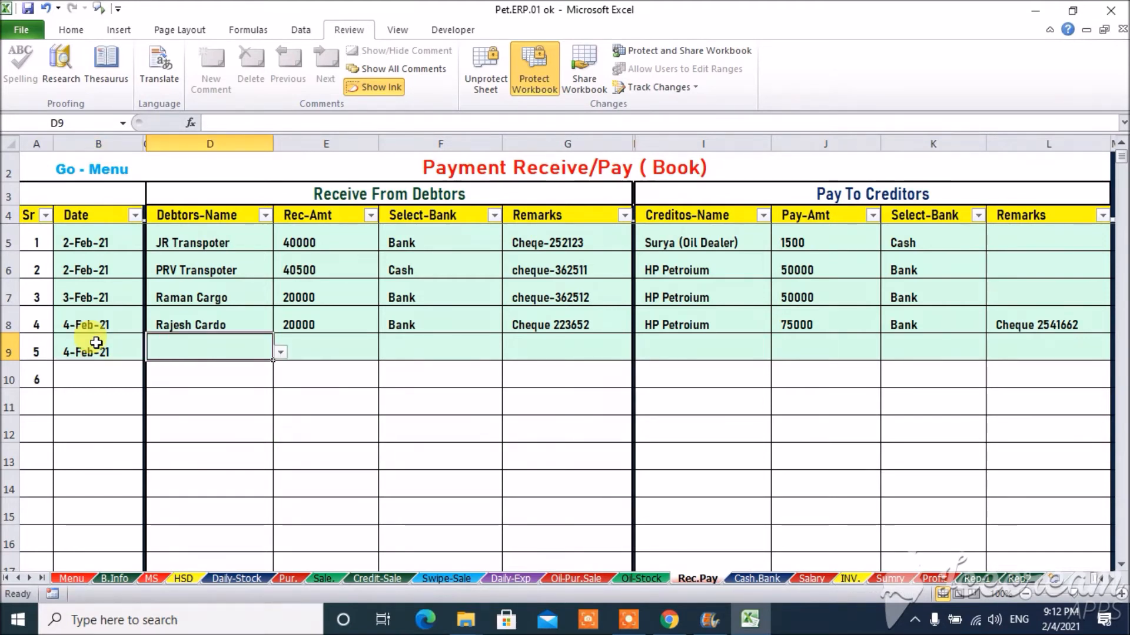
# Choose Ganesh Logistics as the debtor of the fifth entry in row 9.
pyautogui.hotkey('alt', 'Down')
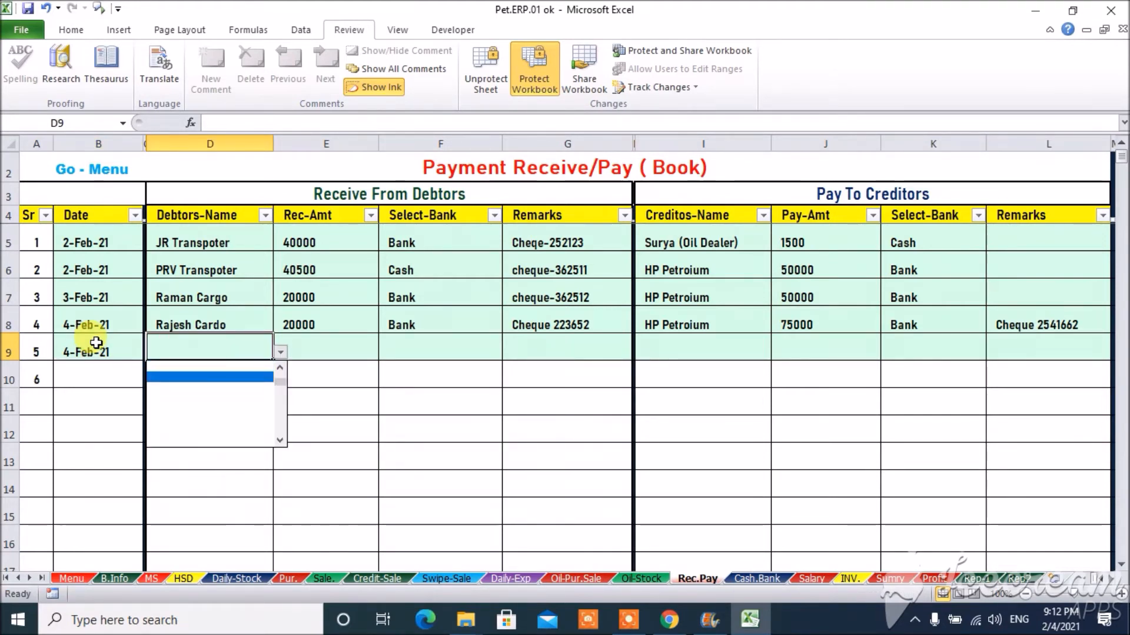
pyautogui.press('Down')
pyautogui.press('Down')
pyautogui.press('Down')
pyautogui.press('Down')
pyautogui.press('Down')
pyautogui.press('Down')
pyautogui.press('Down')
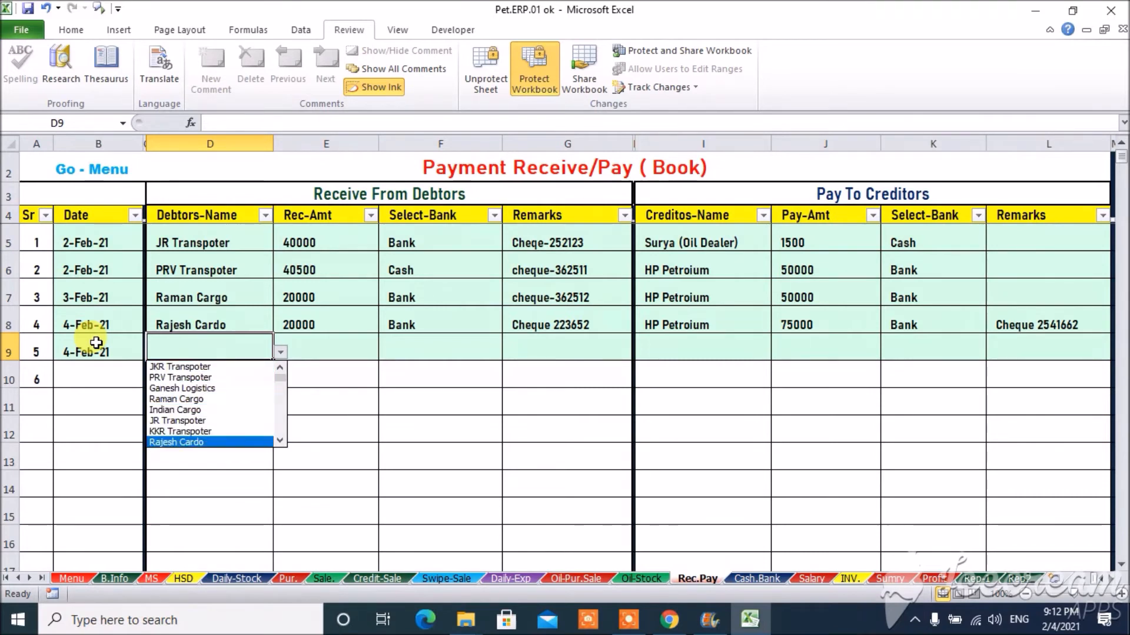
pyautogui.press('Up')
pyautogui.press('Up')
pyautogui.press('Up')
pyautogui.press('Up')
pyautogui.press('Up')
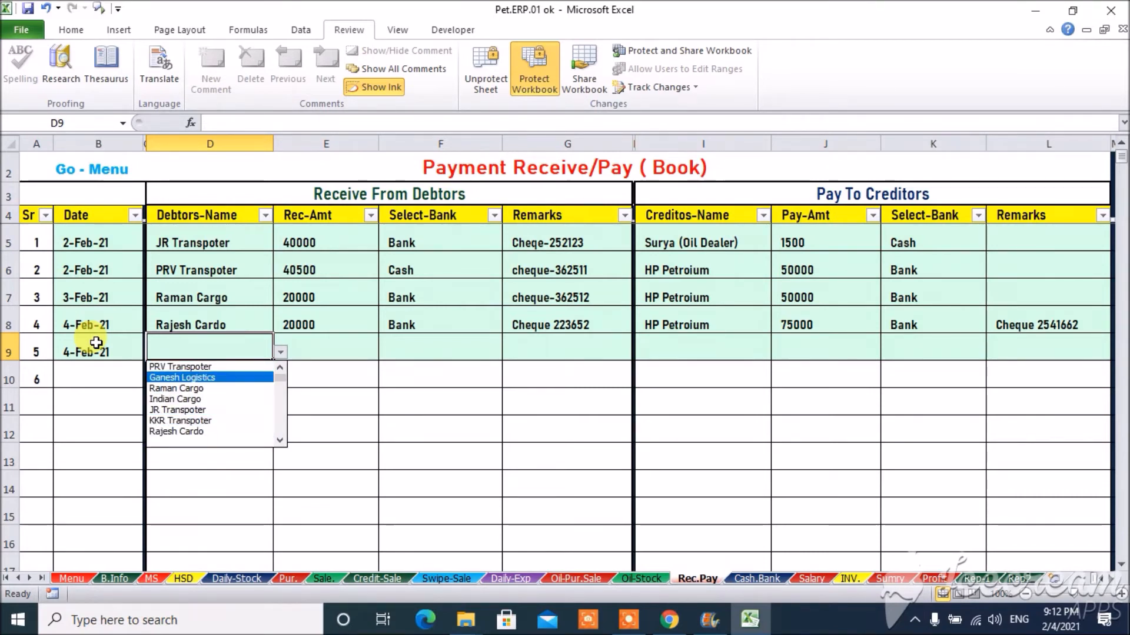
pyautogui.press('Tab')
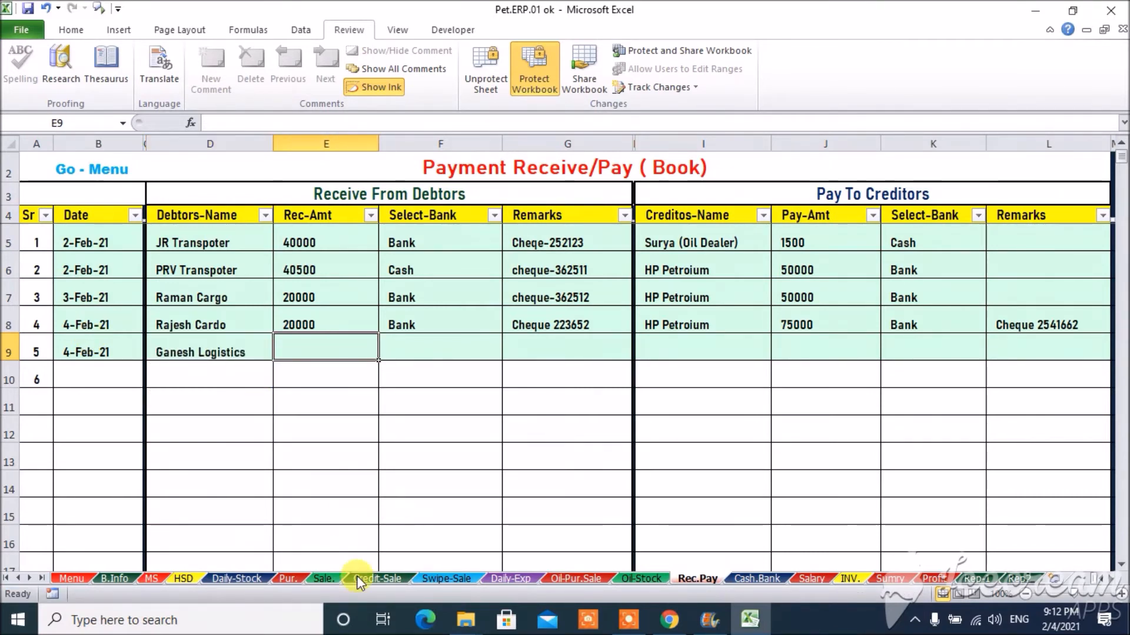
# Check Ganesh Logistics' entries in the Credit-Sale sheet and enter 50000 as its received amount in row 9 of Rec.Pay.
pyautogui.click(403, 578)
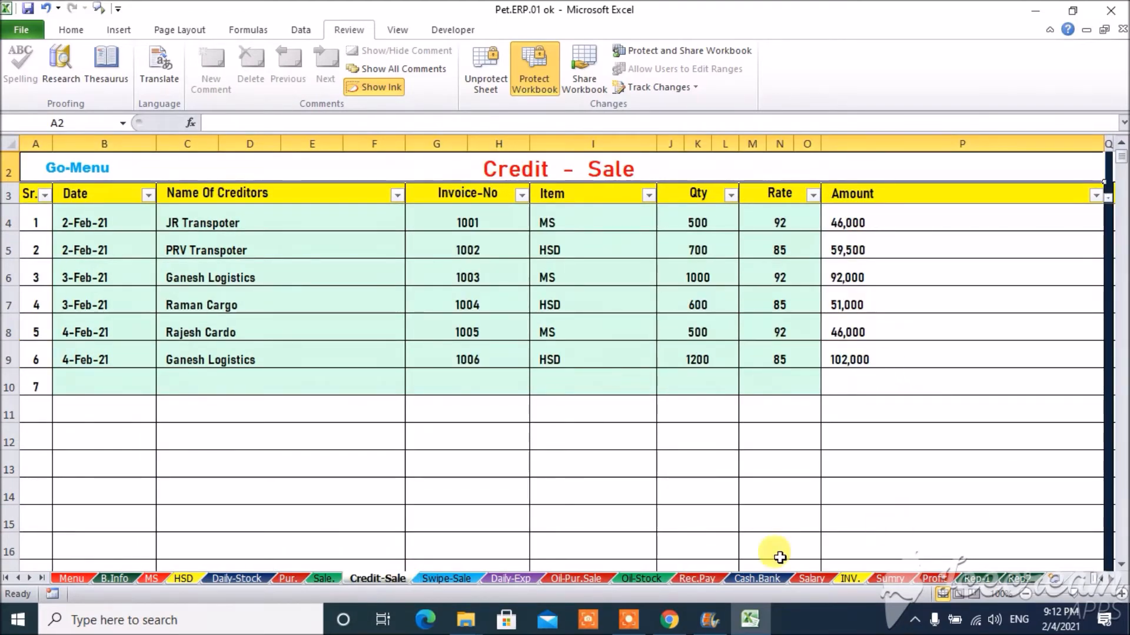
pyautogui.click(700, 579)
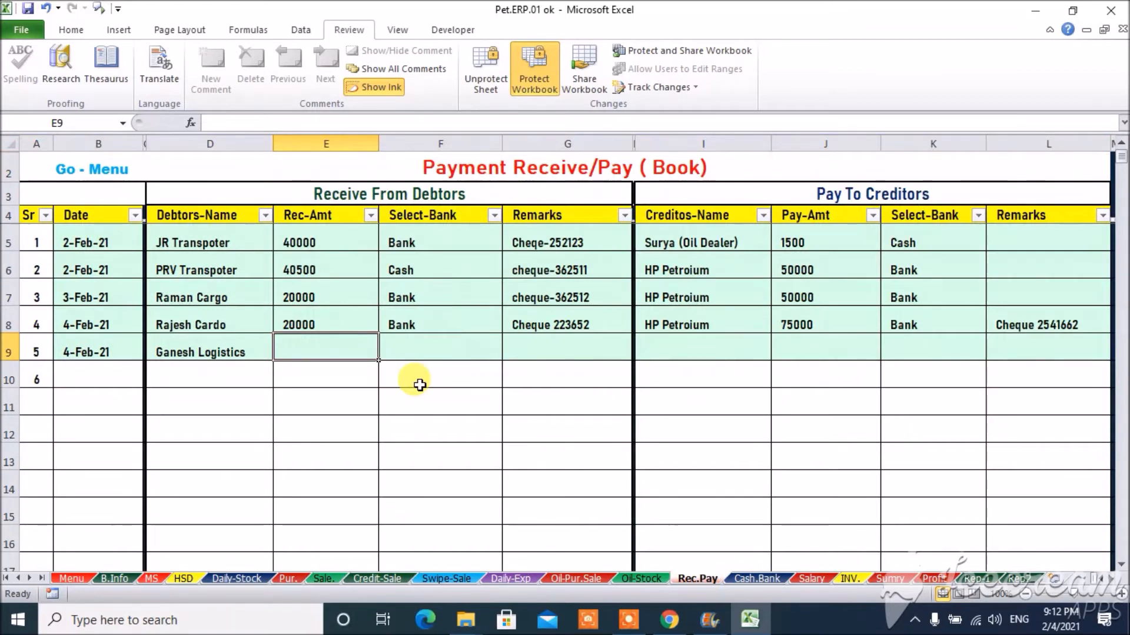
pyautogui.write('50000')
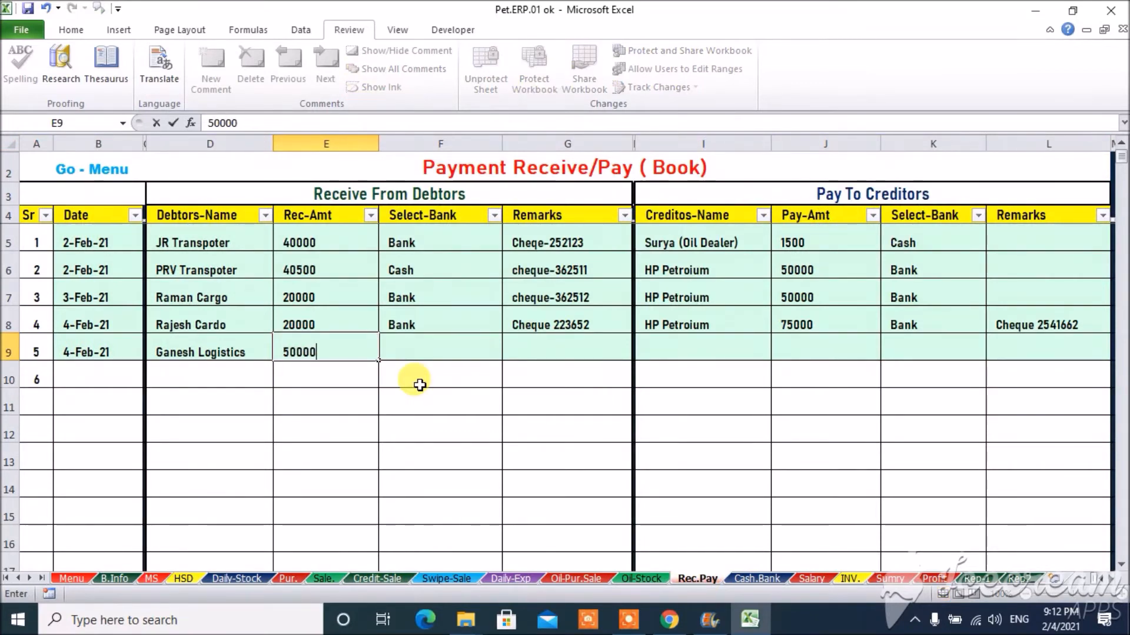
pyautogui.press('Tab')
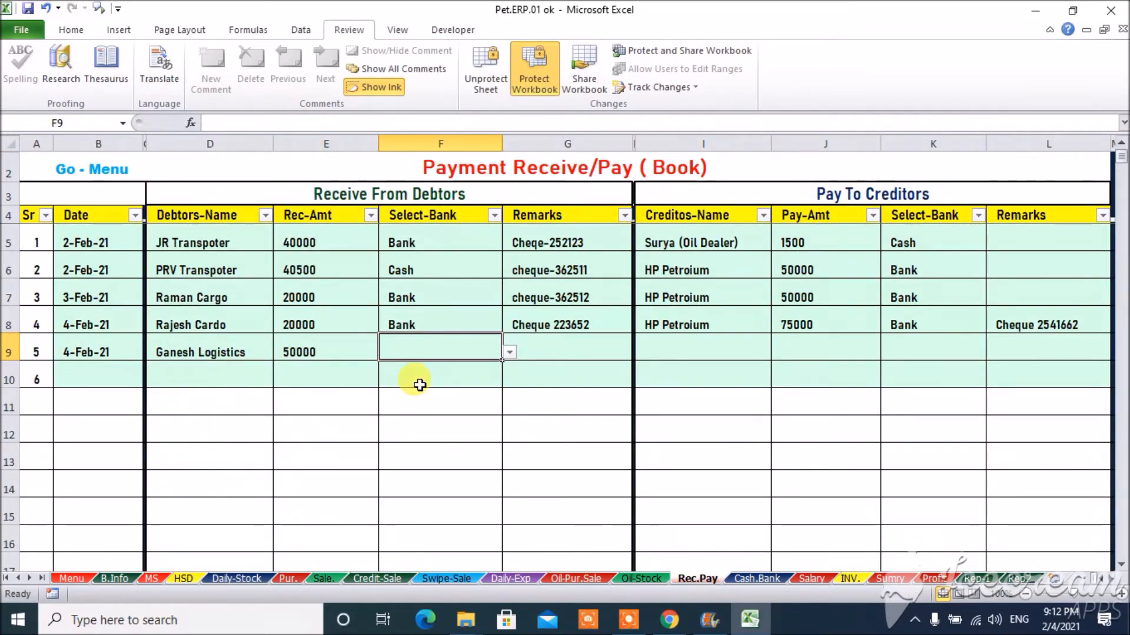
# Set the Ganesh Logistics receipt's mode to Cash and leave its remarks empty.
pyautogui.hotkey('alt', 'Down')
pyautogui.press('Down')
pyautogui.press('Return')
pyautogui.press('Tab')
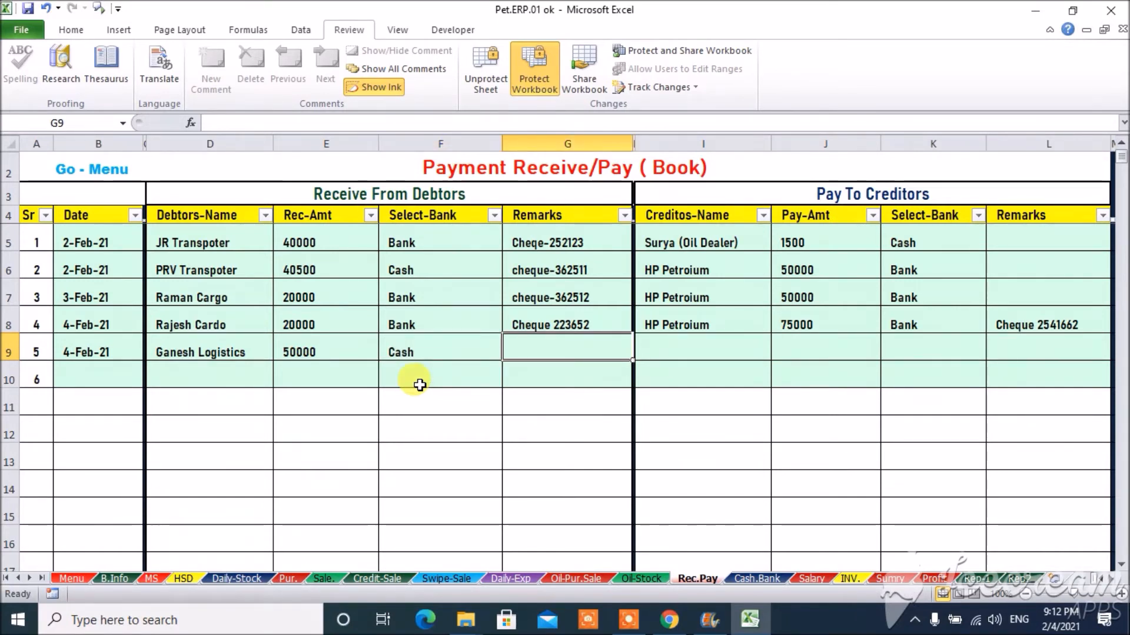
pyautogui.press('Tab')
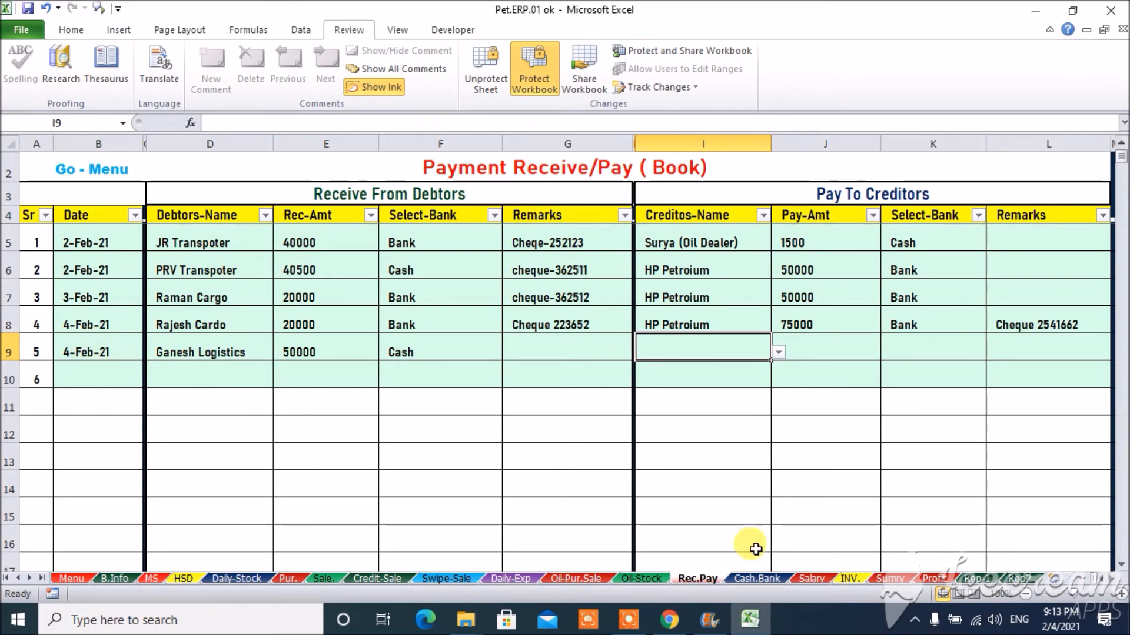
# Compare the 4-Feb-21 opening balance, cash sale and debtor receipt in the Cash-Book with the receipt amounts and modes in Rec.Pay.
pyautogui.click(757, 579)
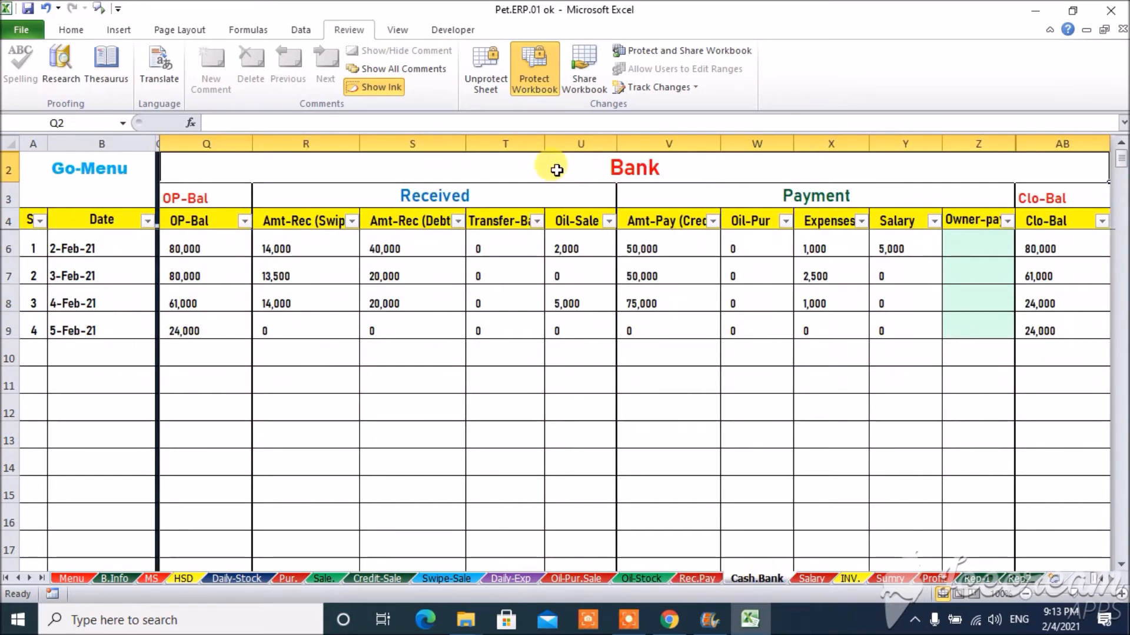
pyautogui.press('Left')
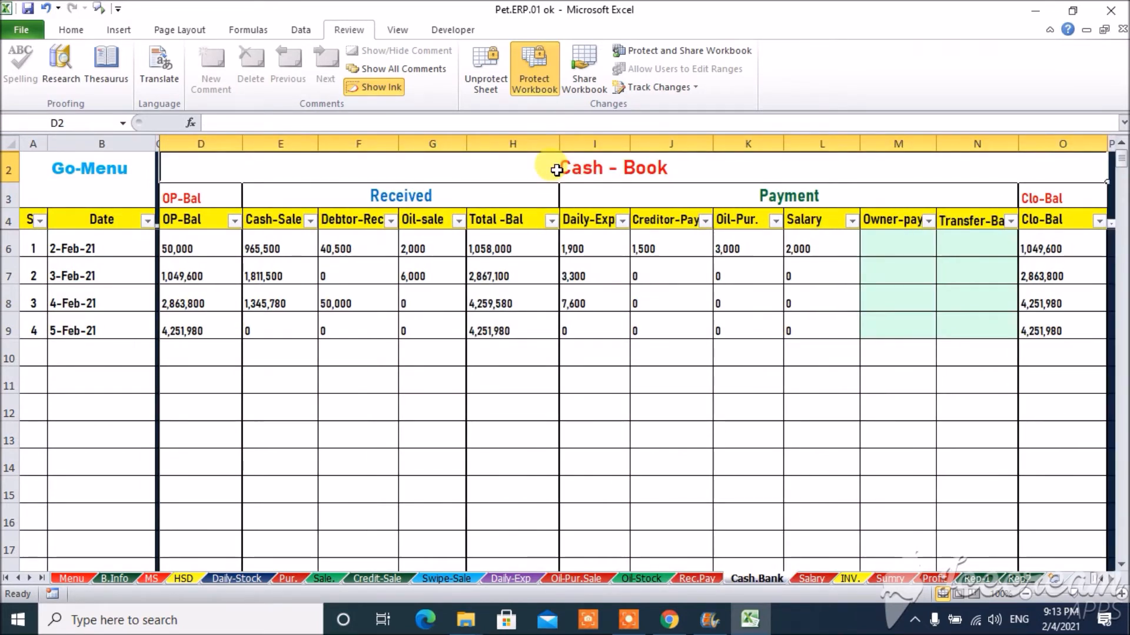
pyautogui.click(208, 302)
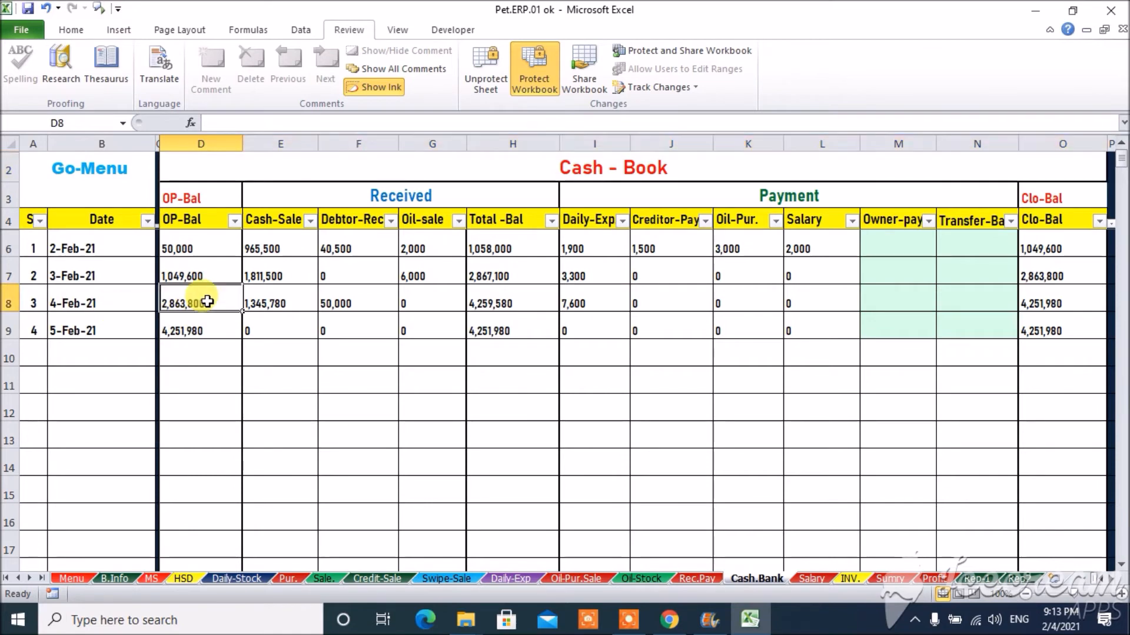
pyautogui.press('Right')
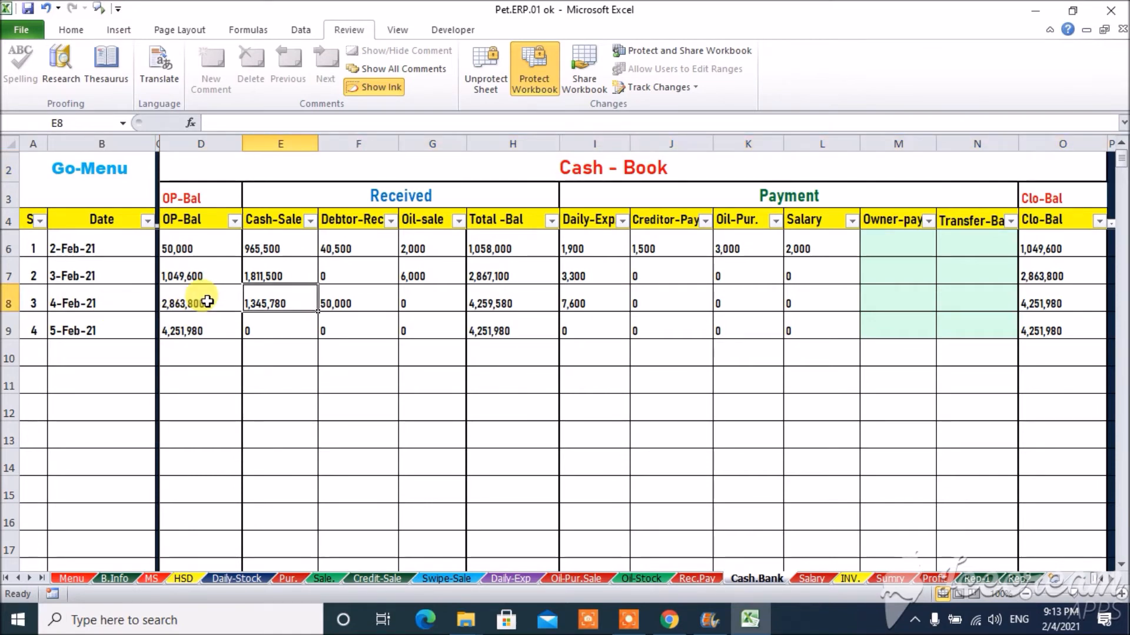
pyautogui.press('Right')
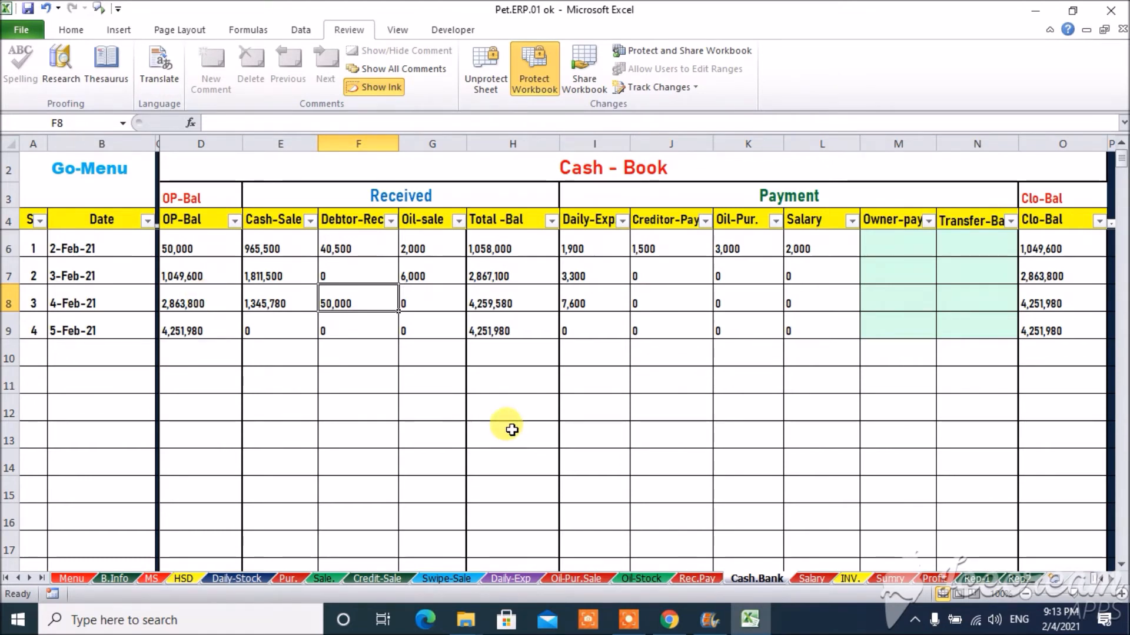
pyautogui.click(699, 580)
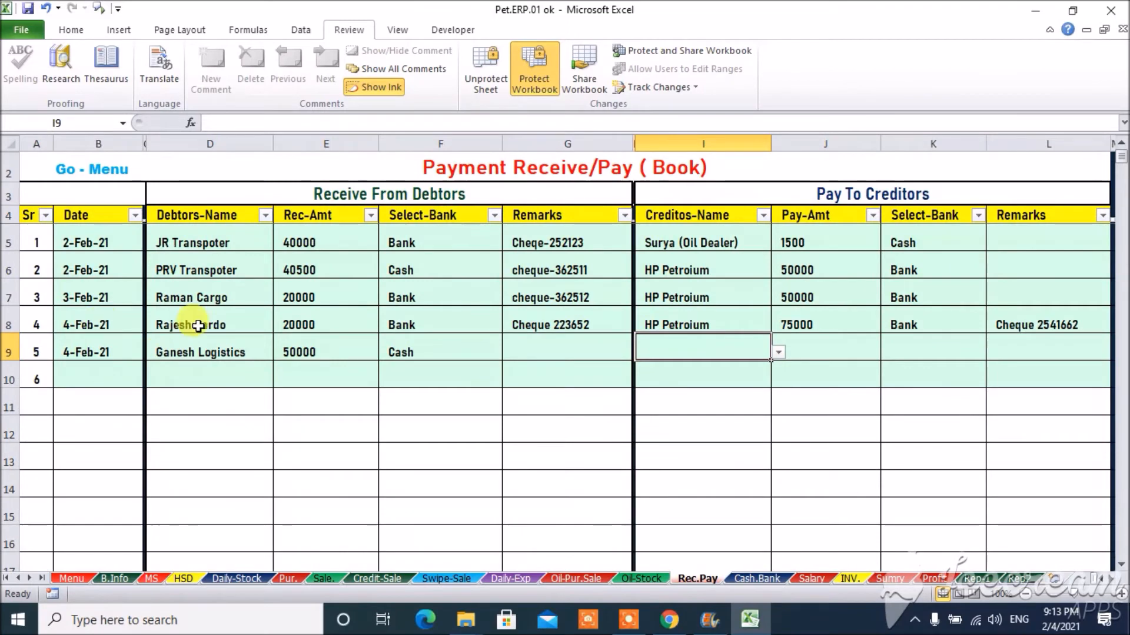
pyautogui.click(320, 355)
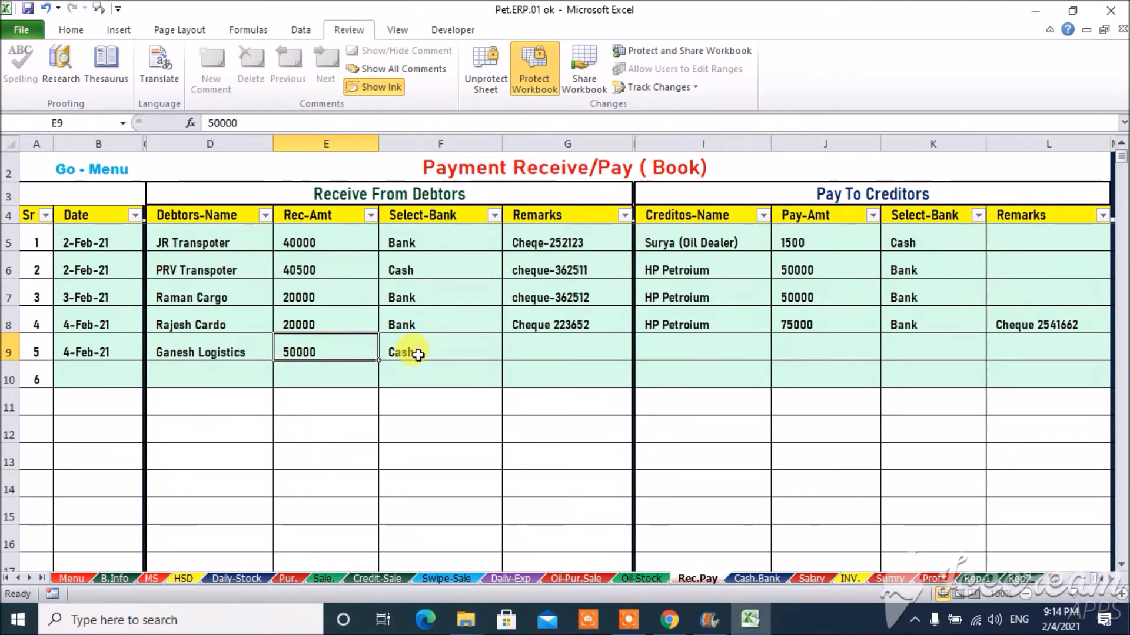
pyautogui.click(413, 353)
pyautogui.click(419, 324)
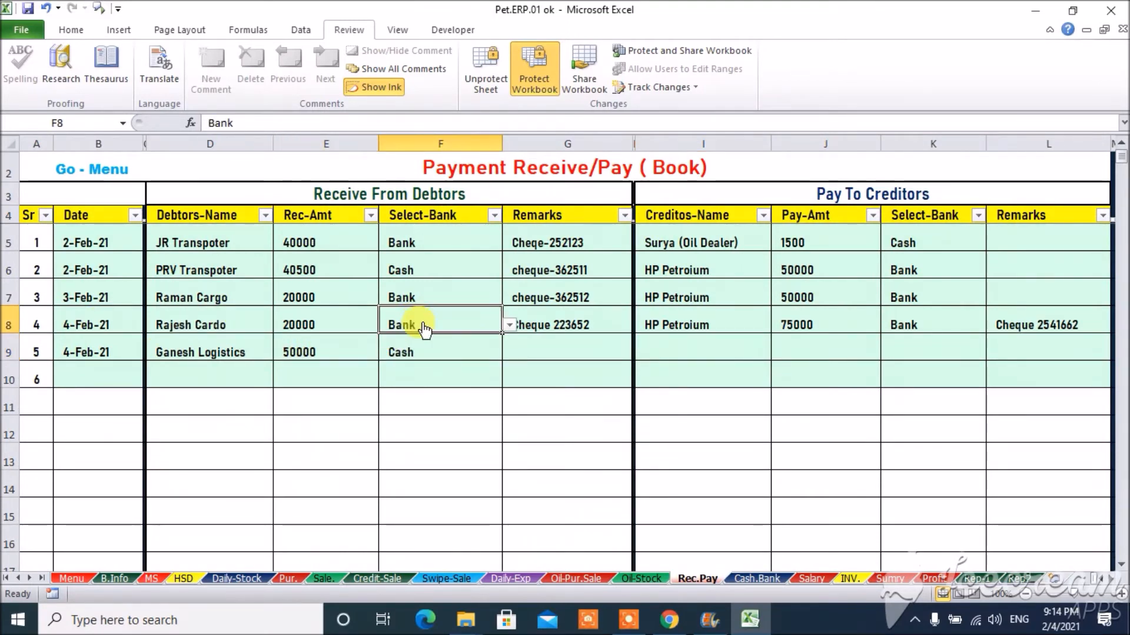
# Check the Cash-Book's 4-Feb-21 daily expenses against the Daily-Exp sheet, and examine its creditor, oil purchase and salary payments.
pyautogui.click(758, 576)
pyautogui.press('Right')
pyautogui.press('Right')
pyautogui.press('Right')
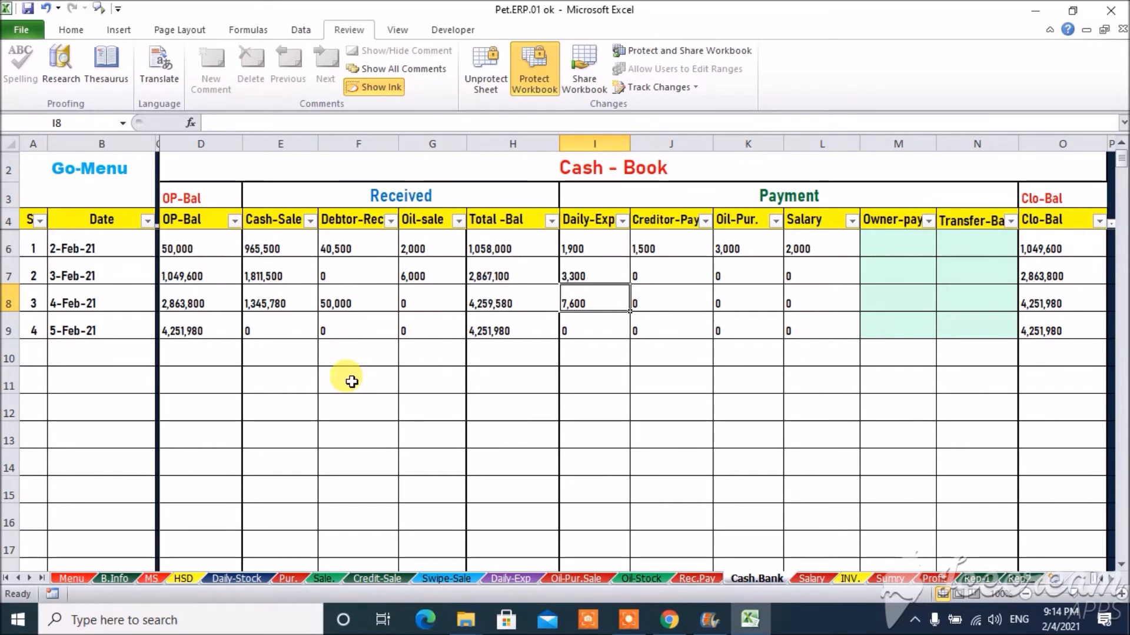
pyautogui.click(511, 576)
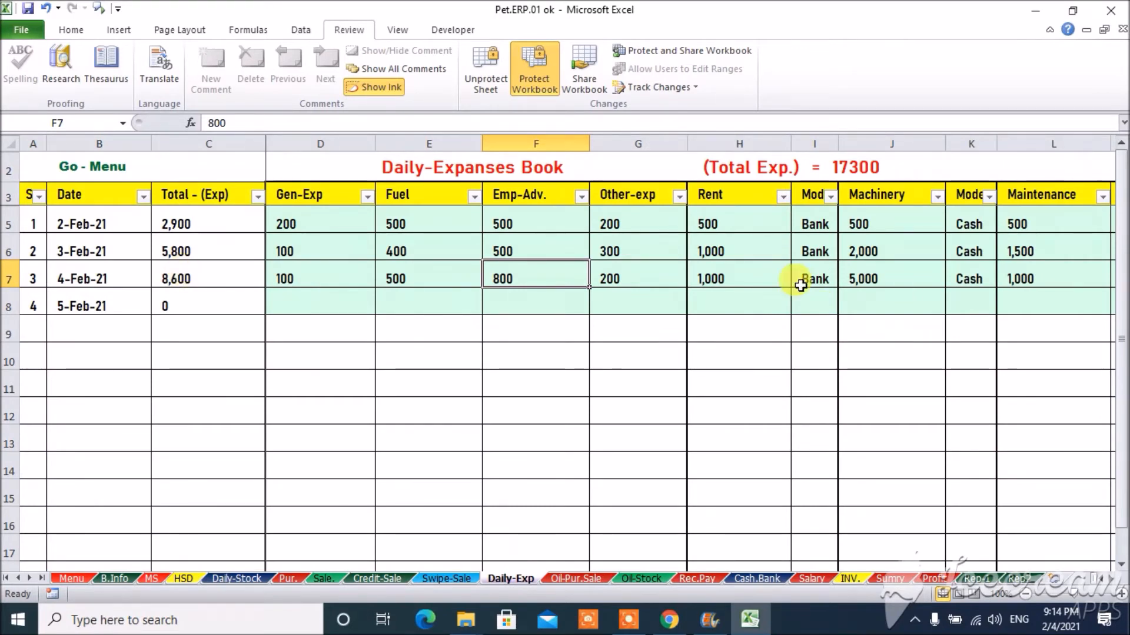
pyautogui.click(763, 582)
pyautogui.click(676, 296)
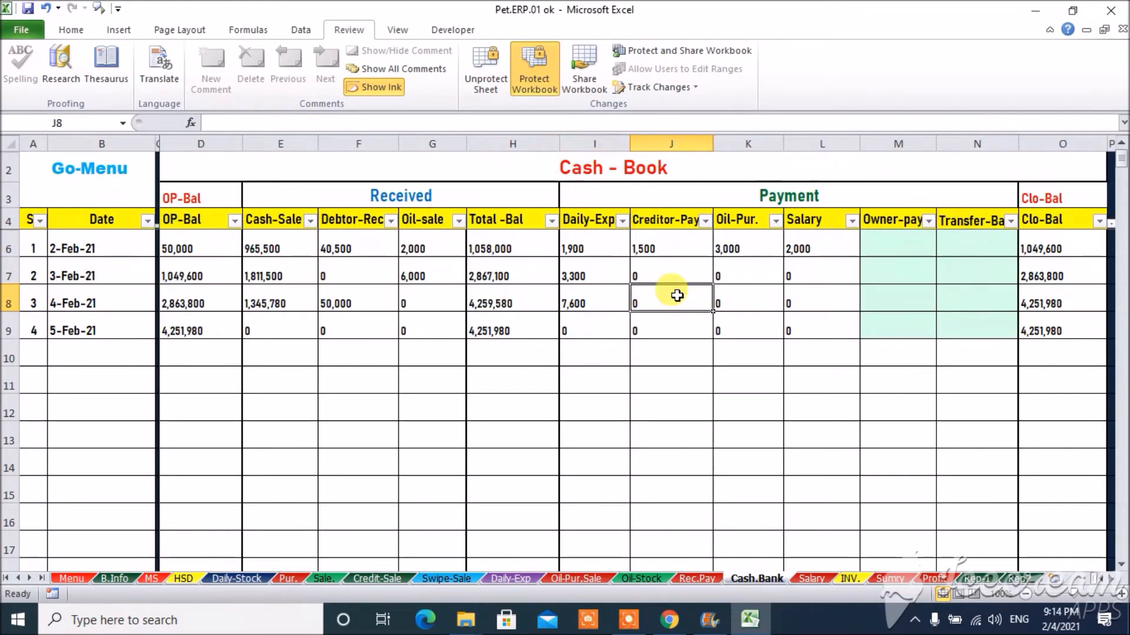
pyautogui.press('Right')
pyautogui.press('Right')
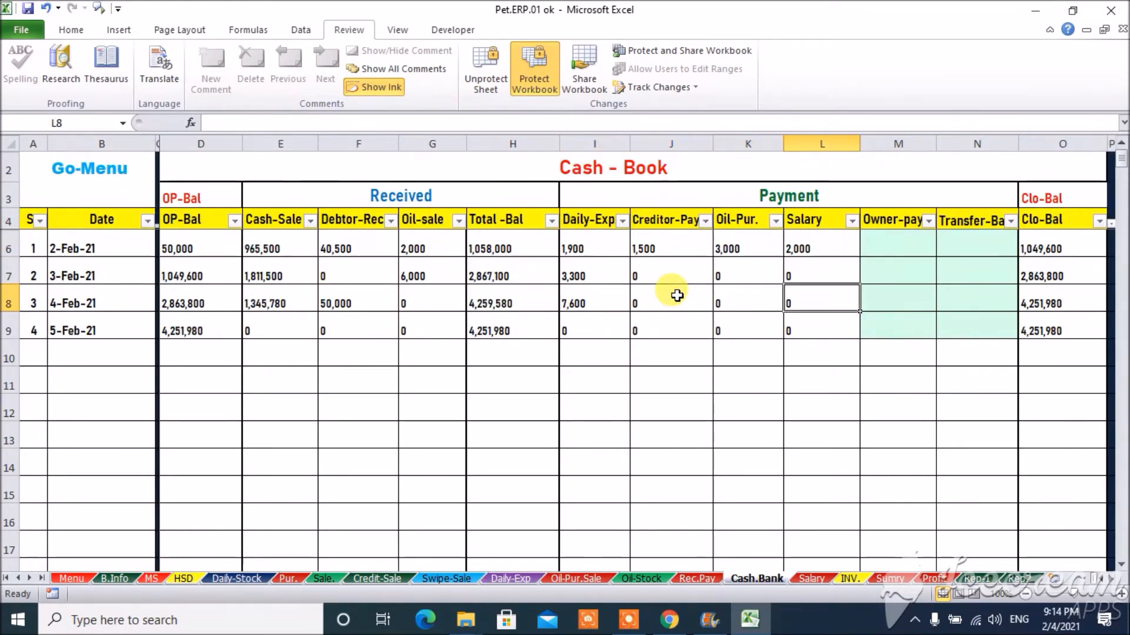
# Enter 20000 as the owner payment and 50000 as the bank transfer in the Cash-Book's 4-Feb-21 row.
pyautogui.press('Right')
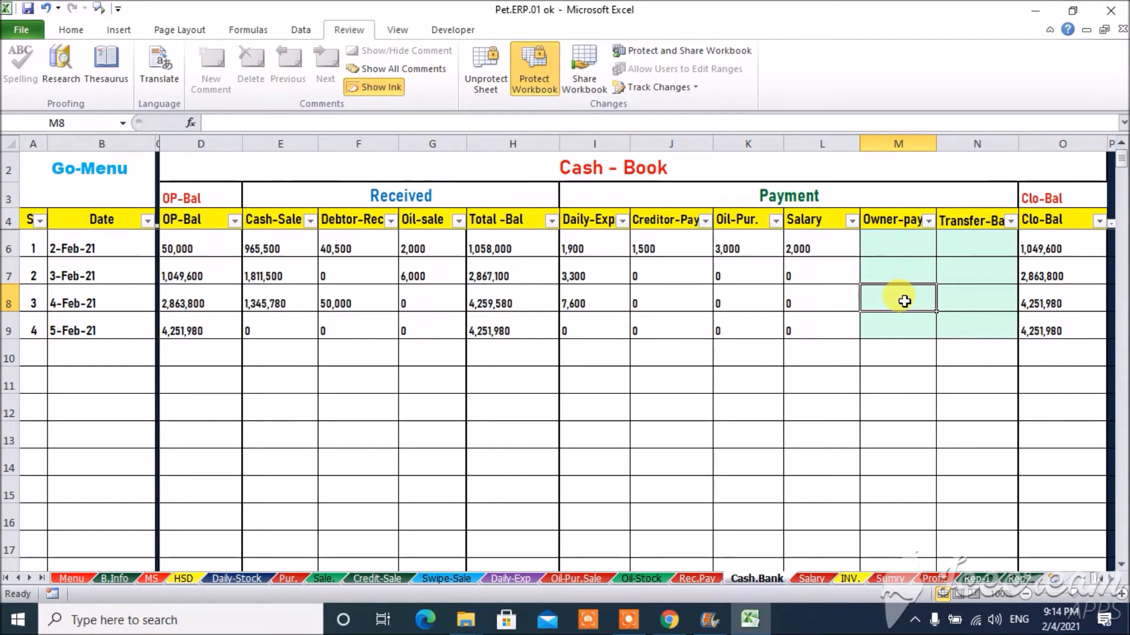
pyautogui.write('20')
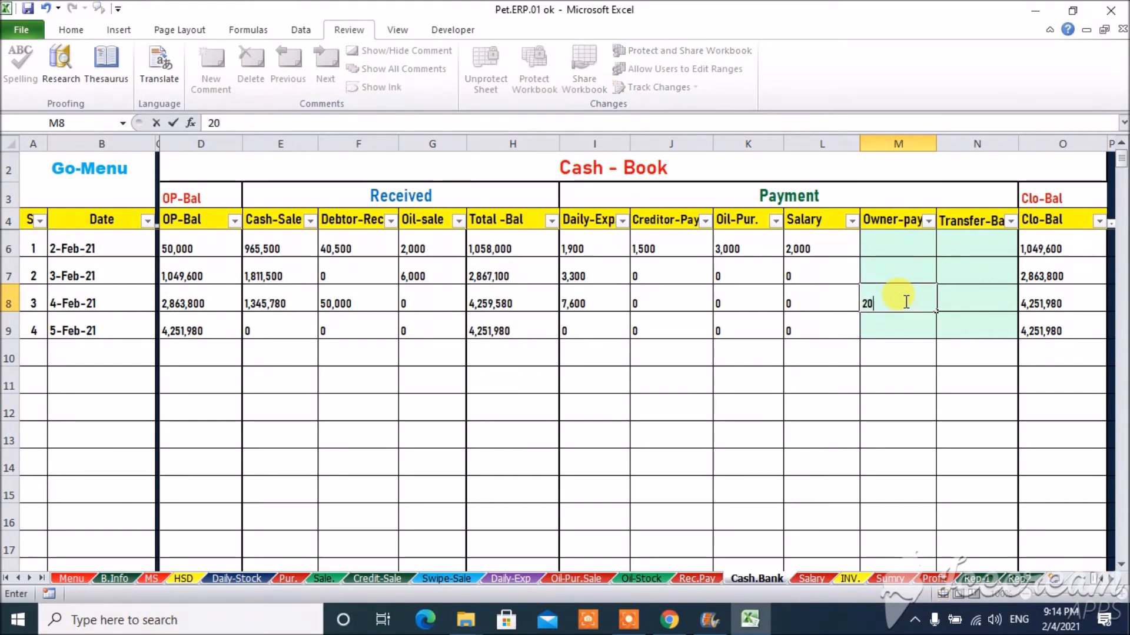
pyautogui.write(',00000')
pyautogui.press('Tab')
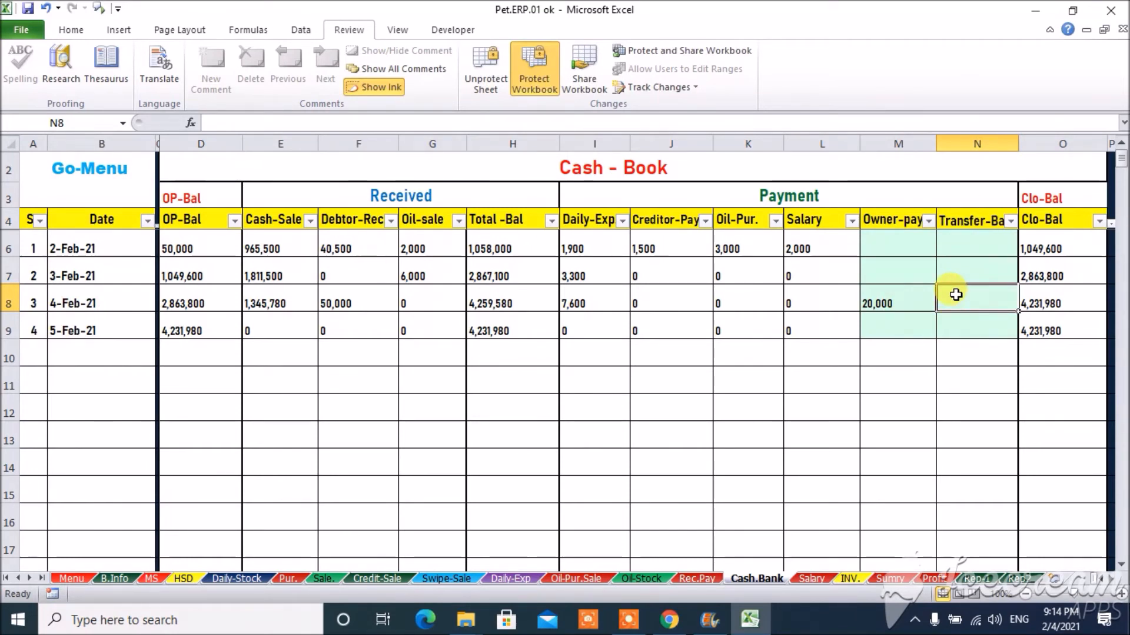
pyautogui.write('50000')
pyautogui.press('Return')
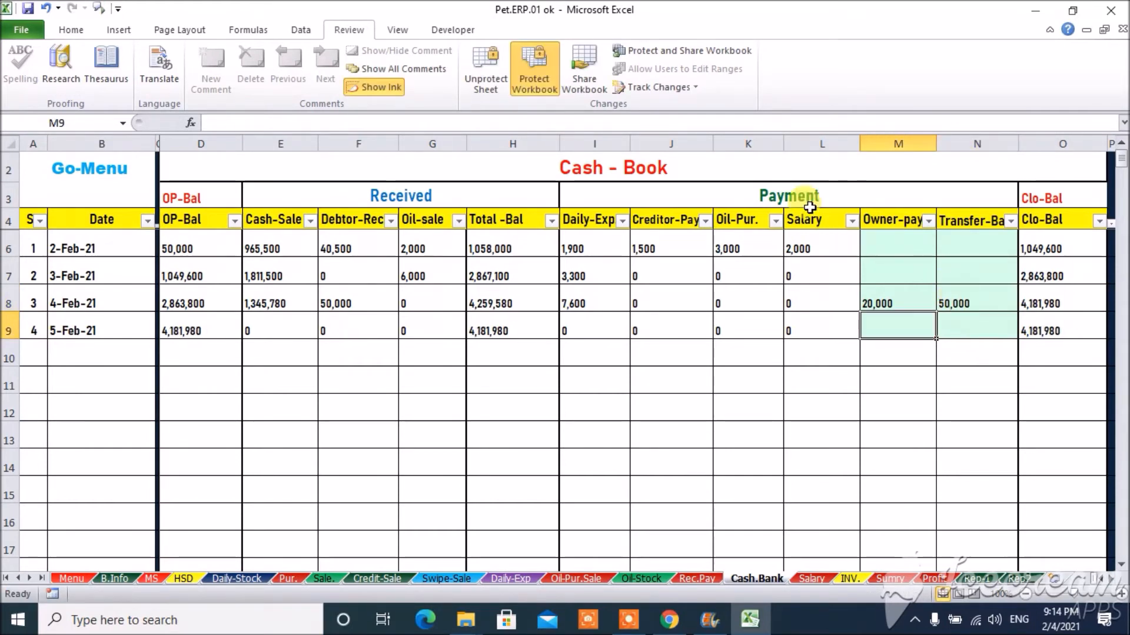
# Examine the opening balance and swipe receipts in the 4-Feb-21 row of the Bank book.
pyautogui.click(763, 170)
pyautogui.press('Right')
pyautogui.press('Right')
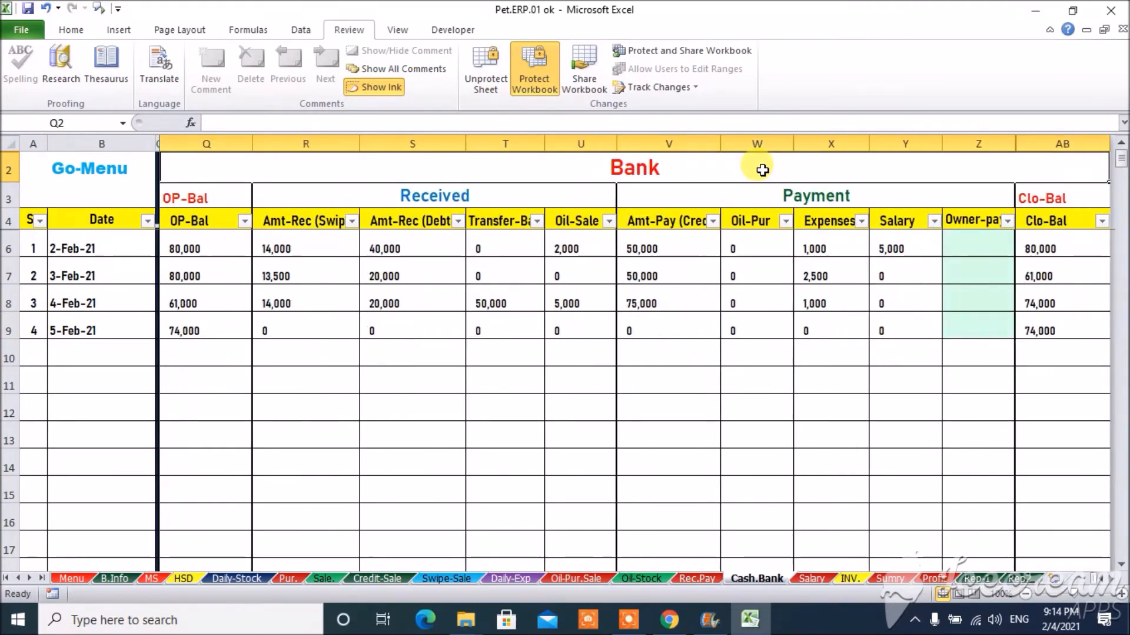
pyautogui.click(196, 304)
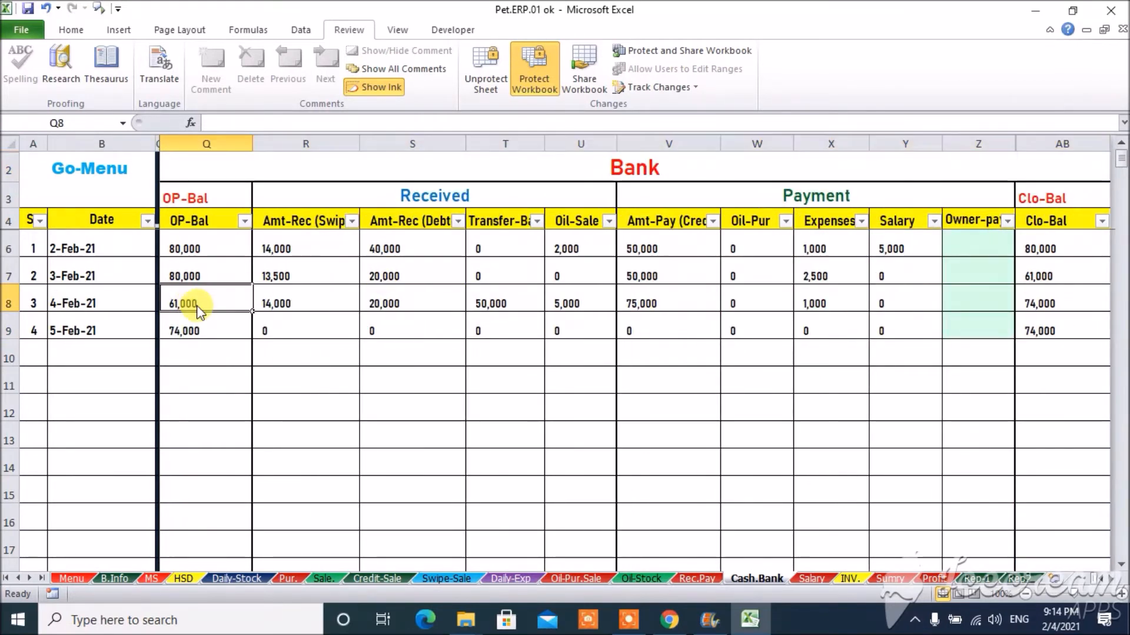
pyautogui.press('Right')
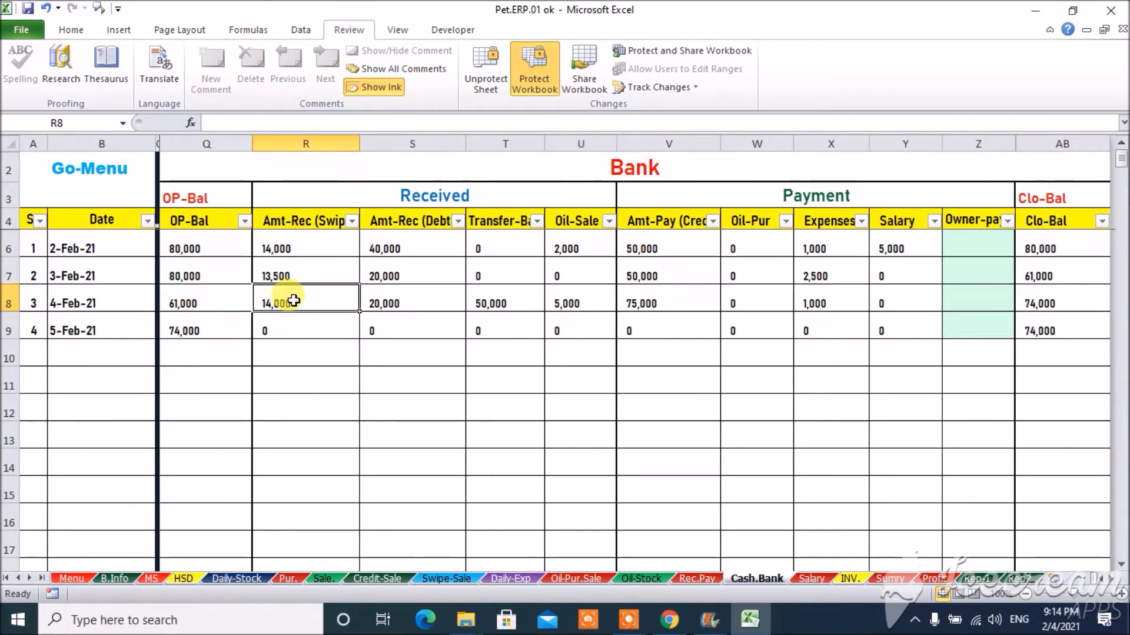
# Compare the 4-Feb-21 MS and HSD swipe totals in Swipe-Sale with the Bank book's swipe receipts, and examine its debtor receipts.
pyautogui.click(441, 579)
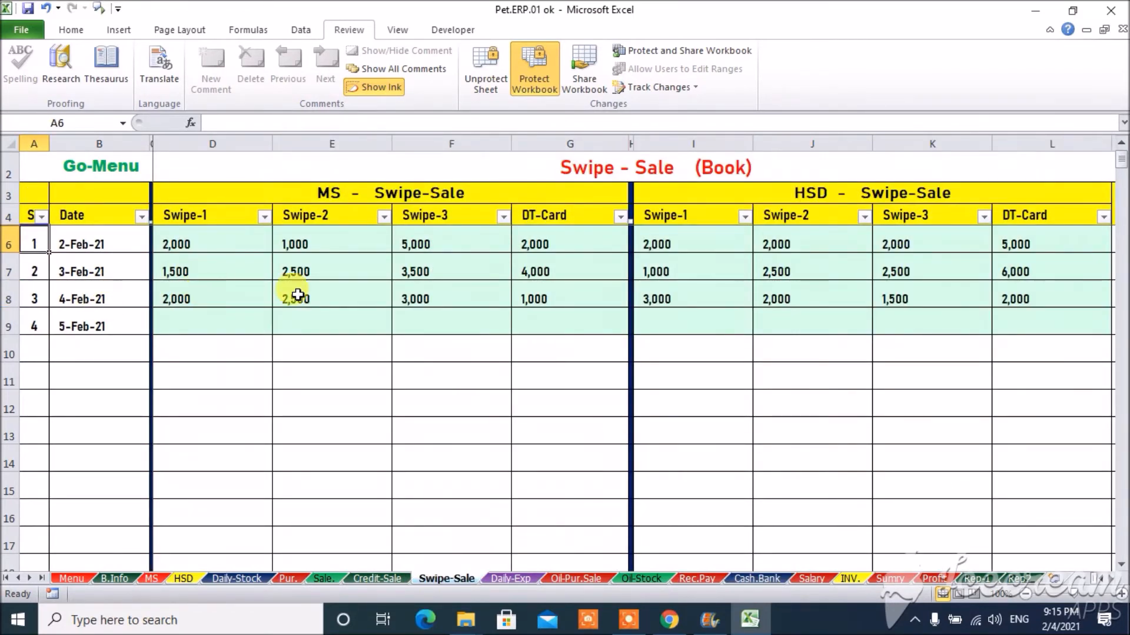
pyautogui.click(336, 297)
pyautogui.press('Right')
pyautogui.press('Right')
pyautogui.press('Right')
pyautogui.press('Right')
pyautogui.press('Right')
pyautogui.press('Right')
pyautogui.press('Right')
pyautogui.press('Right')
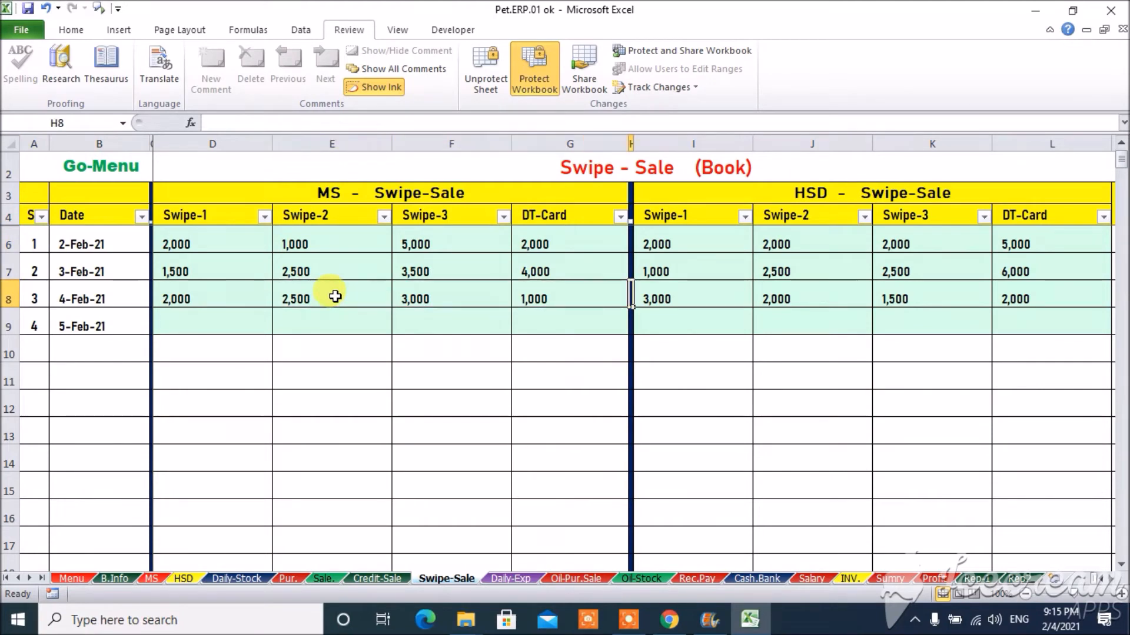
pyautogui.press('Left')
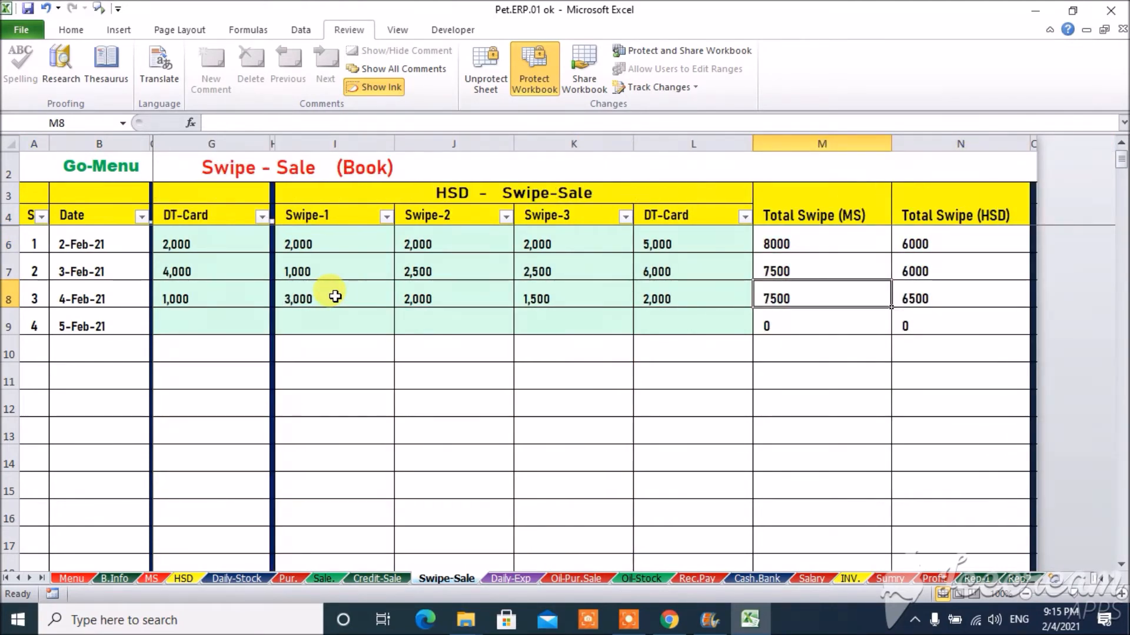
pyautogui.hotkey('shift', 'Right')
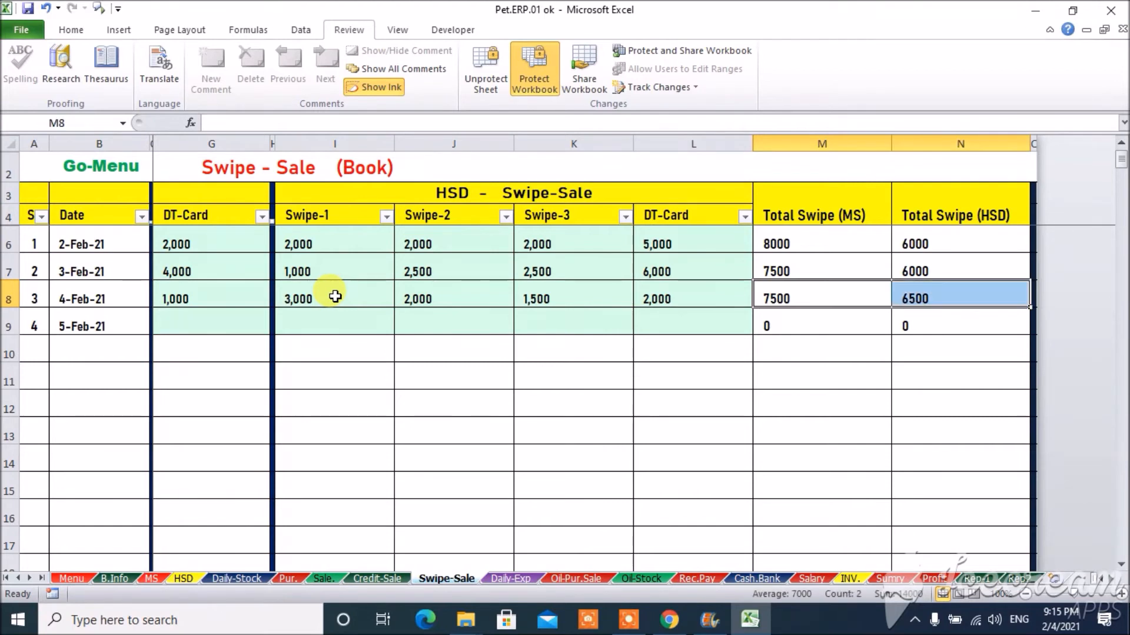
pyautogui.click(759, 579)
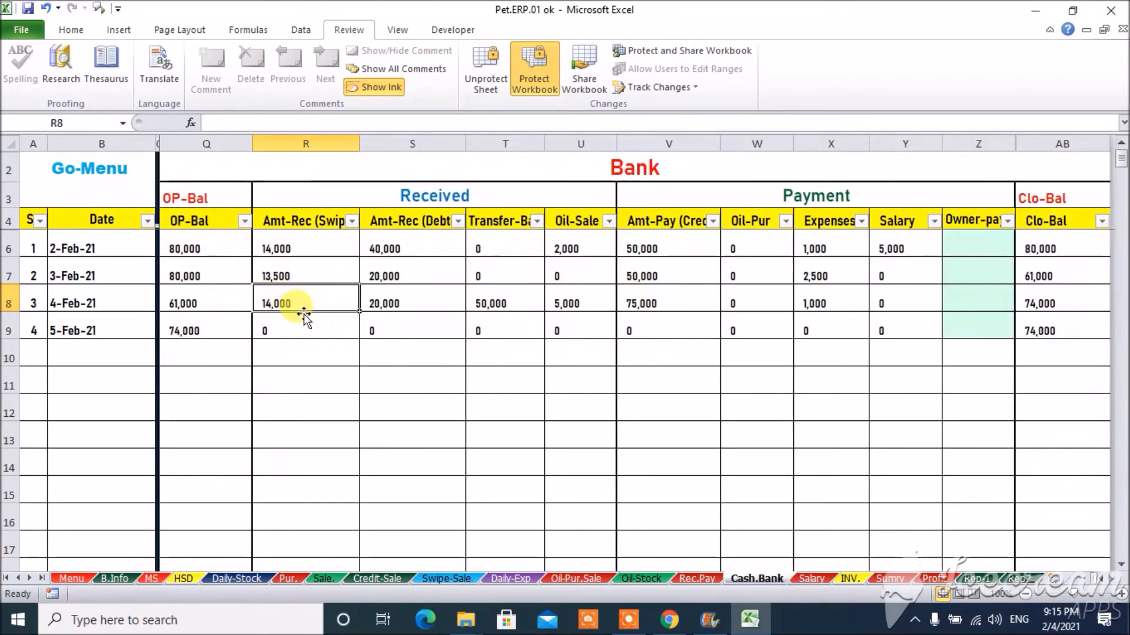
pyautogui.press('Right')
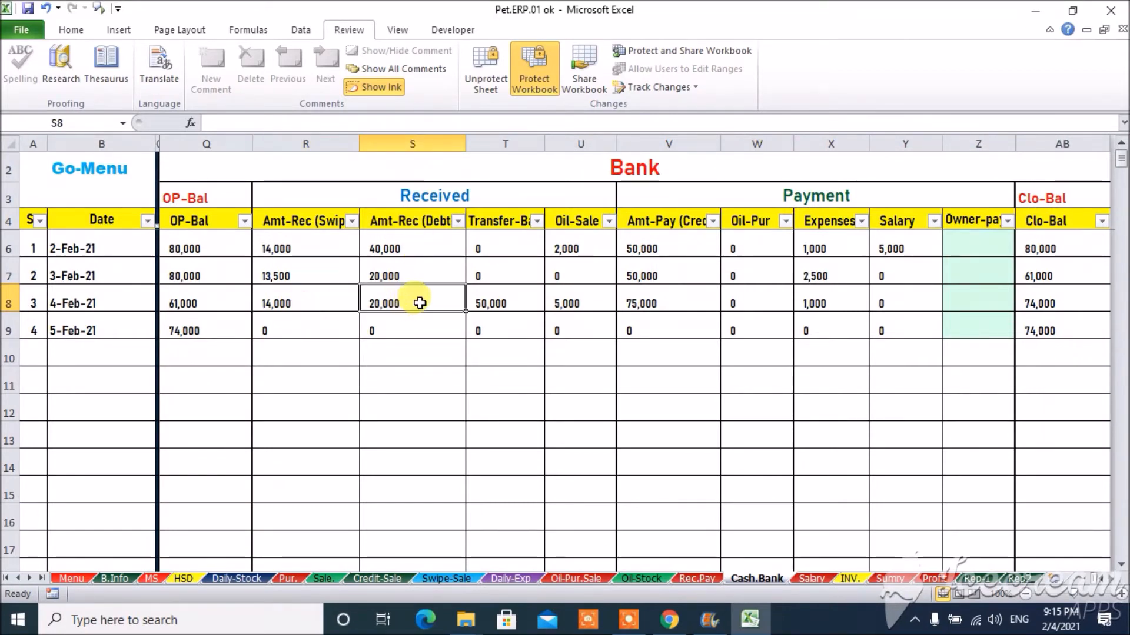
# Check the 4-Feb-21 debtor receipt against the Rec.Pay sheet, and compare the bank transfer between the Cash-Book and the Bank book.
pyautogui.click(703, 577)
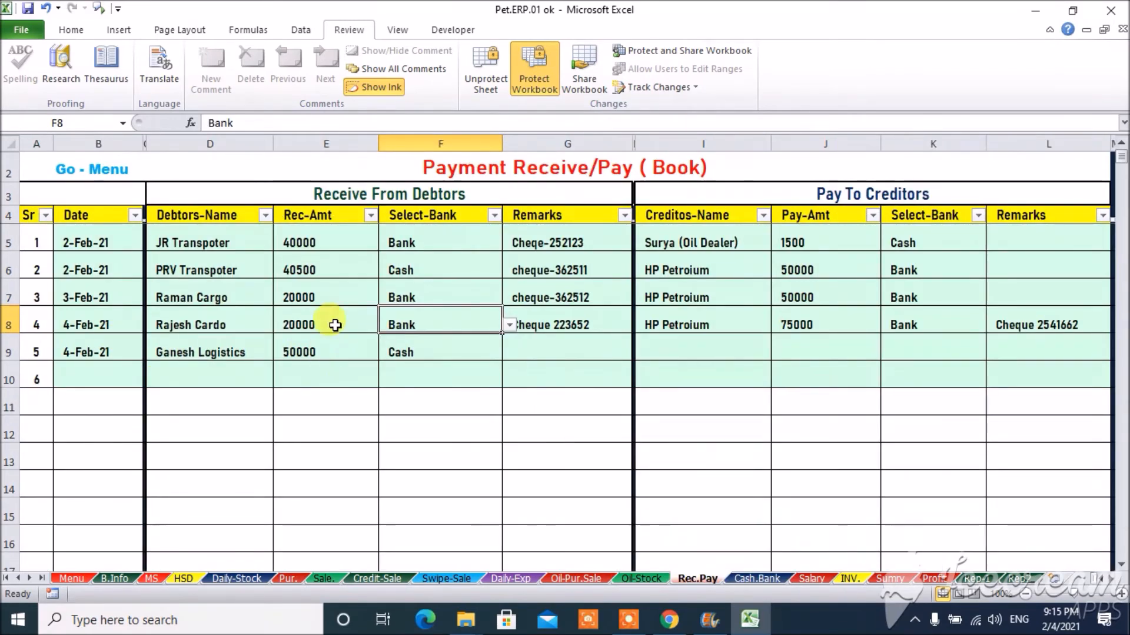
pyautogui.click(759, 578)
pyautogui.click(521, 293)
pyautogui.press('Left')
pyautogui.press('Left')
pyautogui.press('Left')
pyautogui.press('Left')
pyautogui.press('Left')
pyautogui.press('Left')
pyautogui.press('Left')
pyautogui.press('Left')
pyautogui.press('Left')
pyautogui.press('Left')
pyautogui.press('Left')
pyautogui.press('Right')
pyautogui.press('Right')
pyautogui.press('Right')
pyautogui.press('Right')
pyautogui.press('Right')
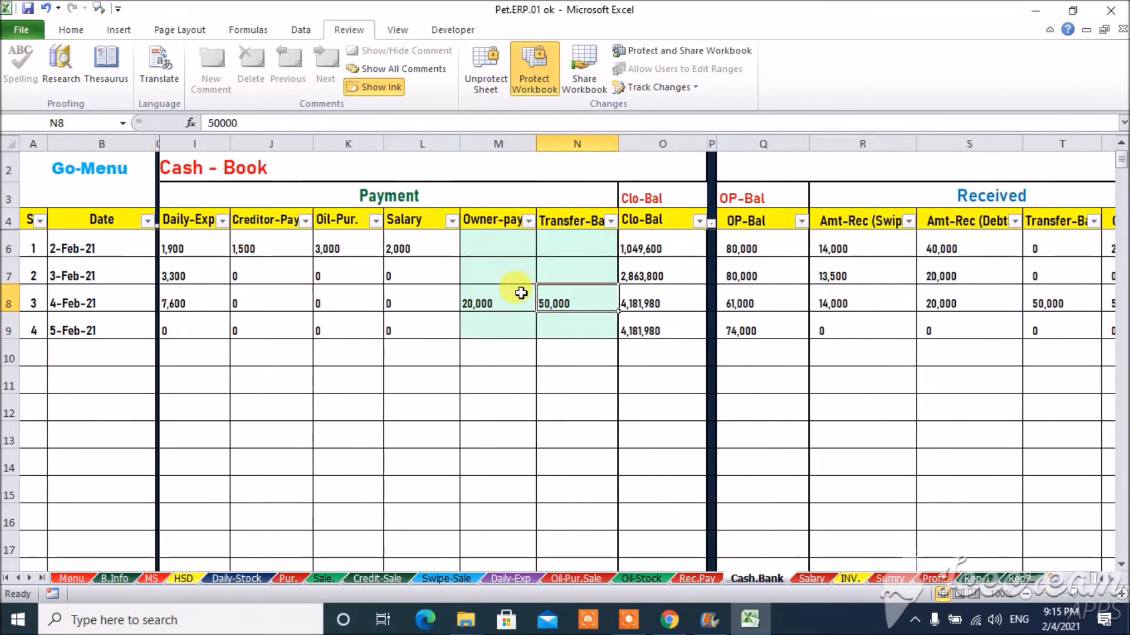
pyautogui.press('Right')
pyautogui.press('Right')
pyautogui.press('Right')
pyautogui.press('Right')
pyautogui.press('Right')
pyautogui.press('Right')
pyautogui.press('Right')
pyautogui.press('Right')
pyautogui.press('Right')
pyautogui.press('Right')
pyautogui.press('Right')
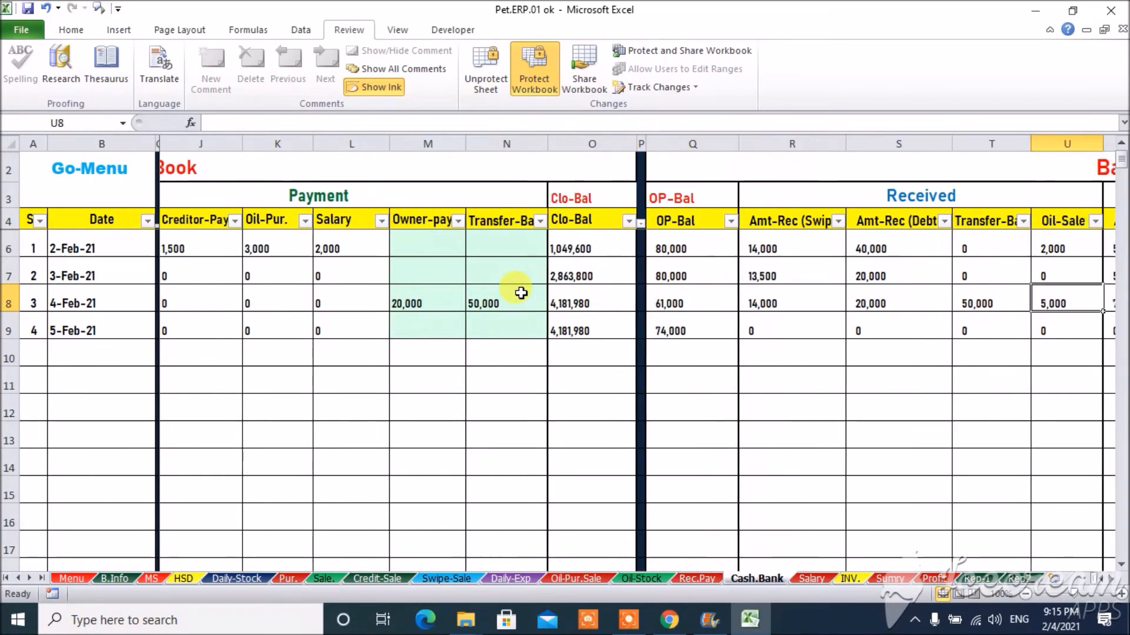
# Check the Bank book's 4-Feb-21 oil sale receipt against the Bank-mode sale in the Oil-Pur.Sale sheet.
pyautogui.press('Left')
pyautogui.press('Left')
pyautogui.press('Left')
pyautogui.press('Left')
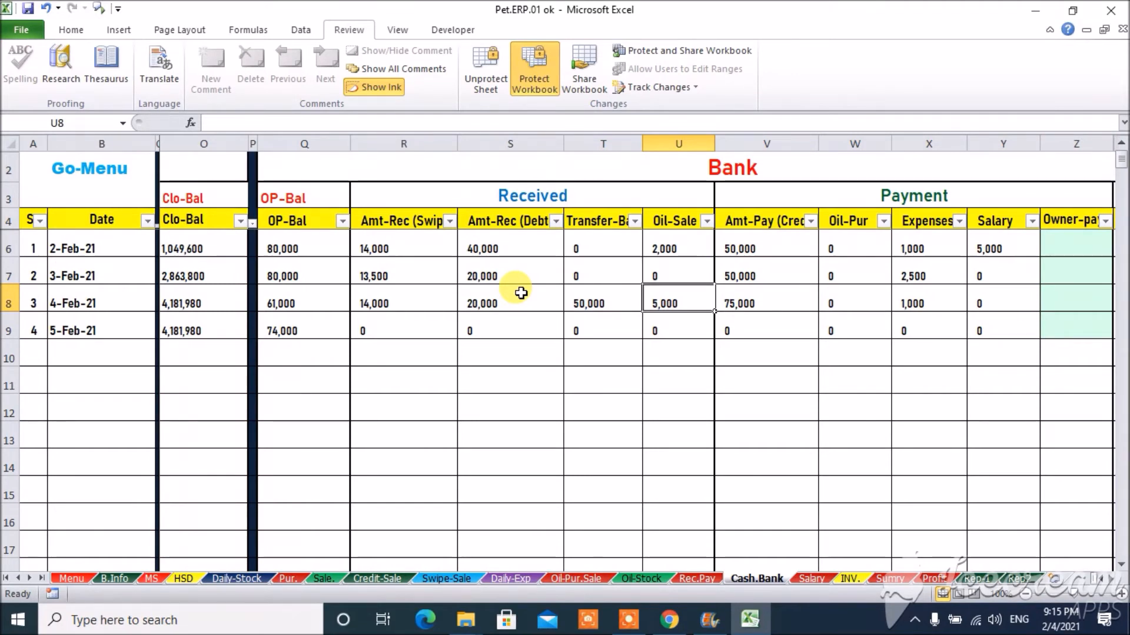
pyautogui.click(595, 580)
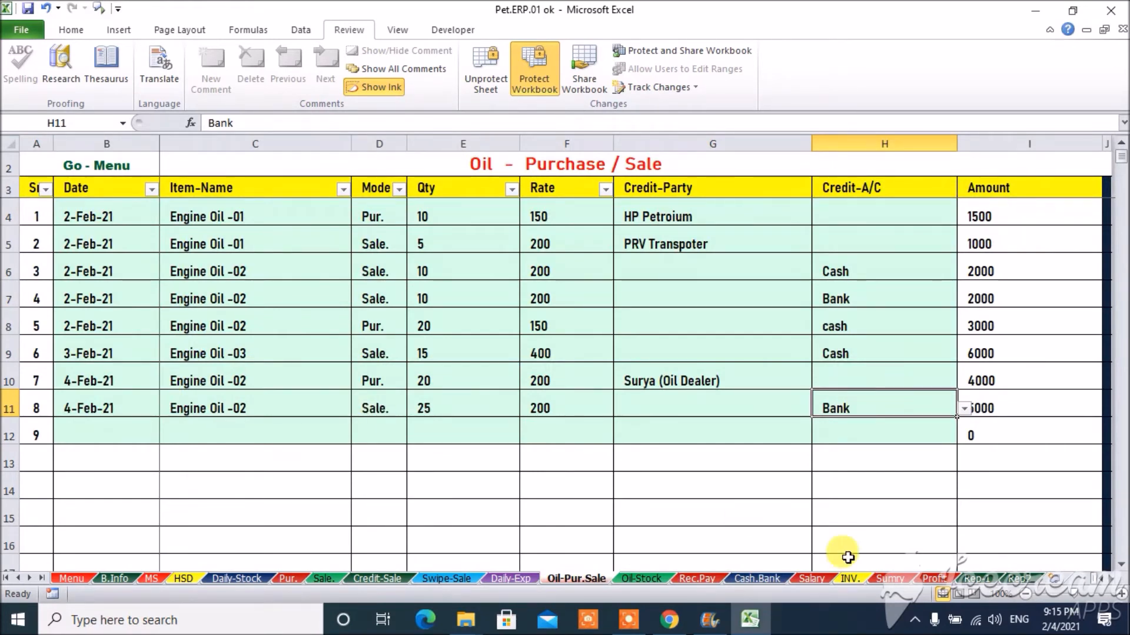
pyautogui.click(757, 578)
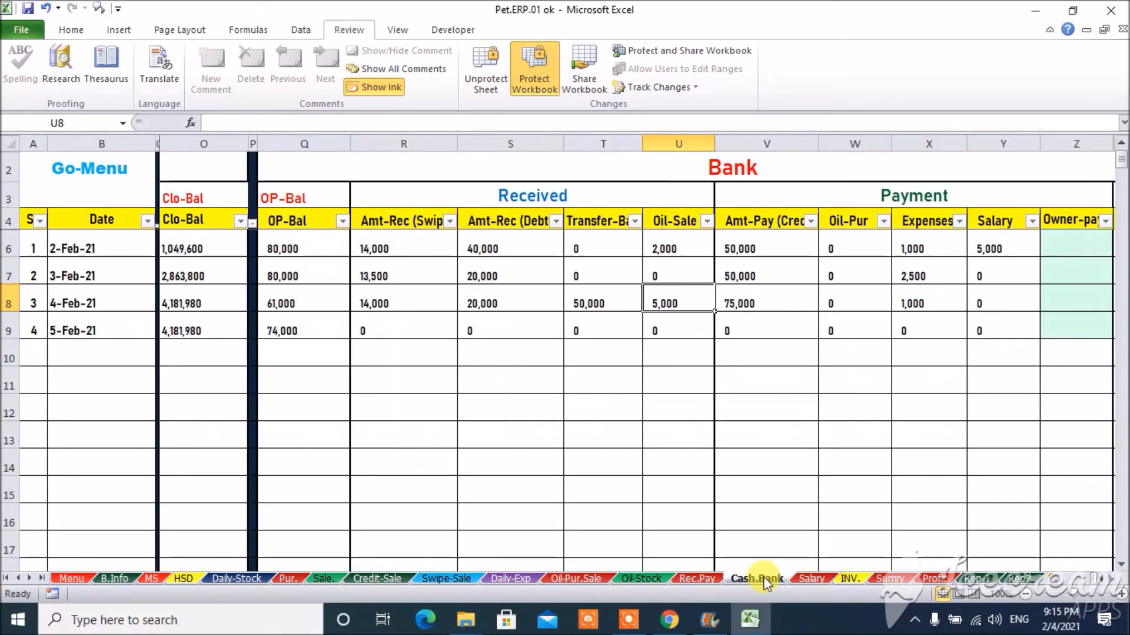
# Check the Bank book's 4-Feb-21 creditor payment against the HP Petroium entry in Rec.Pay, and examine its oil purchase payment.
pyautogui.click(778, 302)
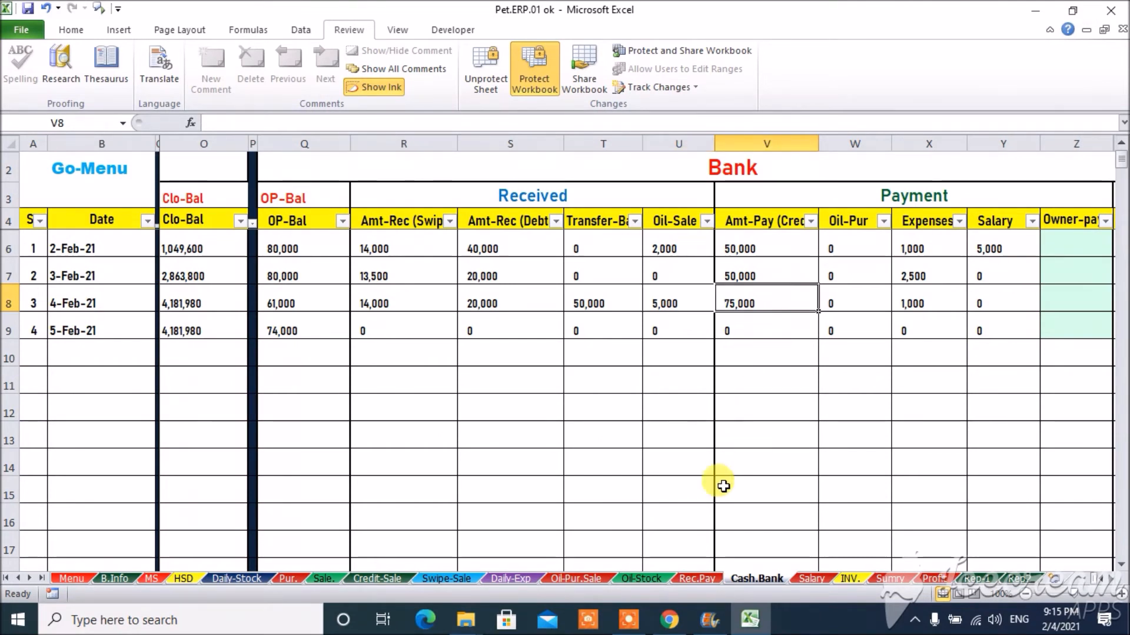
pyautogui.click(697, 578)
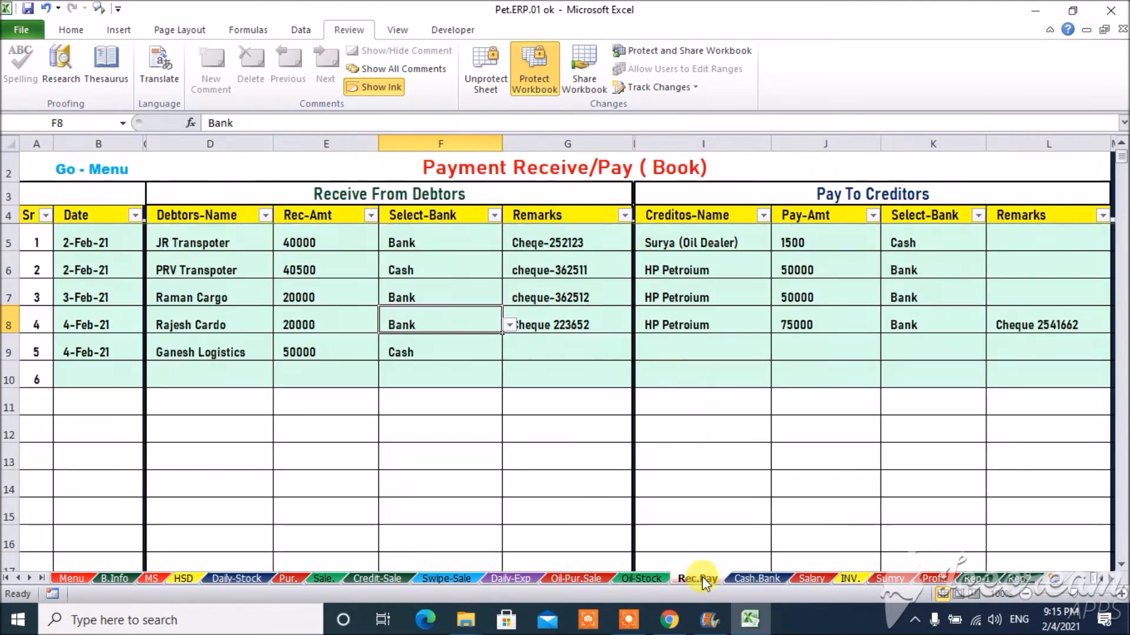
pyautogui.click(754, 324)
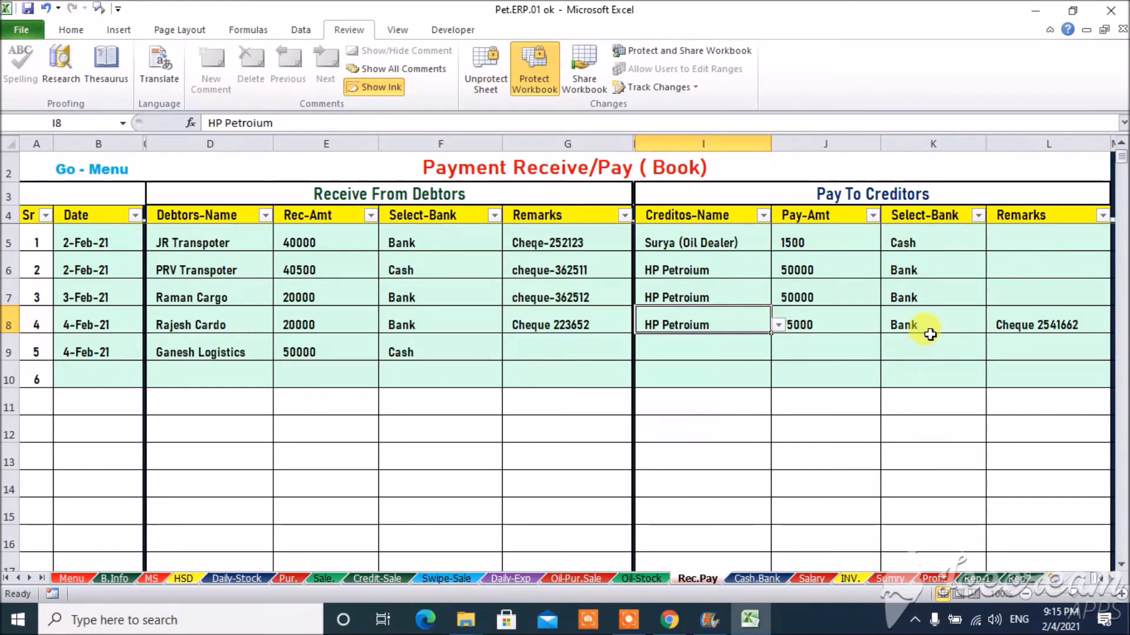
pyautogui.click(817, 324)
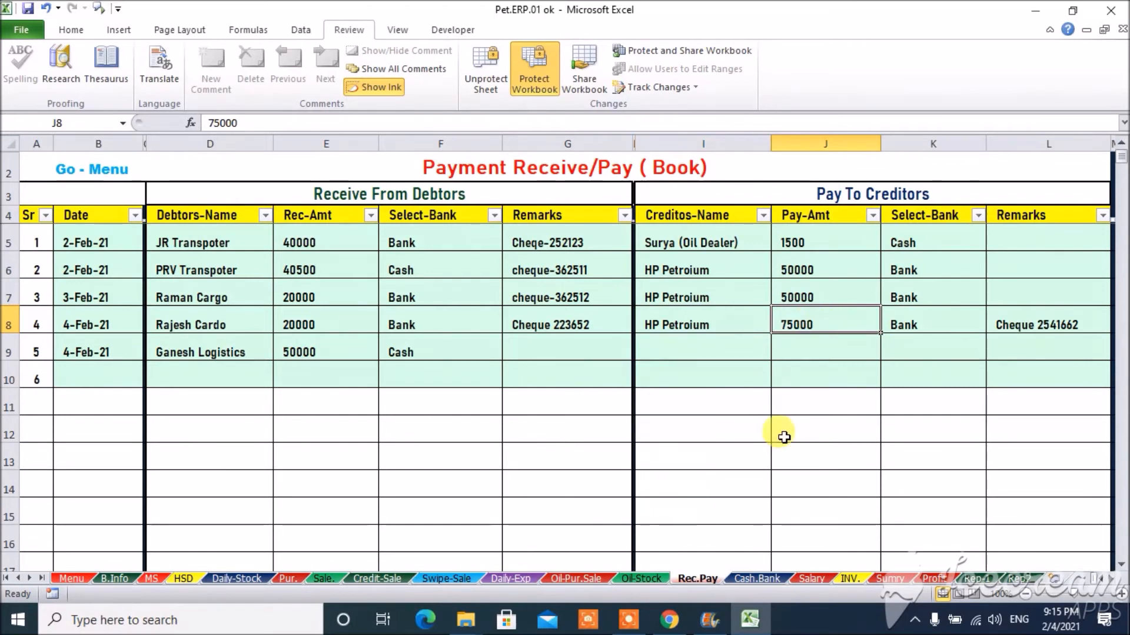
pyautogui.click(765, 577)
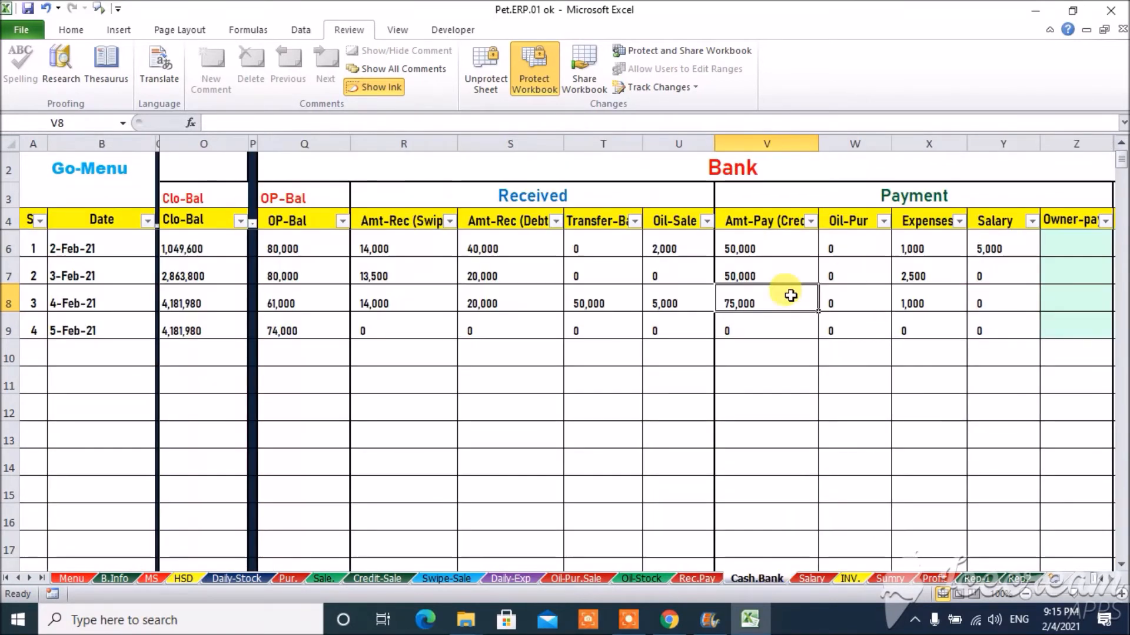
pyautogui.click(878, 299)
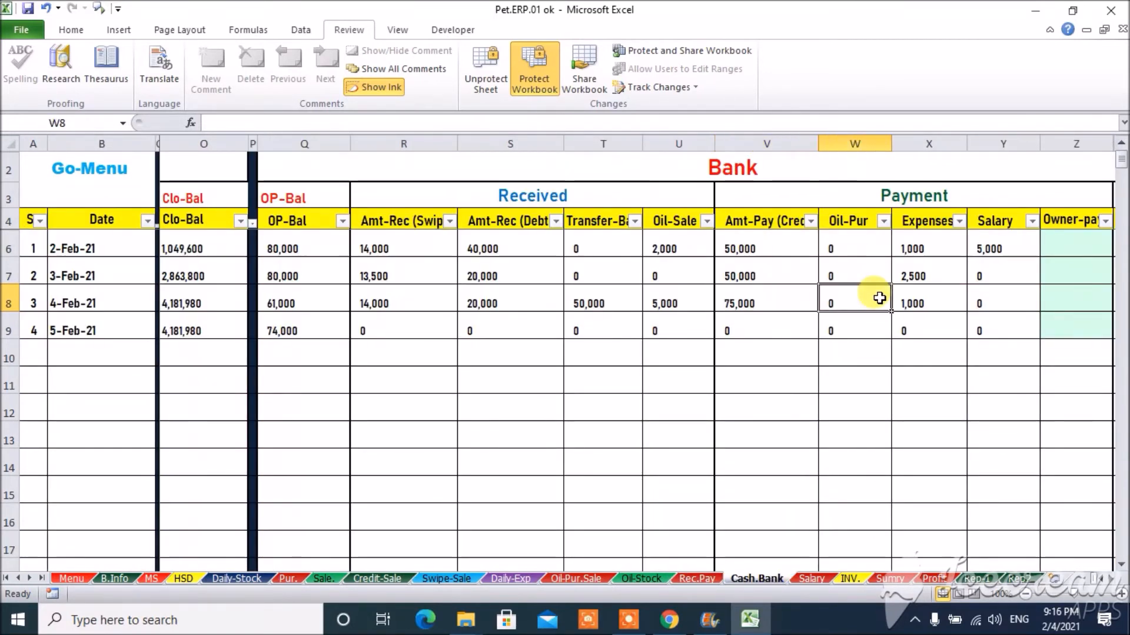
# Check the Bank book's 4-Feb-21 expenses against the Bank-mode rent in the Daily-Exp sheet.
pyautogui.click(919, 300)
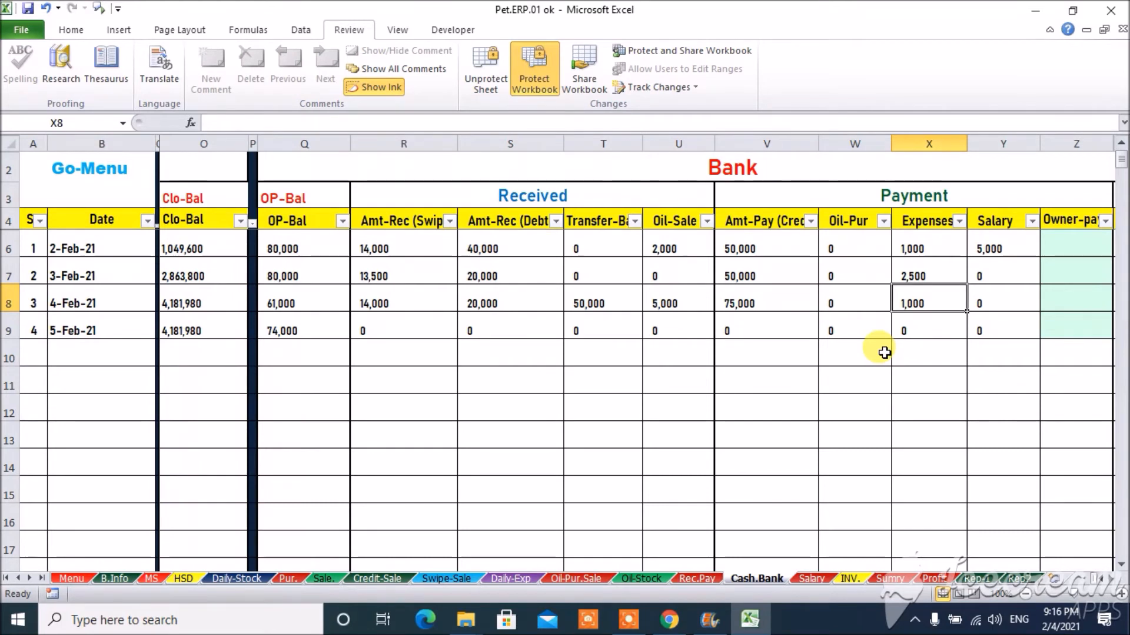
pyautogui.click(998, 301)
pyautogui.click(924, 299)
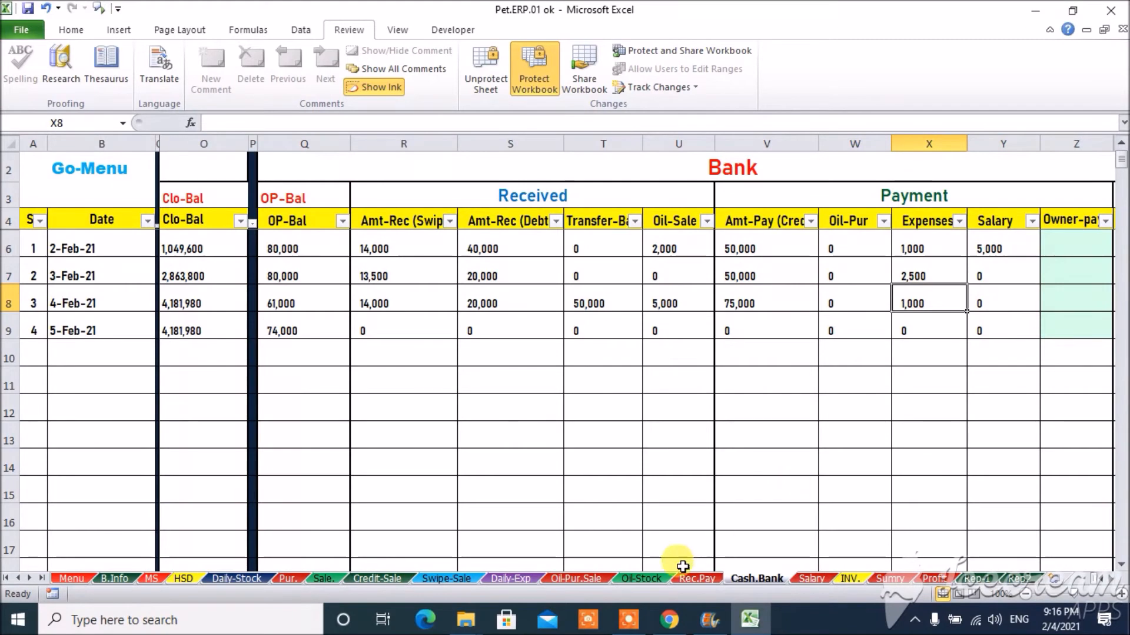
pyautogui.click(508, 578)
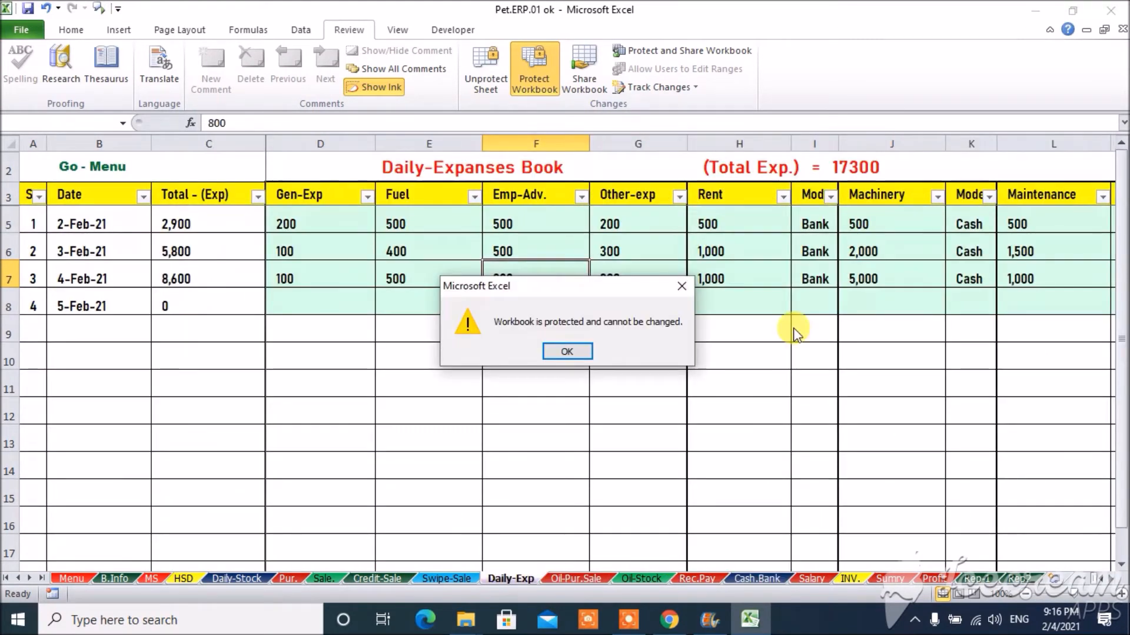
pyautogui.click(681, 286)
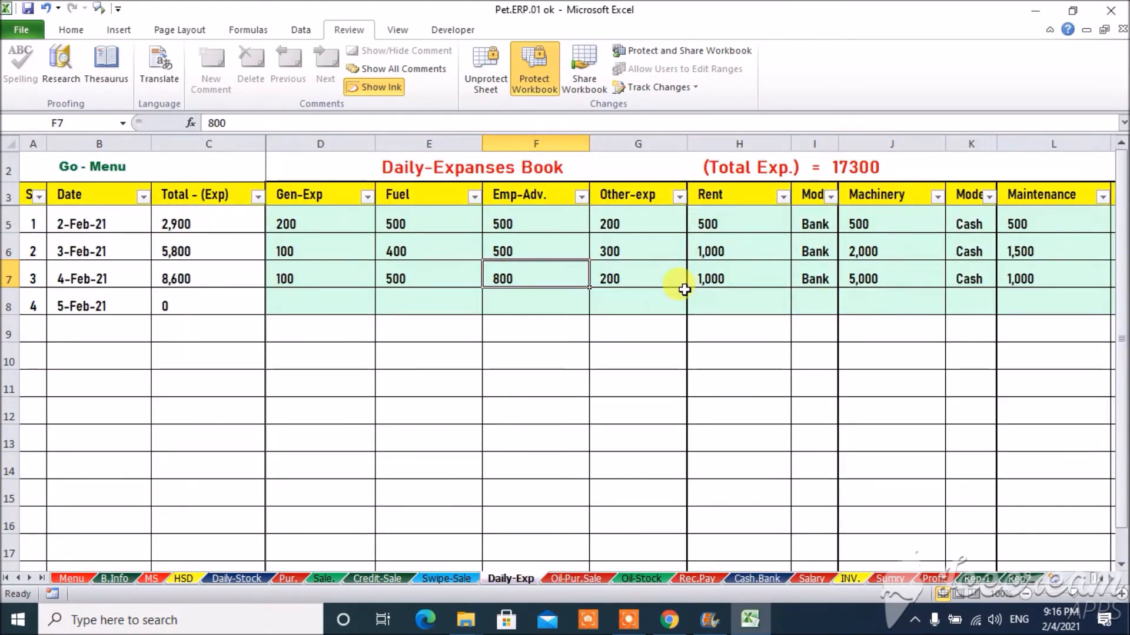
pyautogui.click(830, 277)
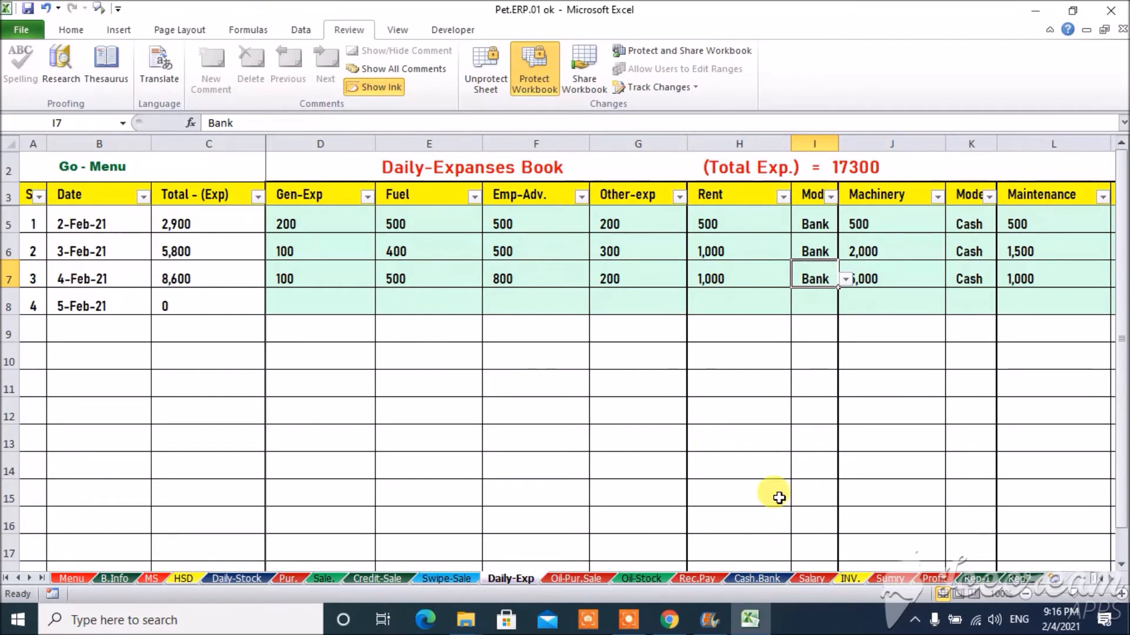
pyautogui.click(756, 579)
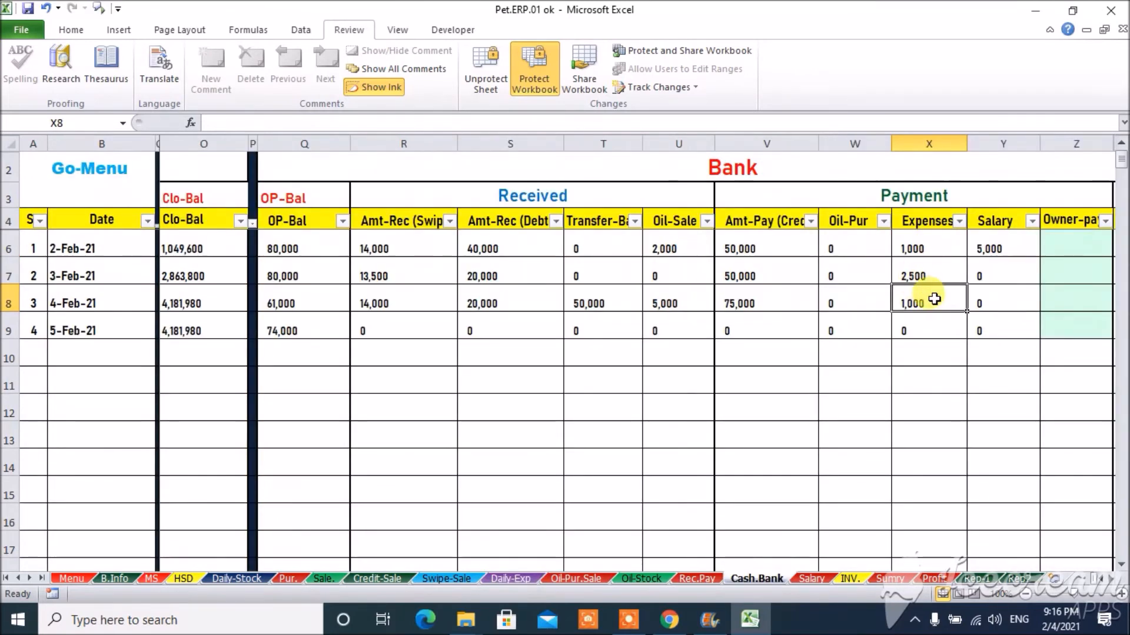
# Enter 10000 as the owner payment in the Bank book's 4-Feb-21 row and check the closing balance.
pyautogui.click(992, 303)
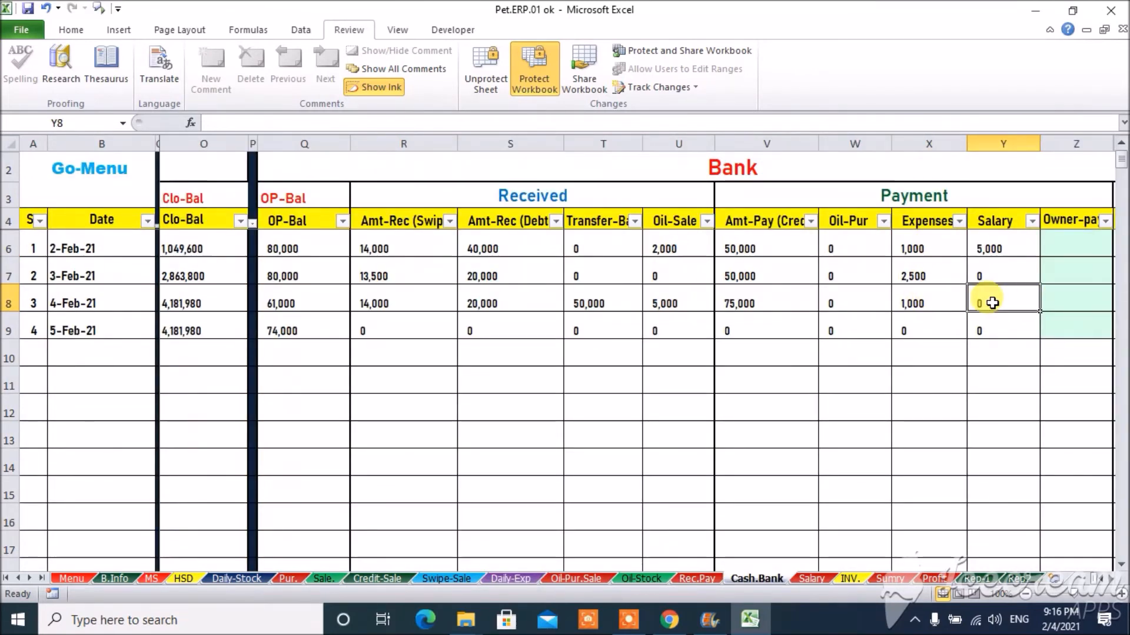
pyautogui.press('Right')
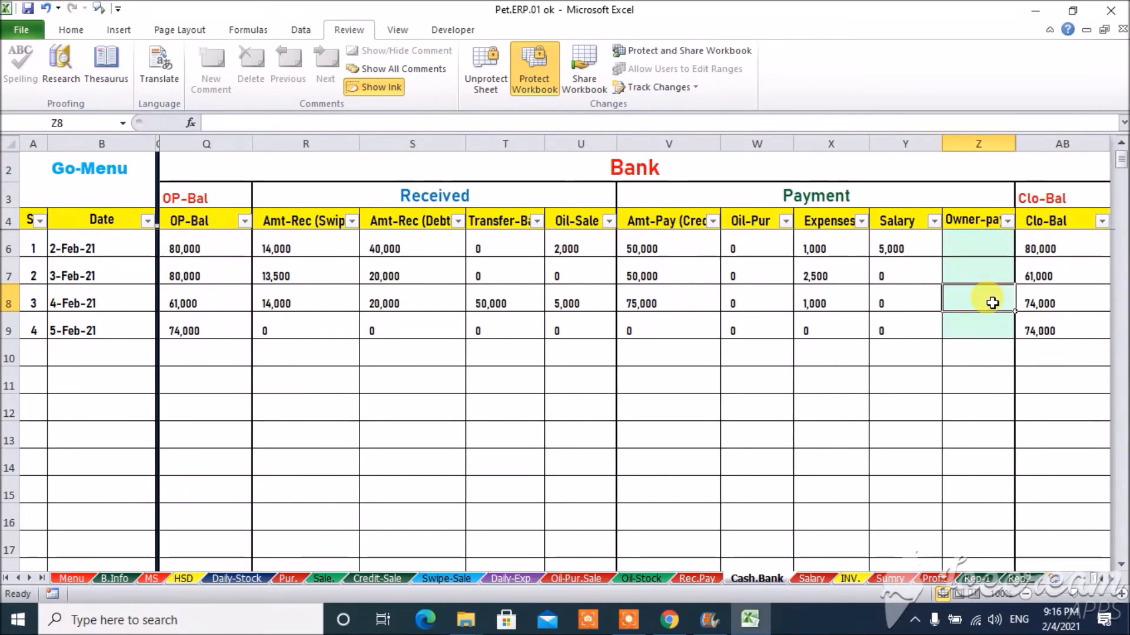
pyautogui.write('10000')
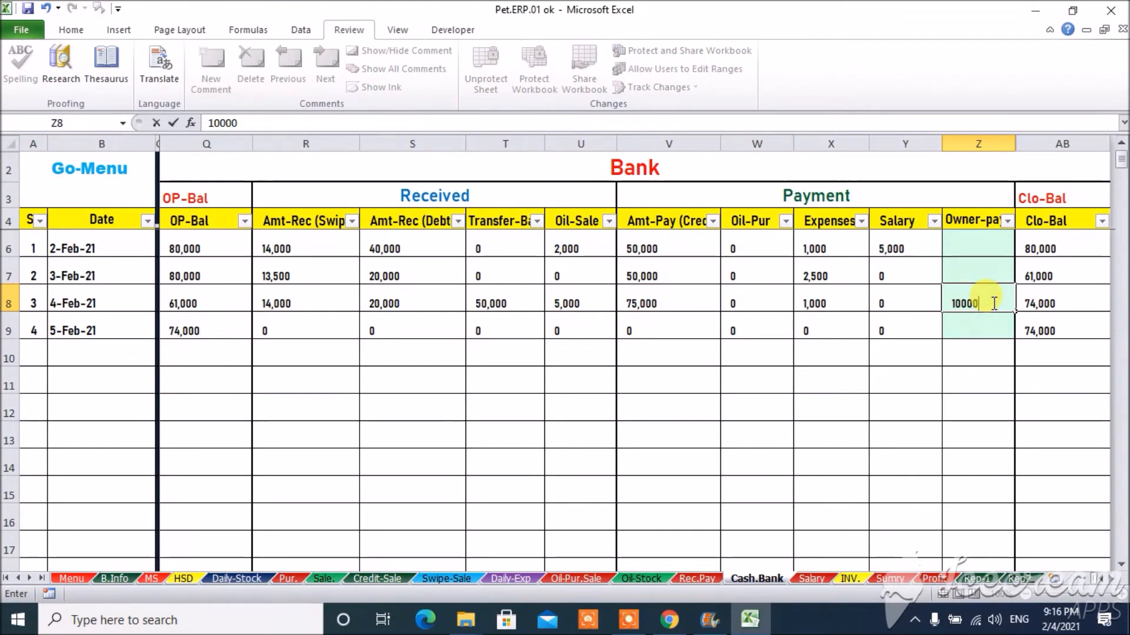
pyautogui.hotkey('ctrl', 'Return')
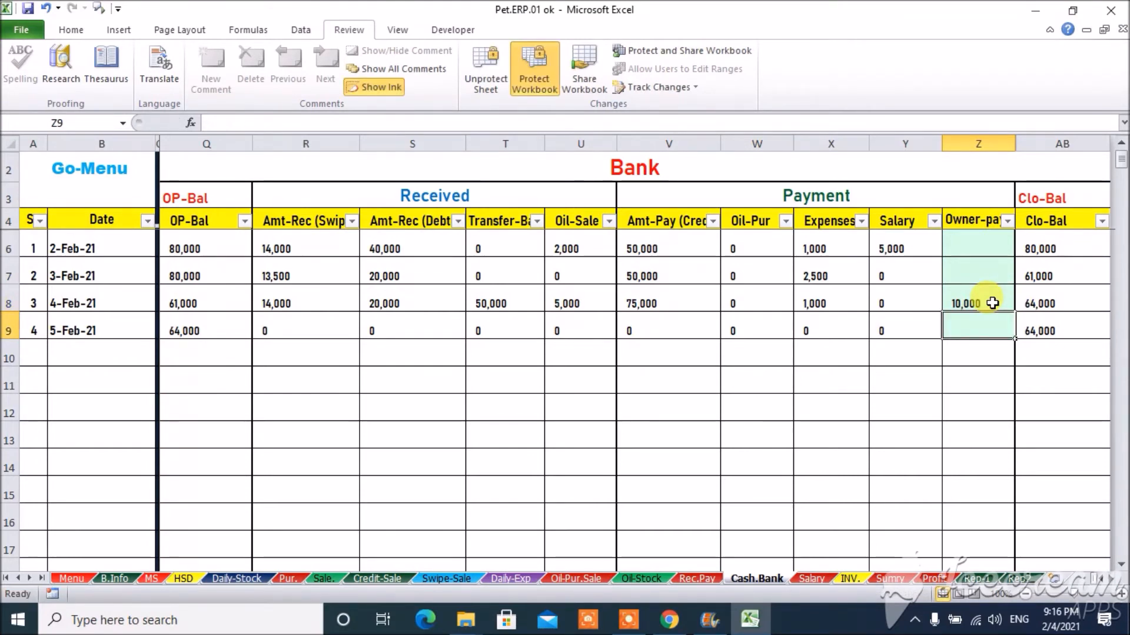
pyautogui.click(992, 303)
pyautogui.press('Right')
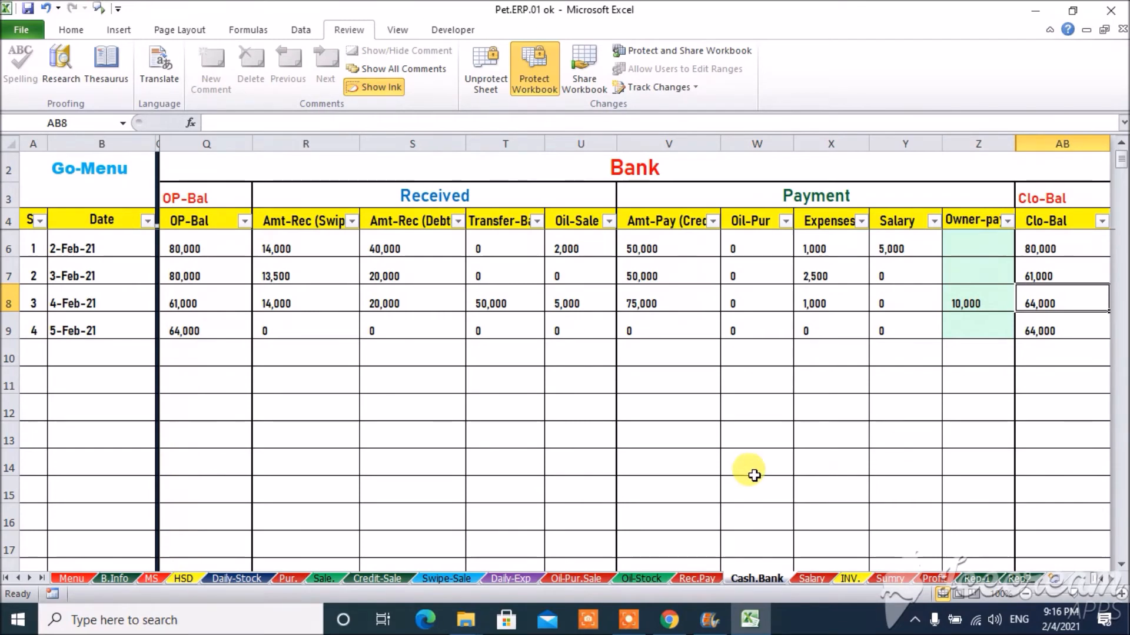
# Review the Cash-Book's 4-Feb-21 row from the opening balance through the receipts to the salary payment.
pyautogui.press('Left')
pyautogui.press('Left')
pyautogui.press('Left')
pyautogui.press('Left')
pyautogui.press('Left')
pyautogui.press('Left')
pyautogui.press('Left')
pyautogui.press('Left')
pyautogui.press('Left')
pyautogui.press('Left')
pyautogui.press('Left')
pyautogui.press('Left')
pyautogui.press('Left')
pyautogui.press('Left')
pyautogui.press('Left')
pyautogui.press('Left')
pyautogui.press('Left')
pyautogui.press('Left')
pyautogui.press('Left')
pyautogui.press('Left')
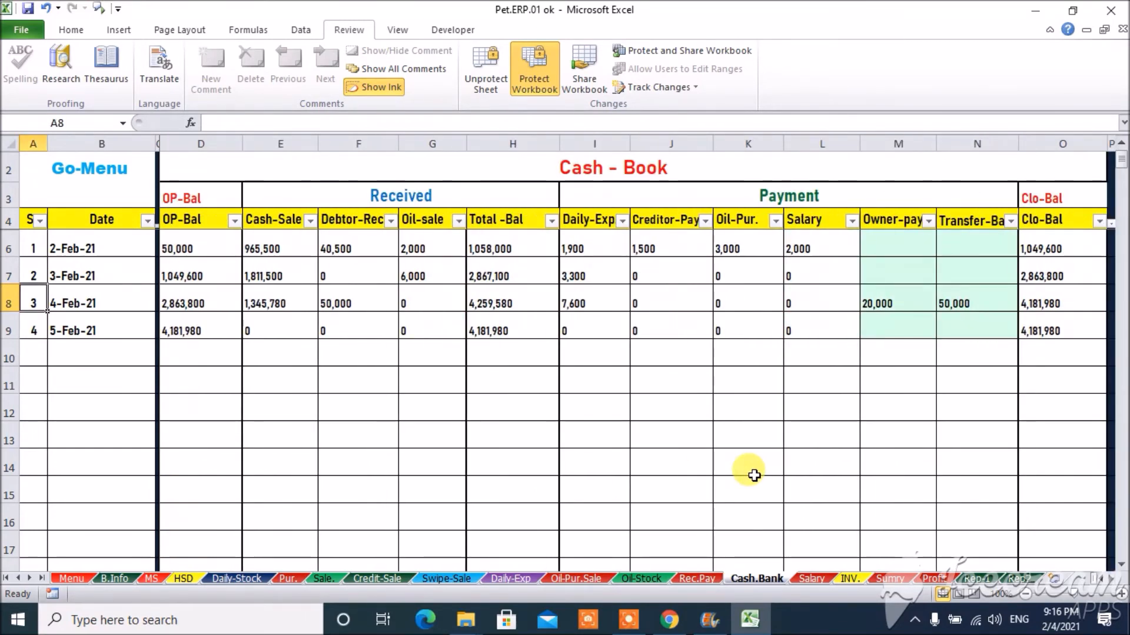
pyautogui.press('Right')
pyautogui.press('Right')
pyautogui.press('Right')
pyautogui.press('Right')
pyautogui.press('Right')
pyautogui.press('Right')
pyautogui.press('Right')
pyautogui.press('Right')
pyautogui.press('Right')
pyautogui.press('Right')
pyautogui.press('Right')
pyautogui.press('Right')
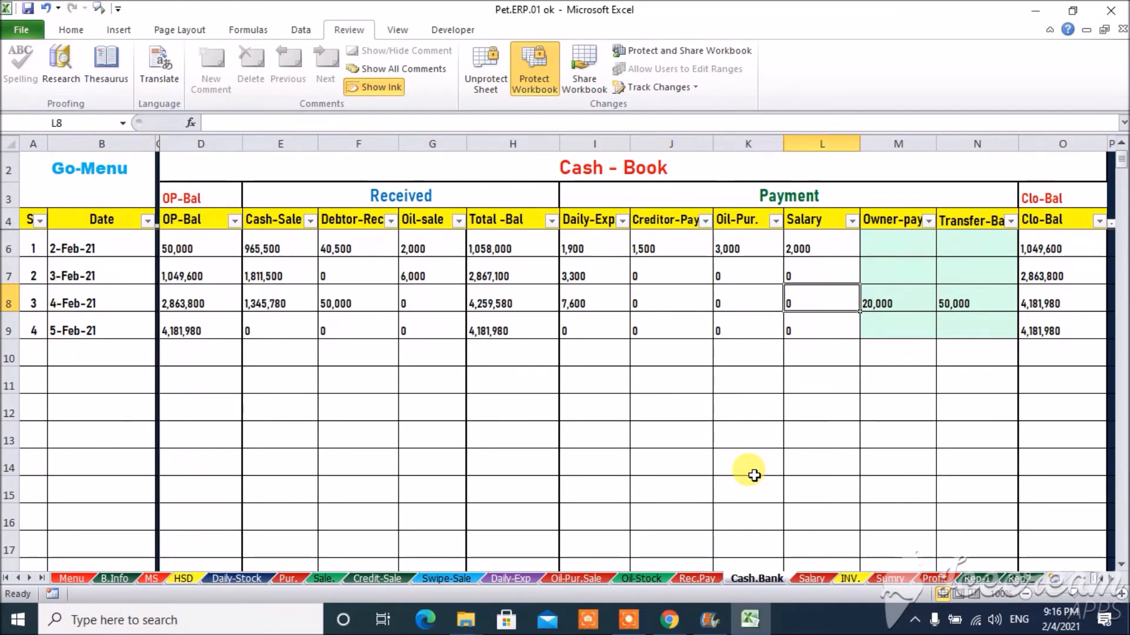
# Review the Bank book's 4-Feb-21 row from opening balance to owner payment, and return to the Cash-Book's opening balance.
pyautogui.press('Right')
pyautogui.press('Right')
pyautogui.press('Right')
pyautogui.press('Right')
pyautogui.press('Right')
pyautogui.press('Right')
pyautogui.press('Right')
pyautogui.press('Right')
pyautogui.press('Right')
pyautogui.press('Right')
pyautogui.press('Right')
pyautogui.press('Right')
pyautogui.press('Right')
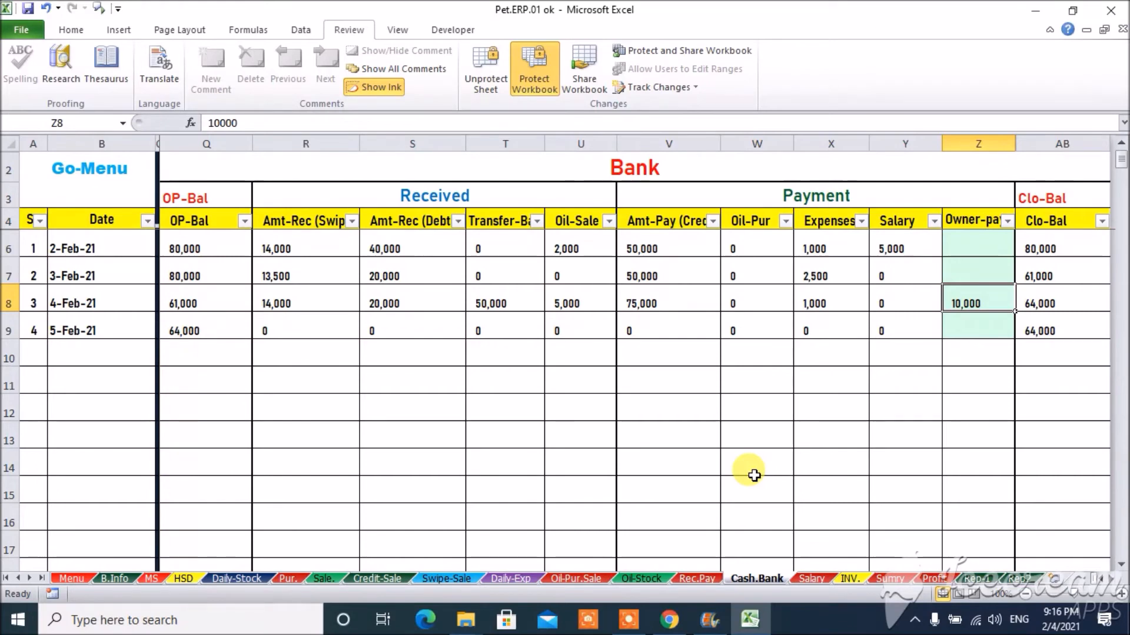
pyautogui.press('Left')
pyautogui.press('Left')
pyautogui.press('Left')
pyautogui.press('Left')
pyautogui.press('Left')
pyautogui.press('Left')
pyautogui.press('Left')
pyautogui.press('Left')
pyautogui.press('Left')
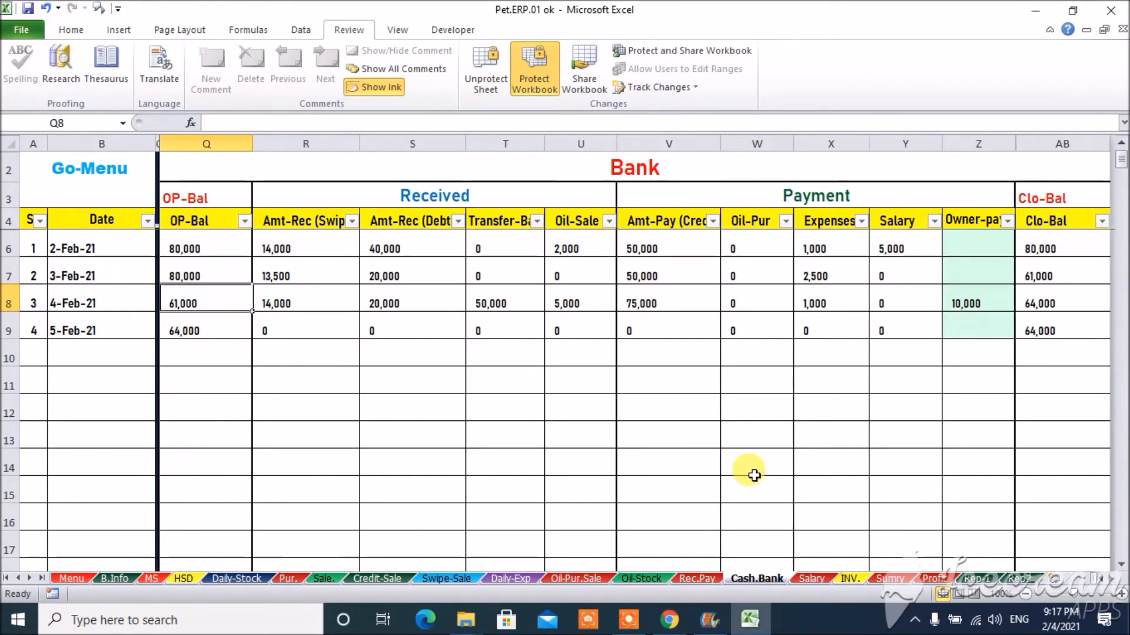
pyautogui.press('Home')
pyautogui.press('Right')
pyautogui.press('Right')
pyautogui.press('Right')
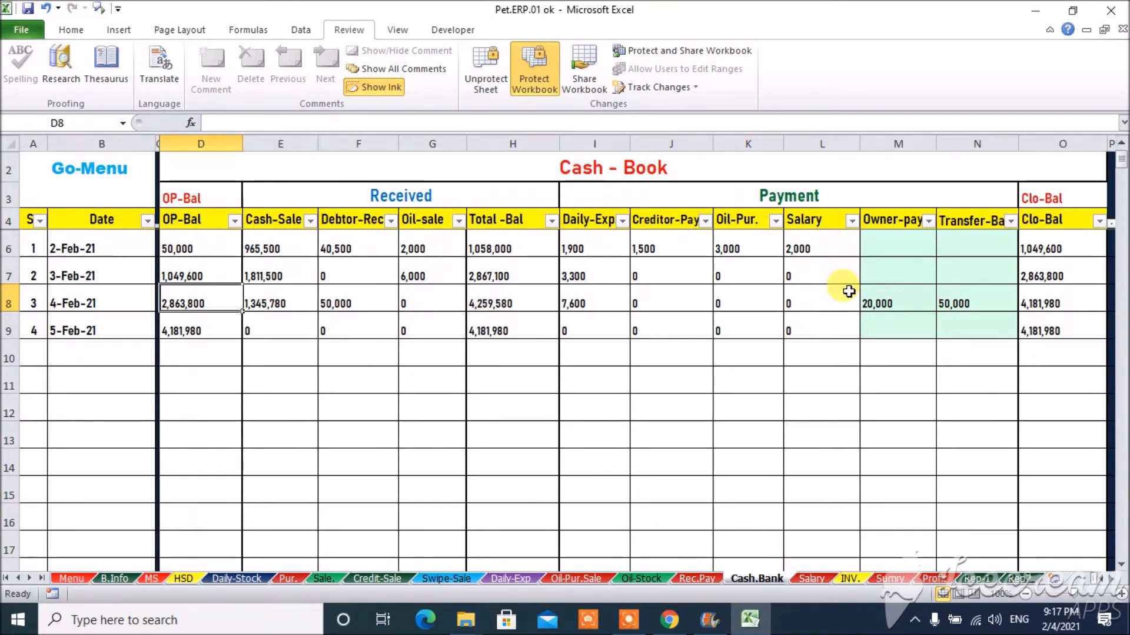
# Change the dates of the first two entries in the Salary sheet to 4-Feb-21.
pyautogui.click(811, 579)
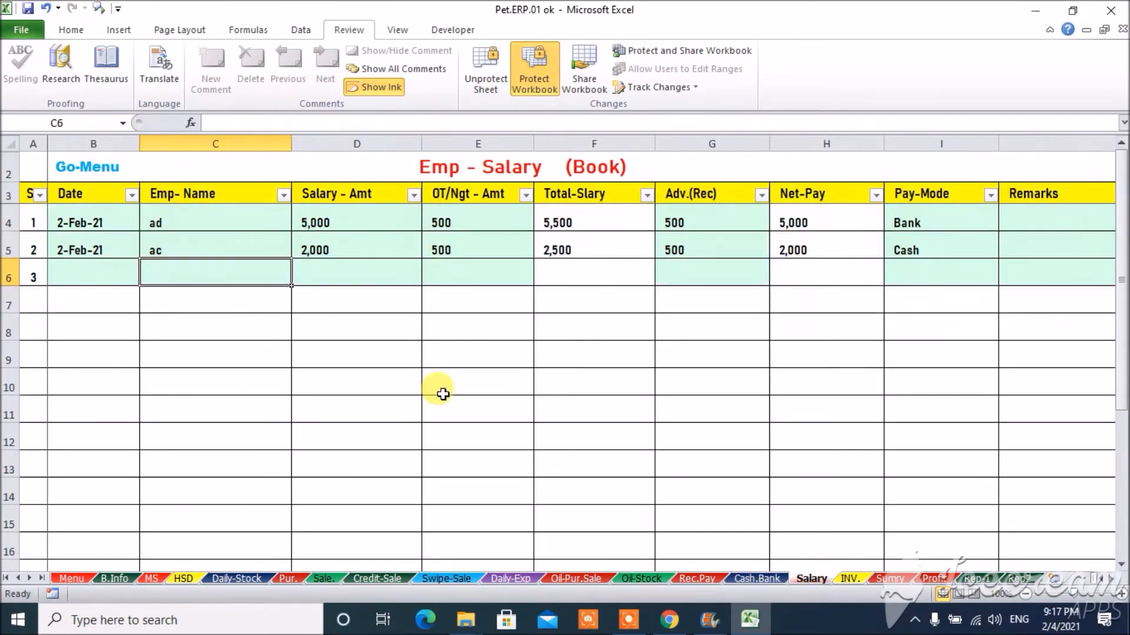
pyautogui.press('Up')
pyautogui.press('Up')
pyautogui.press('Down')
pyautogui.press('Down')
pyautogui.press('Up')
pyautogui.press('Up')
pyautogui.press('Left')
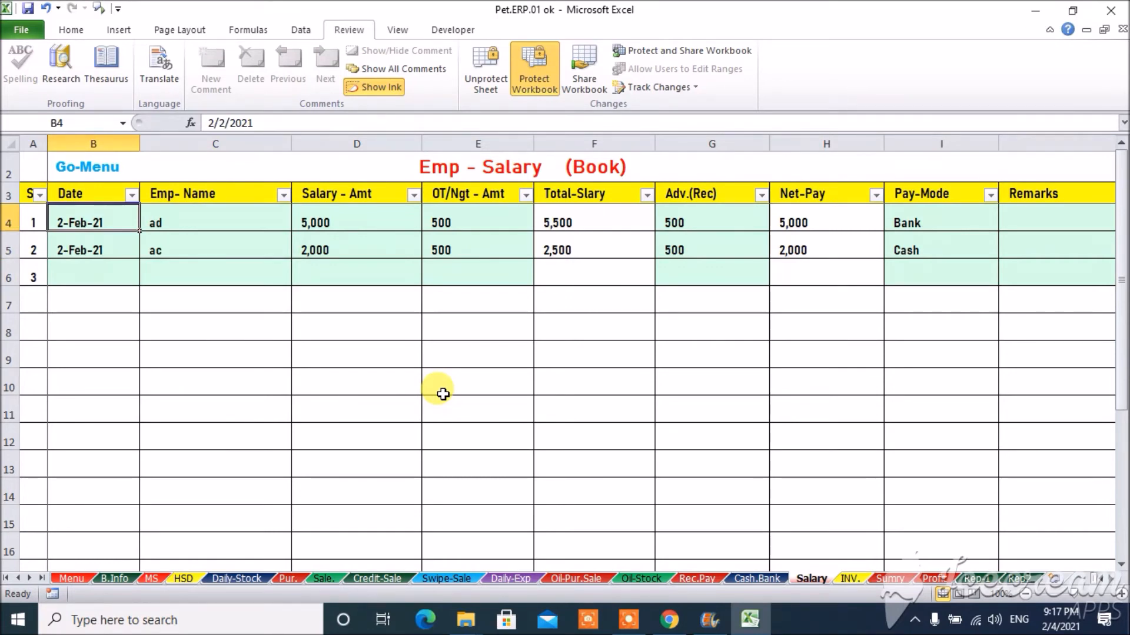
pyautogui.press('Delete')
pyautogui.hotkey('ctrl', 'z')
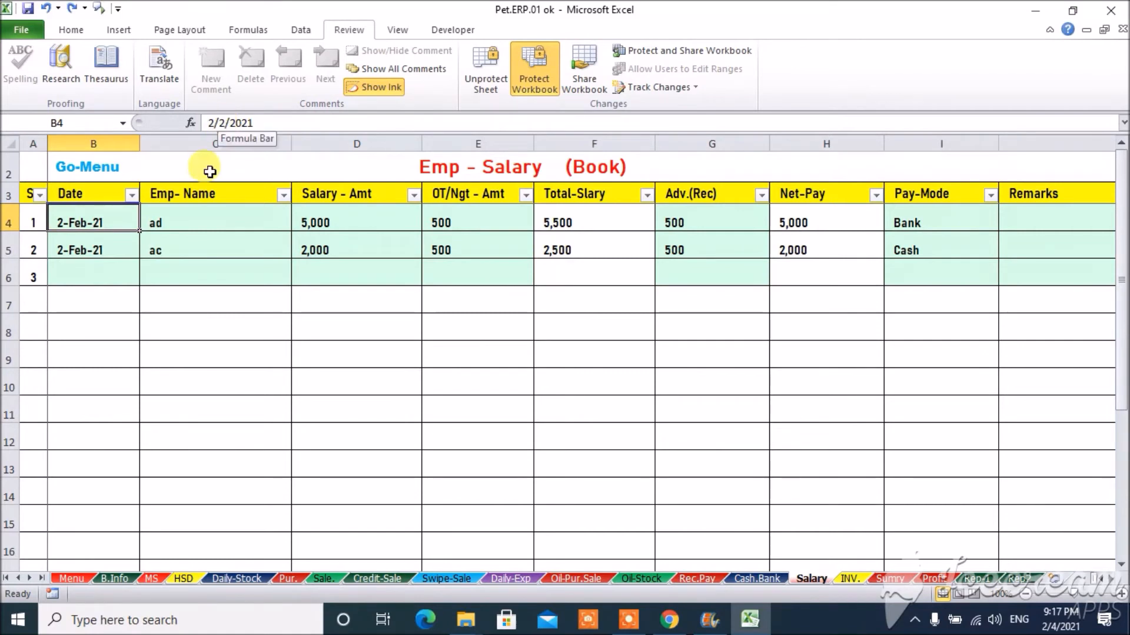
pyautogui.write('04-feb')
pyautogui.press('Return')
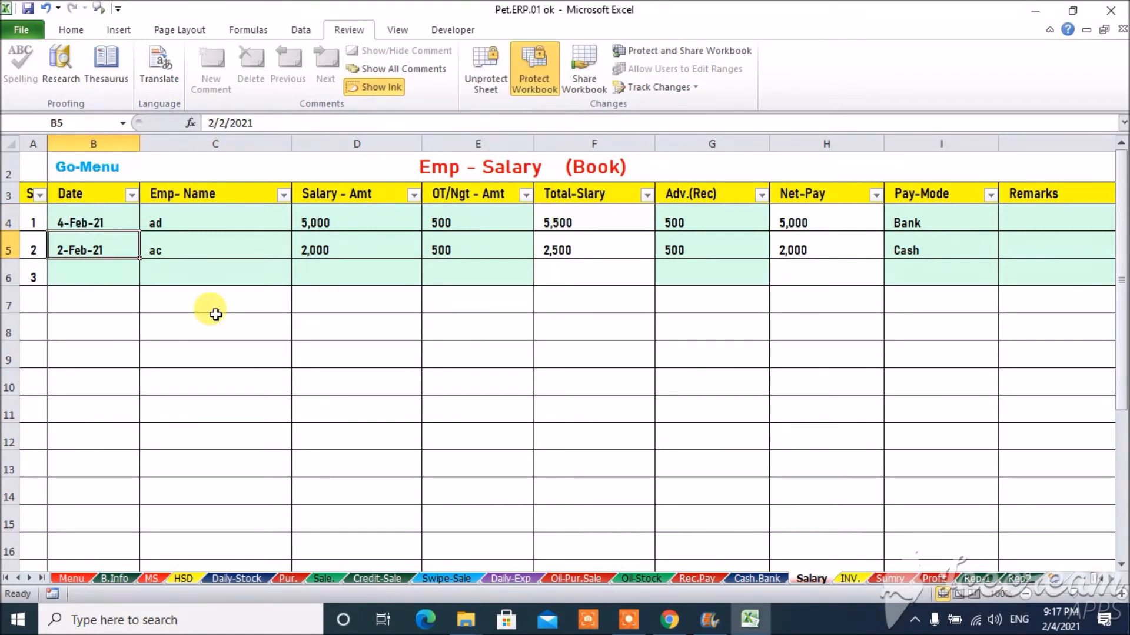
pyautogui.hotkey('ctrl', 'd')
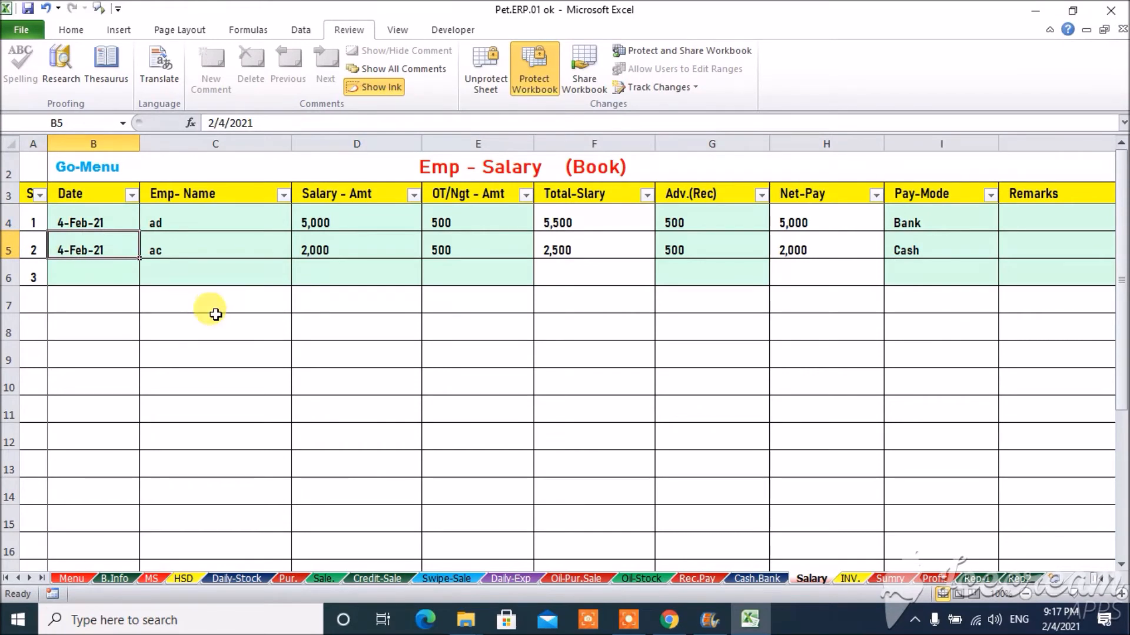
# Fill the date 4-Feb-21 down into the third row of the salary book, ready for its employee name.
pyautogui.press('Down')
pyautogui.hotkey('ctrl', 'd')
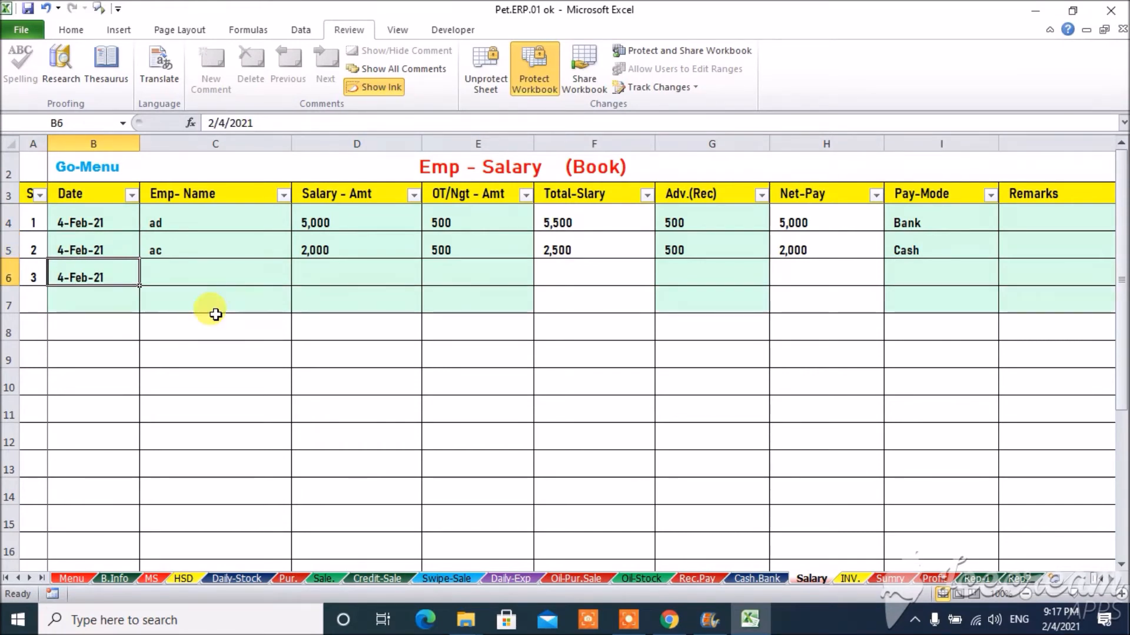
pyautogui.press('Tab')
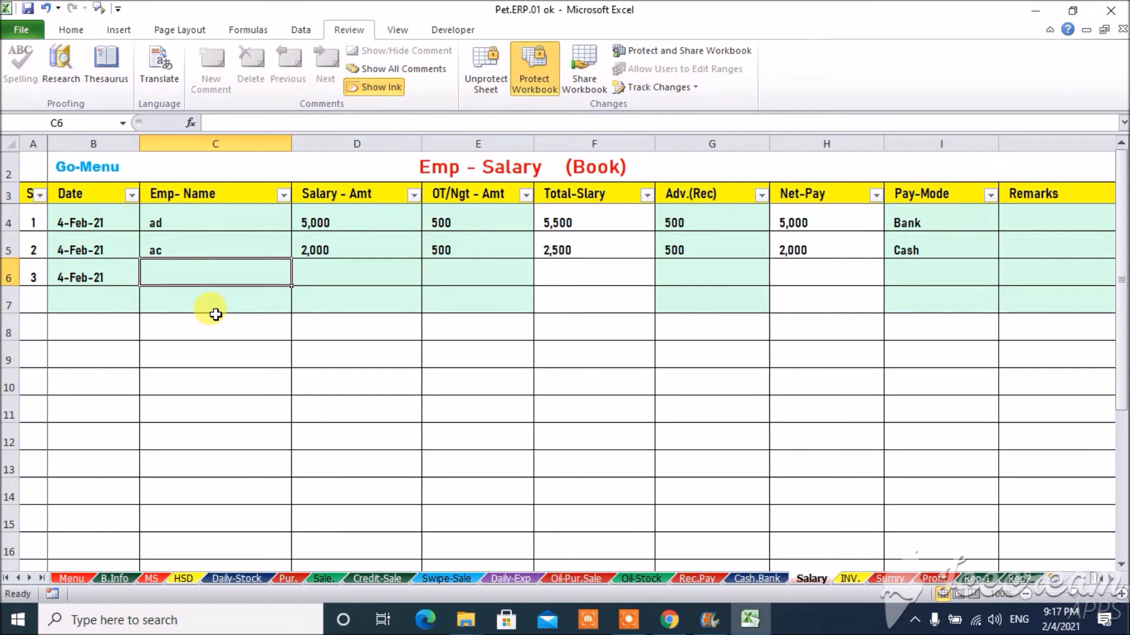
# Complete the third salary entry with the employee's name, salary 15000, OT/Ngt amount 500, advance recovery 500 and pay mode Bank.
pyautogui.write('vikash')
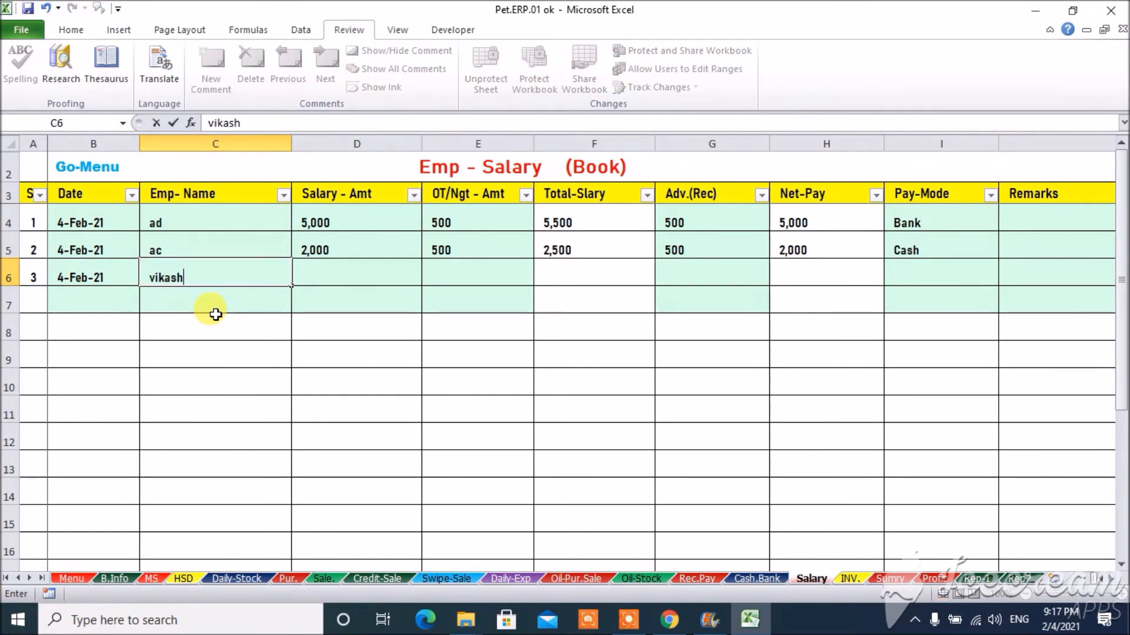
pyautogui.press('Tab')
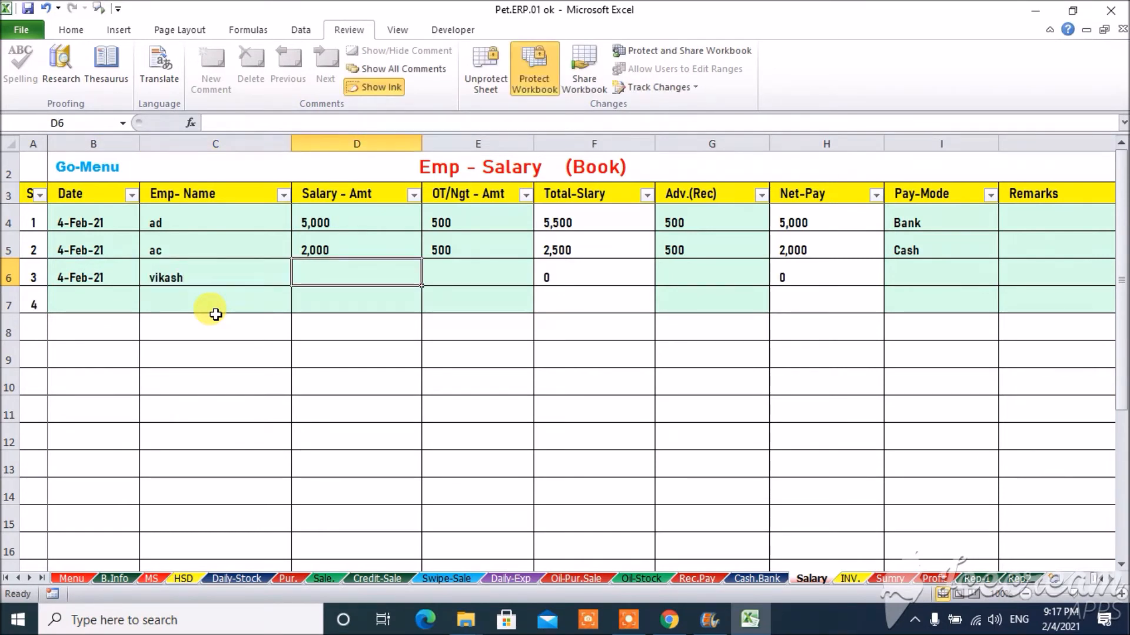
pyautogui.write('15000')
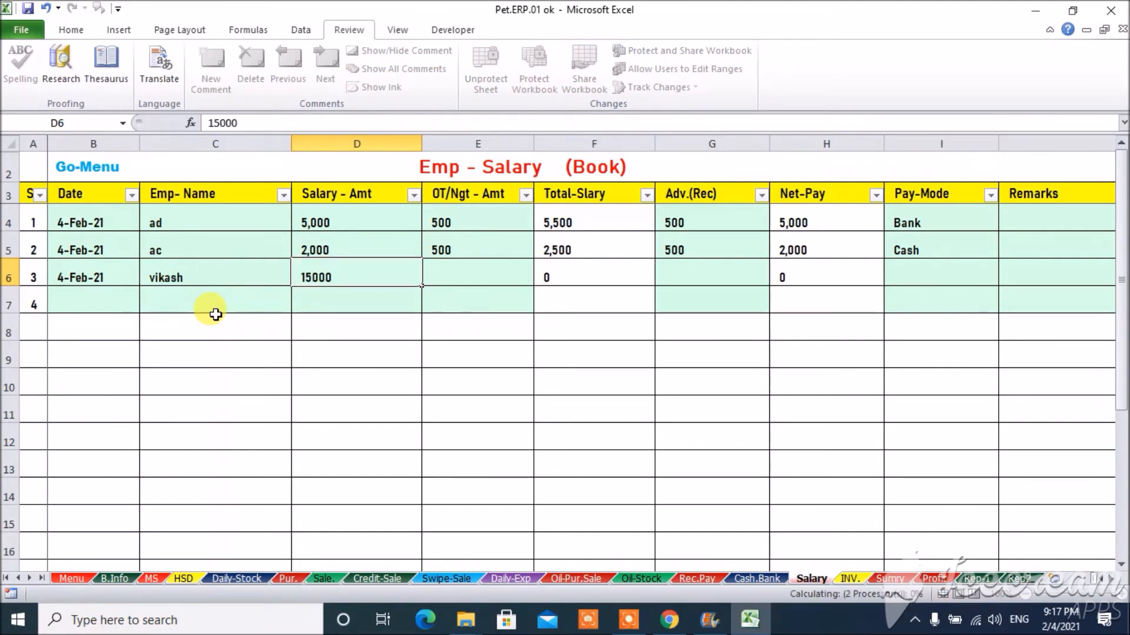
pyautogui.press('Tab')
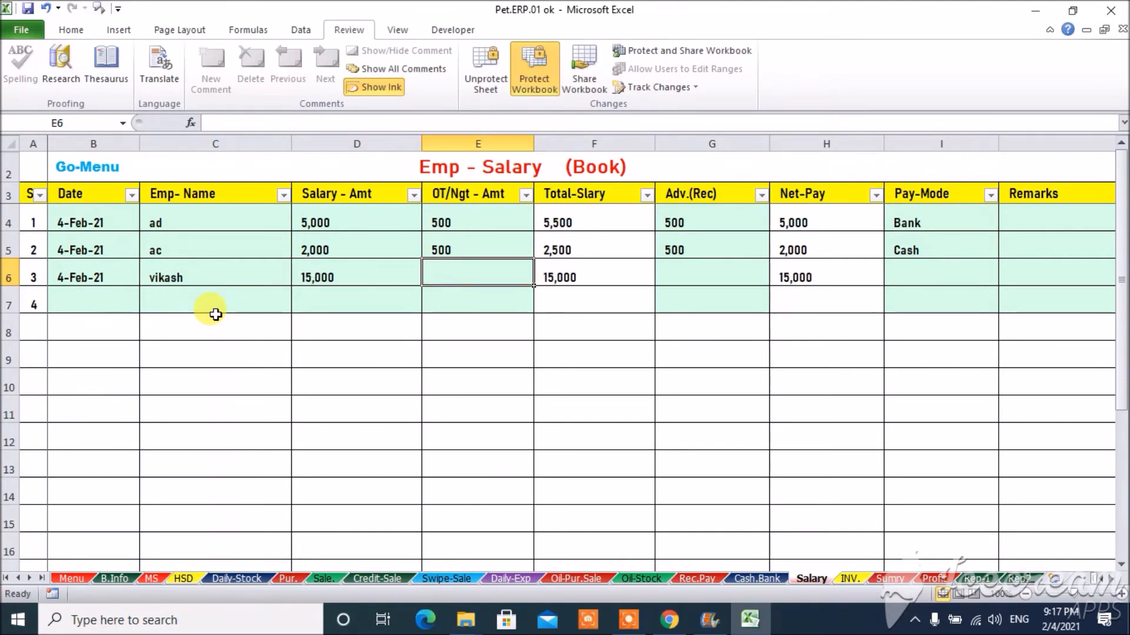
pyautogui.write('500')
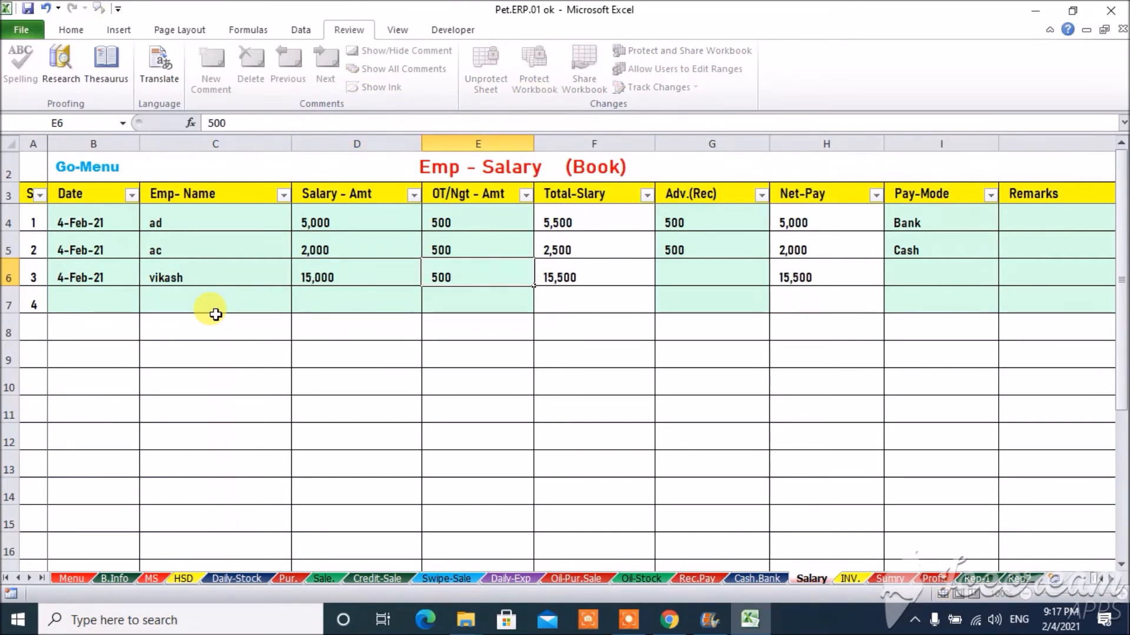
pyautogui.press('Tab')
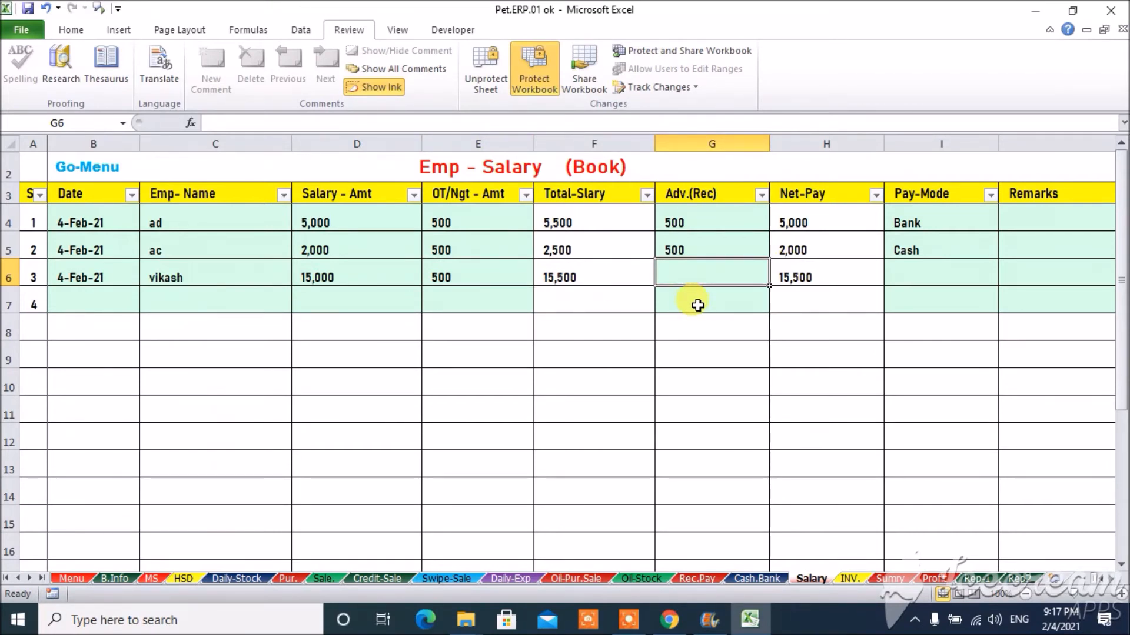
pyautogui.write('500')
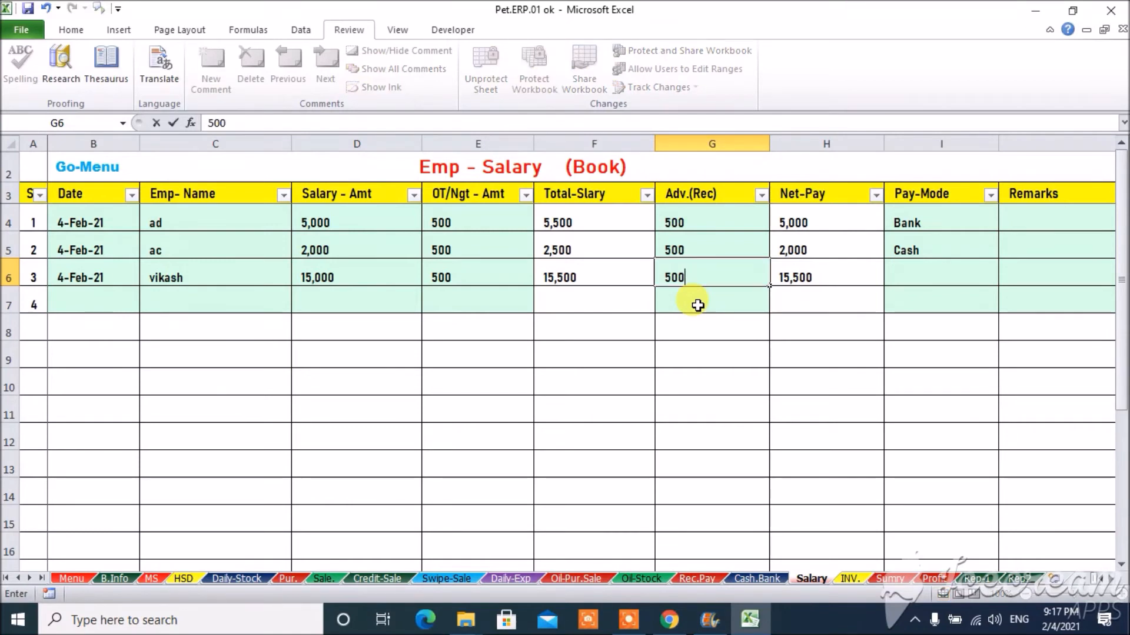
pyautogui.press('Tab')
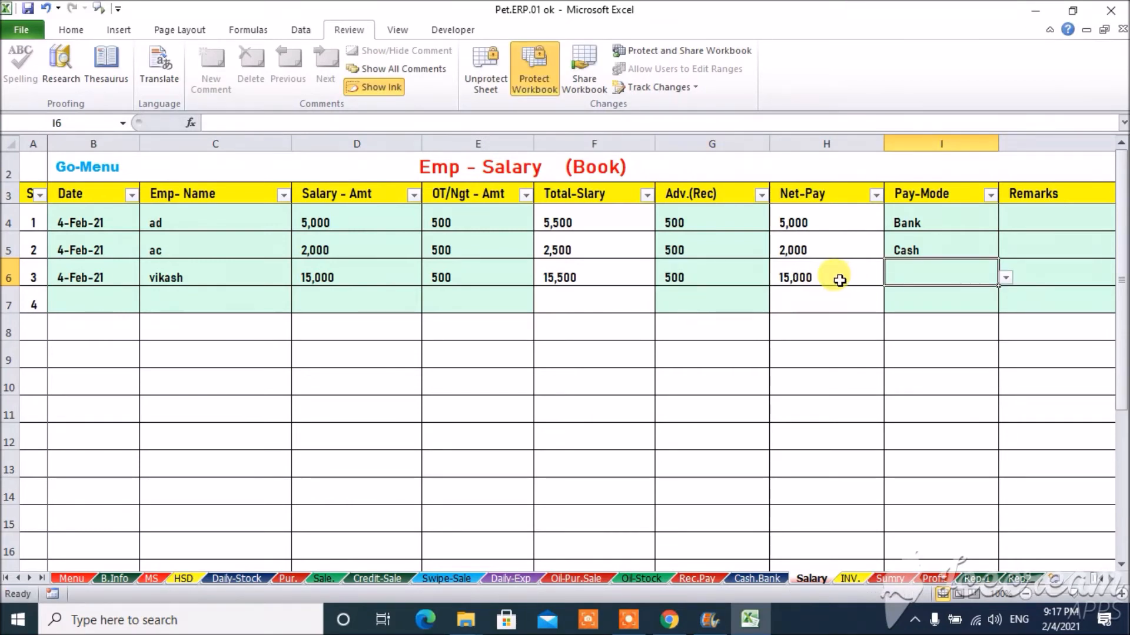
pyautogui.click(1006, 278)
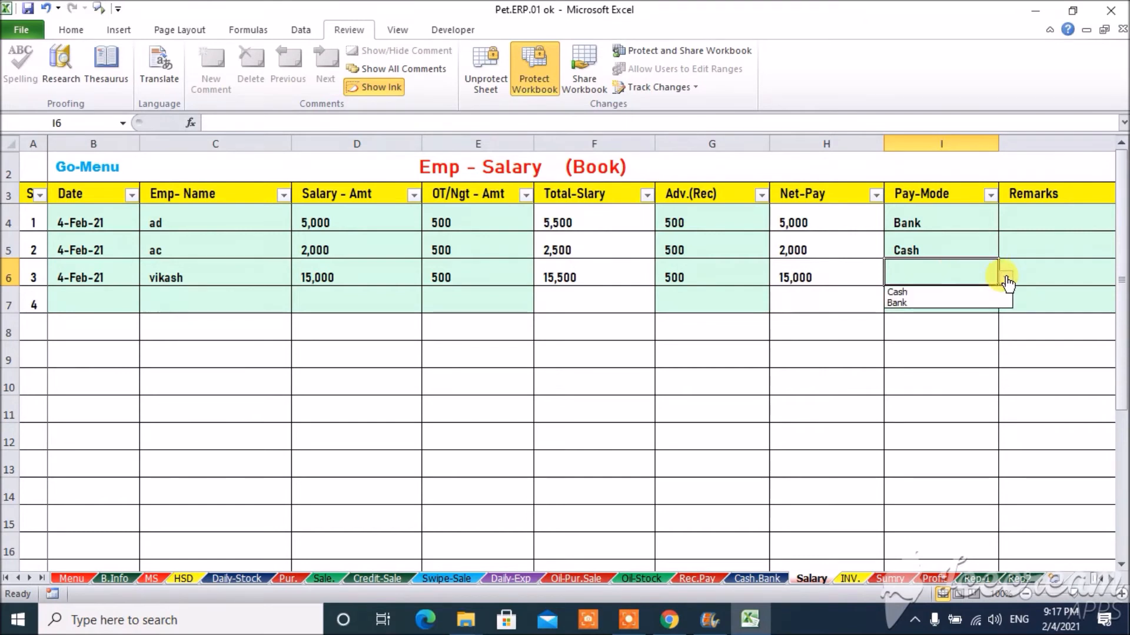
pyautogui.click(960, 302)
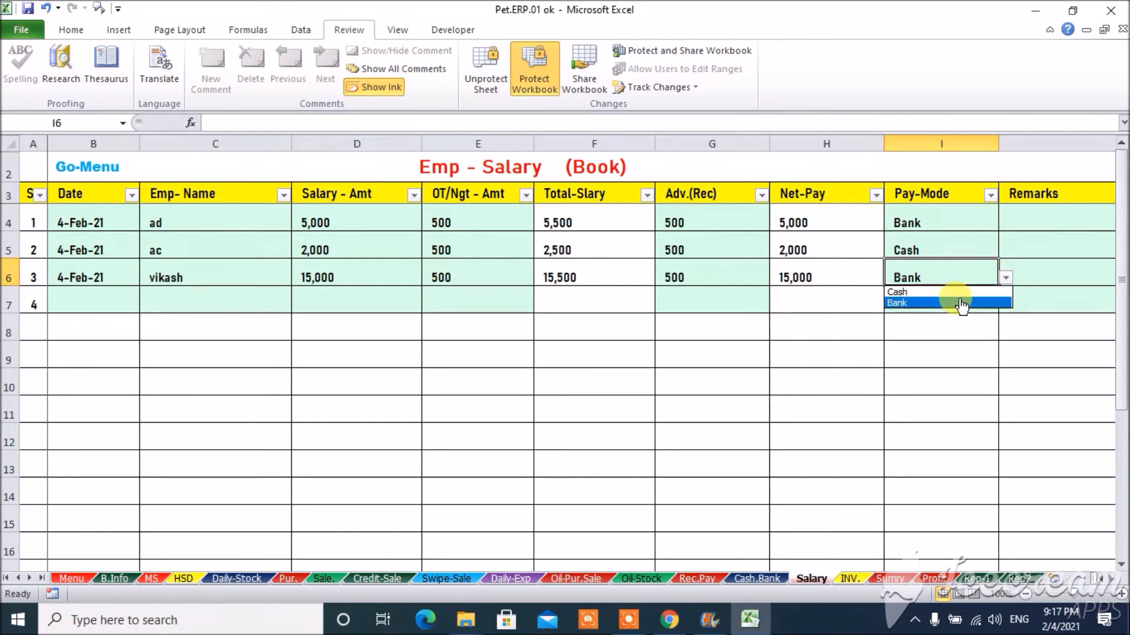
# Start the fourth salary entry dated 4-Feb-21 with the employee's name and a salary amount of 25000.
pyautogui.click(114, 302)
pyautogui.doubleClick(116, 304)
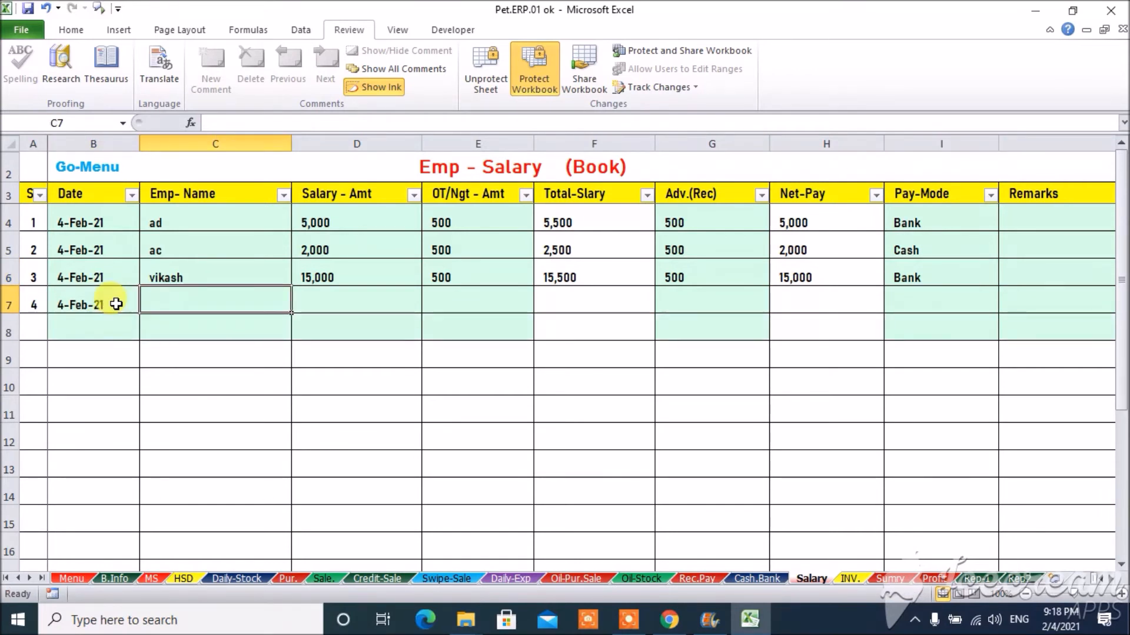
pyautogui.write('manoj')
pyautogui.press('Tab')
pyautogui.write('2500')
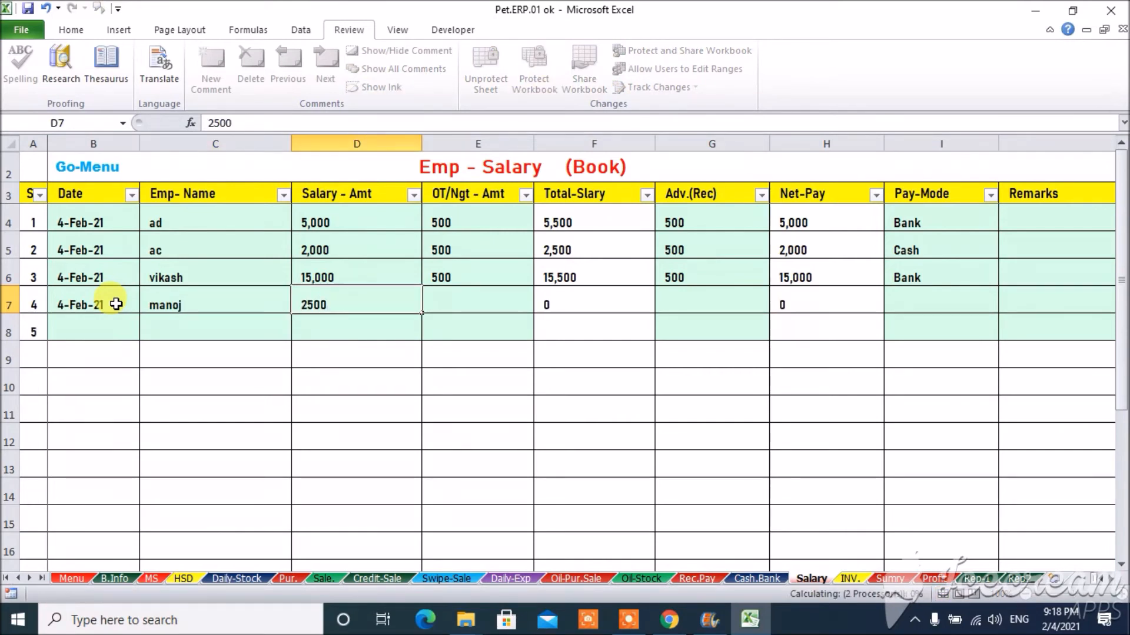
pyautogui.press('Tab')
pyautogui.press('Left')
pyautogui.write('25000')
pyautogui.press('Tab')
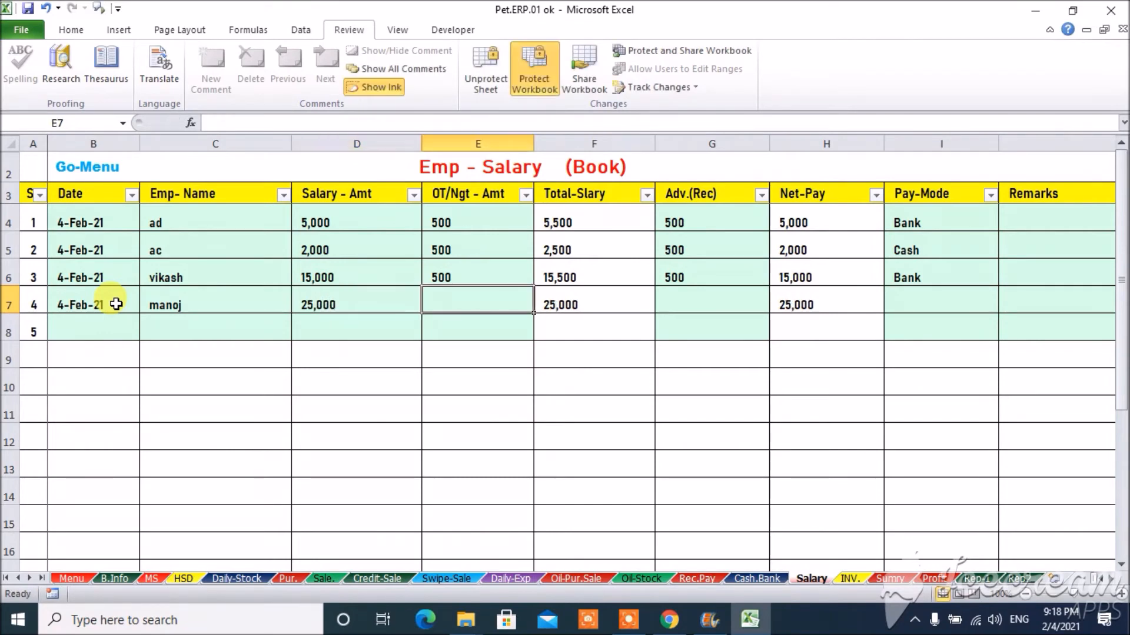
# Set the fourth salary entry's OT/Ngt amount to 0, leave the advance blank and choose Bank as its pay mode.
pyautogui.write('0')
pyautogui.press('Tab')
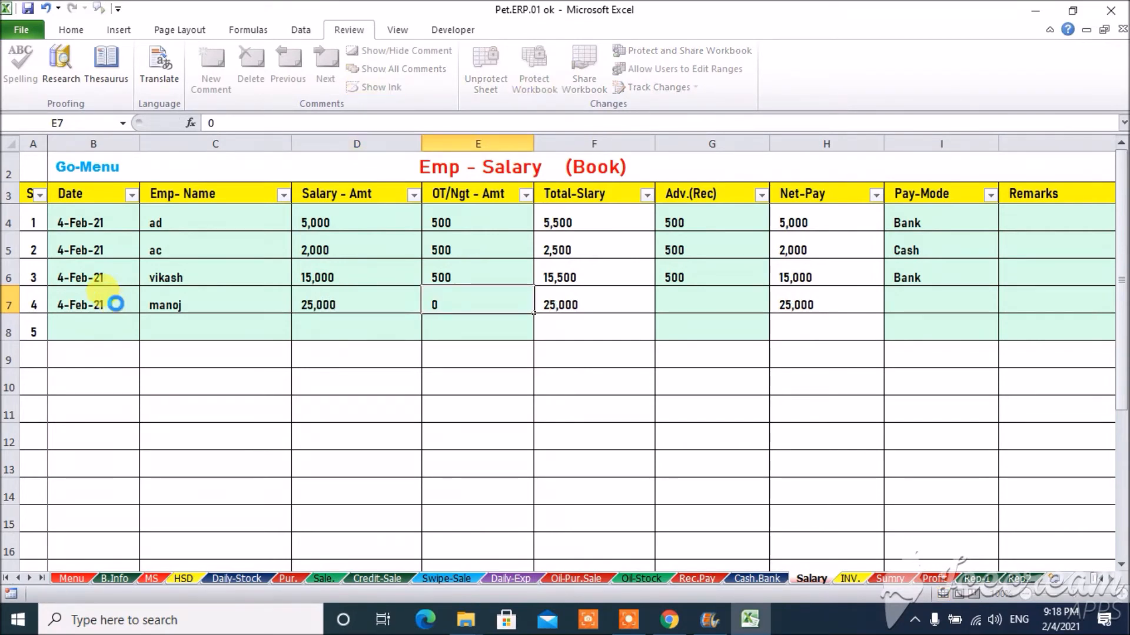
pyautogui.press('Tab')
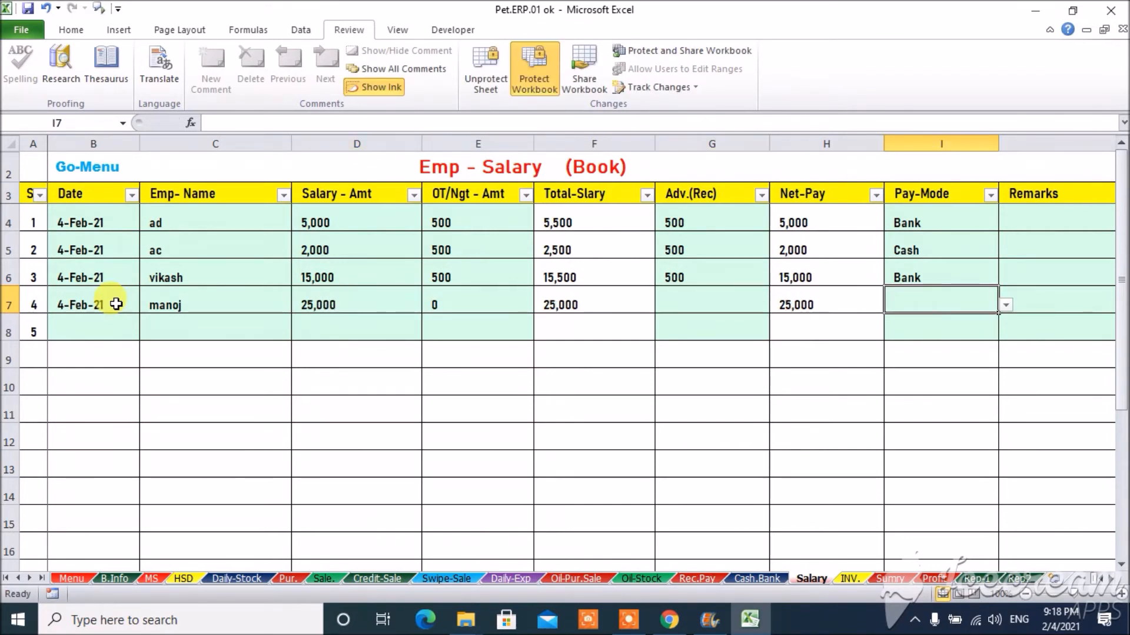
pyautogui.hotkey('alt', 'Down')
pyautogui.press('Down')
pyautogui.press('Down')
pyautogui.press('Return')
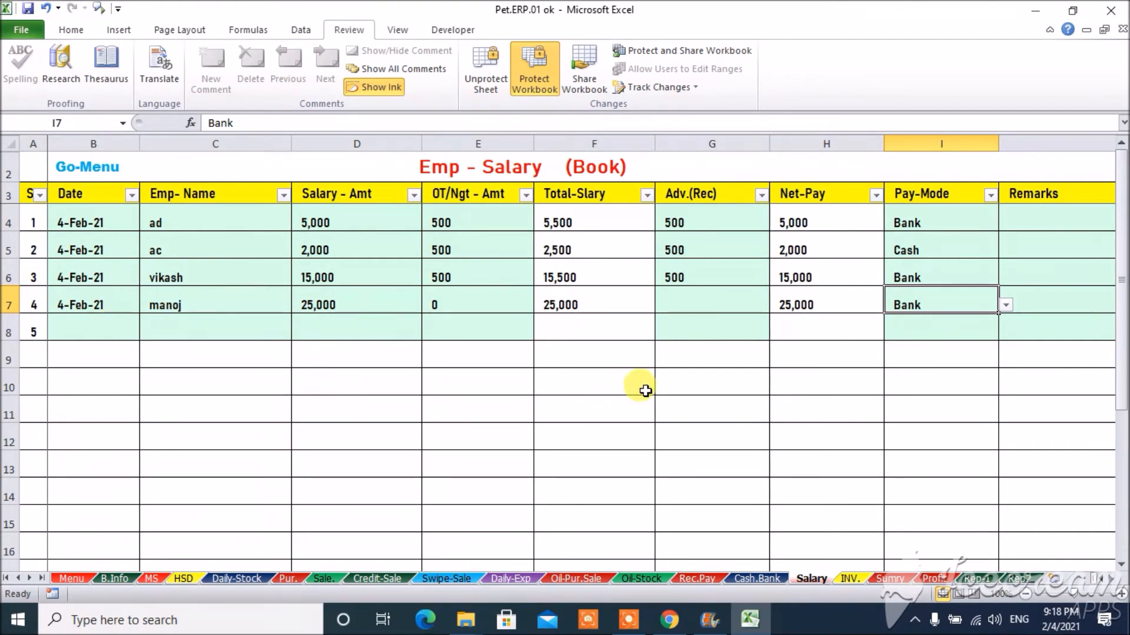
pyautogui.click(1006, 305)
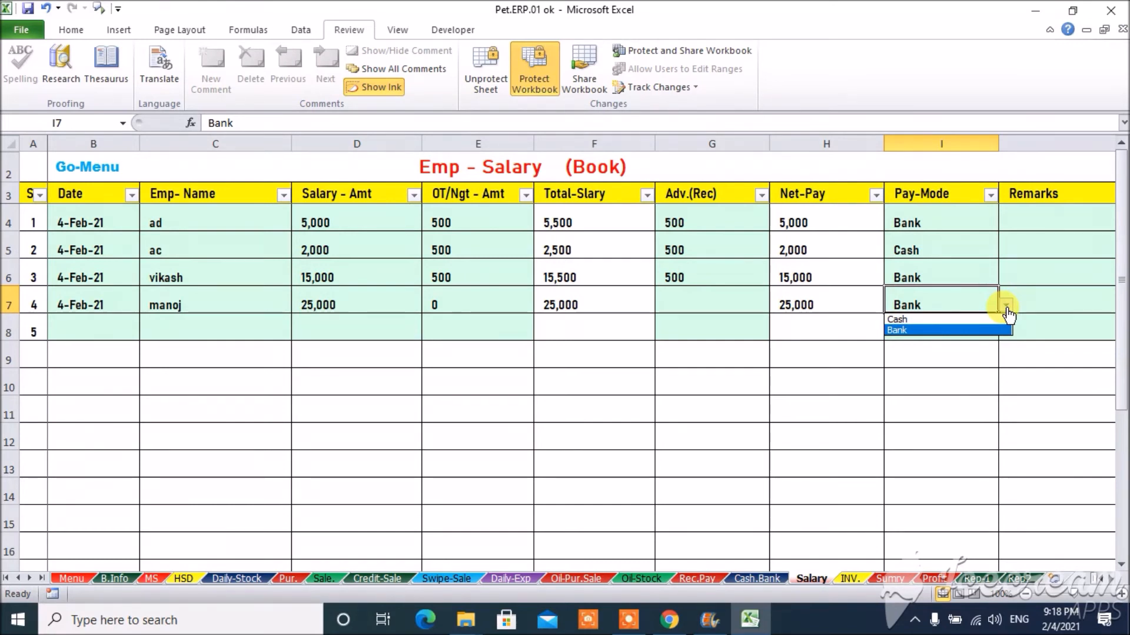
pyautogui.press('Left')
pyautogui.press('Left')
pyautogui.press('Left')
pyautogui.press('Left')
pyautogui.press('Left')
pyautogui.press('Left')
pyautogui.press('Left')
pyautogui.press('Left')
pyautogui.press('Left')
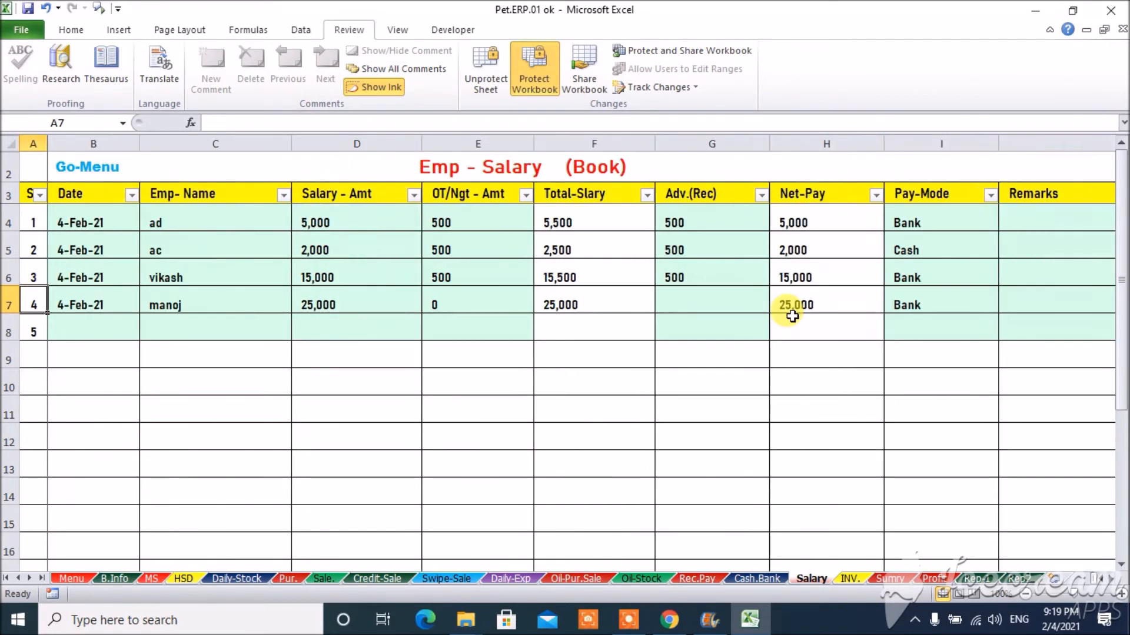
pyautogui.press('Right')
pyautogui.press('Down')
pyautogui.press('Up')
pyautogui.press('Right')
pyautogui.press('Down')
pyautogui.press('Down')
pyautogui.press('Down')
pyautogui.press('Down')
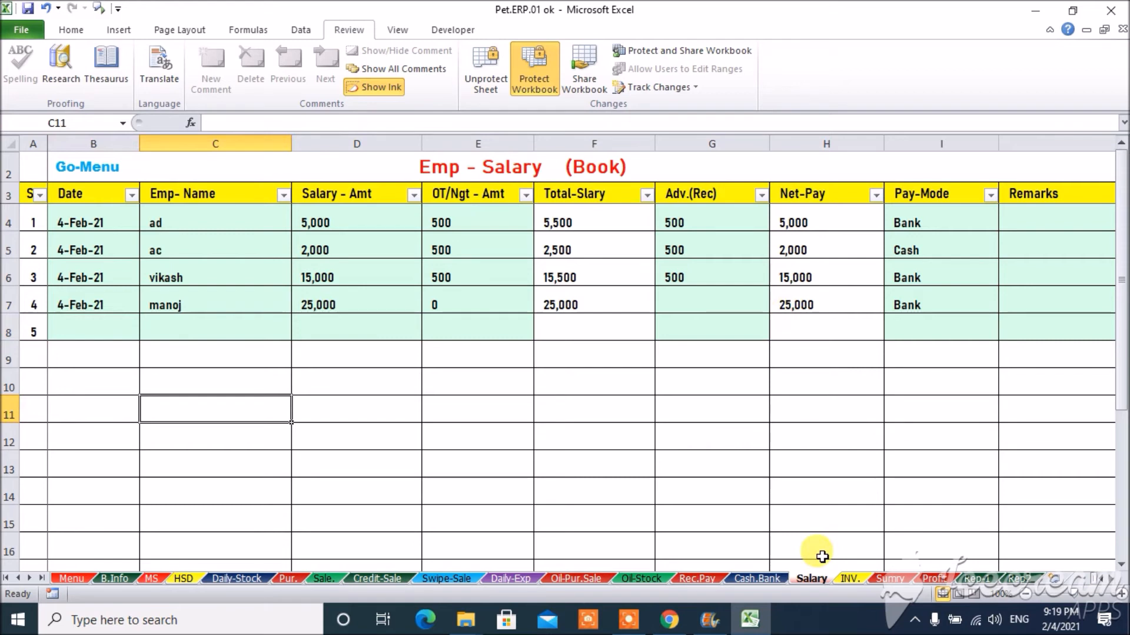
# Compare the Cash-Book's 4-Feb-21 salary payment with the entry paid in cash in the Salary sheet.
pyautogui.click(764, 579)
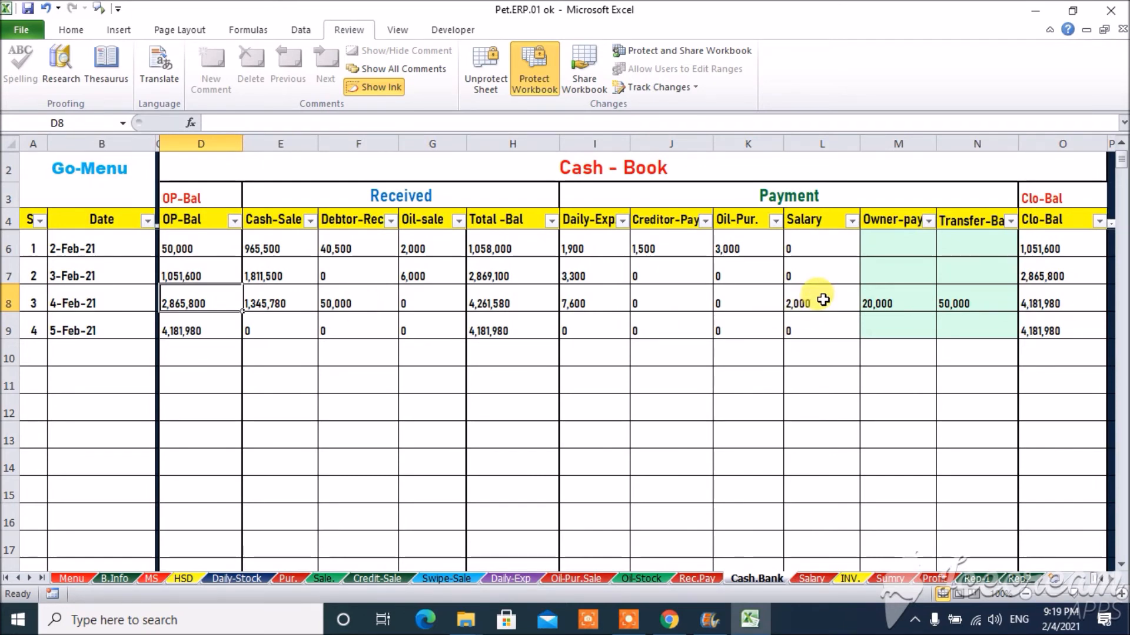
pyautogui.click(812, 578)
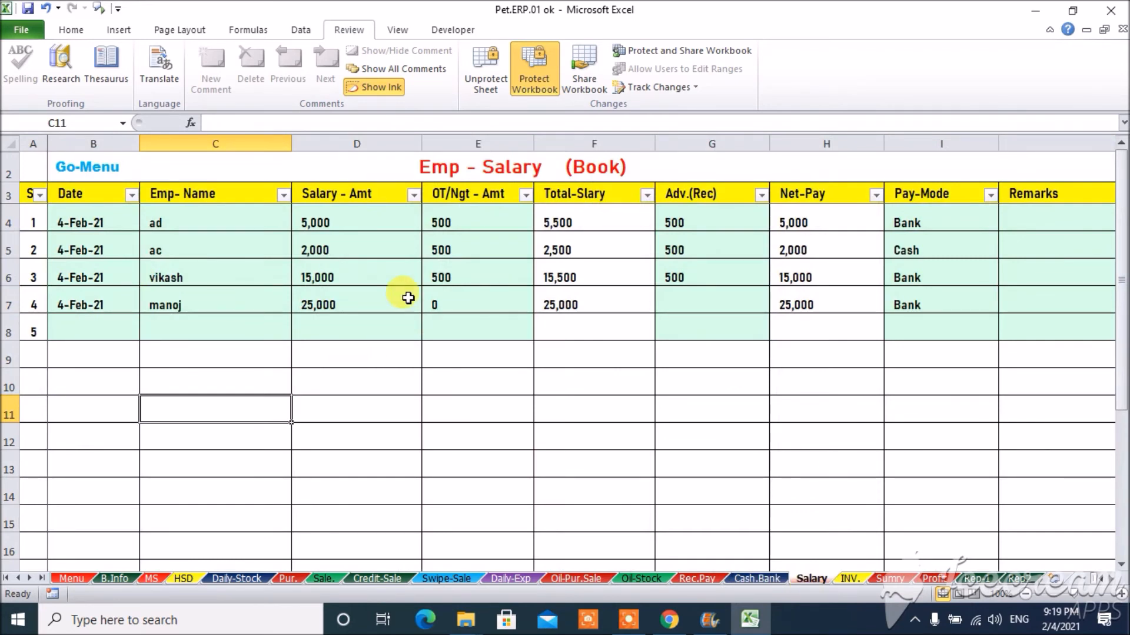
pyautogui.click(938, 248)
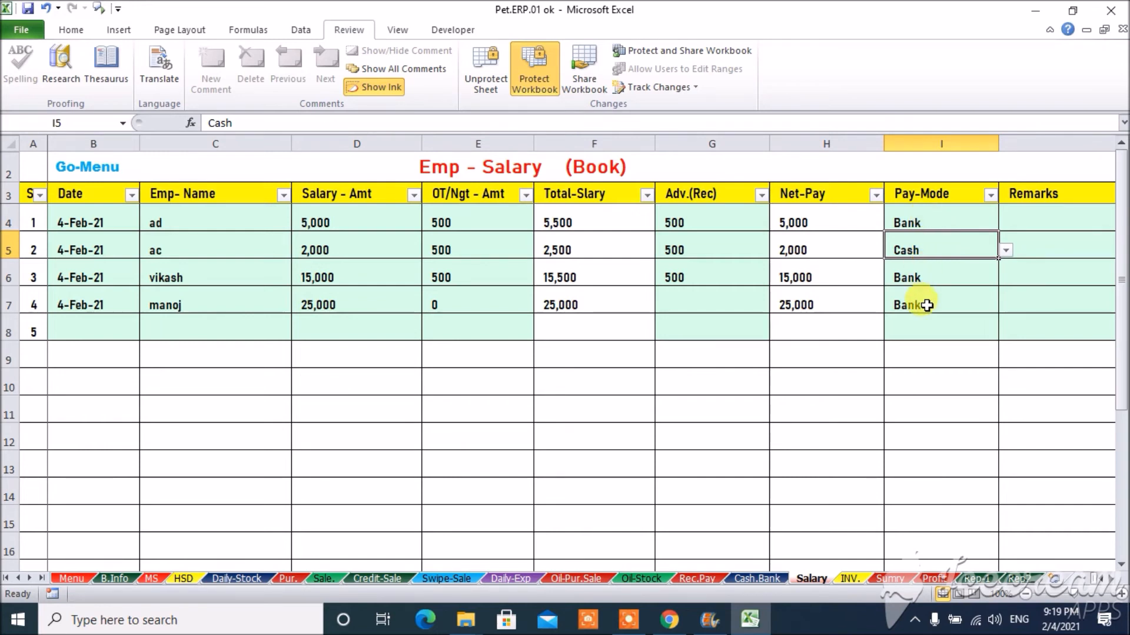
# Check the Bank book's 4-Feb-21 salary payment against the net pay of the bank-paid employees in the Salary sheet.
pyautogui.click(756, 578)
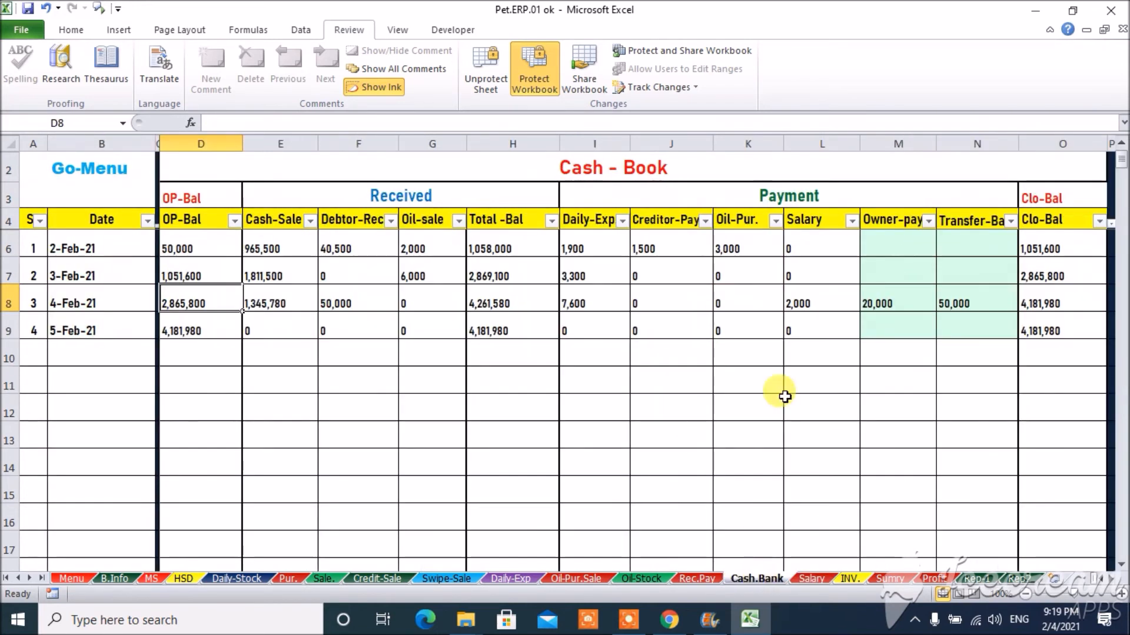
pyautogui.click(625, 160)
pyautogui.press('Right')
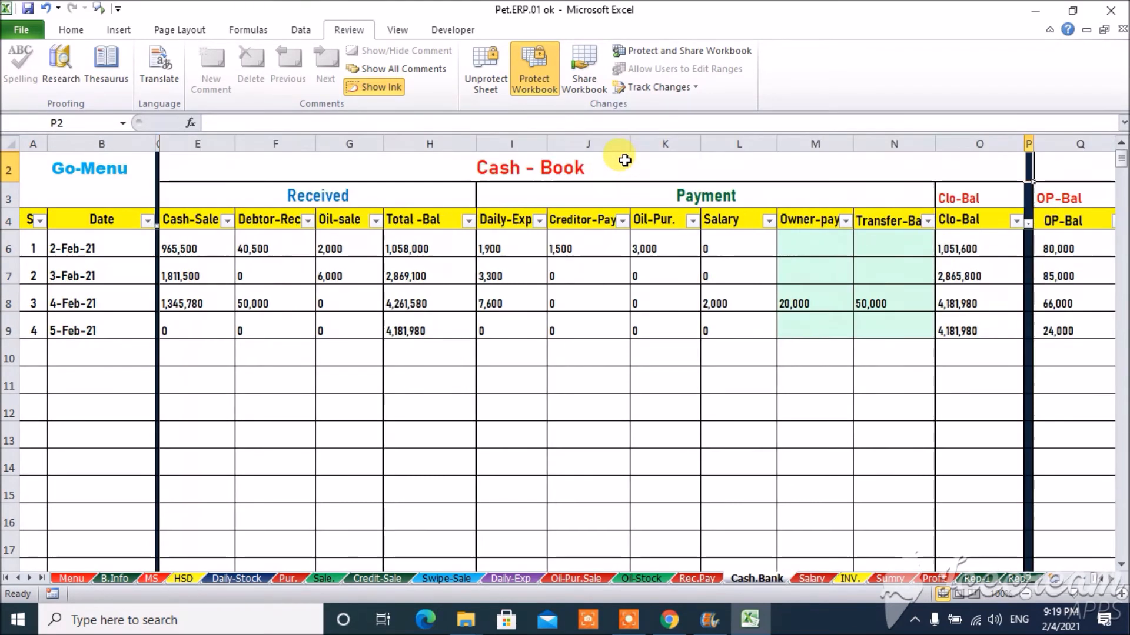
pyautogui.press('Right')
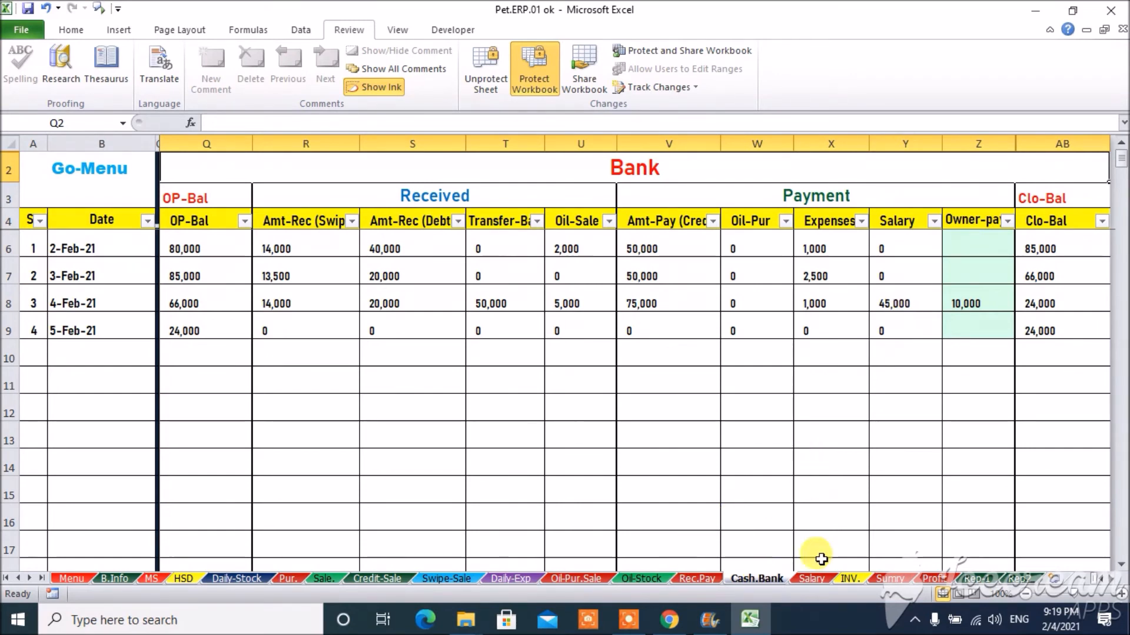
pyautogui.click(812, 579)
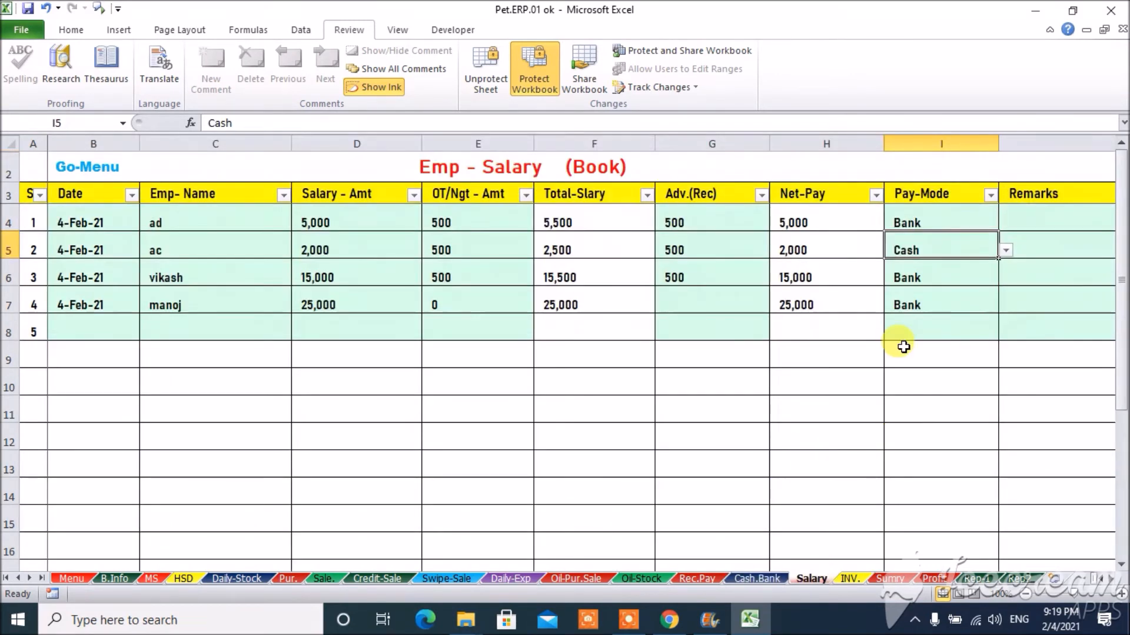
pyautogui.click(830, 299)
pyautogui.click(837, 269)
pyautogui.click(840, 218)
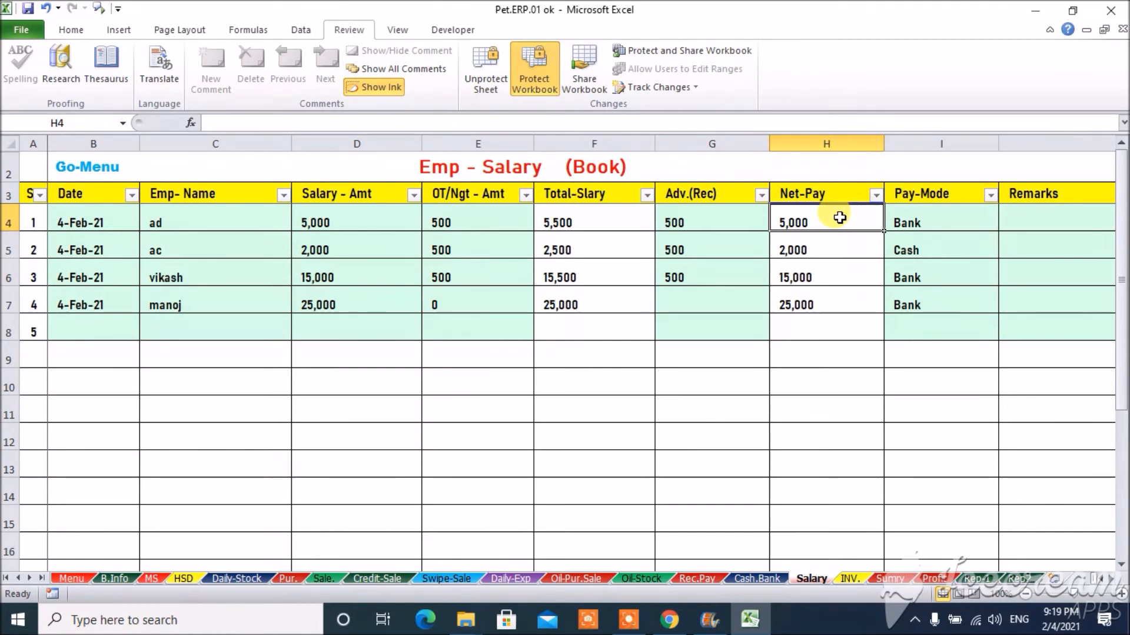
# Change the seller's company name on the Tax Invoice in the INV. sheet to HP Petrolium.
pyautogui.click(849, 580)
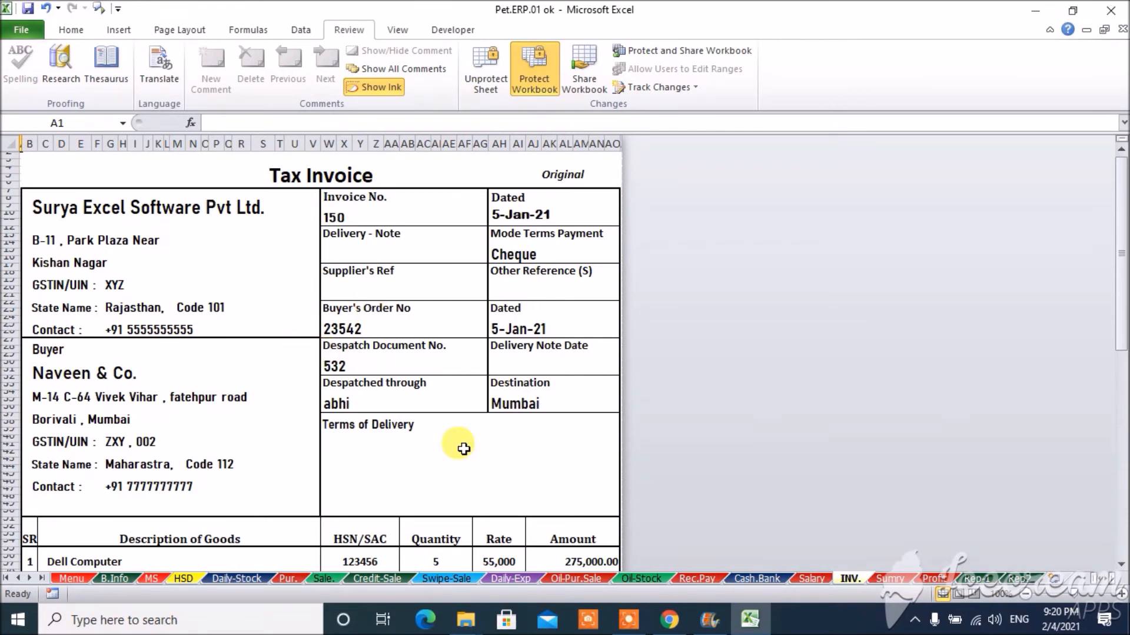
pyautogui.click(197, 207)
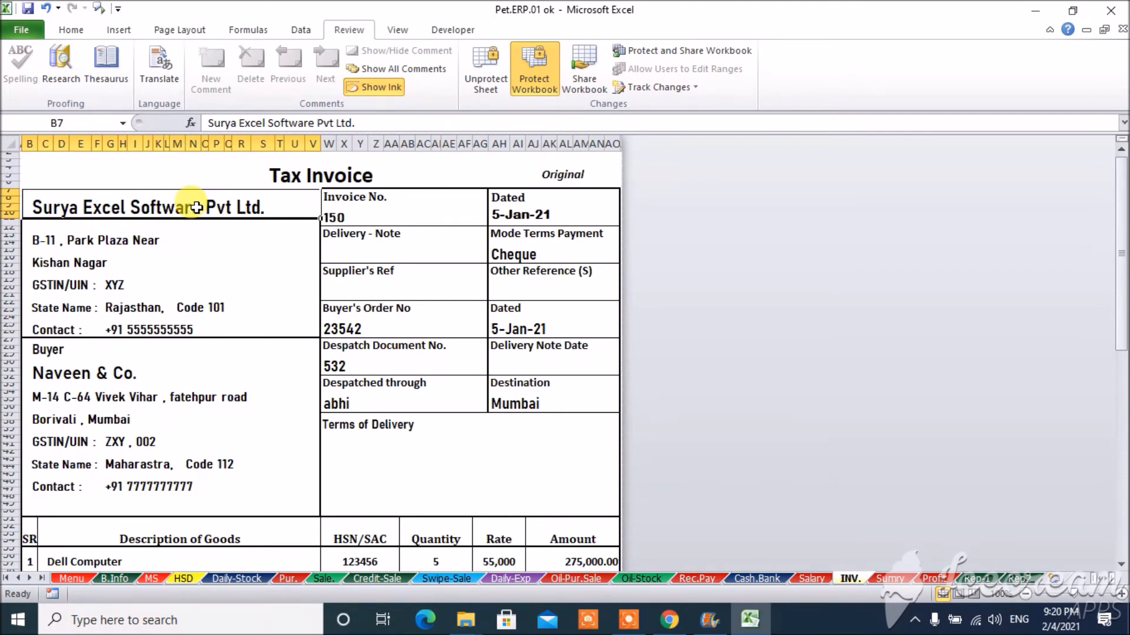
pyautogui.write('HP P')
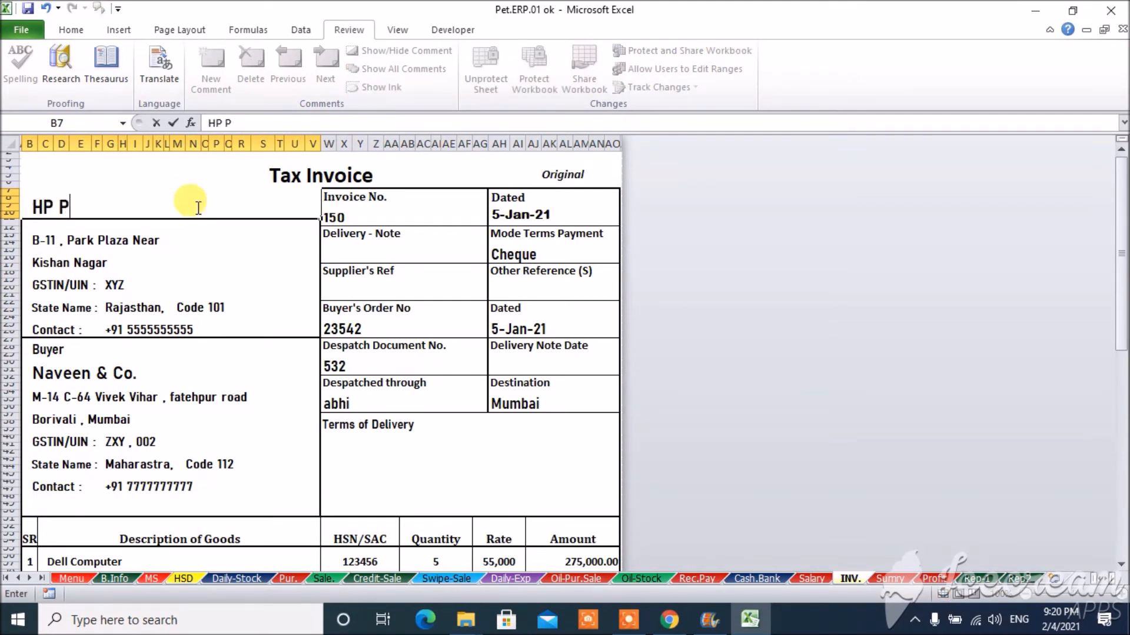
pyautogui.write('etrolium')
pyautogui.press('Return')
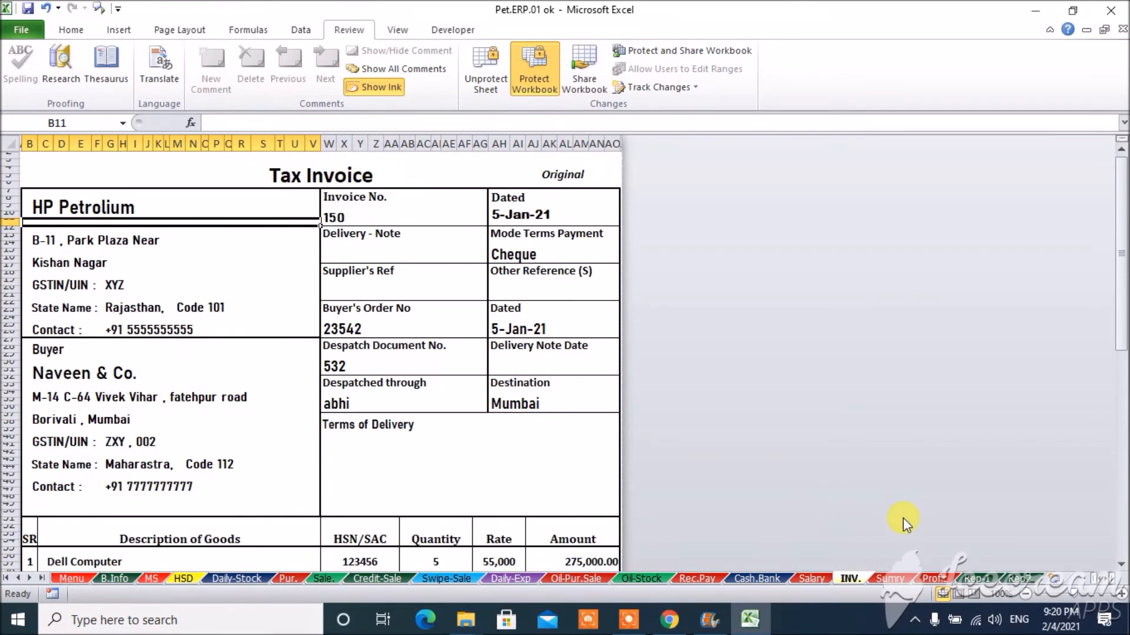
# Review the Profit Summary in the Sumry sheet, from the MS, HSD and oil sale profits through expenses and salary to net profit.
pyautogui.click(888, 579)
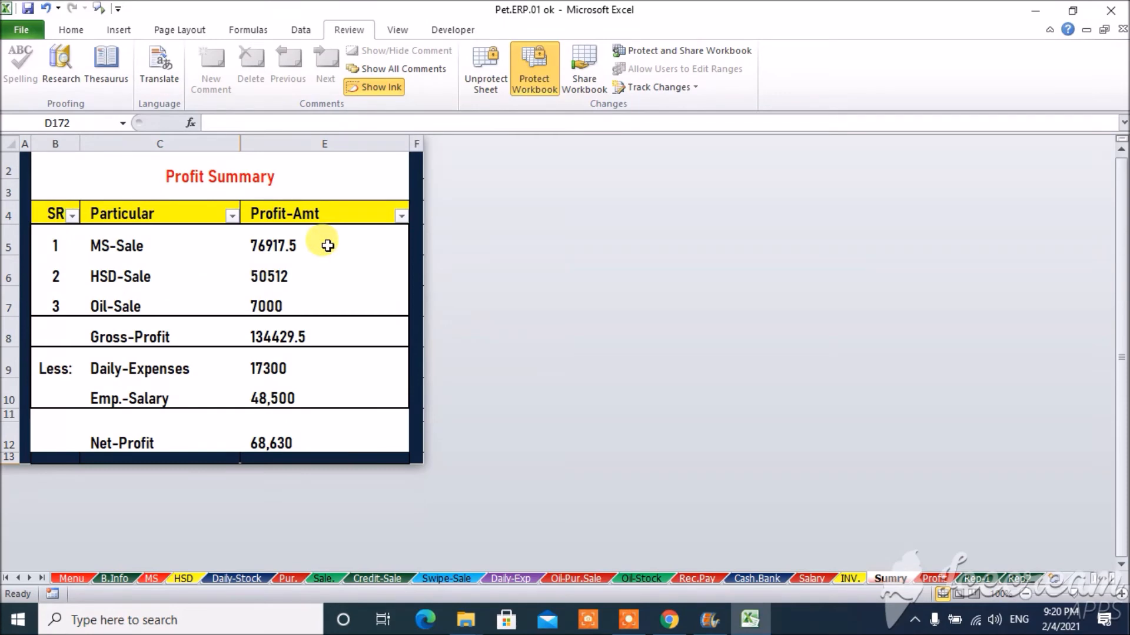
pyautogui.click(307, 243)
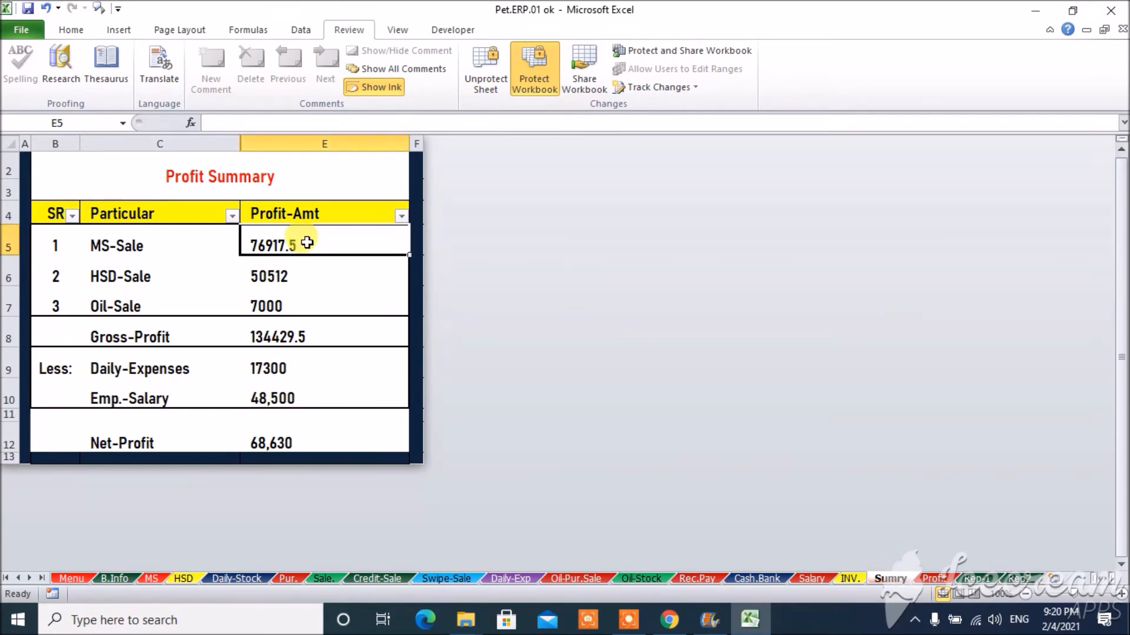
pyautogui.click(309, 303)
pyautogui.click(322, 336)
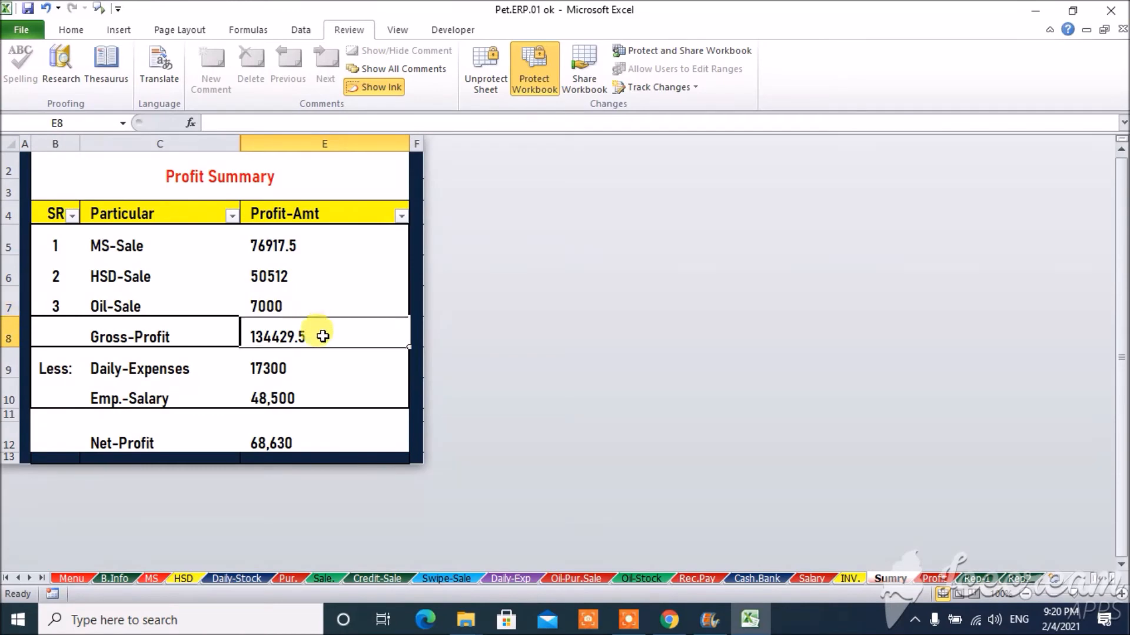
pyautogui.click(310, 368)
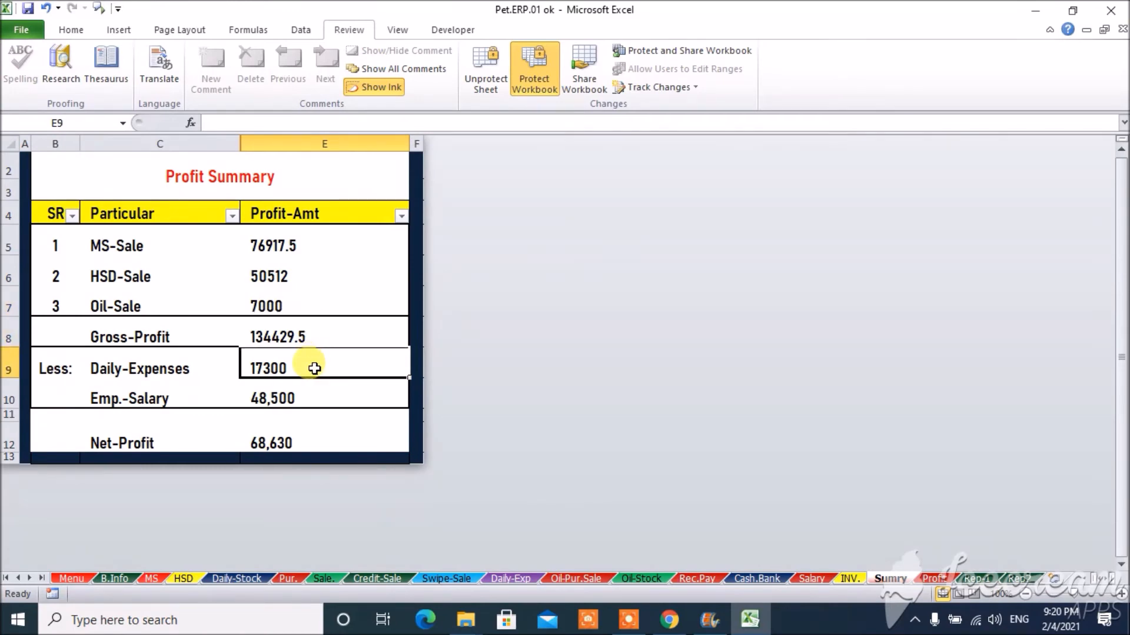
pyautogui.click(321, 392)
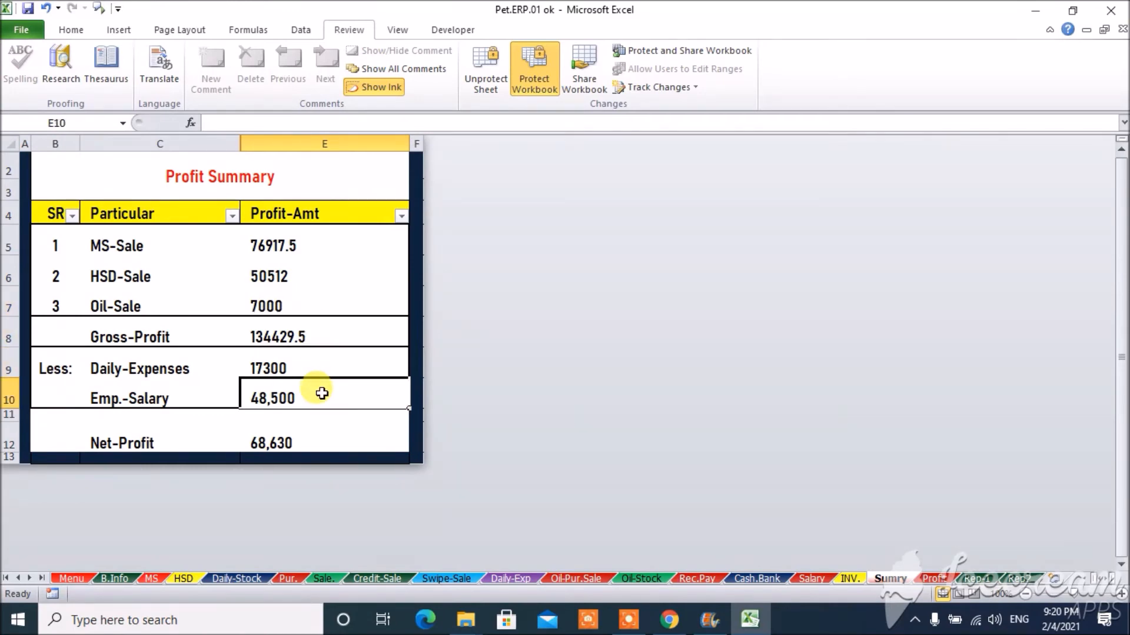
pyautogui.click(321, 432)
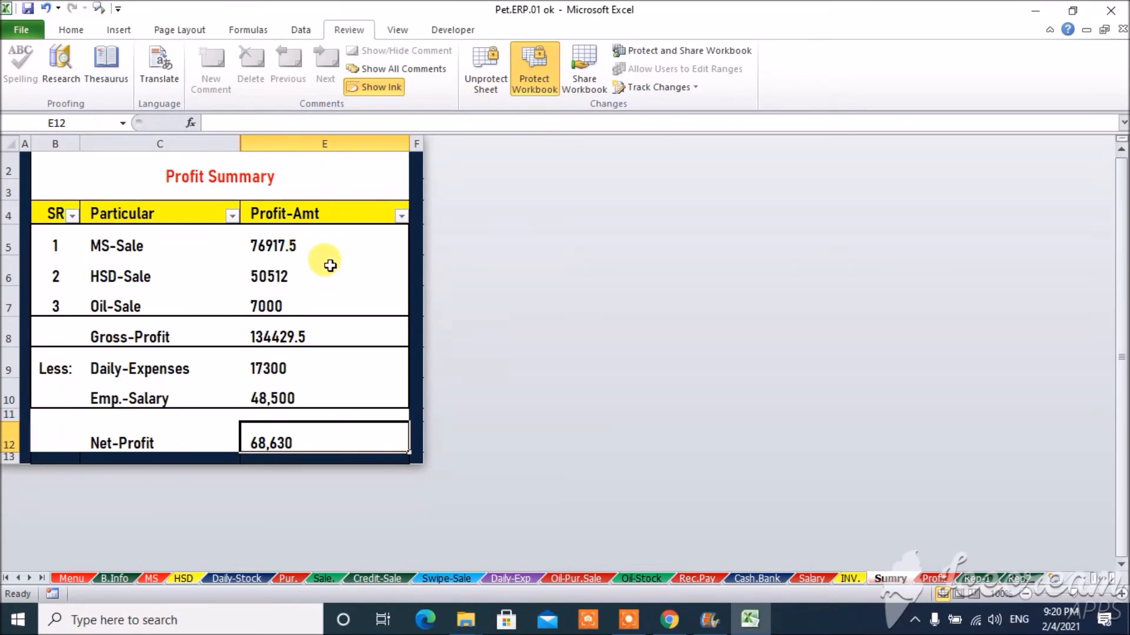
# Examine the dated MS and HSD sale, margin and profit rows in the Profit & Loss Statement.
pyautogui.click(934, 579)
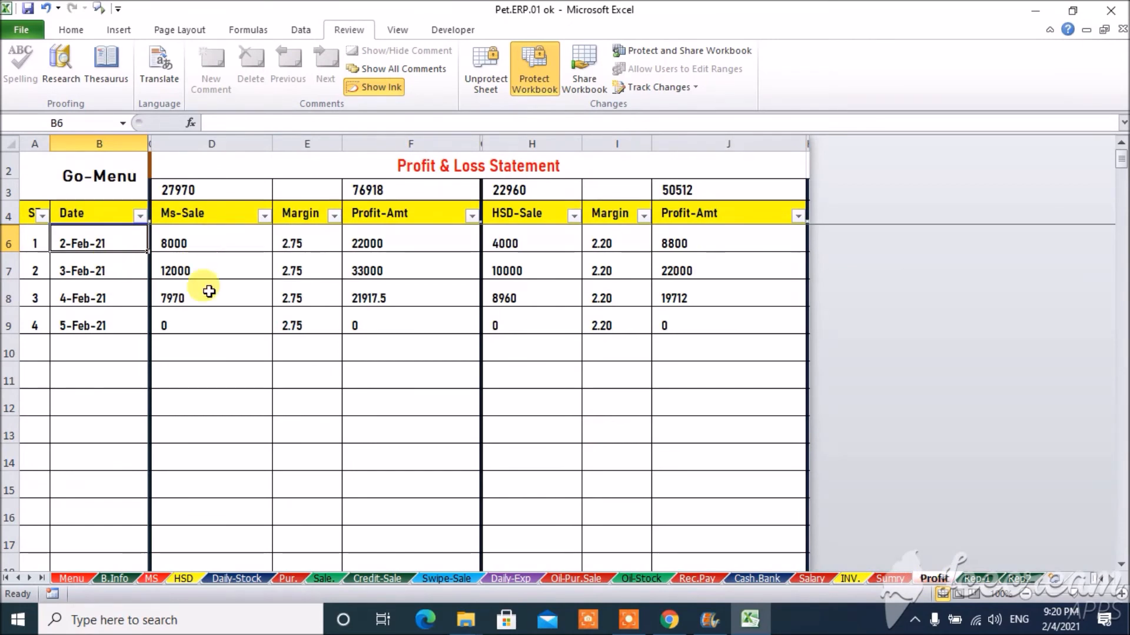
pyautogui.press('Down')
pyautogui.press('Down')
pyautogui.press('Down')
pyautogui.press('Up')
pyautogui.press('Up')
pyautogui.press('Up')
pyautogui.press('Down')
pyautogui.press('Down')
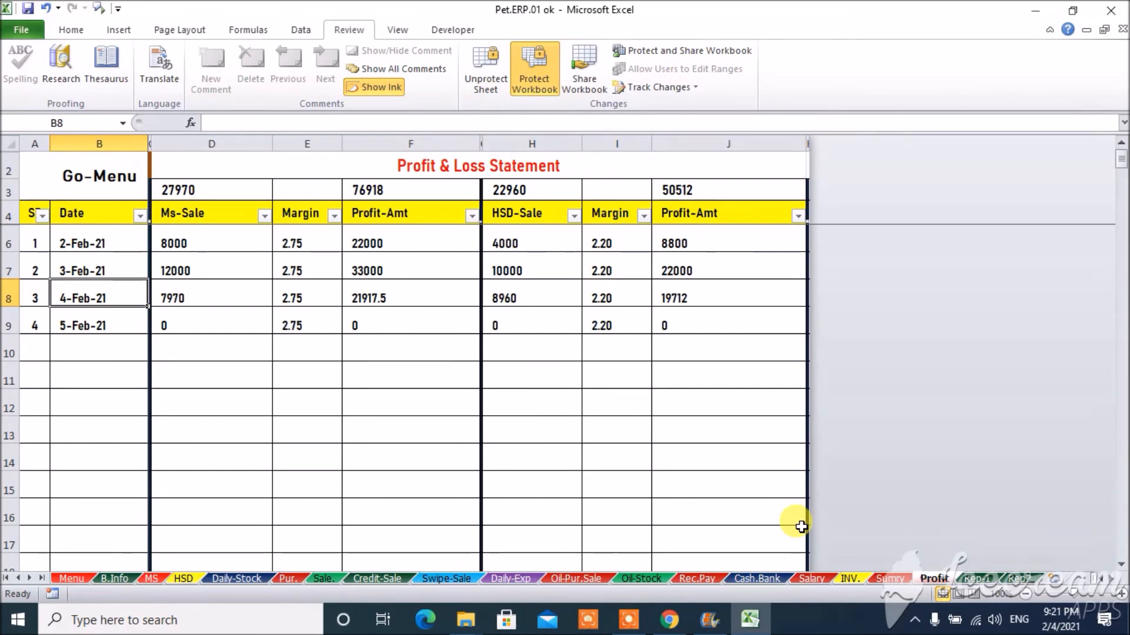
# Check the print previews of Daily Report-1 and Daily Report-2 for 4-Feb-21, without printing them.
pyautogui.click(983, 579)
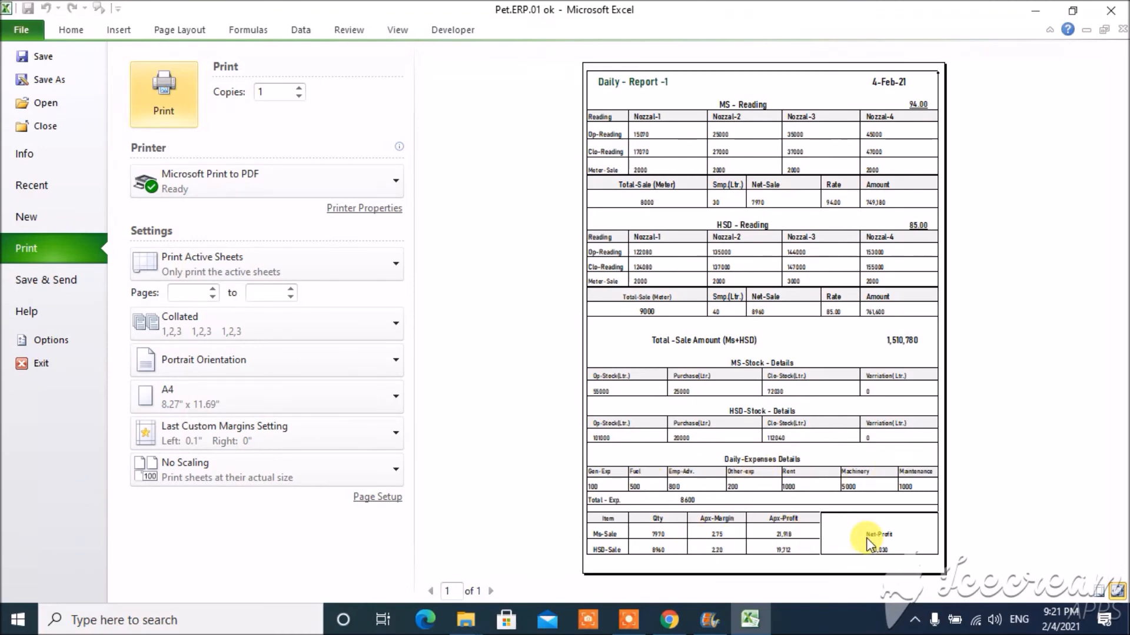
pyautogui.press('Escape')
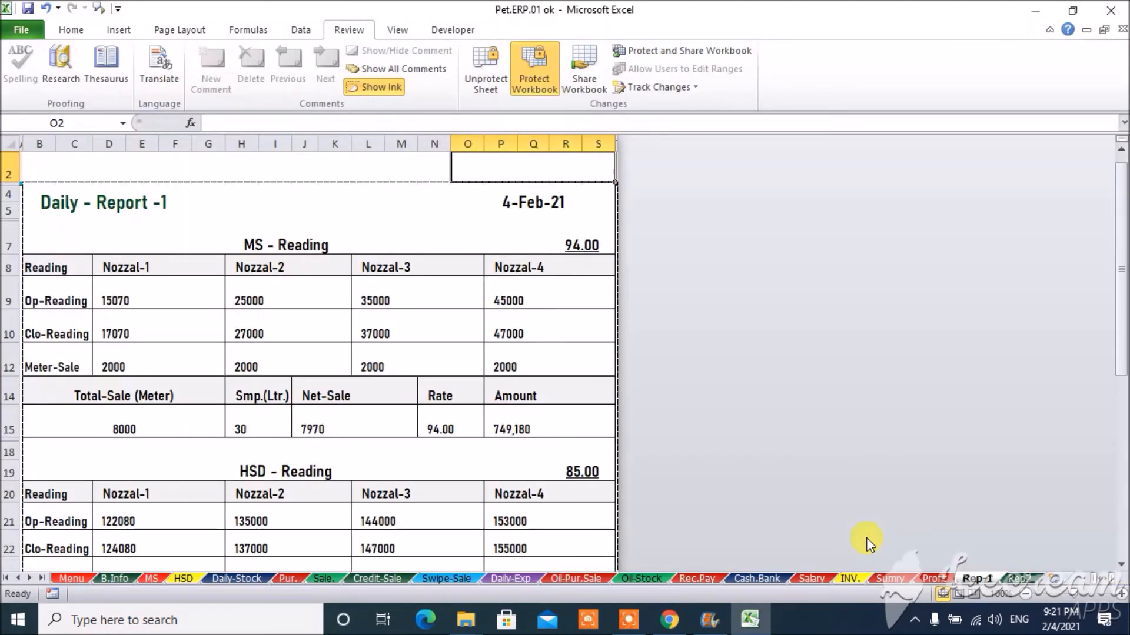
pyautogui.click(1023, 578)
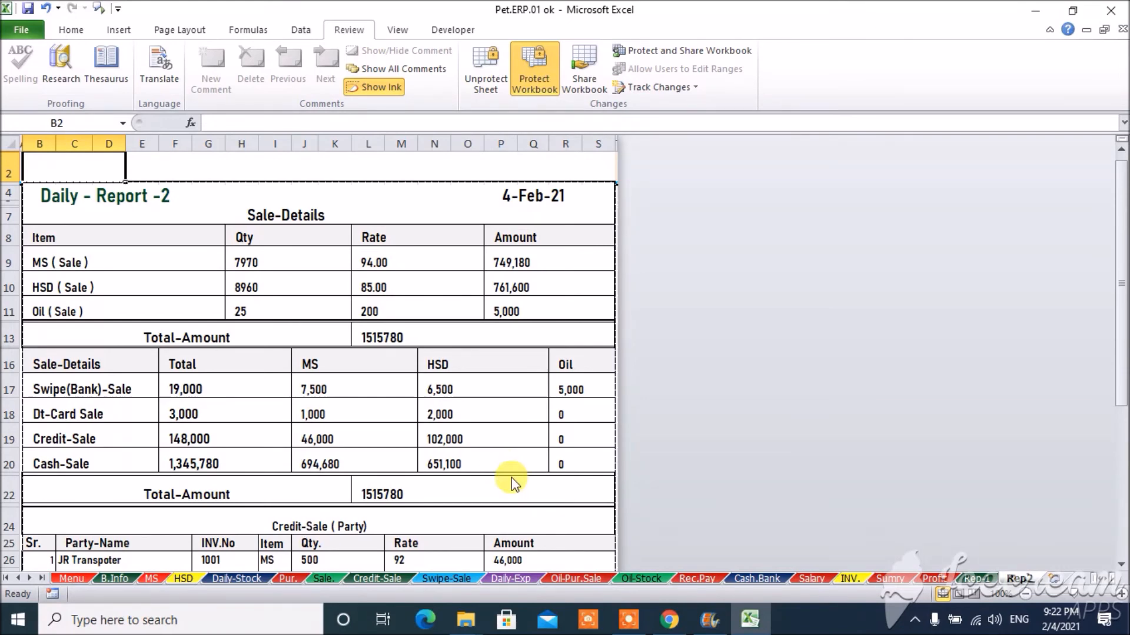
pyautogui.hotkey('ctrl', 'p')
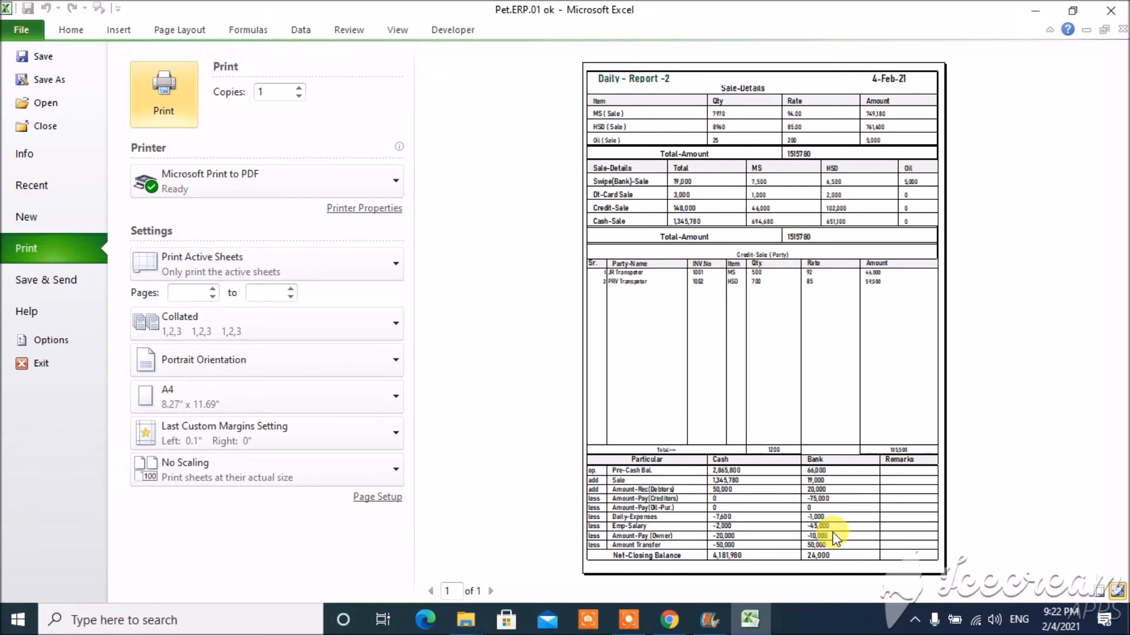
pyautogui.press('Escape')
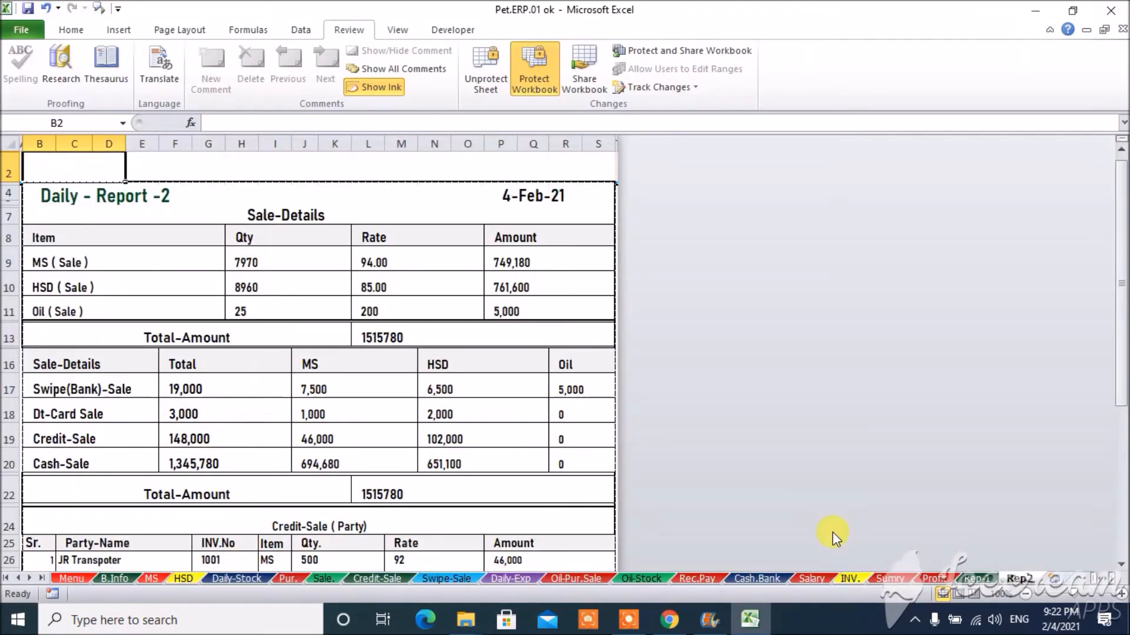
# Set the report date above Daily Report-1 in the Rep-1 sheet to 03-feb.
pyautogui.click(976, 577)
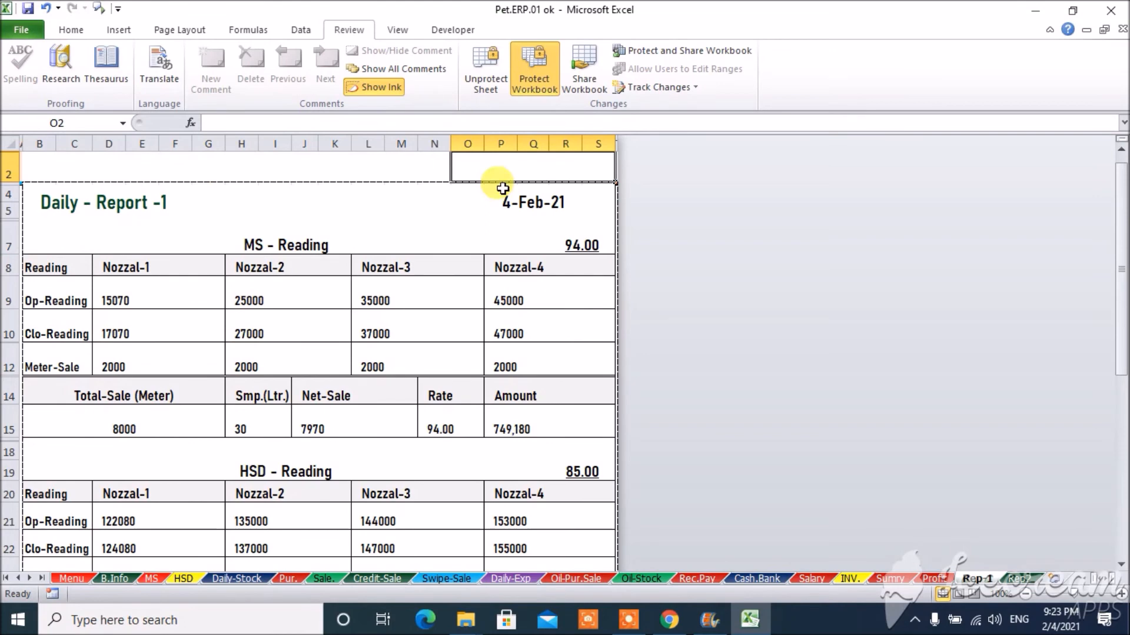
pyautogui.doubleClick(478, 170)
pyautogui.write('03-feb')
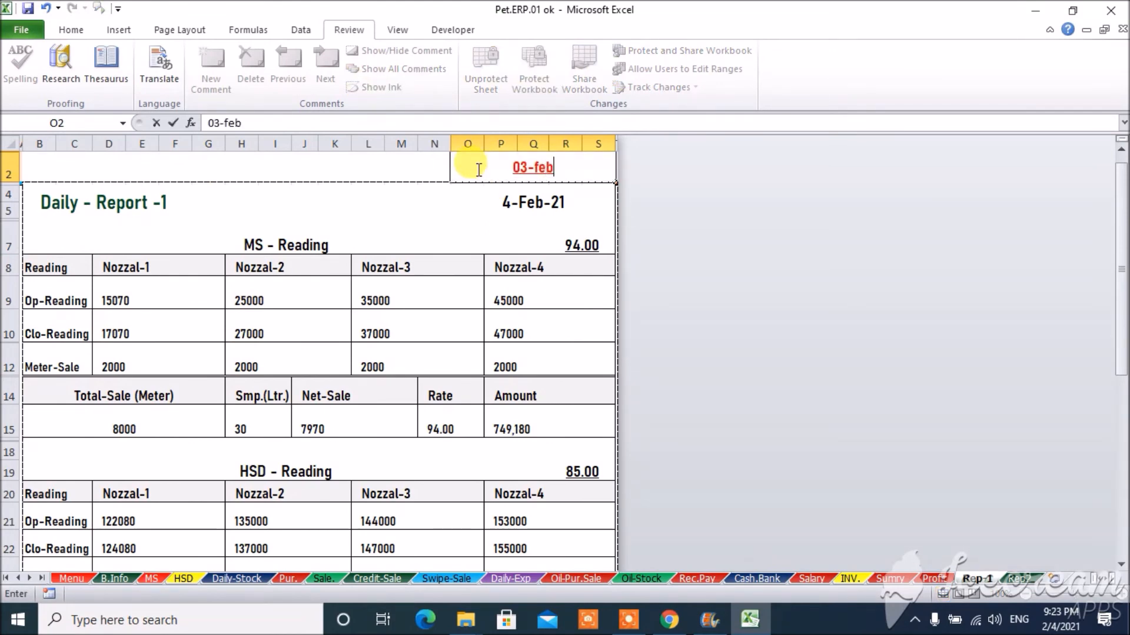
pyautogui.press('Return')
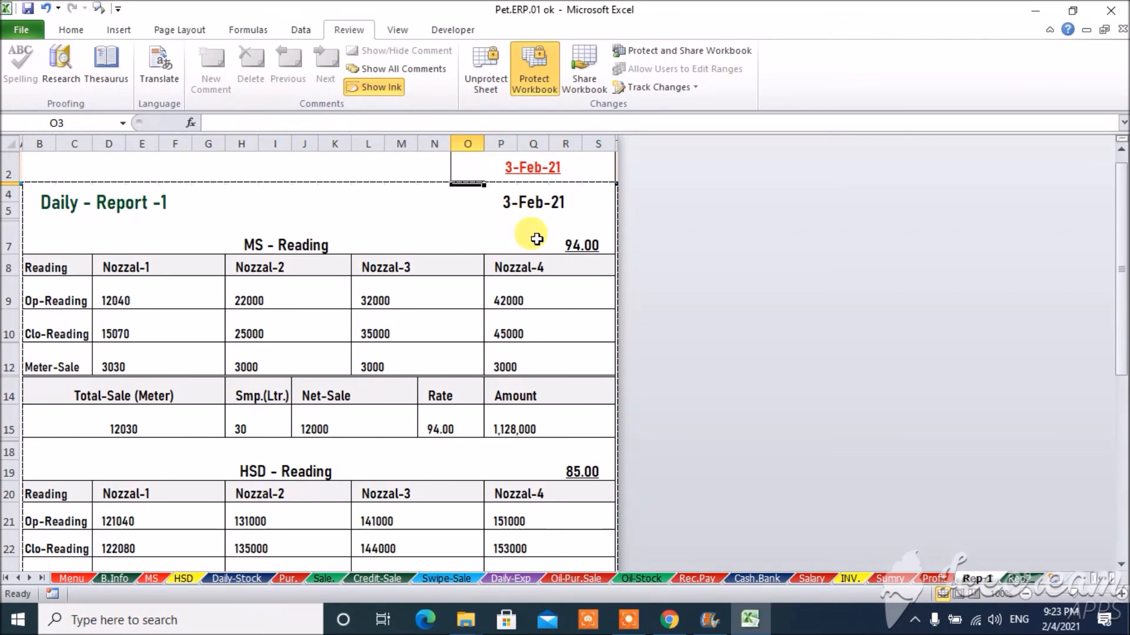
# Examine the 3-Feb-21 Daily Report-1 from the nozzle readings through stock and daily expenses to the net profit.
pyautogui.click(500, 240)
pyautogui.press('Down')
pyautogui.press('Down')
pyautogui.press('Down')
pyautogui.press('Down')
pyautogui.press('Down')
pyautogui.press('Down')
pyautogui.press('Down')
pyautogui.press('Down')
pyautogui.press('Down')
pyautogui.press('Down')
pyautogui.press('Down')
pyautogui.press('Down')
pyautogui.press('Down')
pyautogui.press('Down')
pyautogui.press('Down')
pyautogui.press('Down')
pyautogui.press('Down')
pyautogui.press('Down')
pyautogui.press('Down')
pyautogui.press('Down')
pyautogui.press('Down')
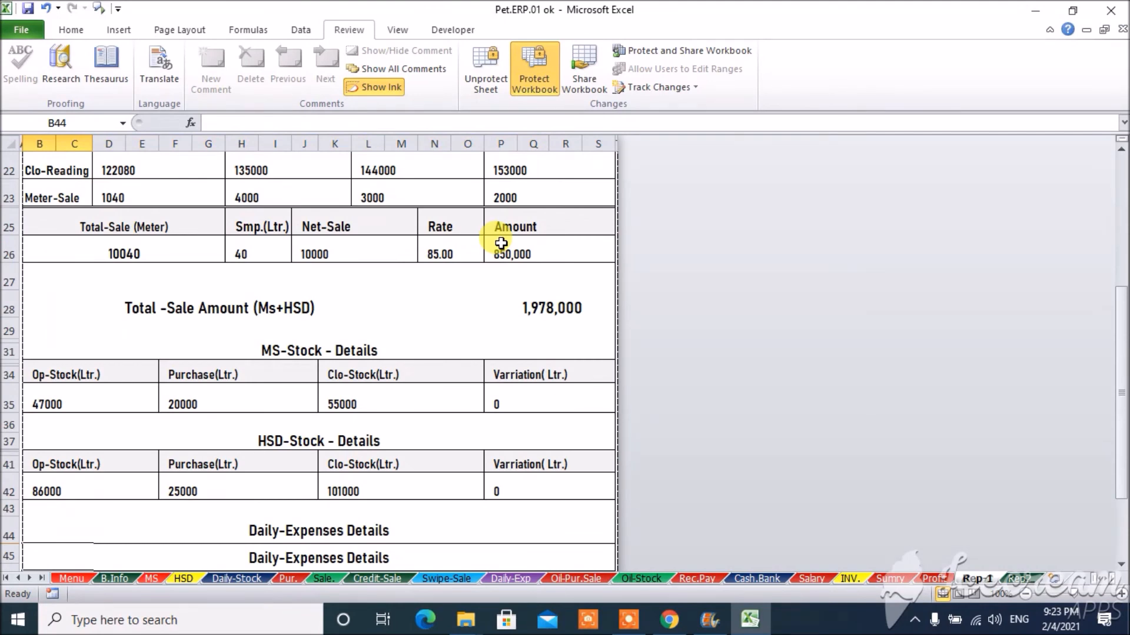
pyautogui.press('Down')
pyautogui.press('Down')
pyautogui.press('Down')
pyautogui.press('Down')
pyautogui.press('Down')
pyautogui.press('Down')
pyautogui.press('Down')
pyautogui.press('Down')
pyautogui.press('Down')
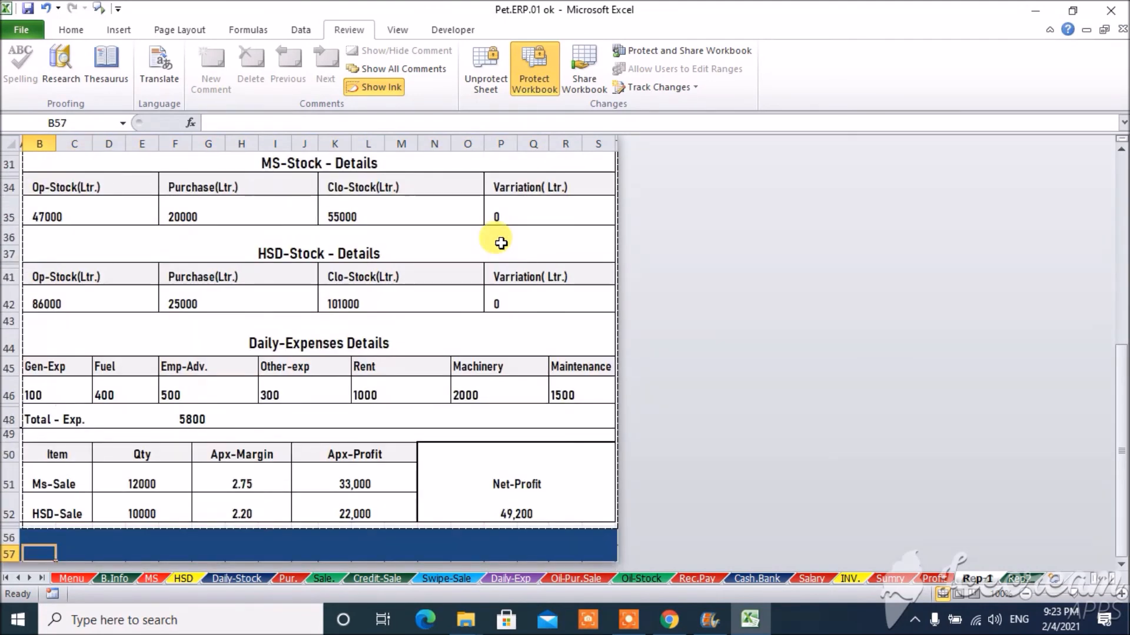
# Examine the 3-Feb-21 Daily Report-2 from the sale details and party credit sales to the closing cash and bank balances.
pyautogui.click(1018, 576)
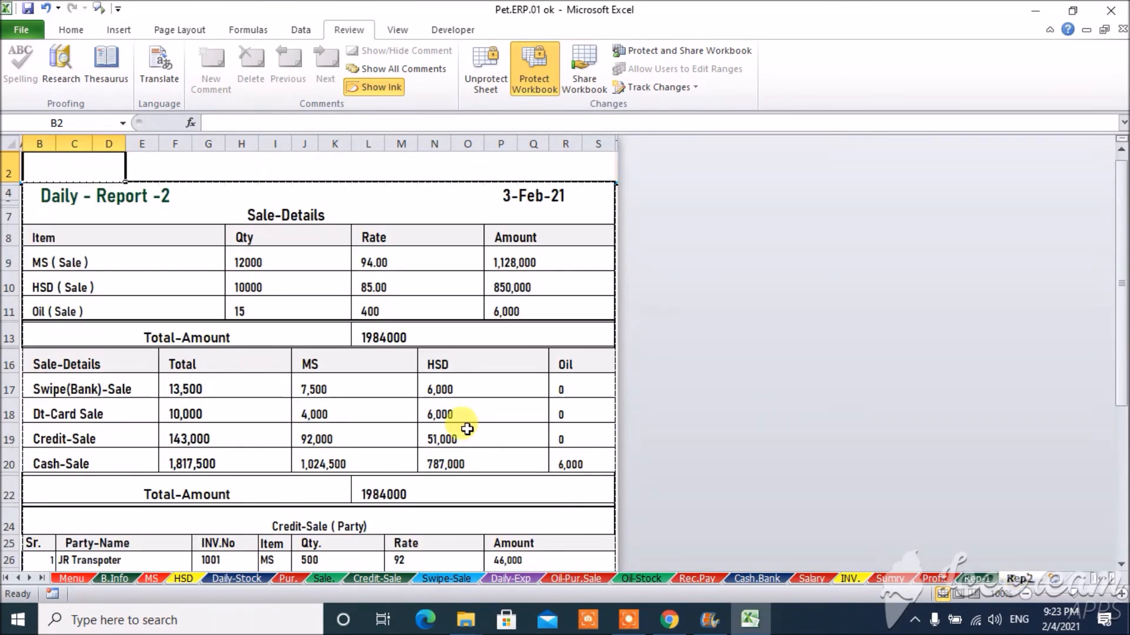
pyautogui.press('Down')
pyautogui.press('Down')
pyautogui.press('Down')
pyautogui.press('Down')
pyautogui.press('Down')
pyautogui.press('Down')
pyautogui.press('Down')
pyautogui.press('Down')
pyautogui.press('Down')
pyautogui.press('Down')
pyautogui.press('Down')
pyautogui.press('Down')
pyautogui.press('Down')
pyautogui.press('Down')
pyautogui.press('Down')
pyautogui.press('Down')
pyautogui.press('Down')
pyautogui.press('Down')
pyautogui.press('Down')
pyautogui.press('Down')
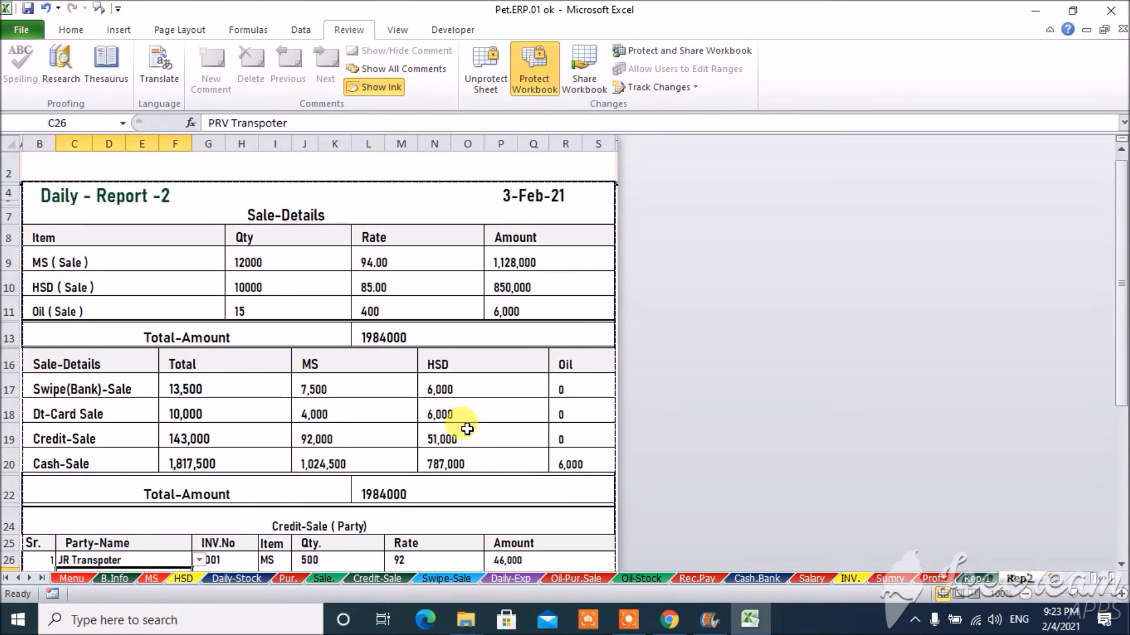
pyautogui.press('Down')
pyautogui.press('Down')
pyautogui.press('Down')
pyautogui.press('Down')
pyautogui.press('Down')
pyautogui.press('Down')
pyautogui.press('Down')
pyautogui.press('Down')
pyautogui.press('Down')
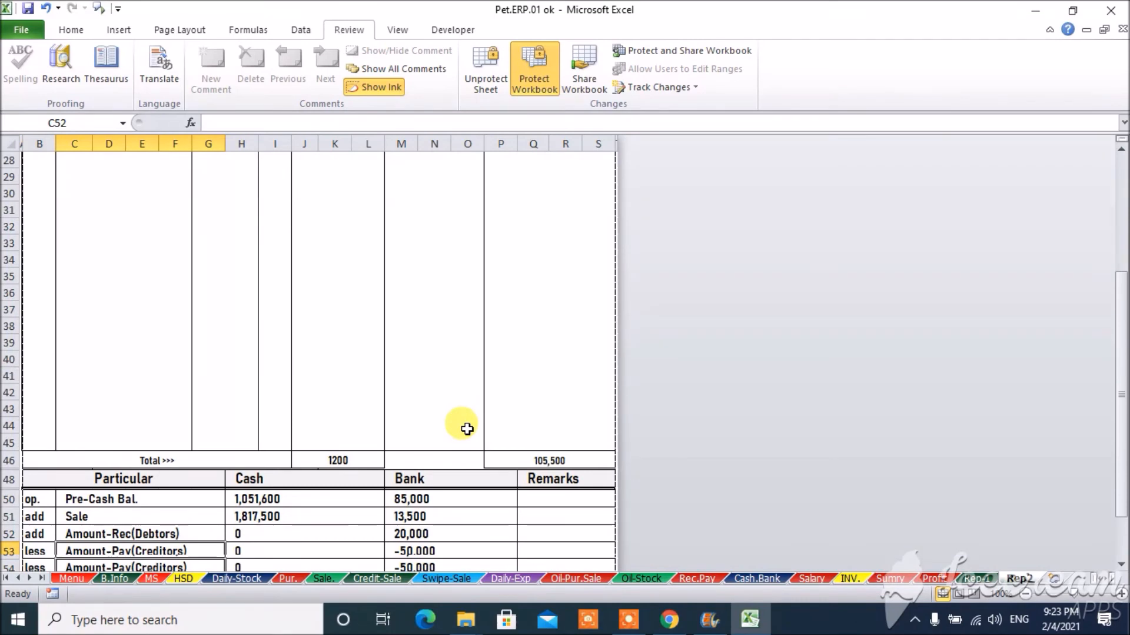
pyautogui.press('Down')
pyautogui.press('Down')
pyautogui.press('Down')
pyautogui.press('Down')
pyautogui.press('Down')
pyautogui.press('Down')
pyautogui.press('Down')
pyautogui.press('Down')
pyautogui.press('Down')
pyautogui.press('Down')
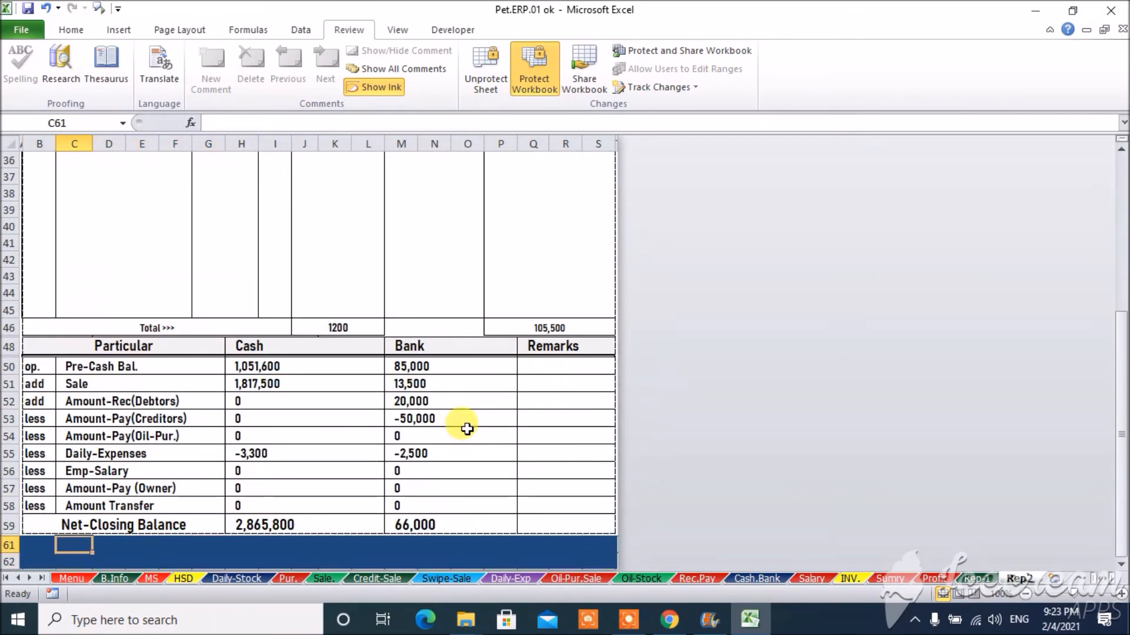
pyautogui.press('Up')
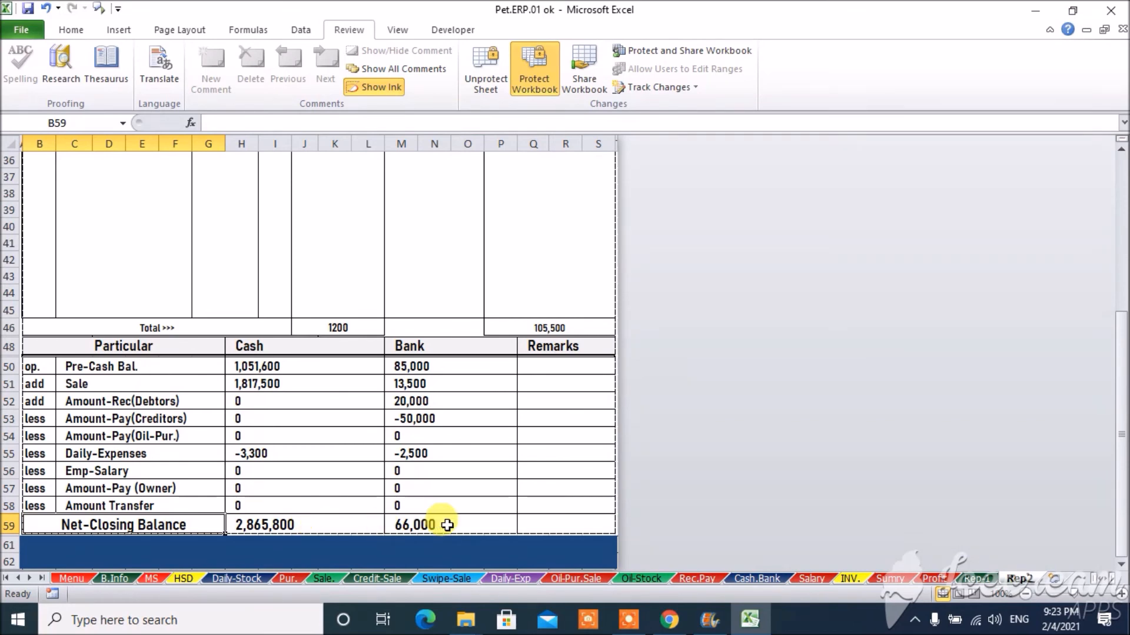
pyautogui.click(464, 282)
pyautogui.press('Up')
pyautogui.press('Up')
pyautogui.press('Up')
pyautogui.press('Up')
pyautogui.press('Up')
pyautogui.press('Up')
pyautogui.press('Up')
pyautogui.press('Up')
pyautogui.press('Up')
pyautogui.press('Up')
pyautogui.press('Up')
pyautogui.press('Up')
pyautogui.press('Up')
pyautogui.press('Up')
pyautogui.press('Up')
pyautogui.press('Up')
pyautogui.press('Up')
pyautogui.press('Up')
pyautogui.press('Up')
pyautogui.press('Up')
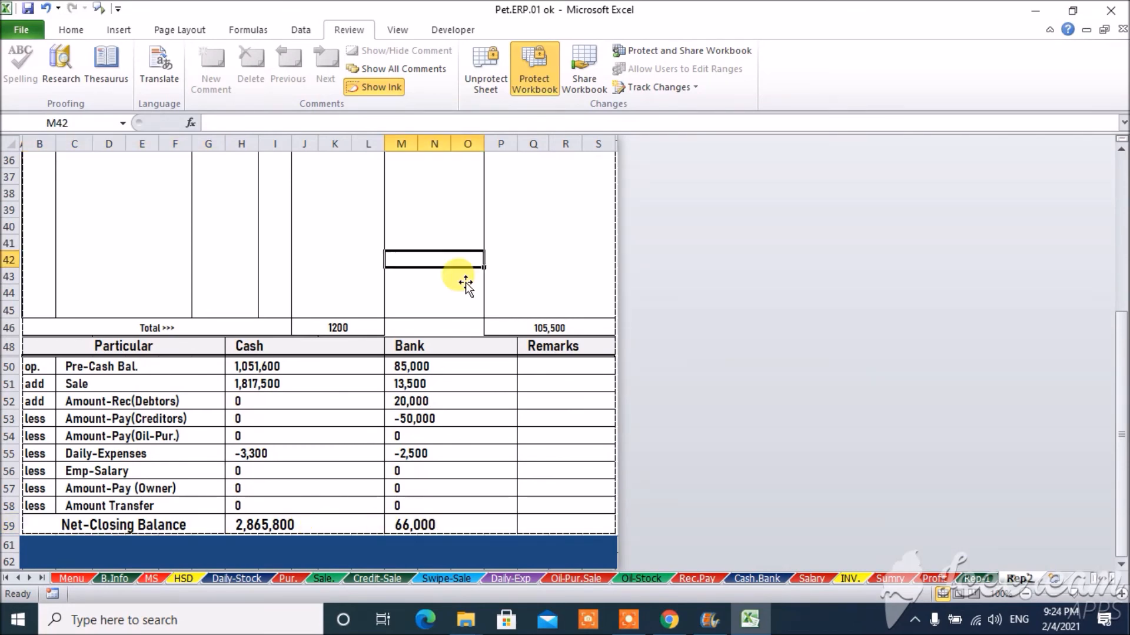
pyautogui.press('Up')
pyautogui.press('Up')
pyautogui.press('Up')
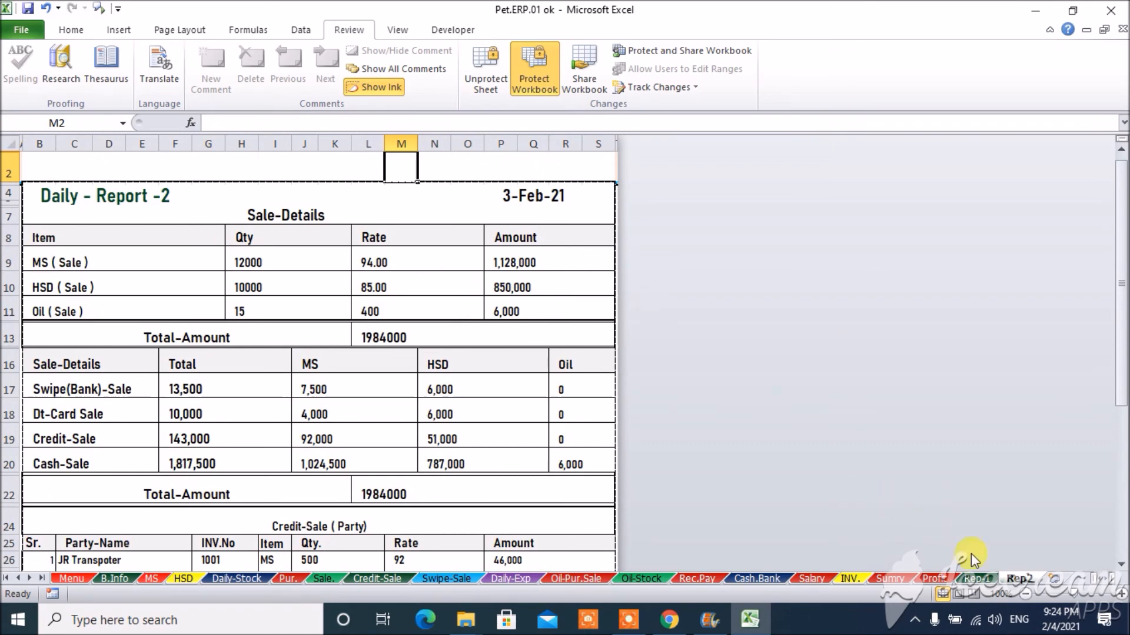
# Clear the entered report date above Daily Report-1 in the Rep-1 sheet.
pyautogui.click(974, 579)
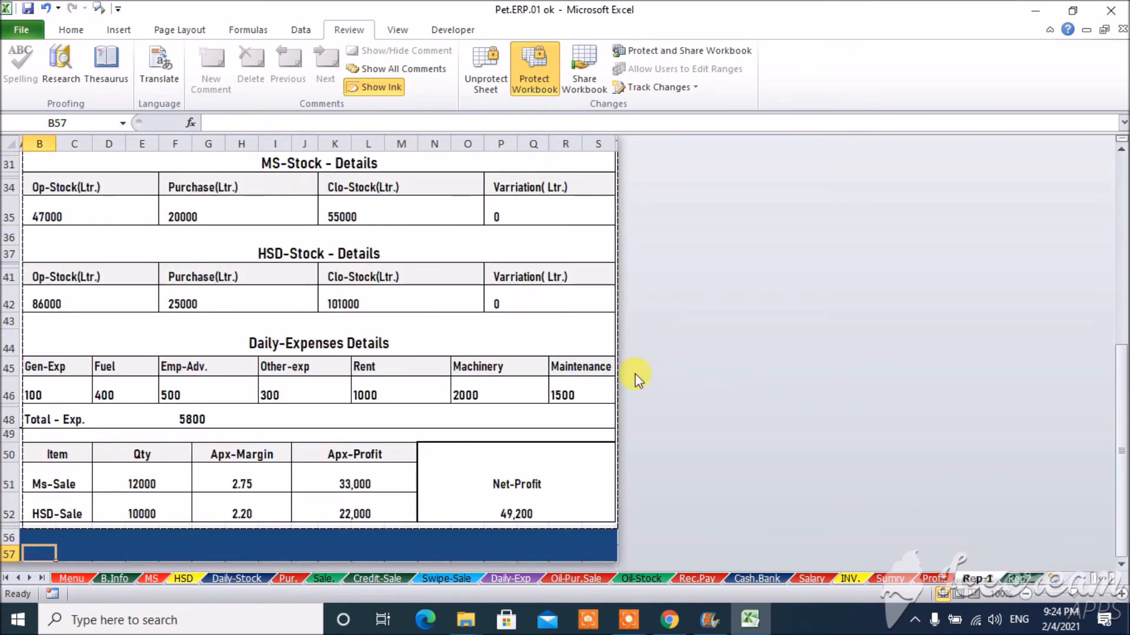
pyautogui.press('pageup')
pyautogui.press('pageup')
pyautogui.press('pageup')
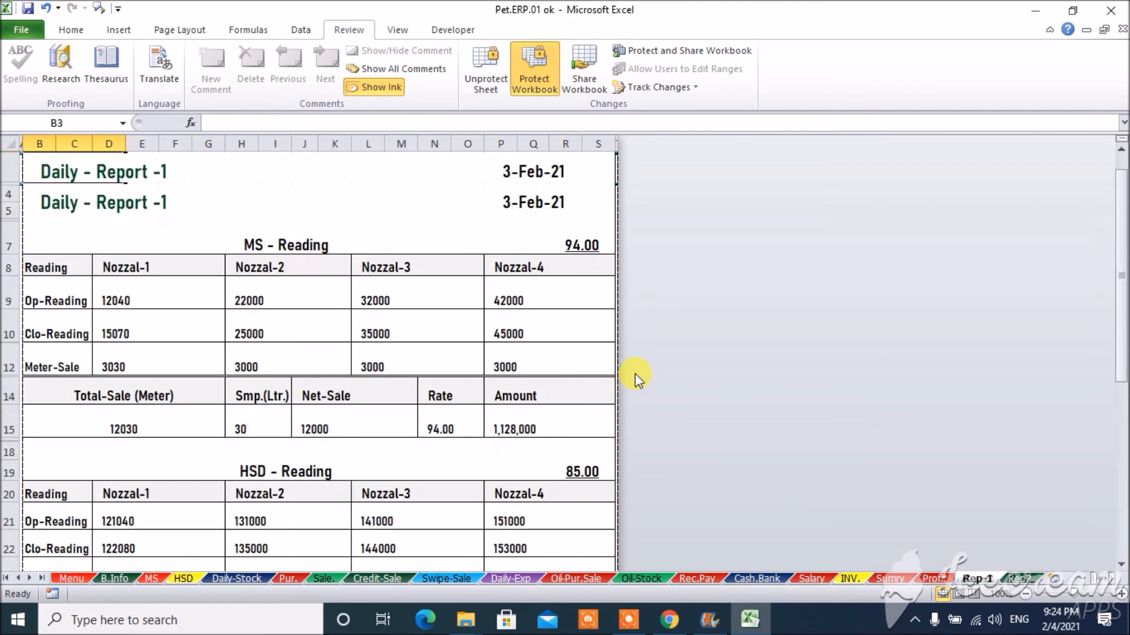
pyautogui.click(575, 170)
pyautogui.press('Delete')
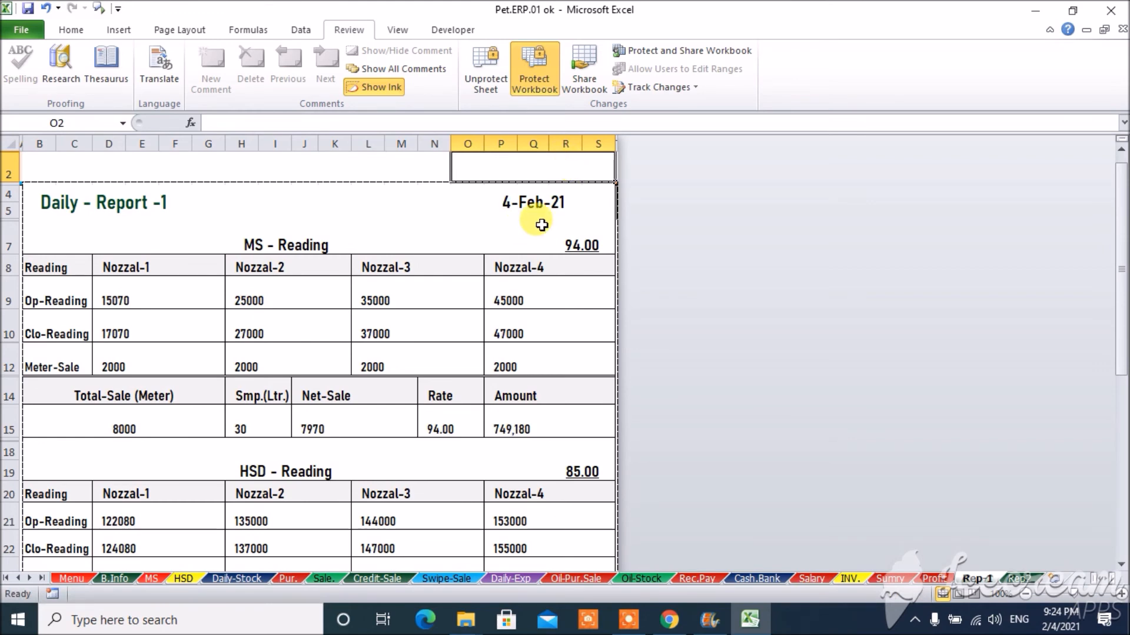
# Examine the 4-Feb-21 Daily Report-1 from the MS and HSD nozzle readings through the total sale amount and stock details.
pyautogui.press('Down')
pyautogui.press('Down')
pyautogui.press('Down')
pyautogui.press('Down')
pyautogui.press('Down')
pyautogui.press('Down')
pyautogui.press('Down')
pyautogui.press('Down')
pyautogui.press('Down')
pyautogui.press('Down')
pyautogui.press('Down')
pyautogui.press('Down')
pyautogui.press('Down')
pyautogui.press('Down')
pyautogui.press('Down')
pyautogui.press('Down')
pyautogui.press('Down')
pyautogui.press('Down')
pyautogui.press('Down')
pyautogui.press('Down')
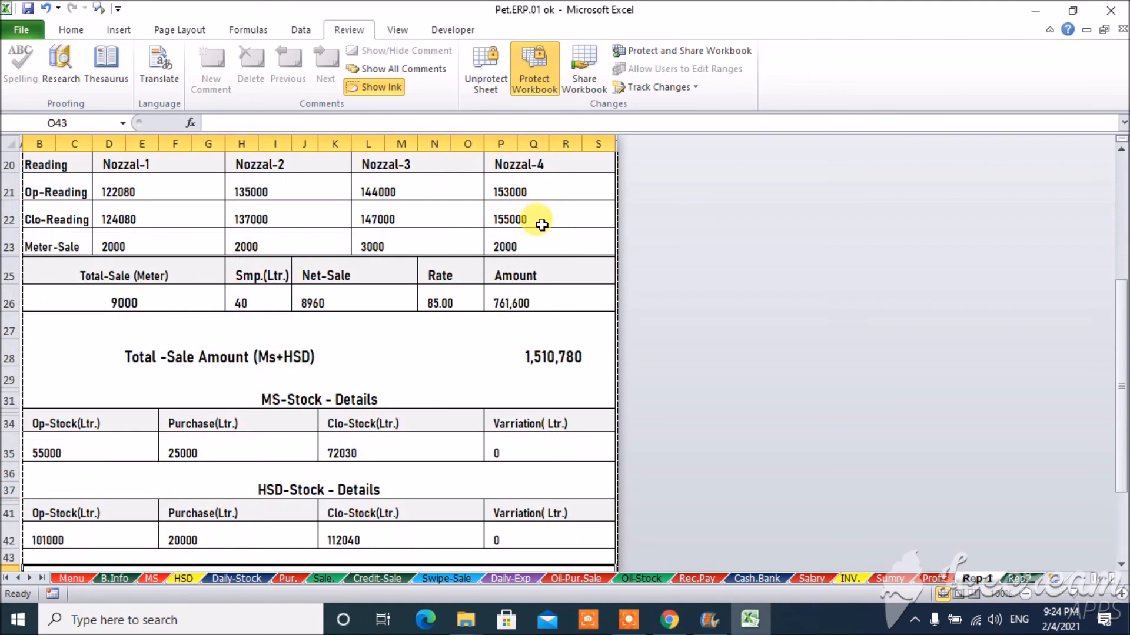
pyautogui.press('Up')
pyautogui.press('Up')
pyautogui.press('Up')
pyautogui.press('Up')
pyautogui.press('Up')
pyautogui.press('Up')
pyautogui.press('Up')
pyautogui.press('Up')
pyautogui.press('Up')
pyautogui.press('Up')
pyautogui.press('Up')
pyautogui.press('Up')
pyautogui.press('Up')
pyautogui.press('Up')
pyautogui.press('Up')
pyautogui.press('Up')
pyautogui.press('Up')
pyautogui.press('Up')
pyautogui.press('Up')
pyautogui.press('Up')
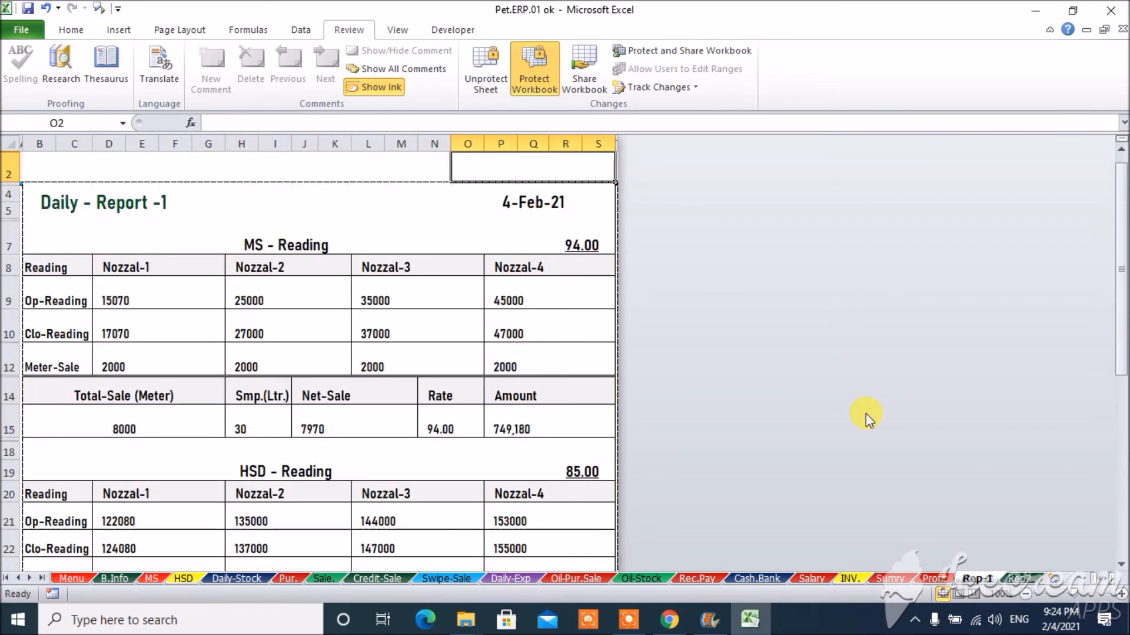
# Examine the 4-Feb-21 Daily Report-2 in the Rep2 sheet, from the sale details through the party credit sales to the cash and bank section.
pyautogui.click(1020, 582)
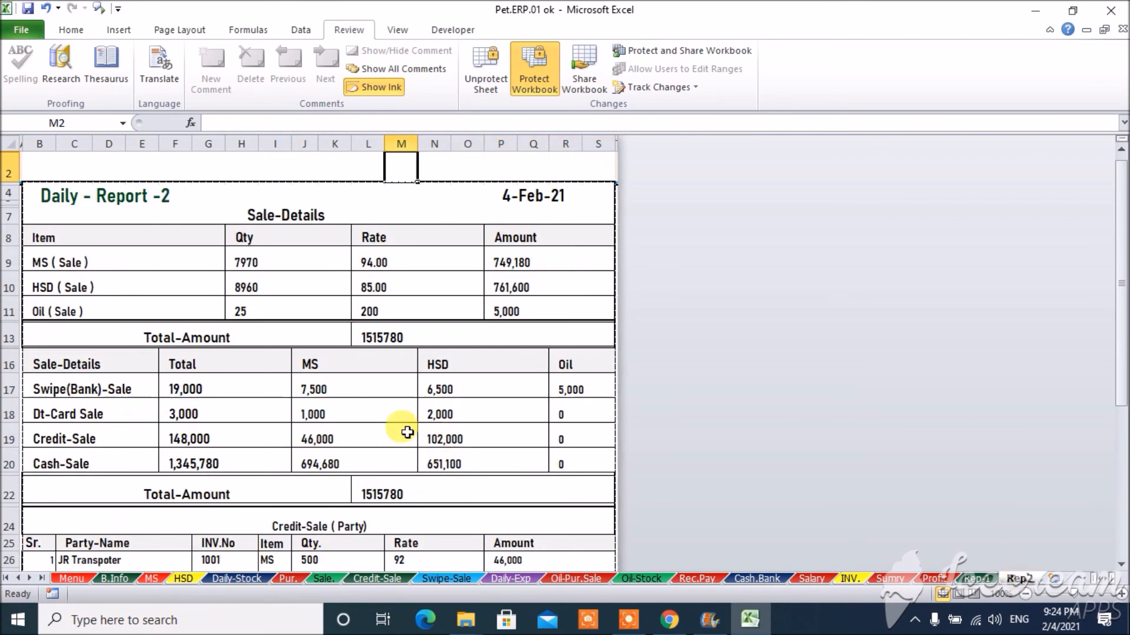
pyautogui.press('Down')
pyautogui.press('Down')
pyautogui.press('Down')
pyautogui.press('Down')
pyautogui.press('Down')
pyautogui.press('Down')
pyautogui.press('Down')
pyautogui.press('Down')
pyautogui.press('Down')
pyautogui.press('Down')
pyautogui.press('Down')
pyautogui.press('Down')
pyautogui.press('Down')
pyautogui.press('Down')
pyautogui.press('Down')
pyautogui.press('Down')
pyautogui.press('Down')
pyautogui.press('Down')
pyautogui.press('Down')
pyautogui.press('Down')
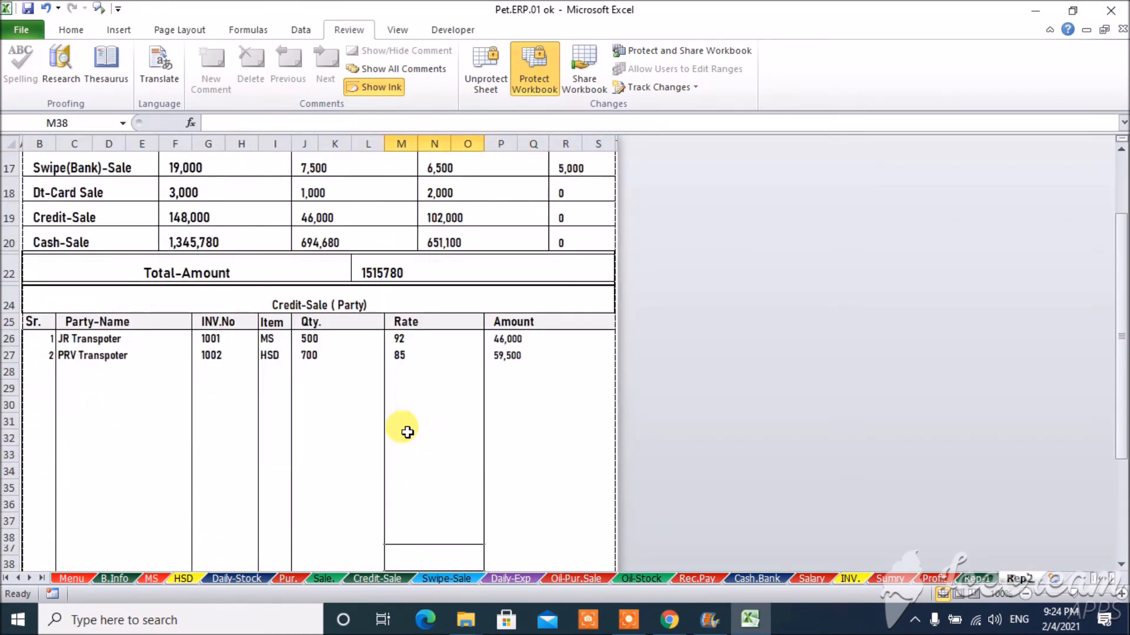
pyautogui.press('Up')
pyautogui.press('Up')
pyautogui.press('Up')
pyautogui.press('Up')
pyautogui.press('Up')
pyautogui.press('Up')
pyautogui.press('Up')
pyautogui.press('Up')
pyautogui.press('Up')
pyautogui.press('Up')
pyautogui.press('Up')
pyautogui.press('Up')
pyautogui.press('Up')
pyautogui.press('Up')
pyautogui.press('Up')
pyautogui.press('Up')
pyautogui.press('Up')
pyautogui.press('Up')
pyautogui.press('Up')
pyautogui.press('Up')
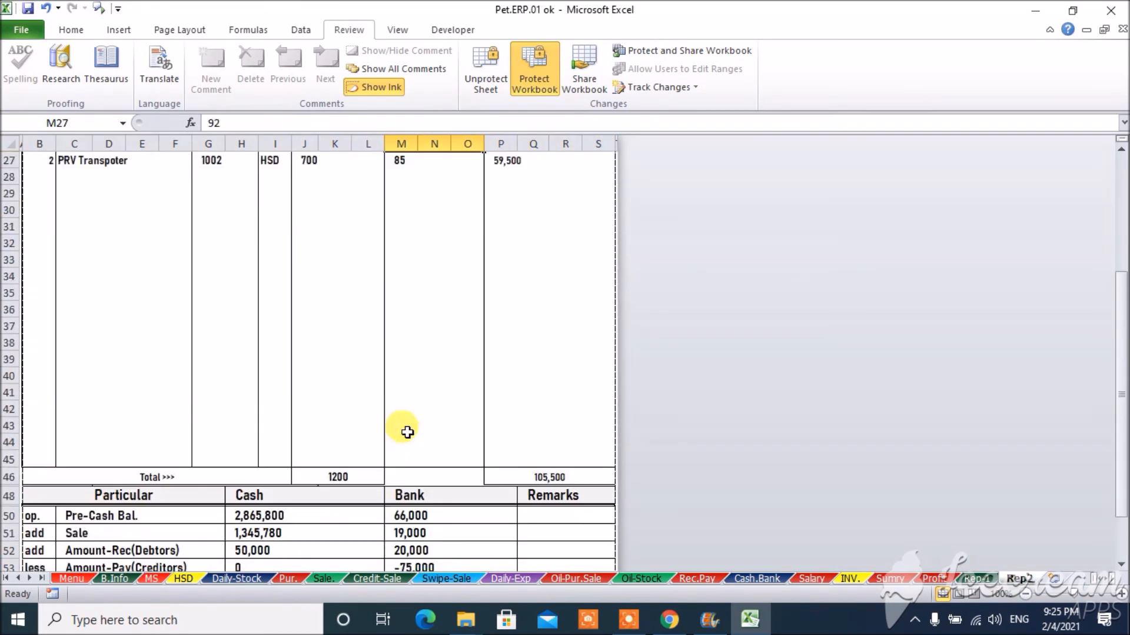
pyautogui.press('Down')
pyautogui.press('Down')
pyautogui.press('Down')
pyautogui.press('Down')
pyautogui.press('Down')
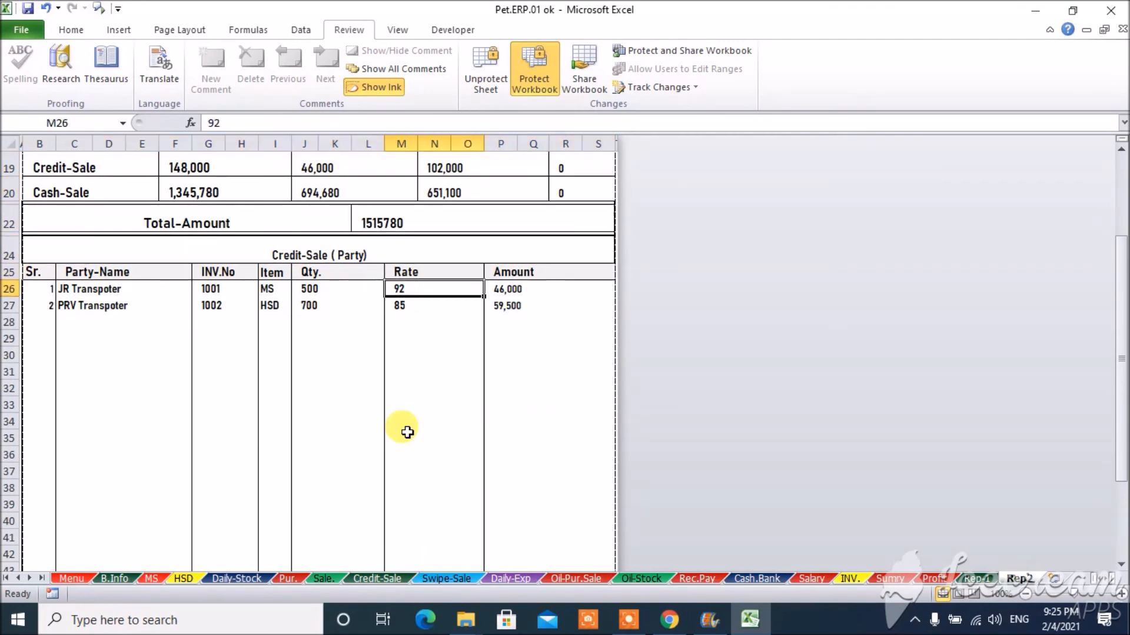
# Clear the two outdated entries from party name to rate in the Credit-Sale (Party) table of Rep2.
pyautogui.click(118, 291)
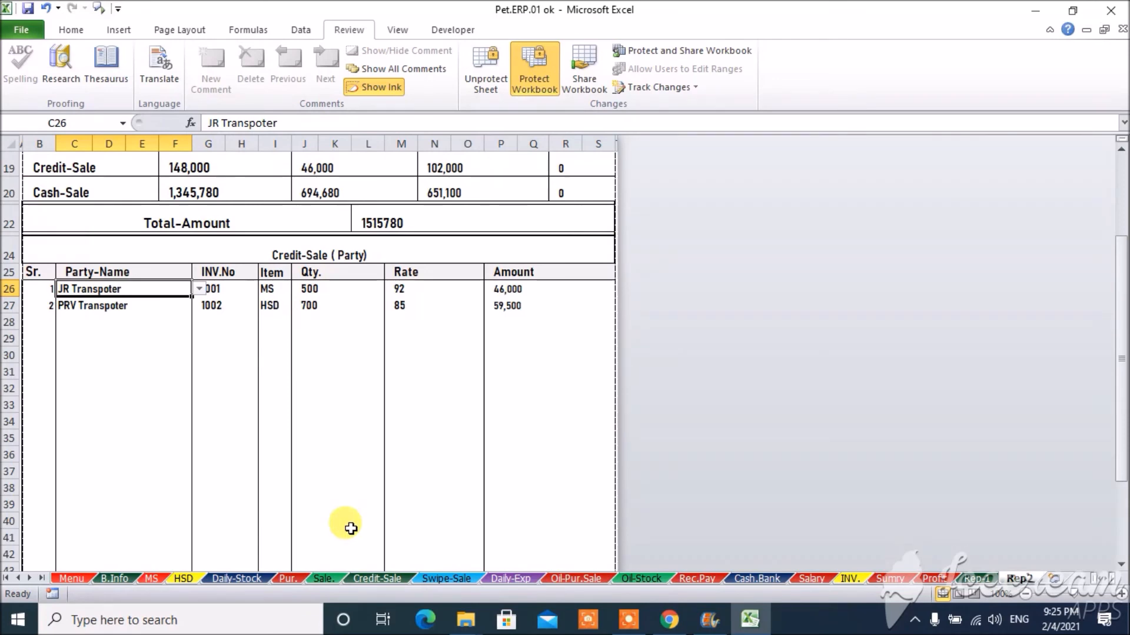
pyautogui.hotkey('shift', 'Right')
pyautogui.hotkey('shift', 'Right')
pyautogui.hotkey('shift', 'Right')
pyautogui.hotkey('shift', 'Right')
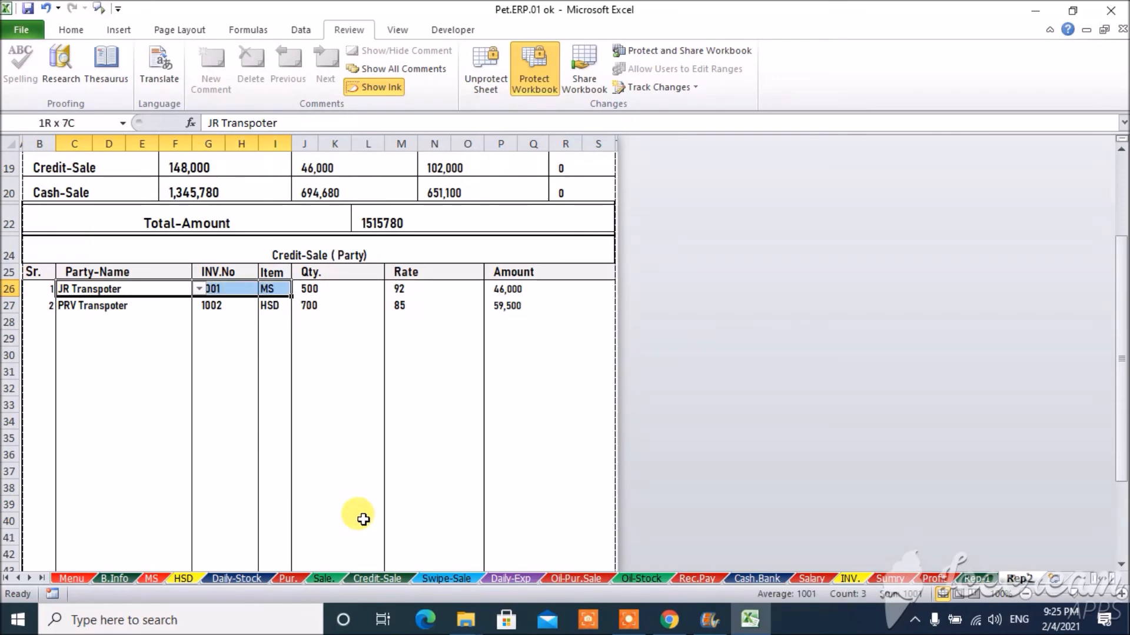
pyautogui.hotkey('shift', 'Down')
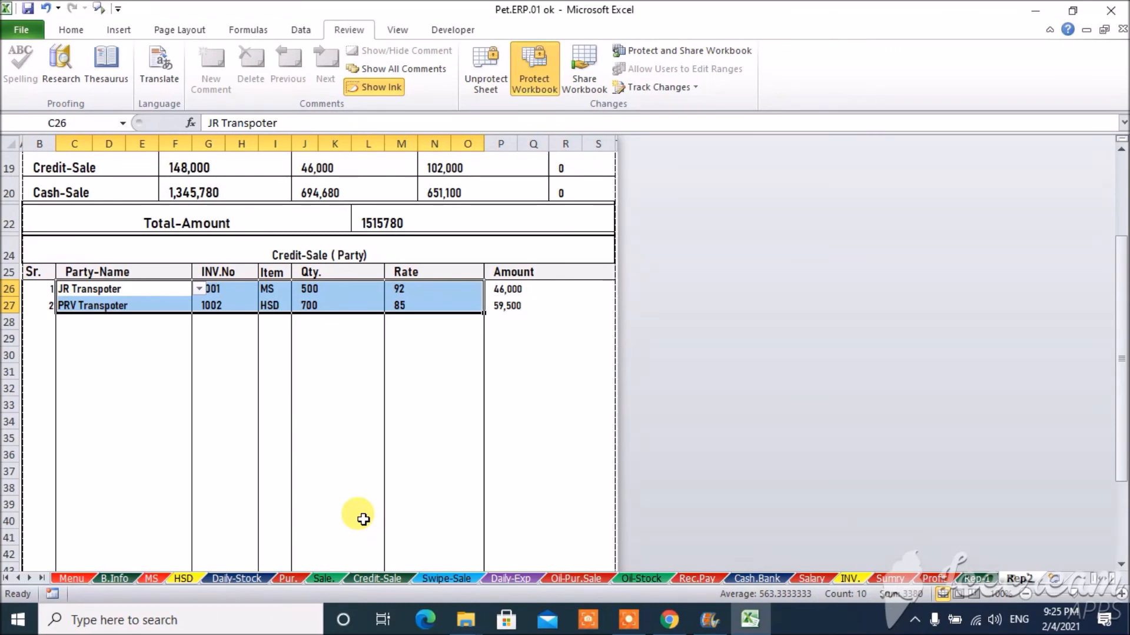
pyautogui.press('Delete')
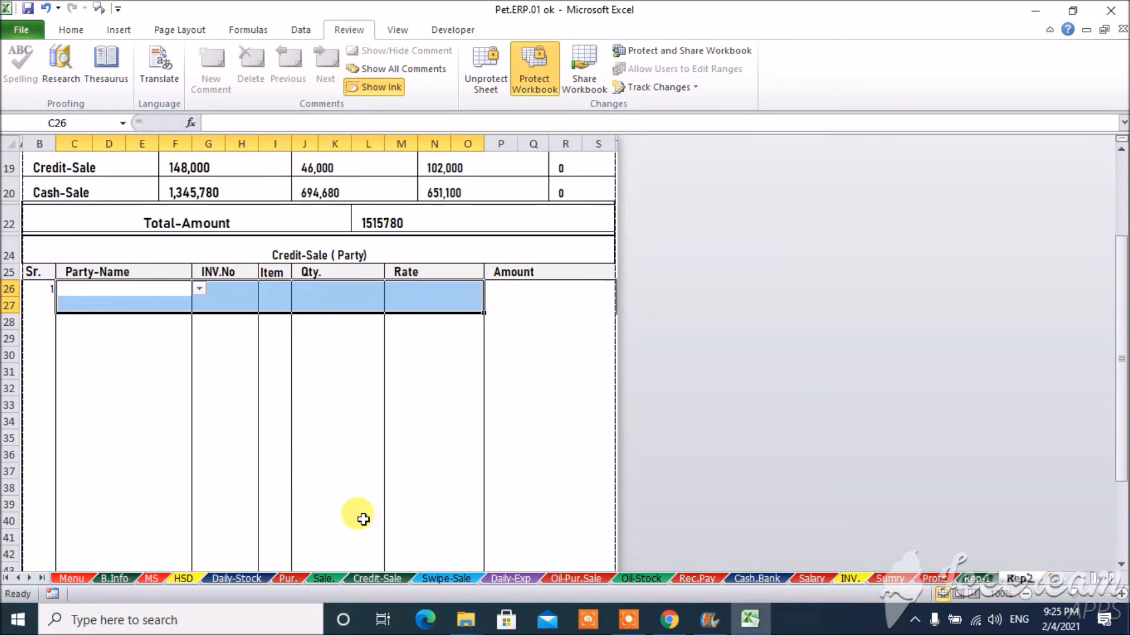
pyautogui.click(97, 292)
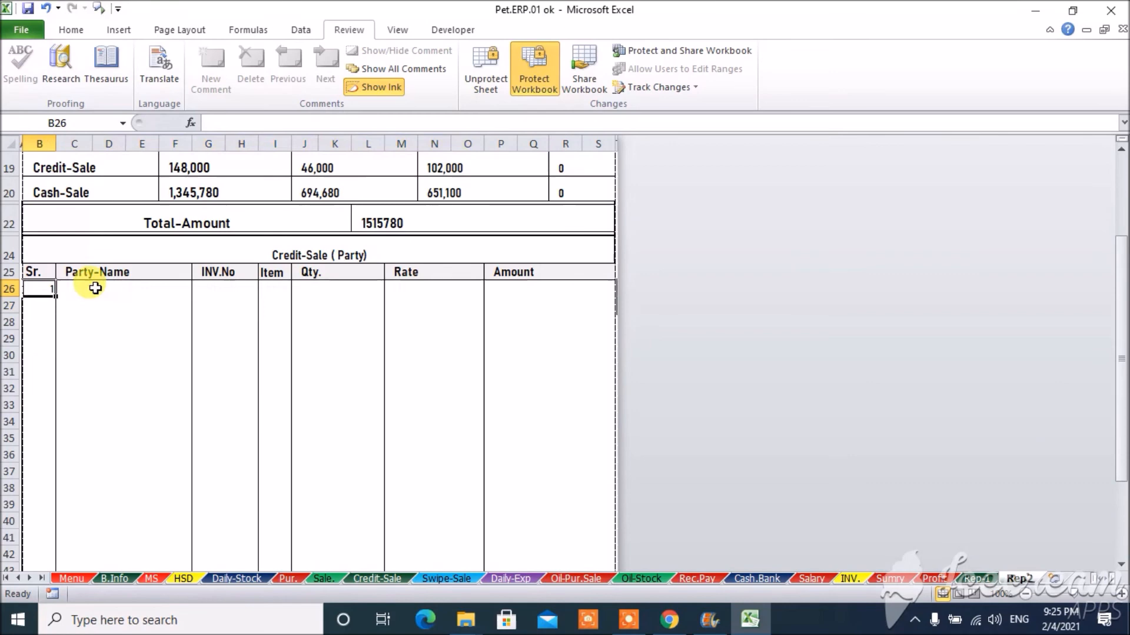
# Copy the two 4-Feb-21 entries in the Credit-Sale sheet, from creditor name through rate.
pyautogui.click(379, 579)
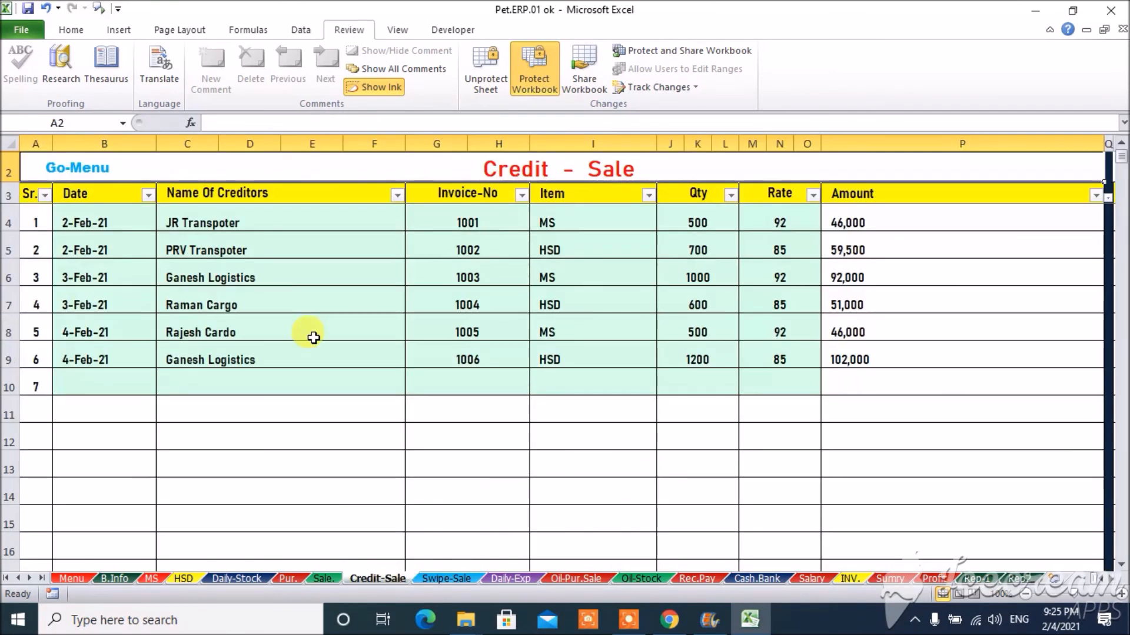
pyautogui.click(194, 338)
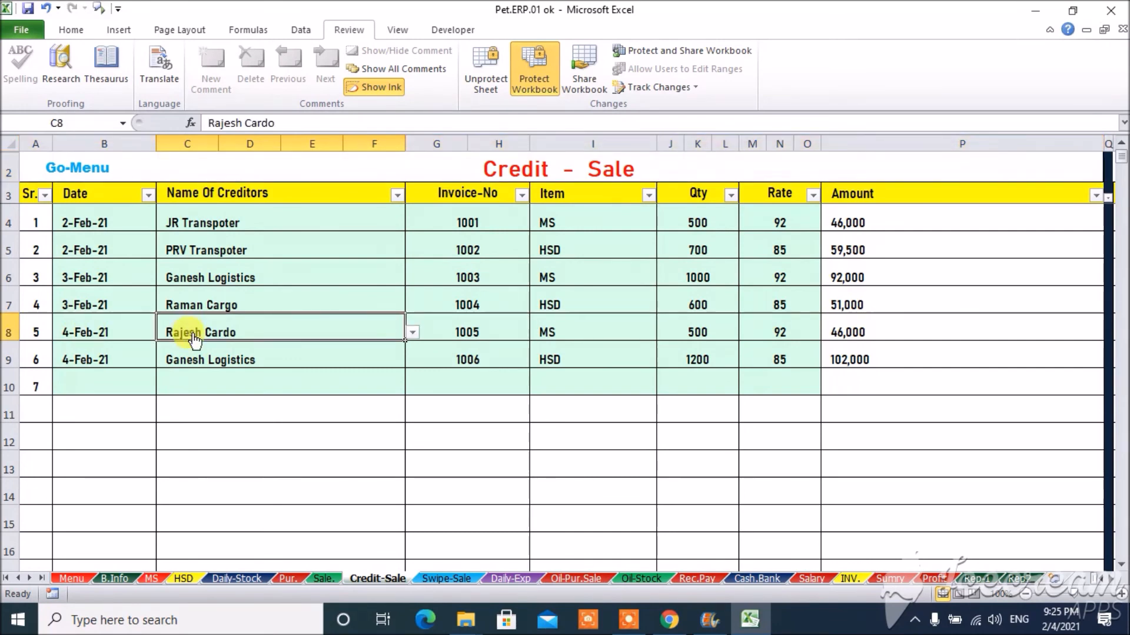
pyautogui.hotkey('shift', 'Right')
pyautogui.hotkey('shift', 'Right')
pyautogui.hotkey('shift', 'Right')
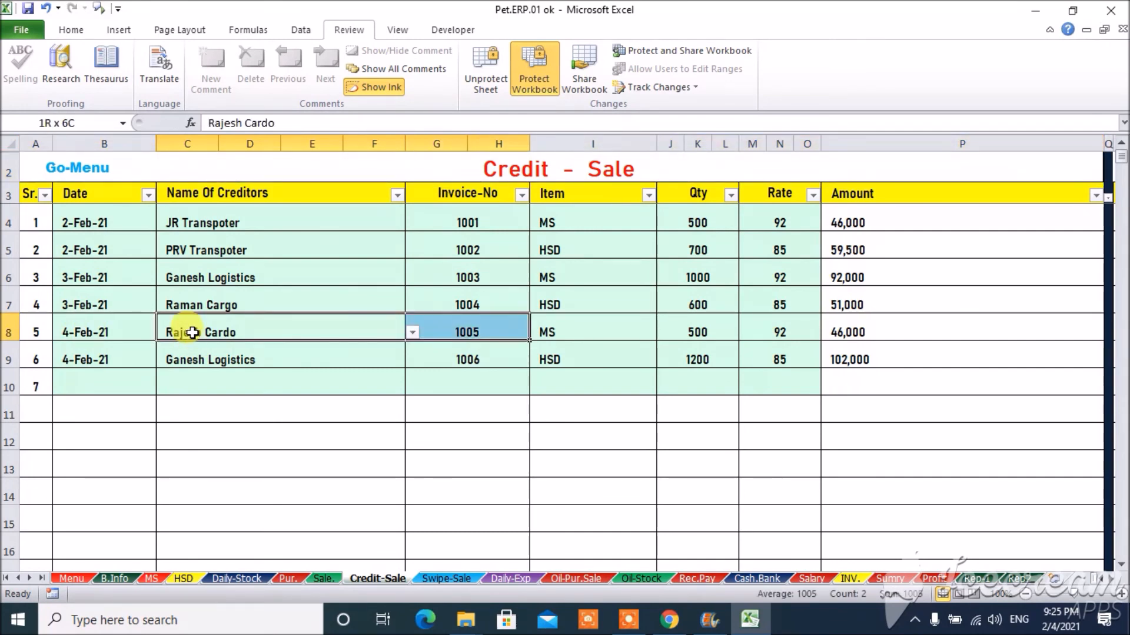
pyautogui.hotkey('shift', 'Down')
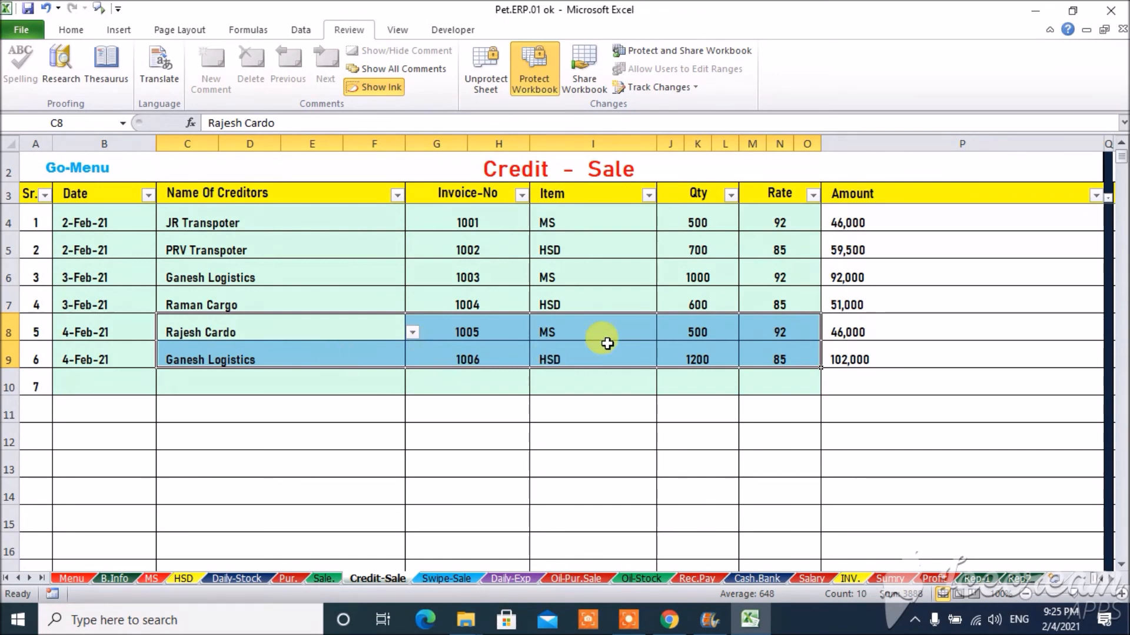
pyautogui.hotkey('ctrl', 'c')
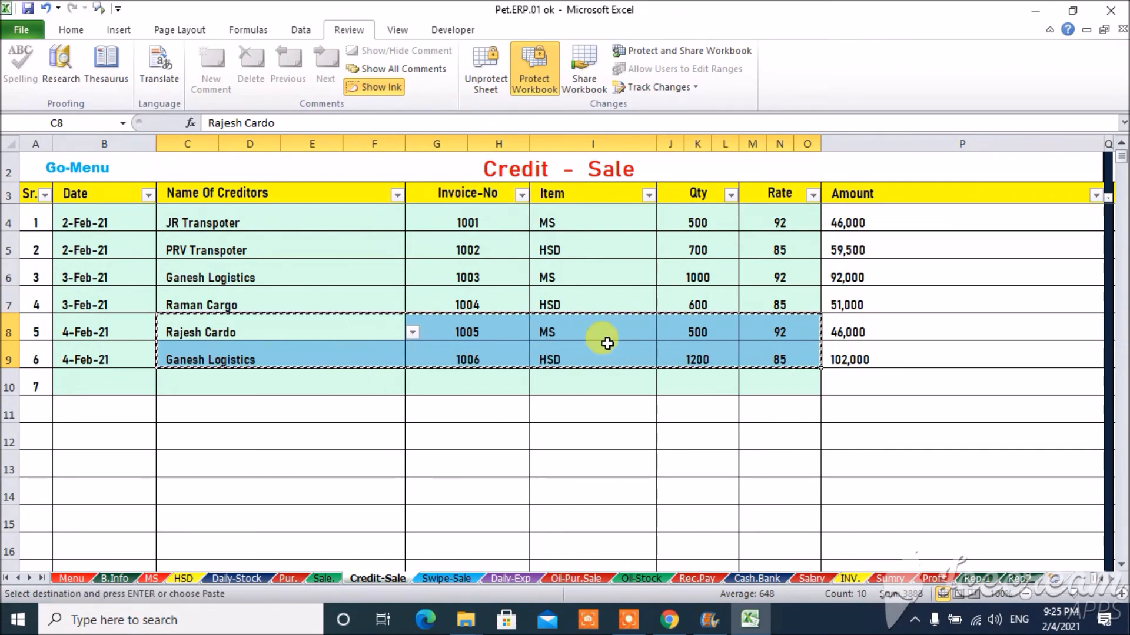
# Paste the copied credit sales as formulas into Rep2's Credit-Sale (Party) table, starting at the first party name cell.
pyautogui.click(1022, 580)
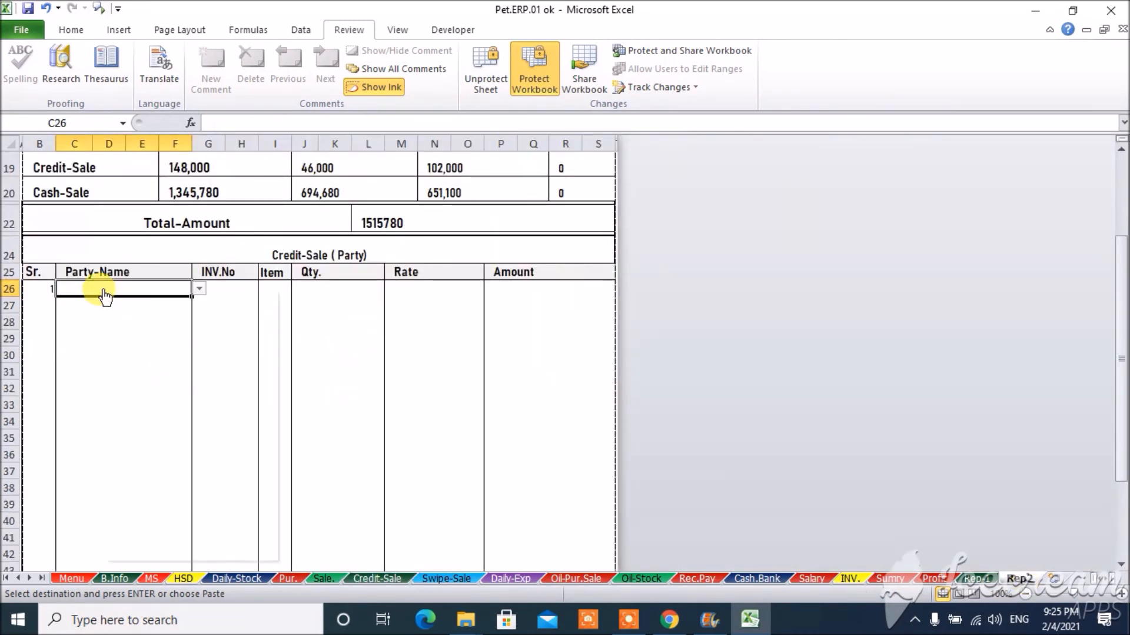
pyautogui.rightClick(104, 288)
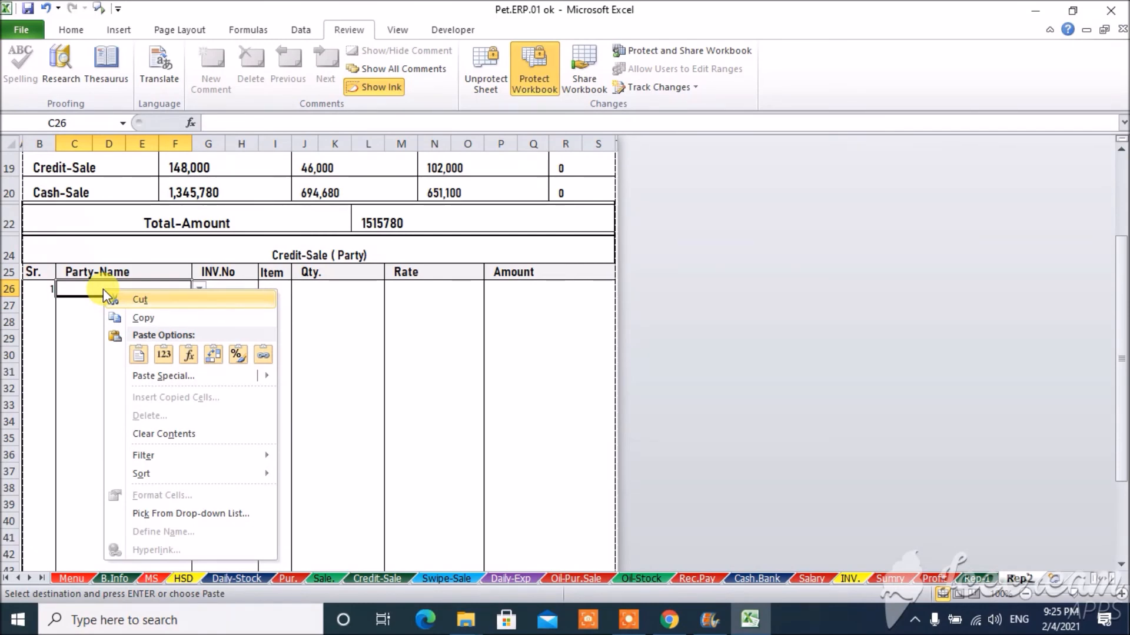
pyautogui.moveTo(253, 377)
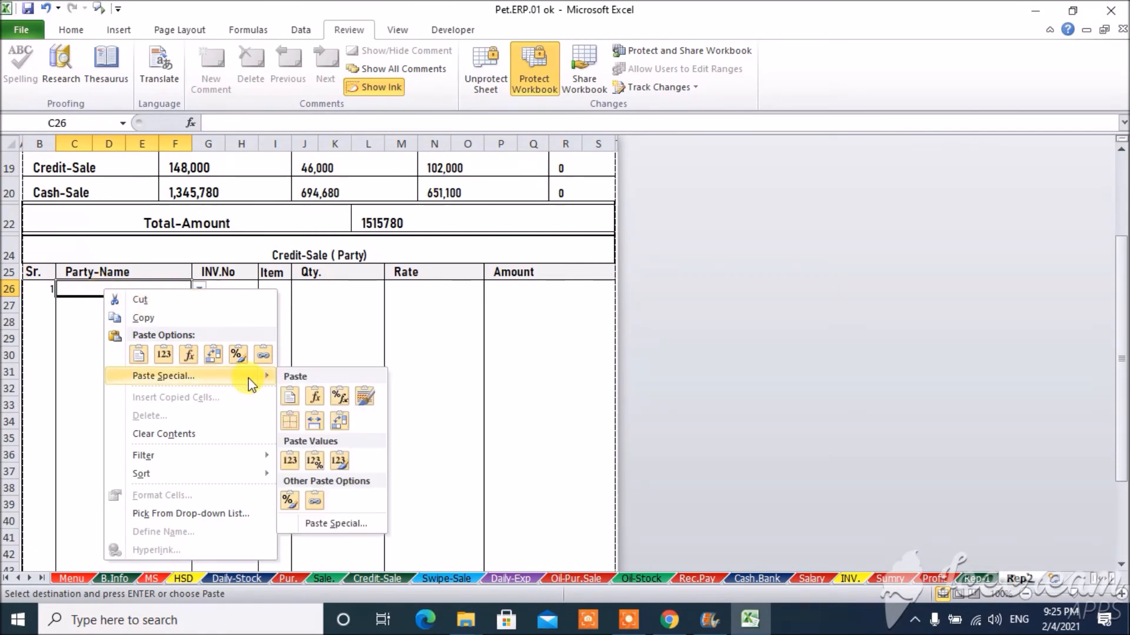
pyautogui.click(316, 398)
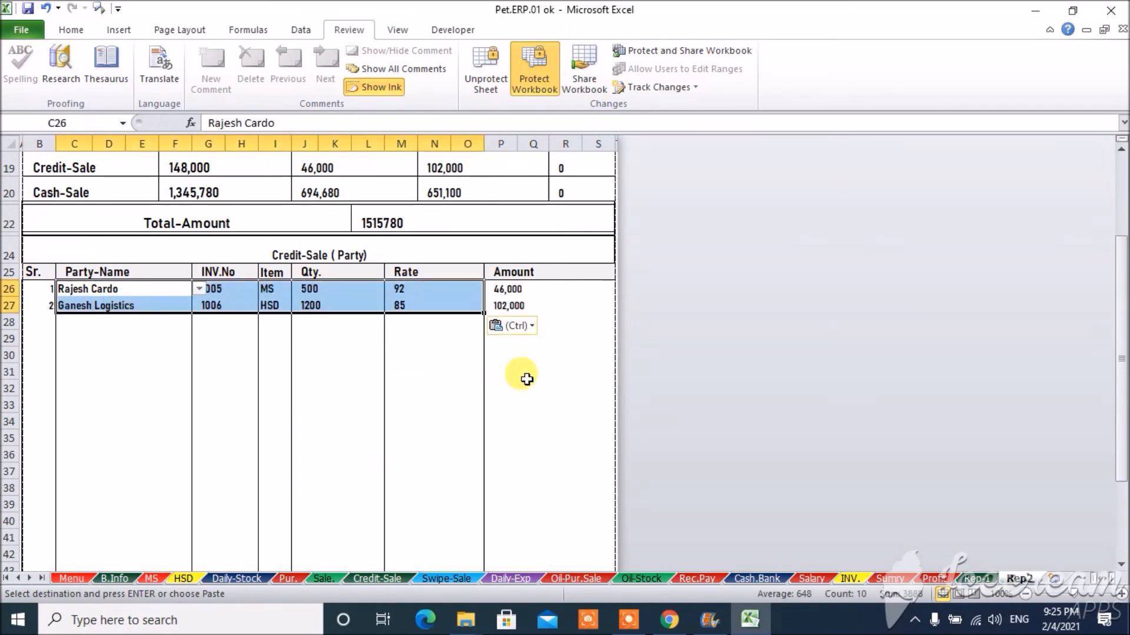
# Compare the total of the party credit sales in Rep2 with the Credit-Sale figure in the sale details.
pyautogui.press('Down')
pyautogui.press('Down')
pyautogui.press('Down')
pyautogui.press('Down')
pyautogui.press('Down')
pyautogui.press('Down')
pyautogui.press('Right')
pyautogui.press('Right')
pyautogui.press('Right')
pyautogui.press('Right')
pyautogui.press('Right')
pyautogui.press('Down')
pyautogui.press('Down')
pyautogui.press('Down')
pyautogui.press('Down')
pyautogui.press('Down')
pyautogui.press('Down')
pyautogui.press('Down')
pyautogui.press('Down')
pyautogui.press('Down')
pyautogui.press('Down')
pyautogui.press('Down')
pyautogui.press('Down')
pyautogui.press('Down')
pyautogui.press('Down')
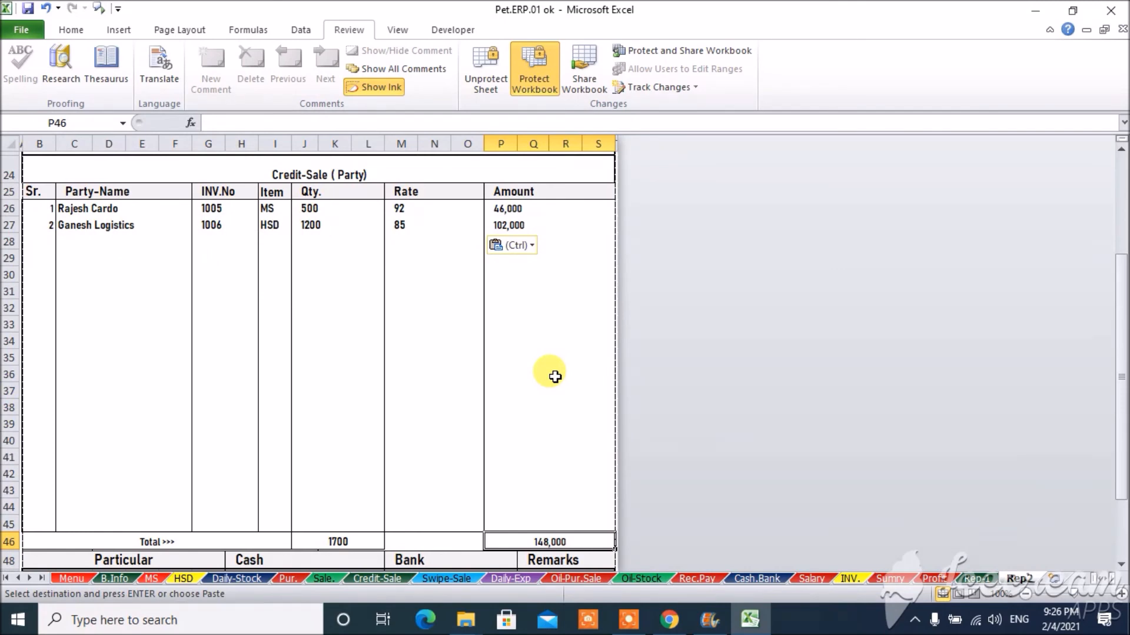
pyautogui.press('Up')
pyautogui.press('Up')
pyautogui.press('Up')
pyautogui.press('Up')
pyautogui.press('Up')
pyautogui.press('Up')
pyautogui.press('Up')
pyautogui.press('Up')
pyautogui.press('Up')
pyautogui.press('Up')
pyautogui.press('Up')
pyautogui.press('Up')
pyautogui.press('Up')
pyautogui.press('Up')
pyautogui.press('Up')
pyautogui.press('Up')
pyautogui.press('Up')
pyautogui.press('Up')
pyautogui.press('Up')
pyautogui.press('Up')
pyautogui.press('Right')
pyautogui.press('Right')
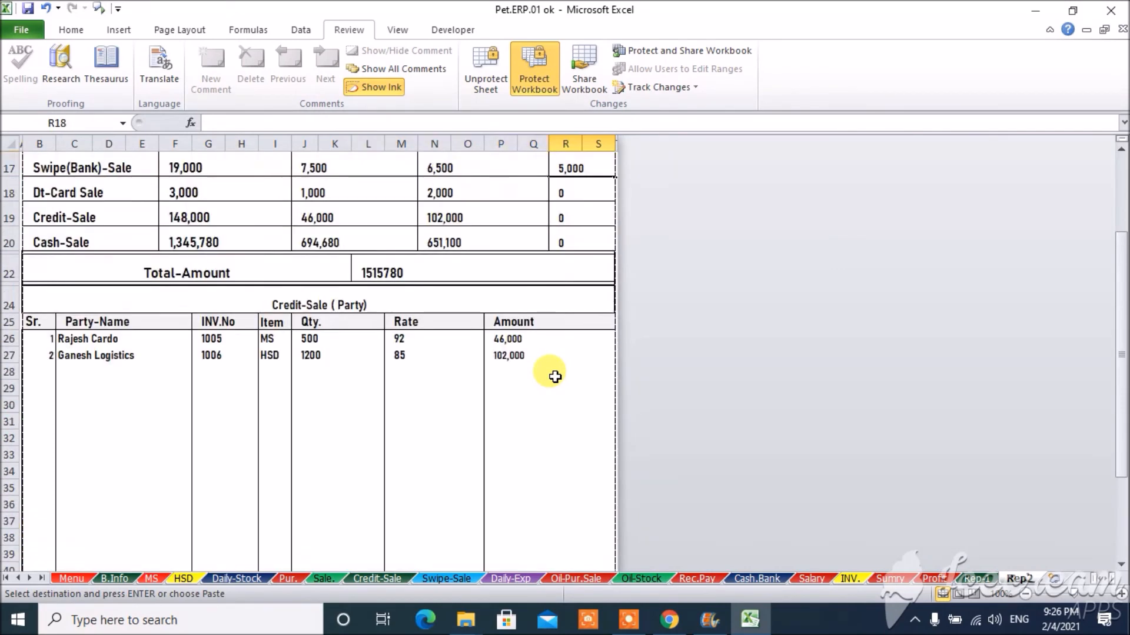
pyautogui.click(266, 235)
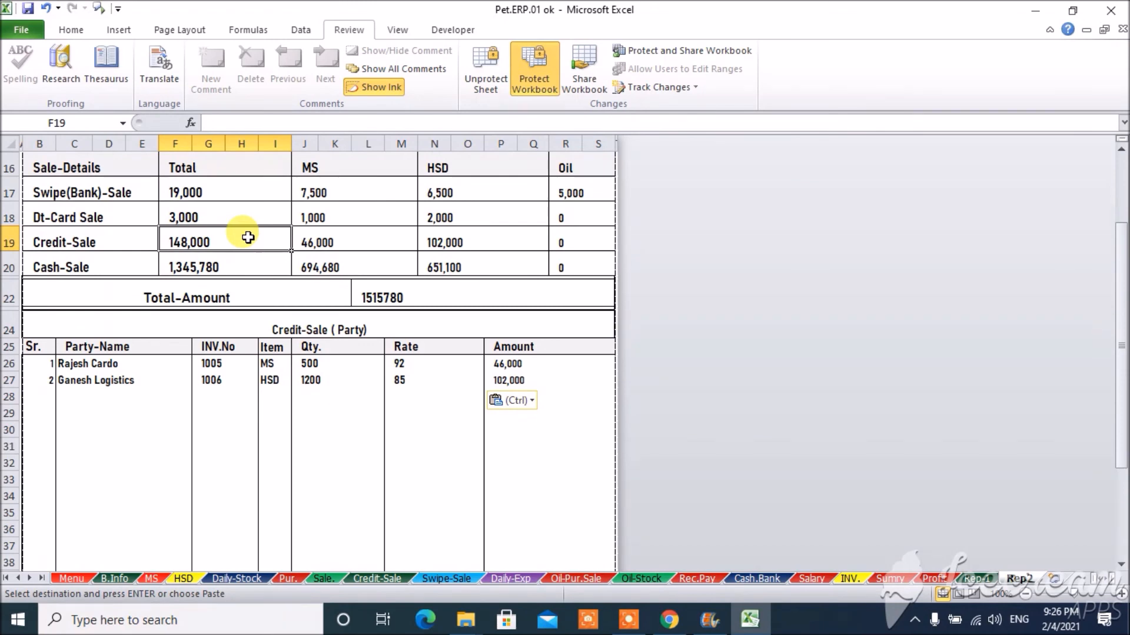
pyautogui.press('Up')
pyautogui.press('Up')
pyautogui.press('Up')
pyautogui.press('Up')
pyautogui.press('Up')
pyautogui.press('Up')
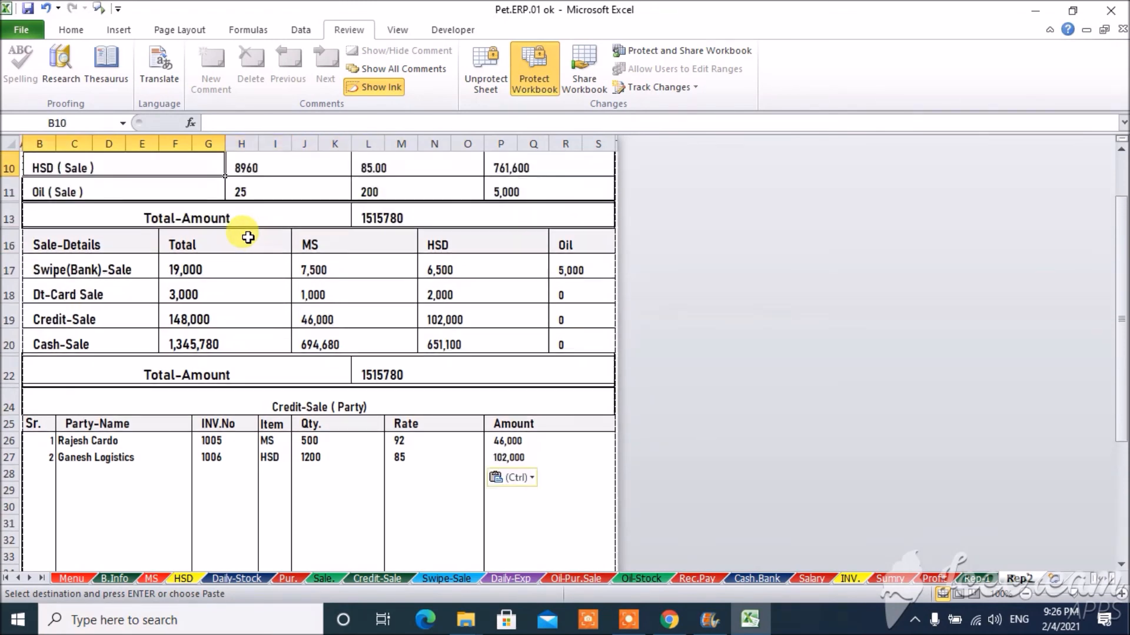
# Review Daily Report-2 from the sale details at the start down through the Credit-Sale (Party) table.
pyautogui.press('Up')
pyautogui.press('Up')
pyautogui.press('Up')
pyautogui.press('Up')
pyautogui.press('Up')
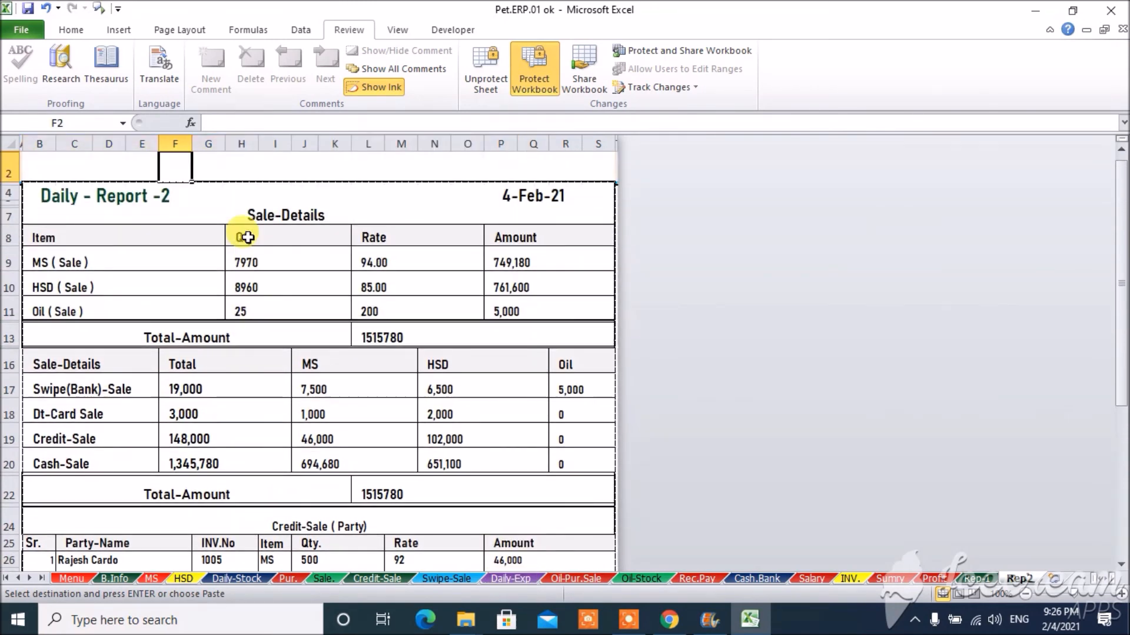
pyautogui.press('Down')
pyautogui.press('Down')
pyautogui.press('Down')
pyautogui.press('Down')
pyautogui.press('Down')
pyautogui.press('Down')
pyautogui.press('Down')
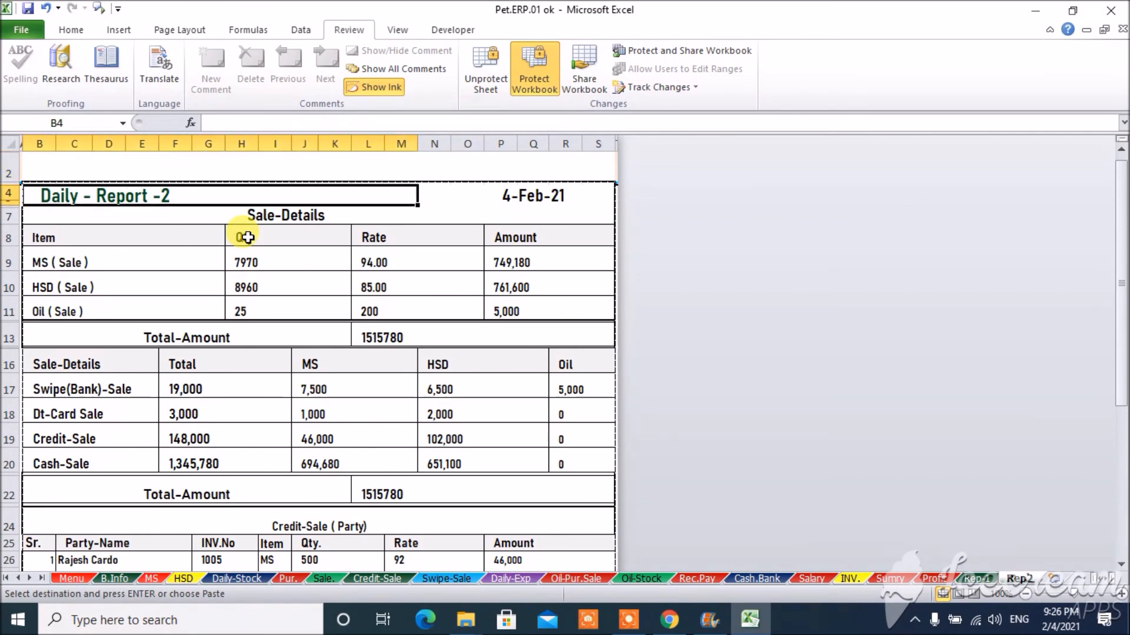
pyautogui.press('Down')
pyautogui.press('Down')
pyautogui.press('Down')
pyautogui.press('Down')
pyautogui.press('Down')
pyautogui.press('Down')
pyautogui.press('Down')
pyautogui.press('Down')
pyautogui.press('Down')
pyautogui.press('Down')
pyautogui.press('Down')
pyautogui.press('Down')
pyautogui.press('Down')
pyautogui.press('Down')
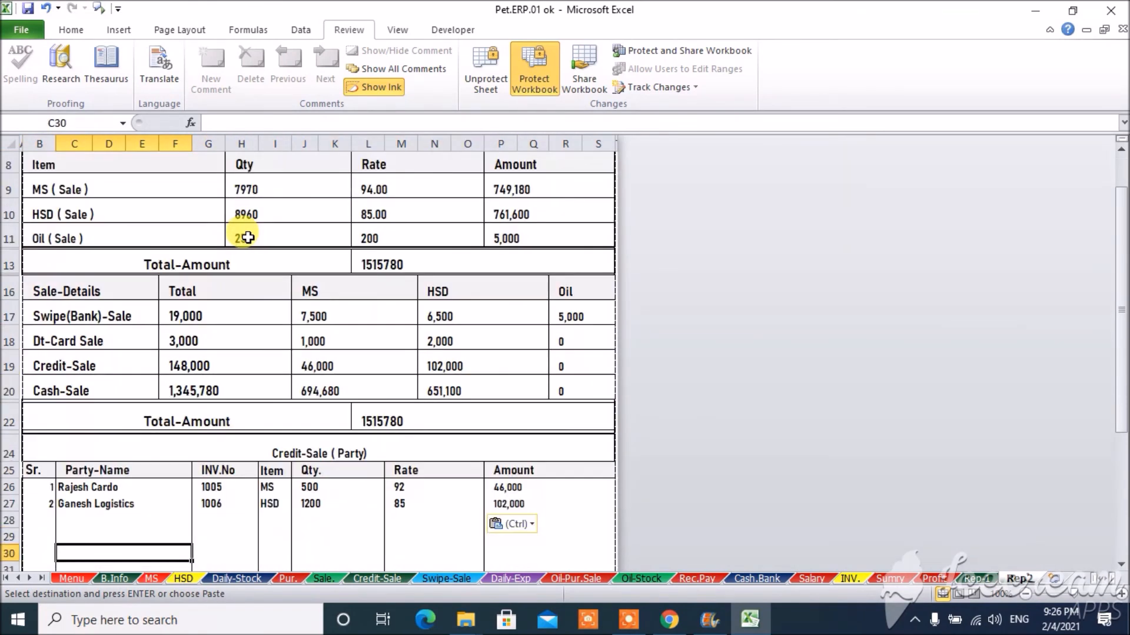
pyautogui.press('Down')
pyautogui.press('Down')
pyautogui.press('Down')
pyautogui.press('Down')
pyautogui.press('Down')
pyautogui.press('Down')
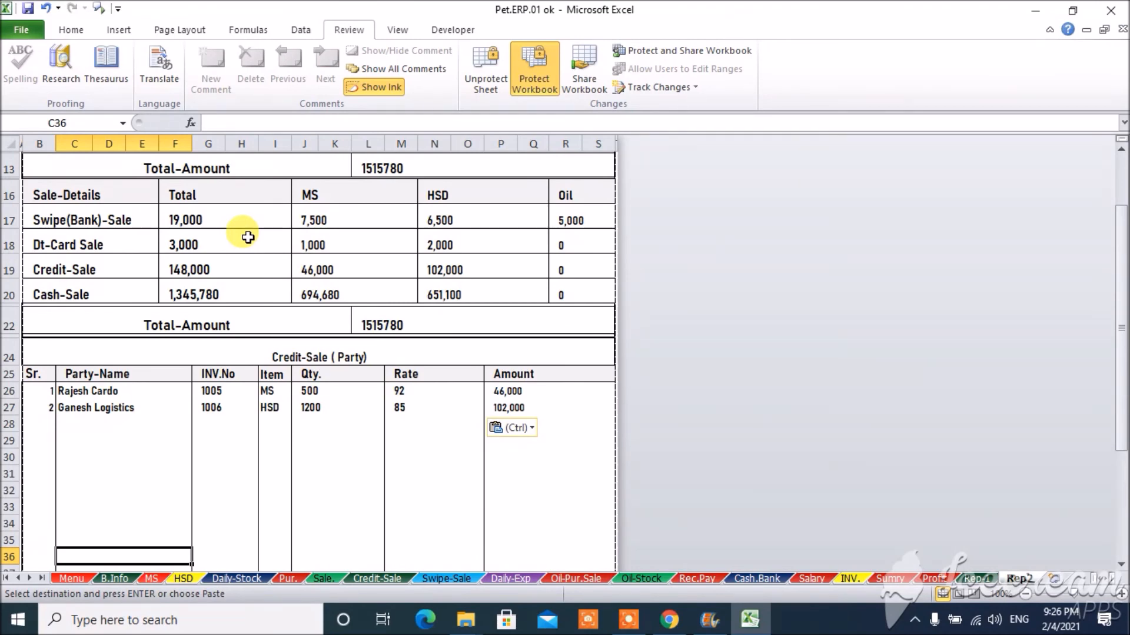
pyautogui.press('Up')
pyautogui.press('Up')
pyautogui.press('Up')
pyautogui.press('Up')
pyautogui.press('Up')
pyautogui.press('Up')
pyautogui.press('Up')
pyautogui.press('Up')
pyautogui.press('Up')
pyautogui.press('Up')
pyautogui.press('Up')
pyautogui.press('Up')
pyautogui.press('Up')
pyautogui.press('Up')
pyautogui.press('Up')
pyautogui.press('Up')
pyautogui.press('Up')
pyautogui.press('Up')
pyautogui.press('Up')
pyautogui.press('Up')
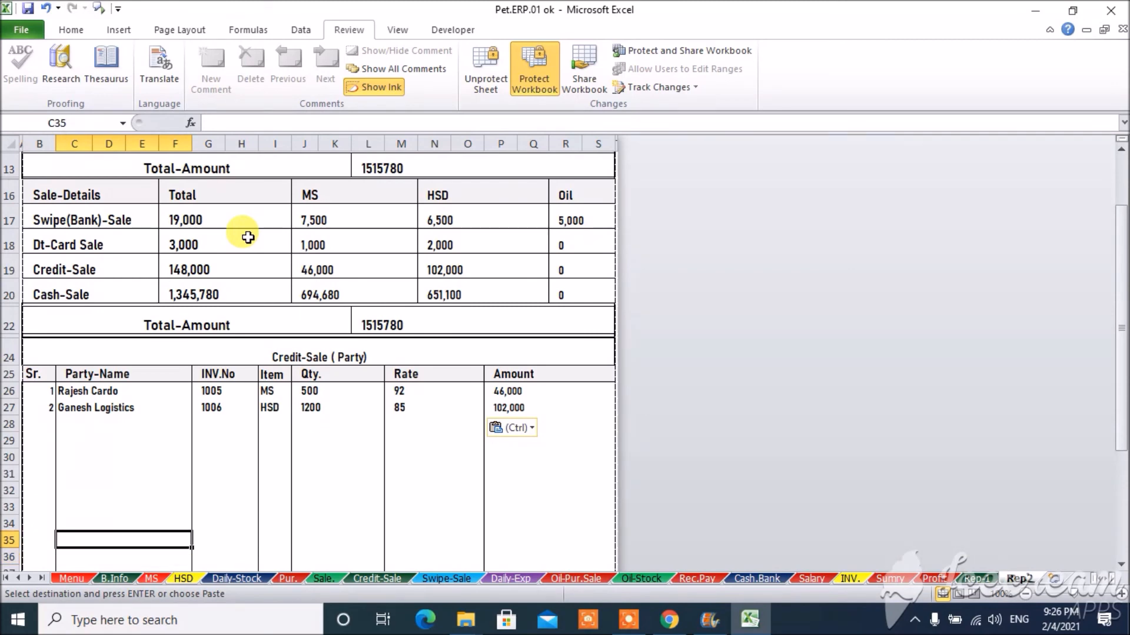
pyautogui.press('Up')
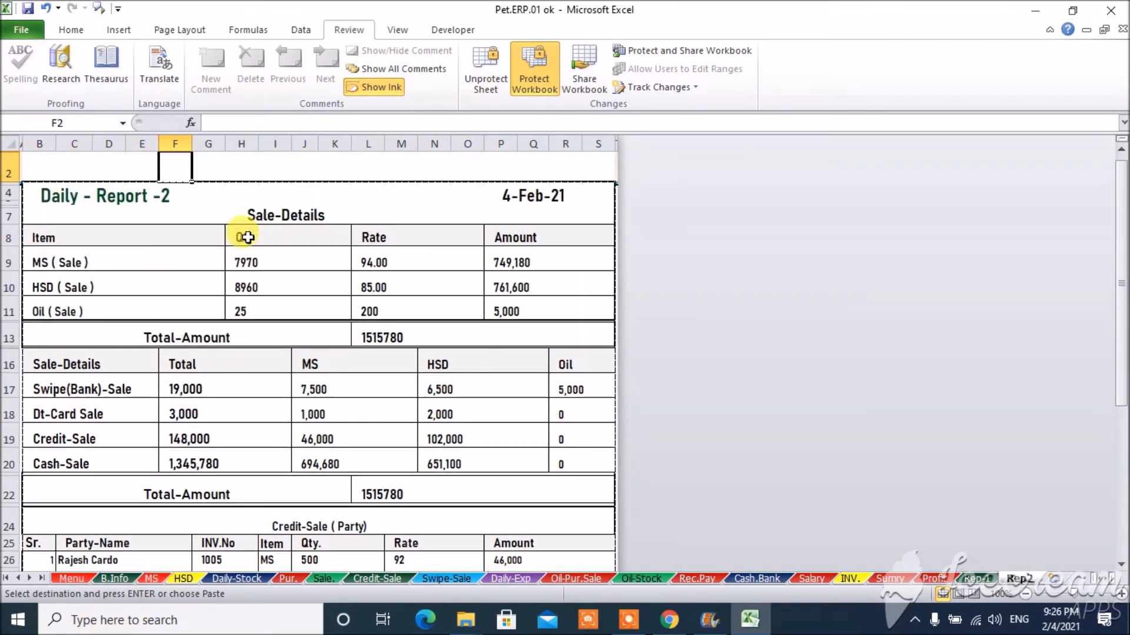
pyautogui.press('Down')
pyautogui.press('Down')
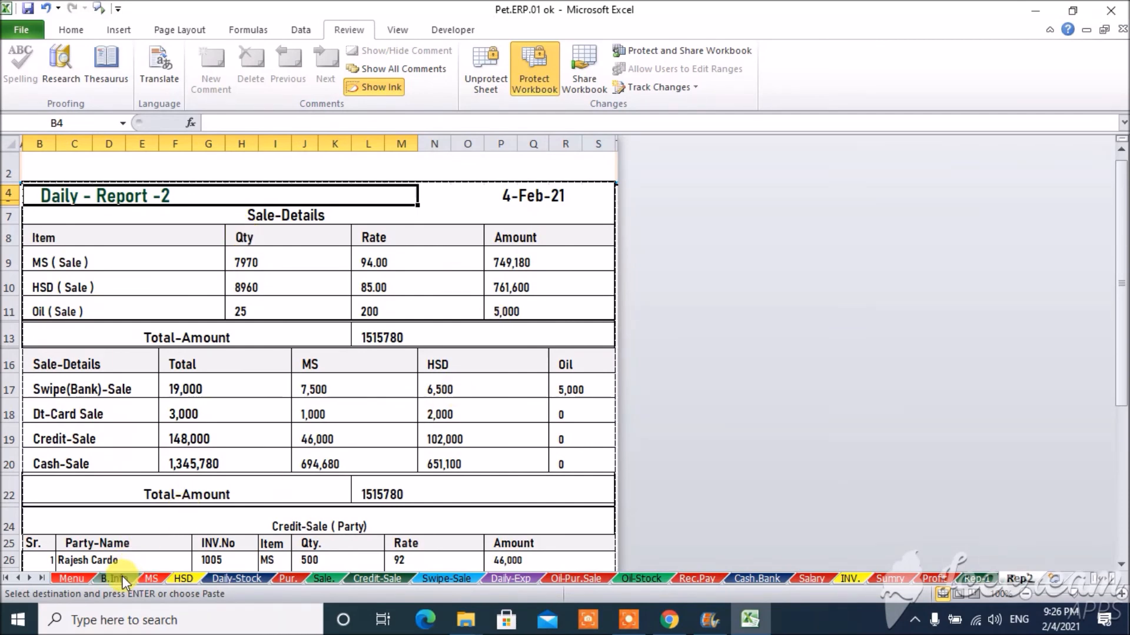
# Check the main menu links by visiting MS -Miter (Sale) and Basic -Info from the menu sheet.
pyautogui.click(71, 578)
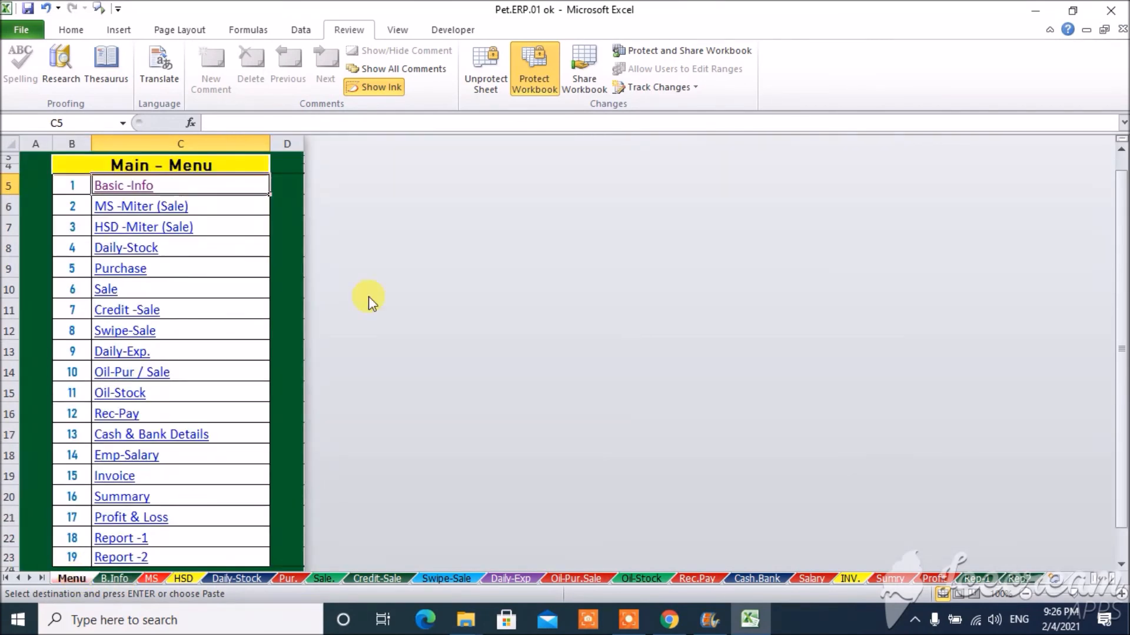
pyautogui.click(169, 206)
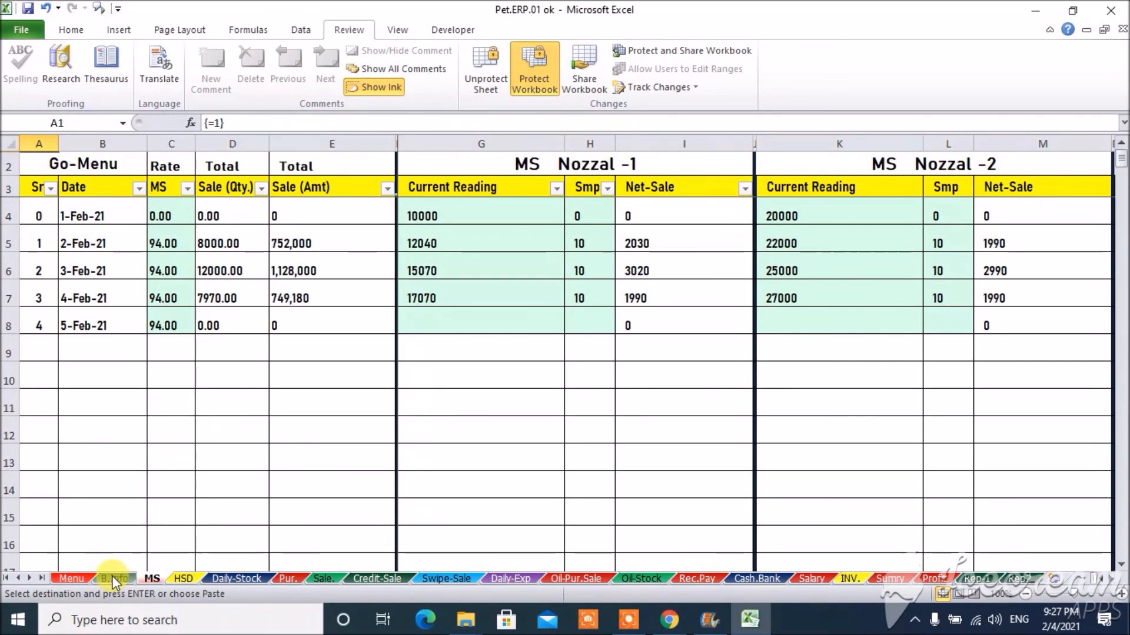
pyautogui.click(81, 578)
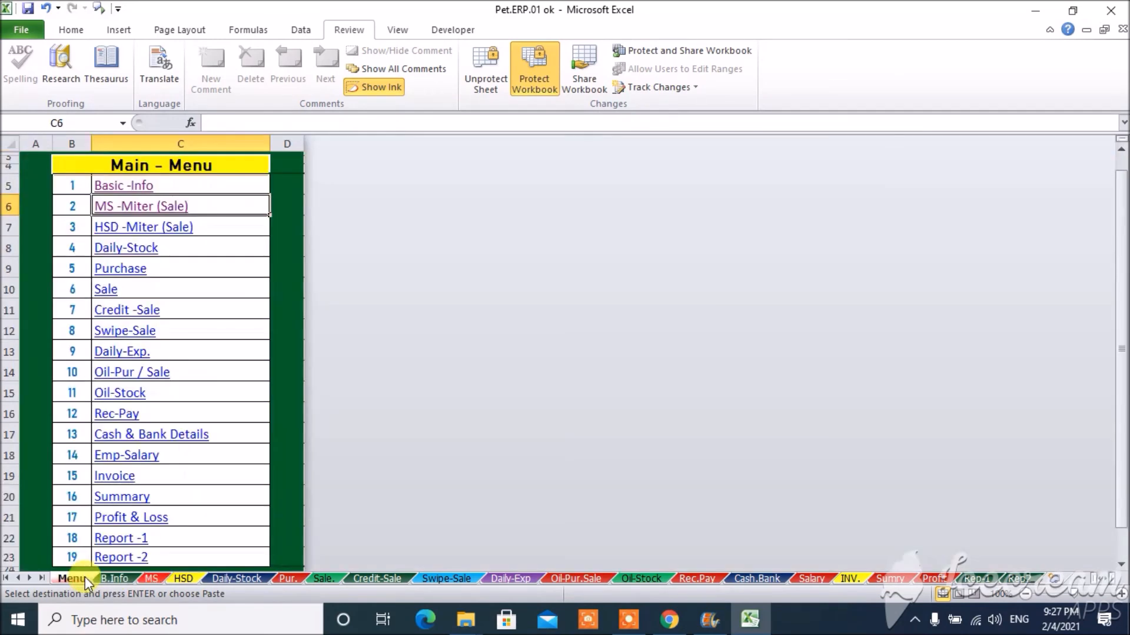
pyautogui.click(127, 187)
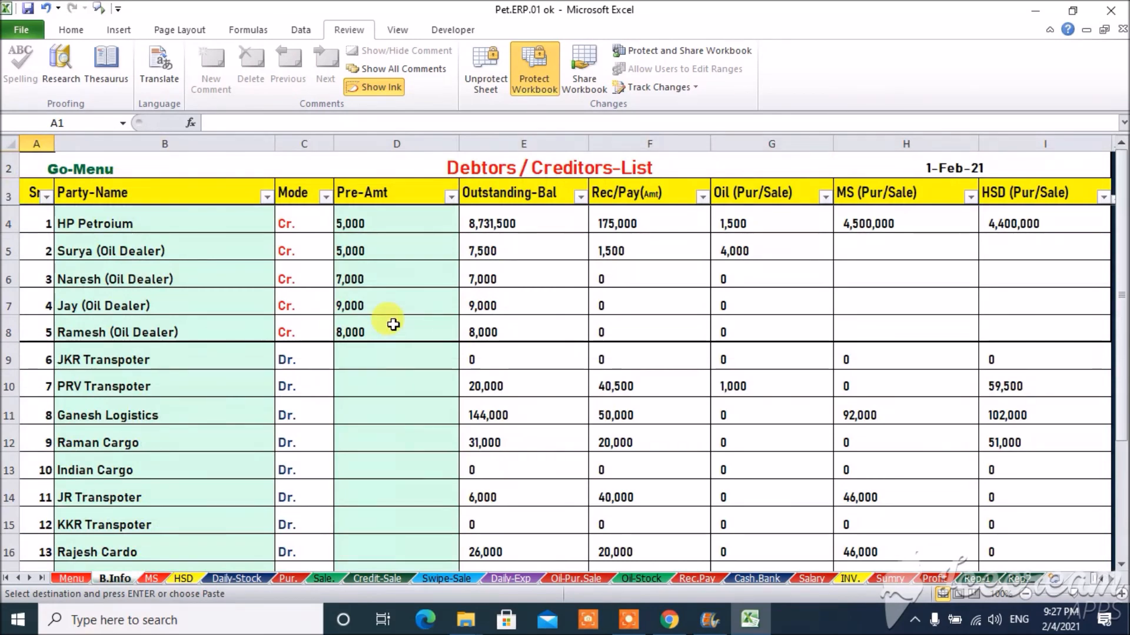
# Examine the 5-Feb-21 row of the MS sheet across the rate, sale and nozzle reading columns.
pyautogui.click(155, 575)
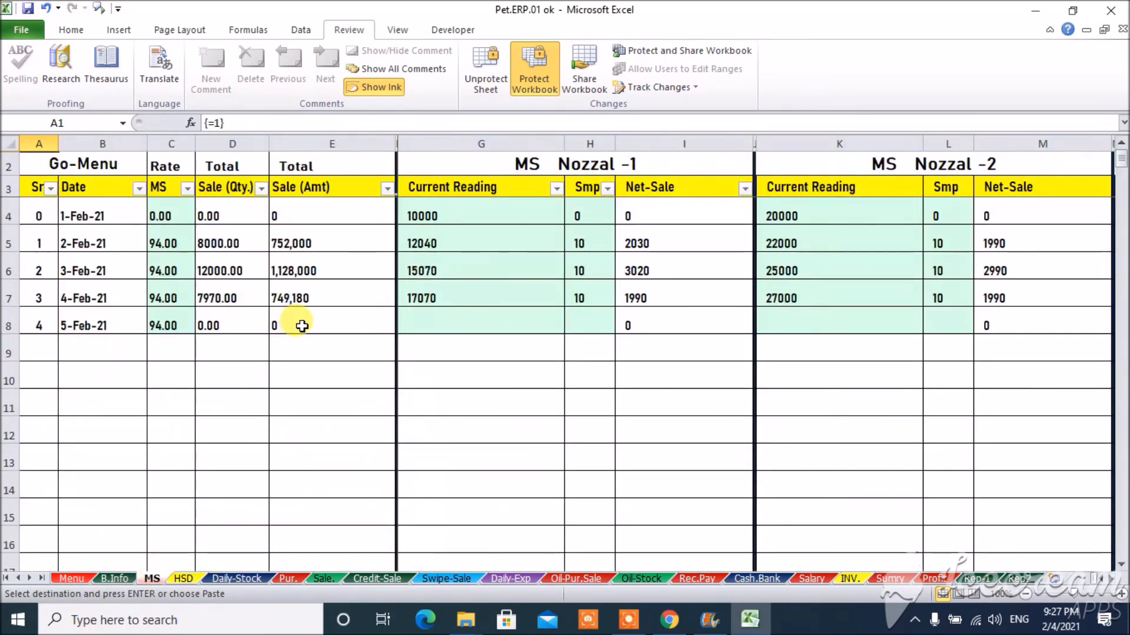
pyautogui.click(451, 316)
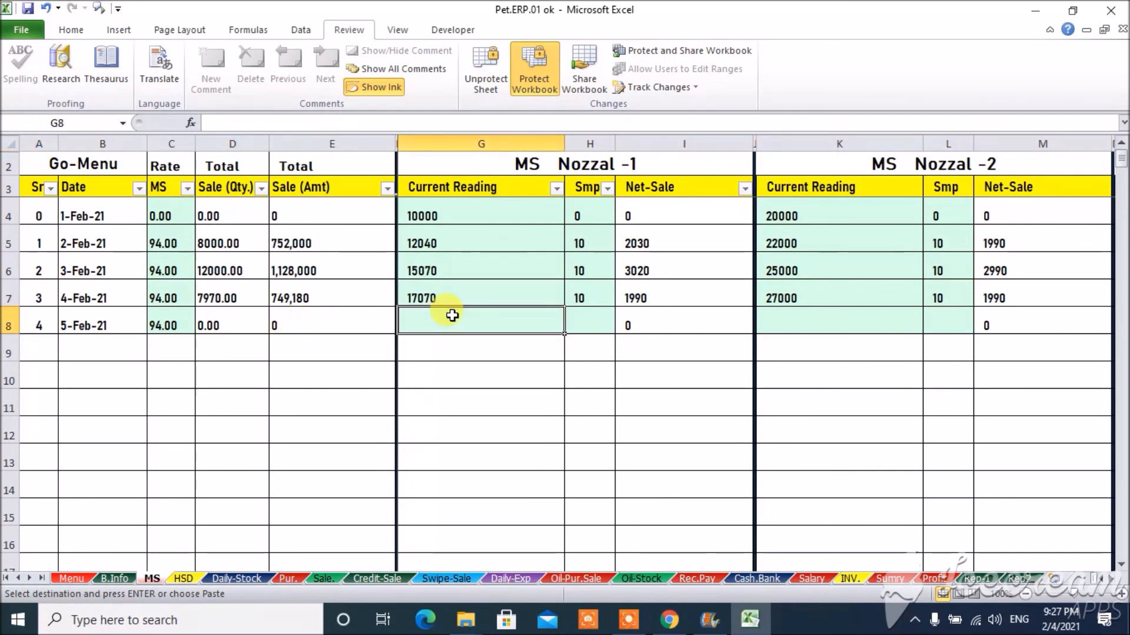
pyautogui.click(791, 317)
pyautogui.press('Right')
pyautogui.press('Right')
pyautogui.press('Right')
pyautogui.press('Right')
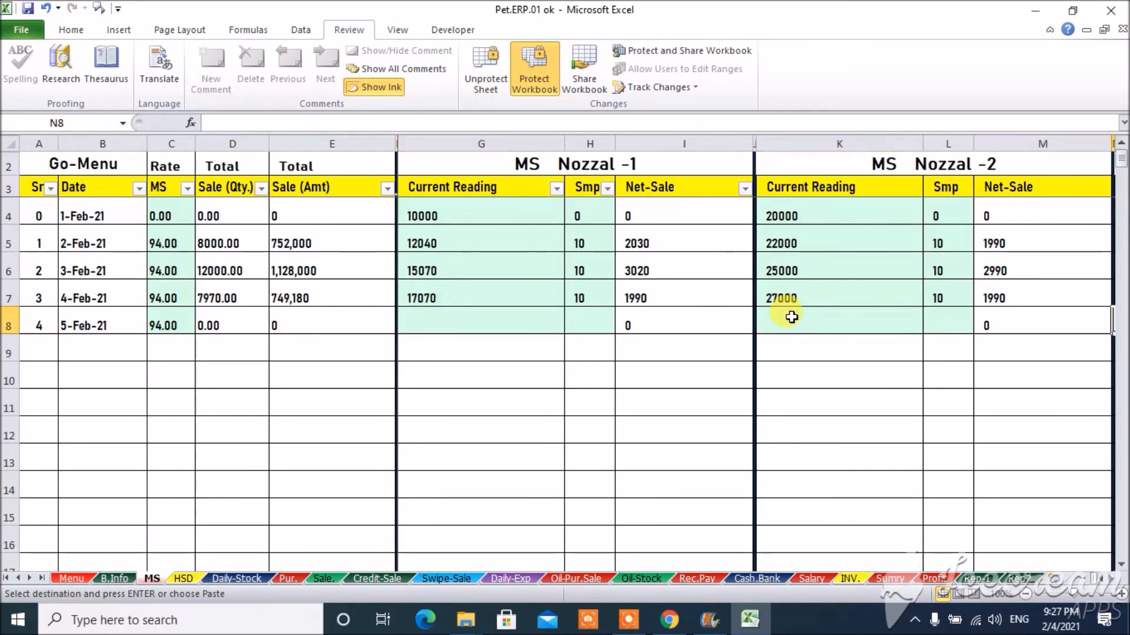
pyautogui.press('Right')
pyautogui.press('Right')
pyautogui.press('Left')
pyautogui.press('Left')
pyautogui.press('Left')
pyautogui.press('Left')
pyautogui.press('Left')
pyautogui.press('Left')
pyautogui.press('Left')
pyautogui.press('Left')
pyautogui.press('Left')
pyautogui.press('Left')
pyautogui.press('Left')
pyautogui.press('Left')
pyautogui.press('Left')
pyautogui.press('Left')
pyautogui.press('Left')
pyautogui.press('Left')
pyautogui.press('Left')
pyautogui.press('Left')
pyautogui.press('Left')
pyautogui.press('Left')
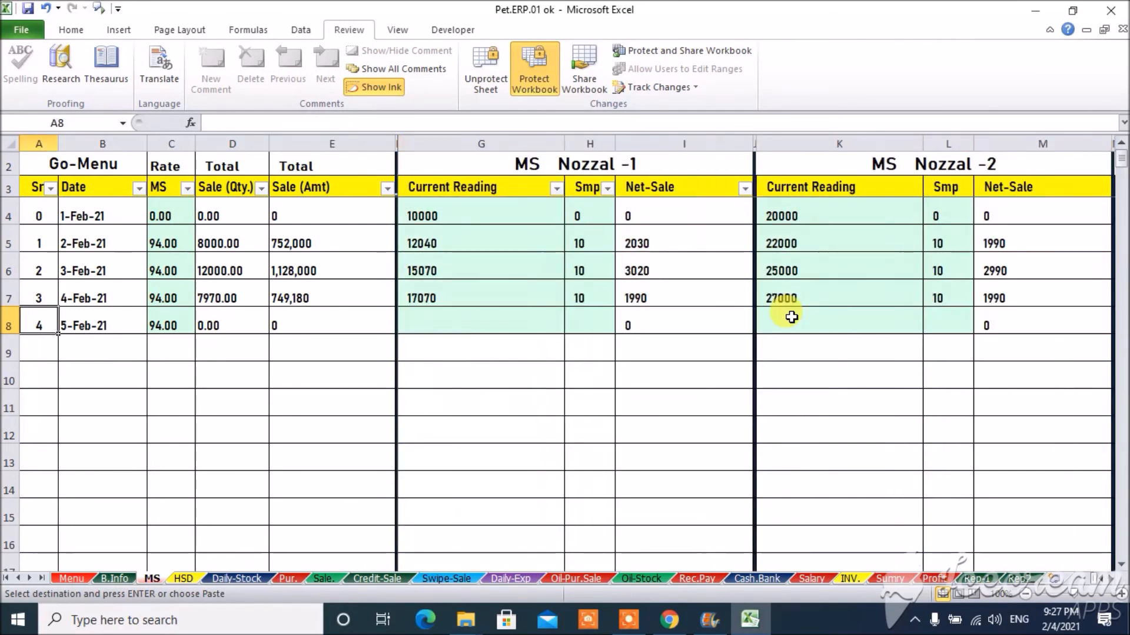
# Look through the HSD, Daily-Stock, Purchase and Sale sheets one after another.
pyautogui.click(185, 578)
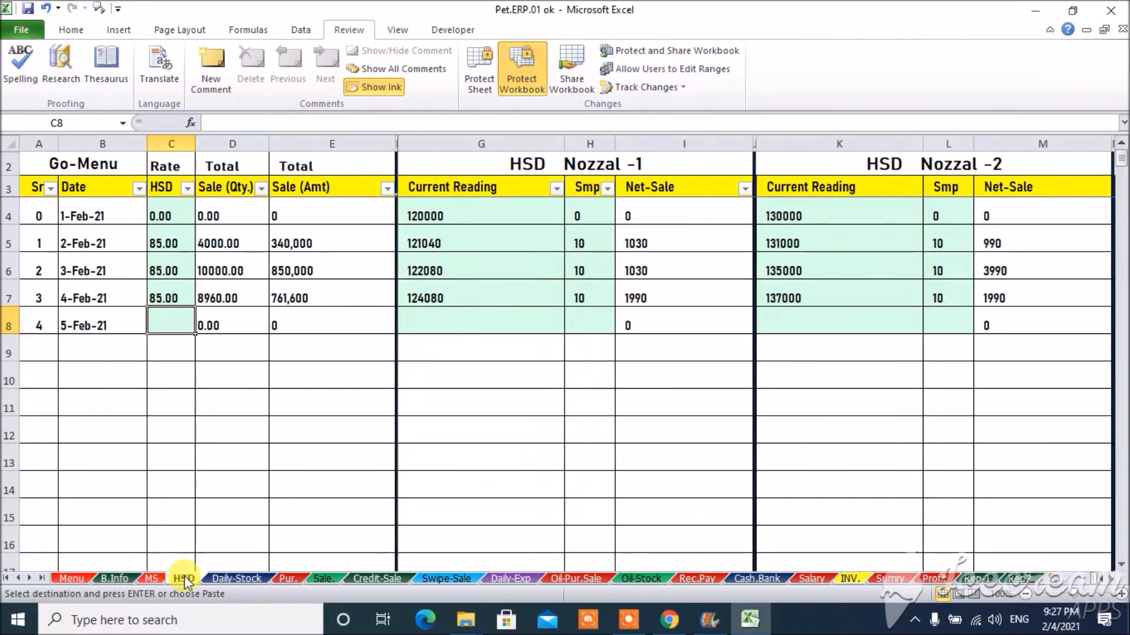
pyautogui.click(238, 579)
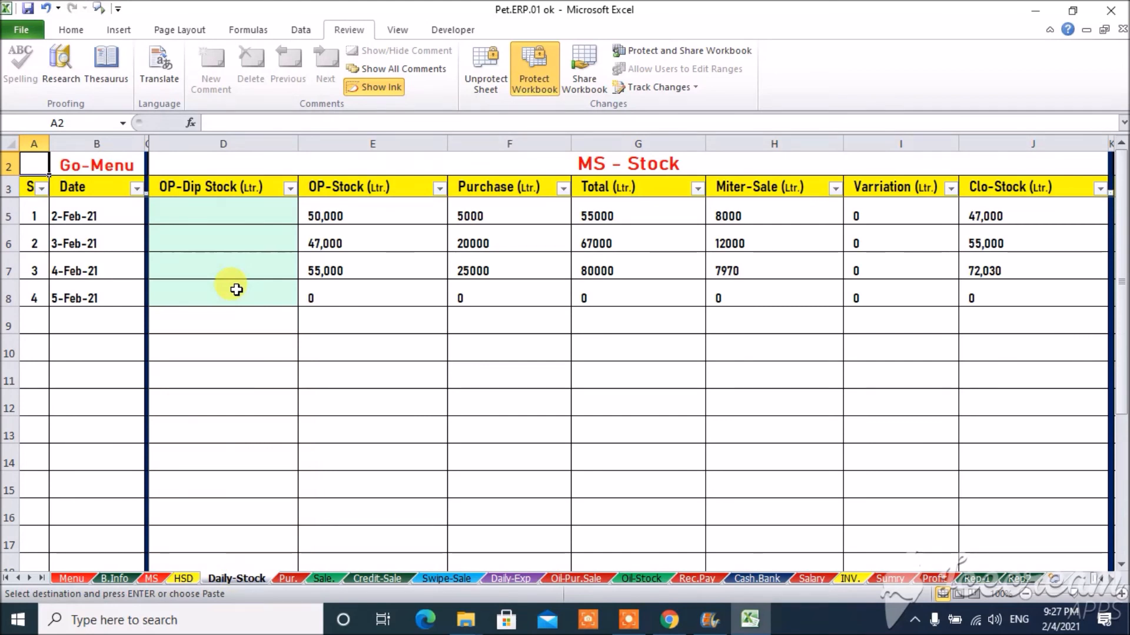
pyautogui.click(288, 579)
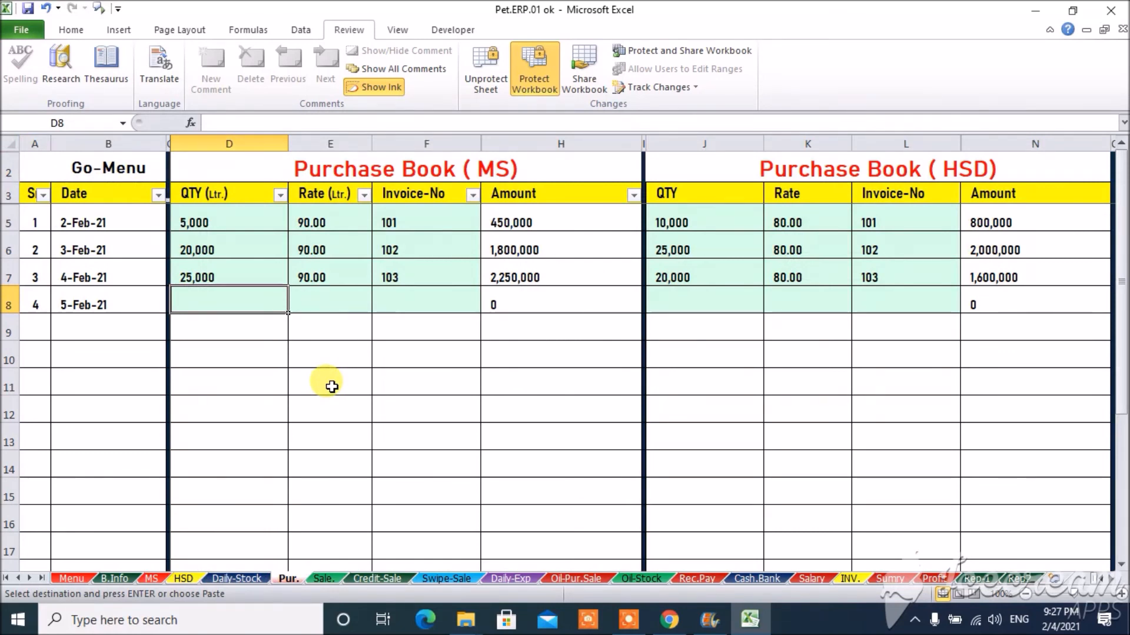
pyautogui.click(323, 579)
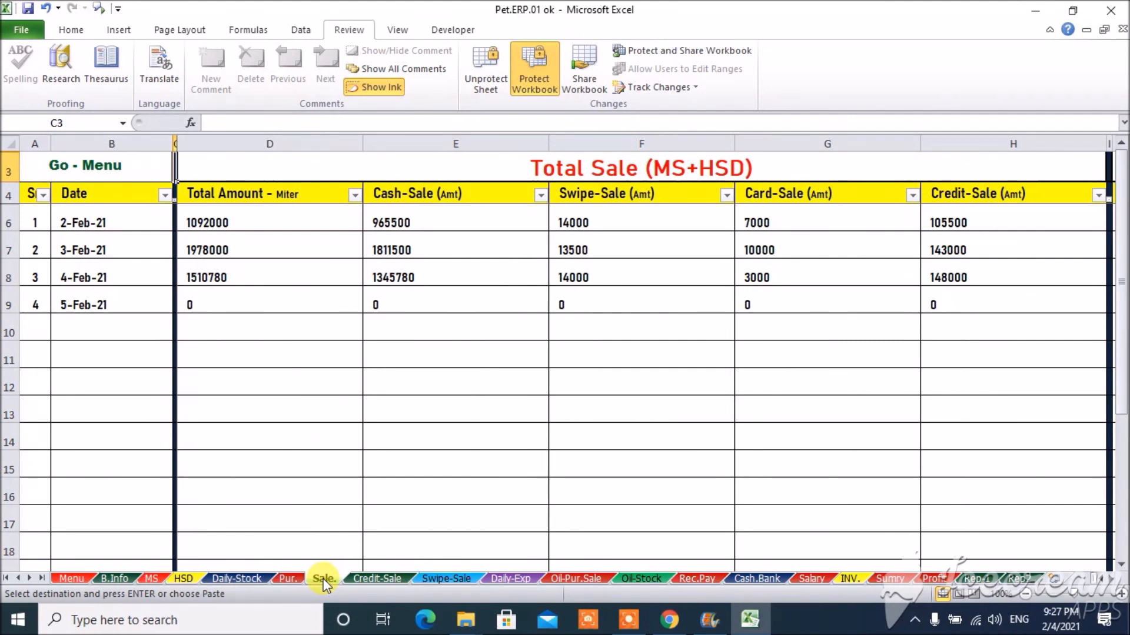
# View the Credit-Sale sheet, cancel the pending copy and select the first empty creditor name cell.
pyautogui.click(383, 577)
pyautogui.press('Escape')
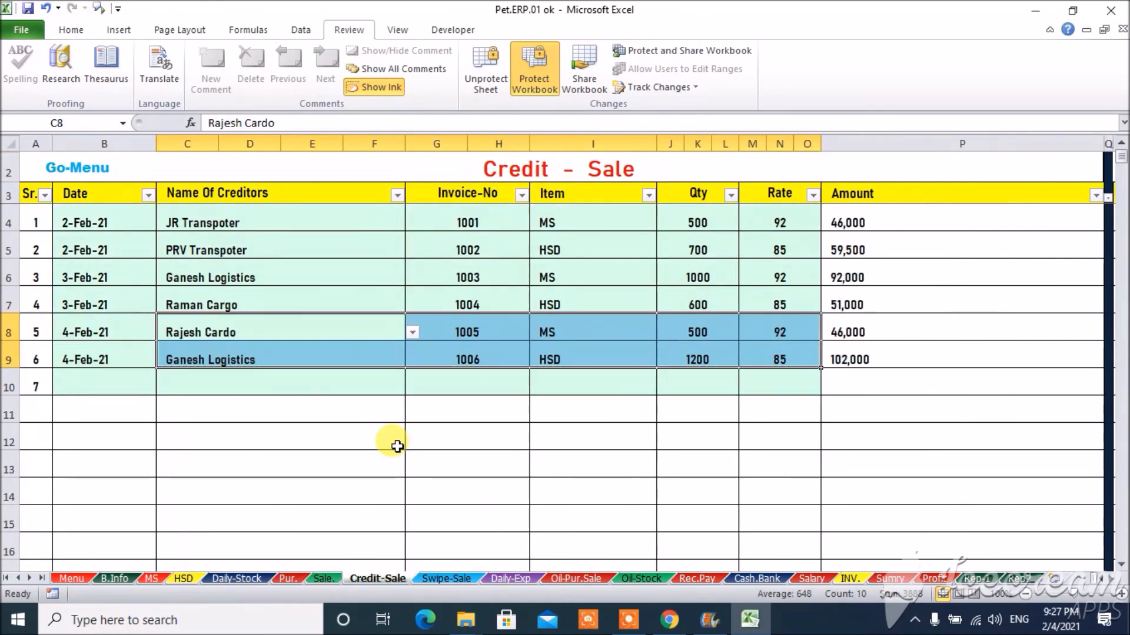
pyautogui.click(305, 386)
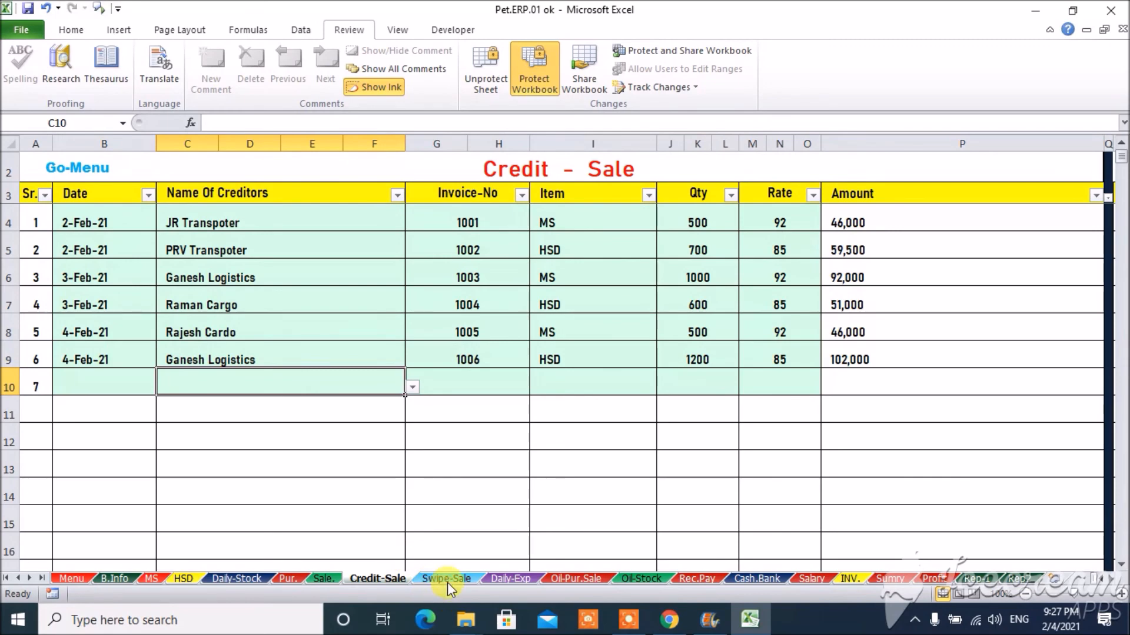
# Examine the 4-Feb-21 MS and HSD swipe and DT-Card amounts in the Swipe-Sale sheet.
pyautogui.click(447, 579)
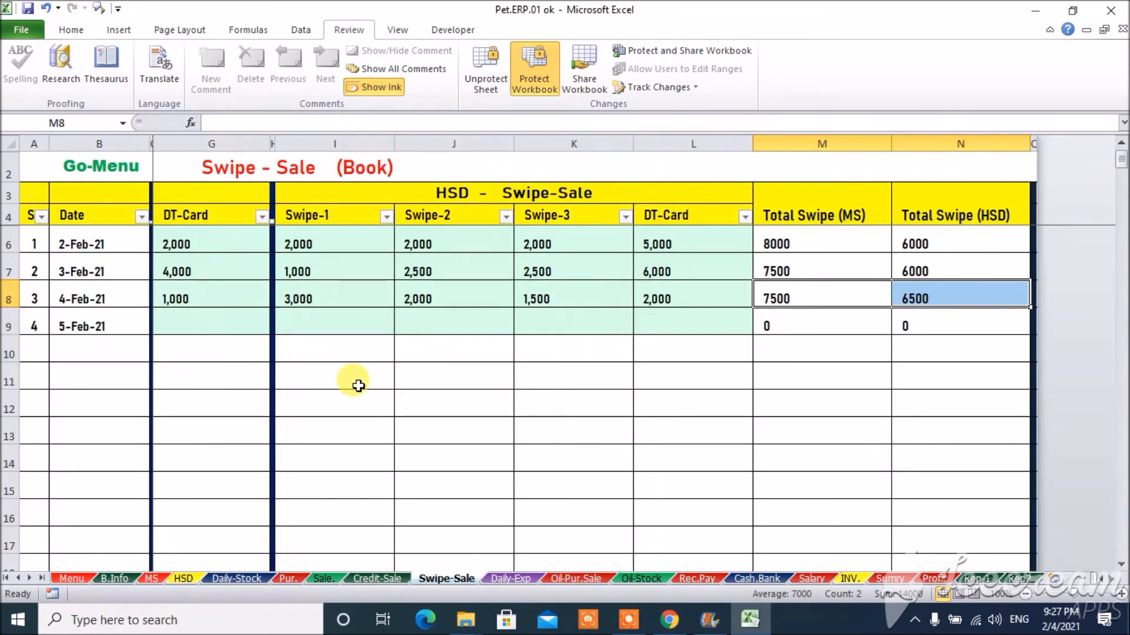
pyautogui.press('Left')
pyautogui.hotkey('ctrl', 'Left')
pyautogui.press('Right')
pyautogui.press('Right')
pyautogui.press('Right')
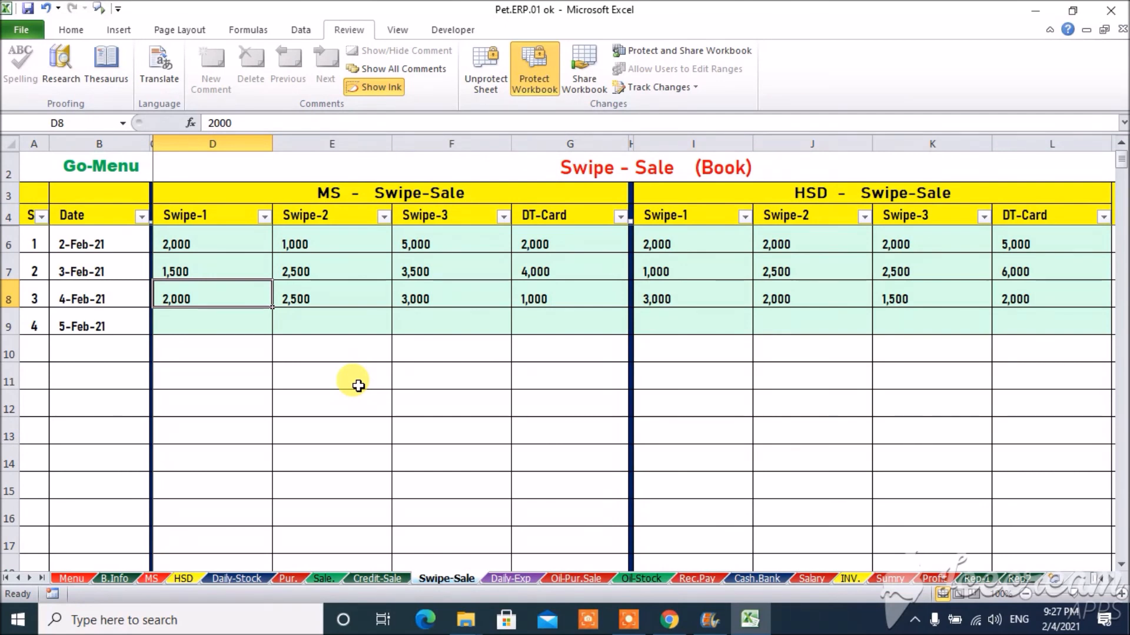
pyautogui.press('Right')
pyautogui.press('Right')
pyautogui.press('Right')
pyautogui.press('Left')
pyautogui.press('Left')
pyautogui.press('Left')
pyautogui.press('Right')
pyautogui.press('Right')
pyautogui.press('Right')
pyautogui.press('Right')
pyautogui.press('Right')
pyautogui.press('Right')
pyautogui.press('Right')
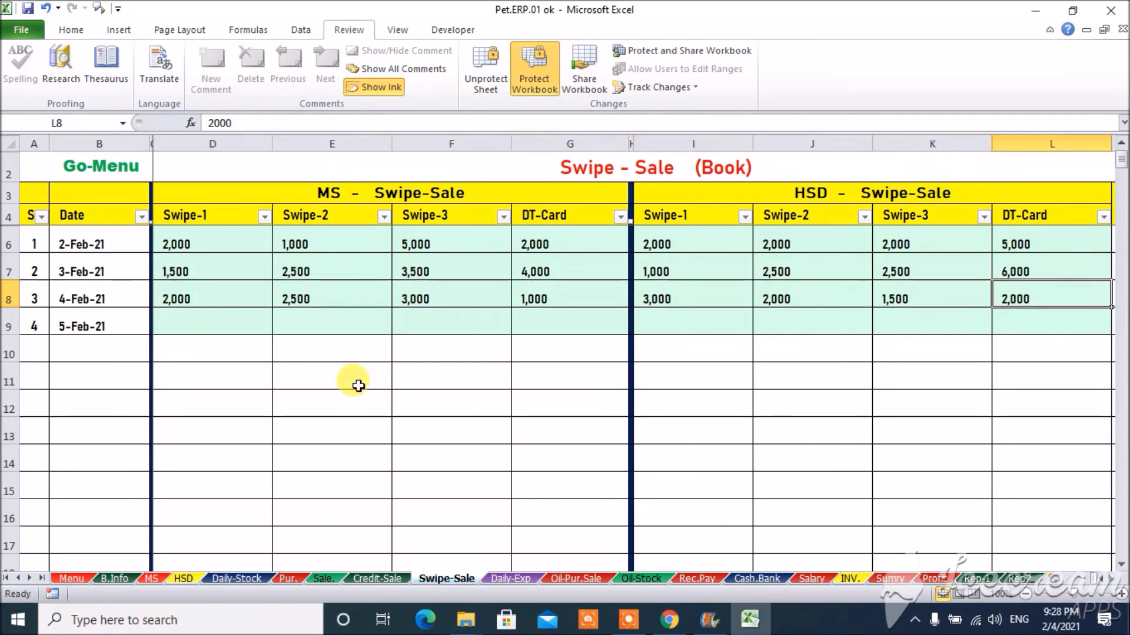
# Examine the 4-Feb-21 row of the Daily-Exp sheet across all expense columns and back to the serial number.
pyautogui.click(523, 579)
pyautogui.click(338, 281)
pyautogui.press('Right')
pyautogui.press('Right')
pyautogui.press('Right')
pyautogui.press('Right')
pyautogui.press('Right')
pyautogui.press('Right')
pyautogui.press('Right')
pyautogui.press('Right')
pyautogui.press('Right')
pyautogui.press('Left')
pyautogui.press('Left')
pyautogui.press('Left')
pyautogui.press('Left')
pyautogui.press('Left')
pyautogui.press('Left')
pyautogui.press('Left')
pyautogui.press('Left')
pyautogui.press('Left')
pyautogui.press('Left')
pyautogui.press('Left')
pyautogui.press('Left')
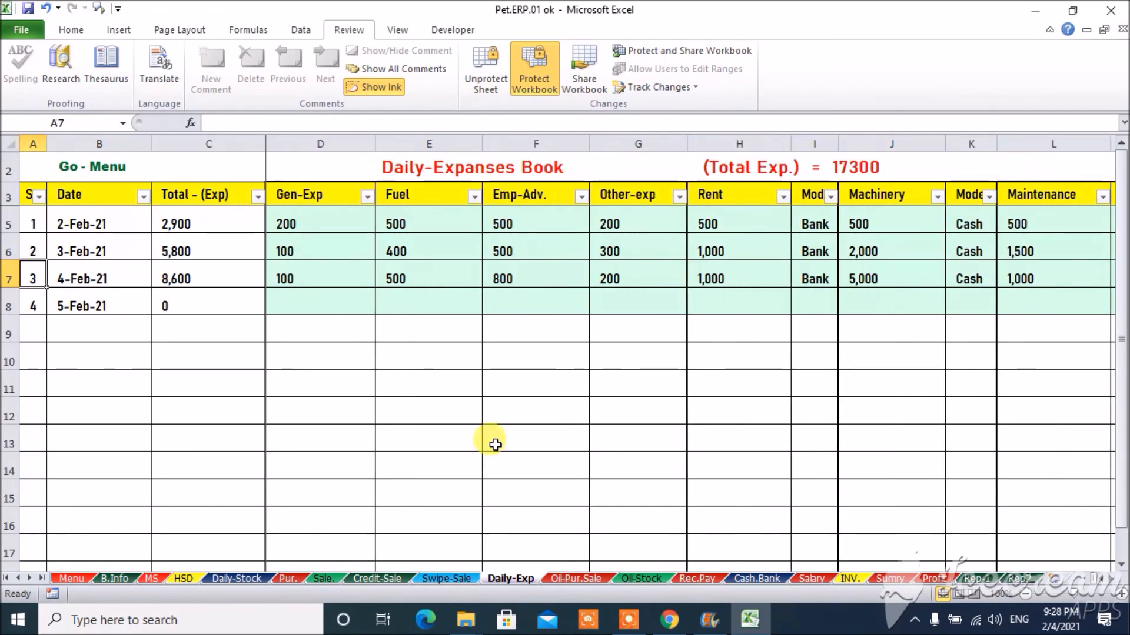
# View the Oil-Pur.Sale entries and set the Oil-Stock book's item to Engine Oil -01.
pyautogui.click(587, 580)
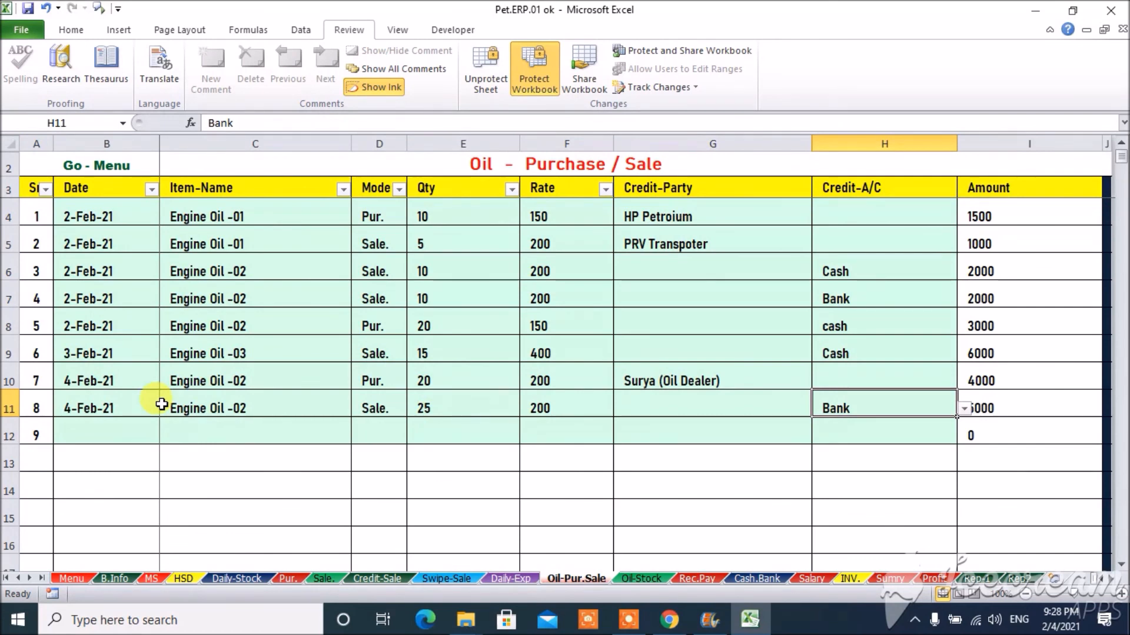
pyautogui.click(644, 580)
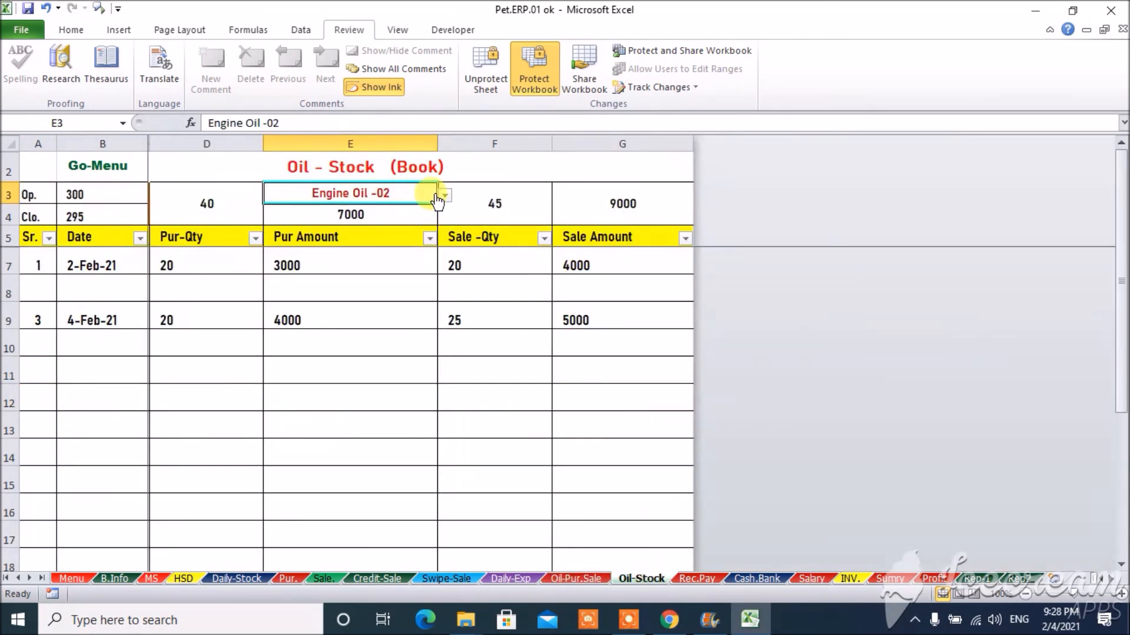
pyautogui.click(445, 195)
pyautogui.click(445, 210)
pyautogui.click(371, 211)
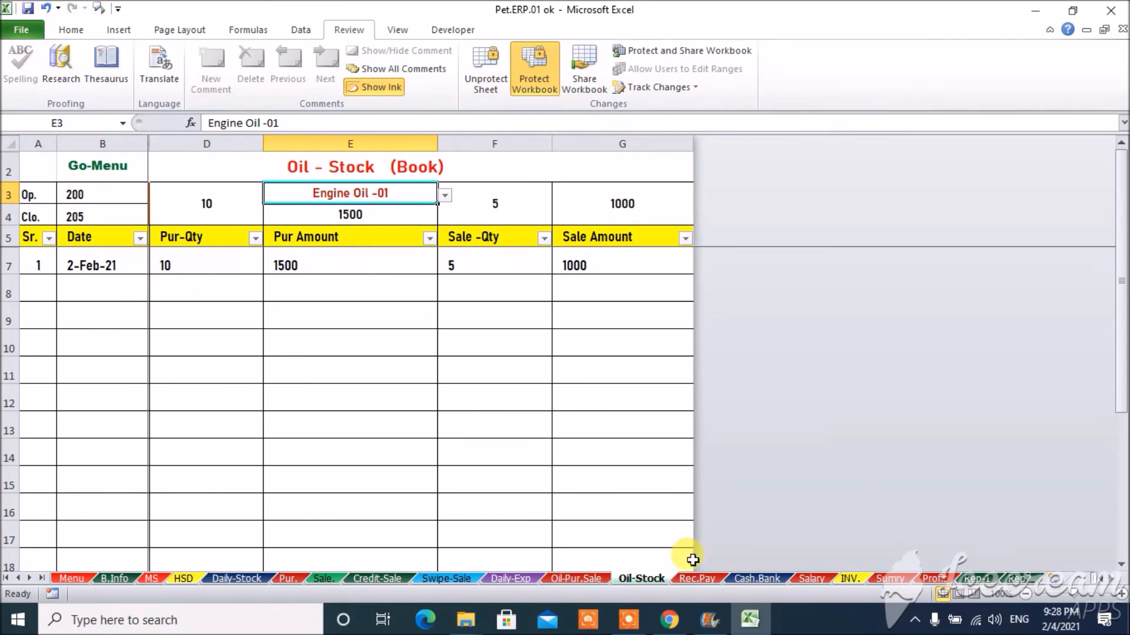
# Inspect the first empty receipt row in the Rec.Pay sheet, including its Cash and Bank choices, without making an entry.
pyautogui.click(696, 579)
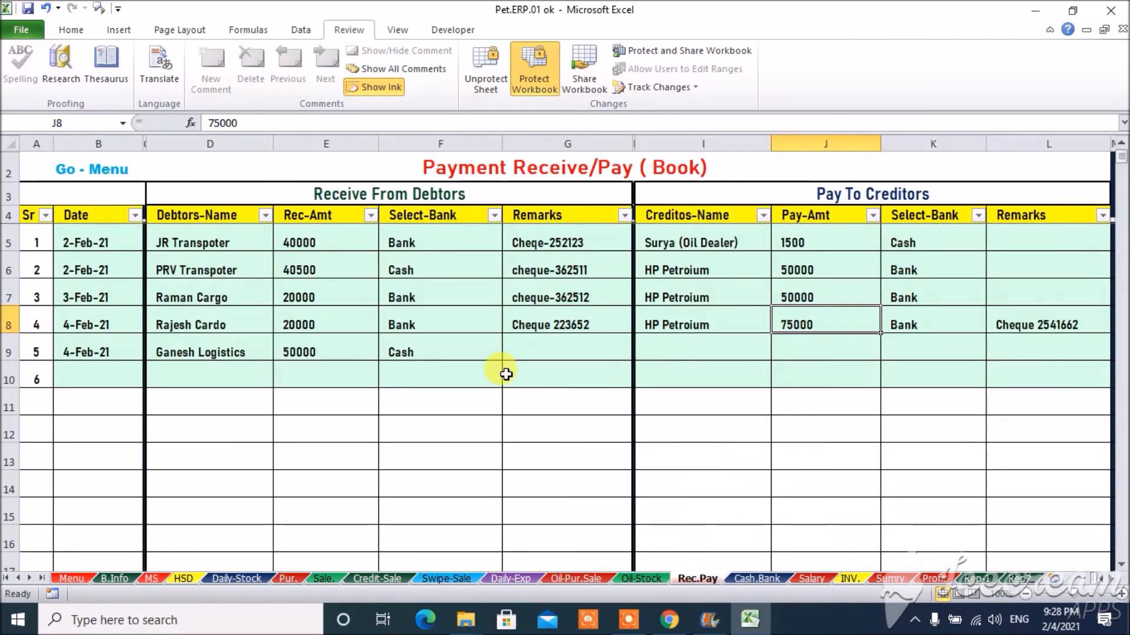
pyautogui.click(101, 378)
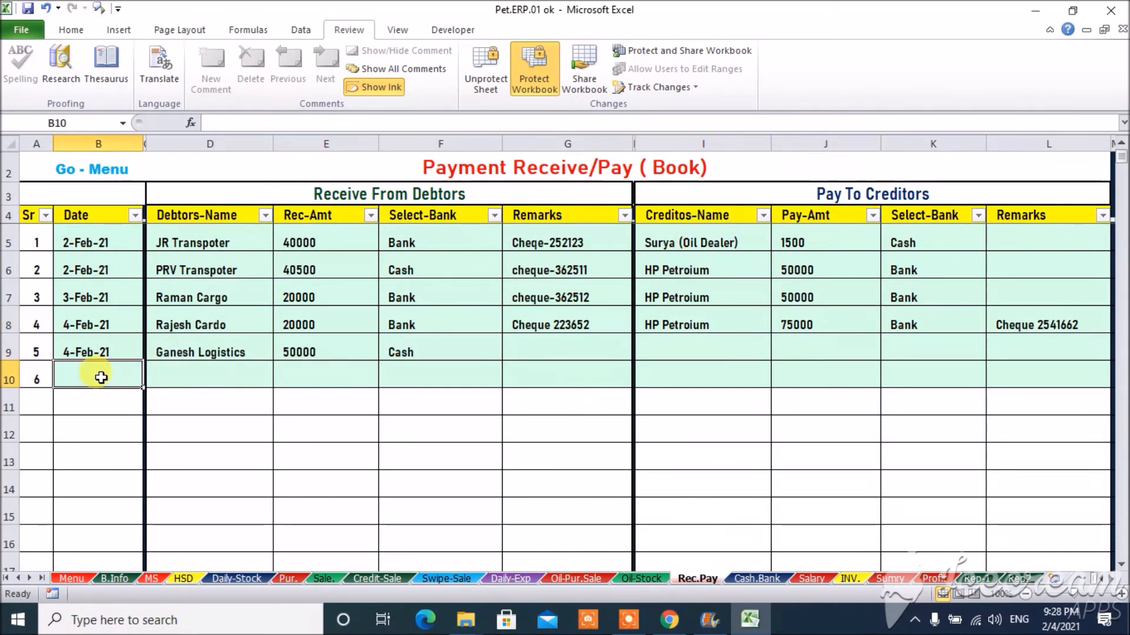
pyautogui.click(191, 380)
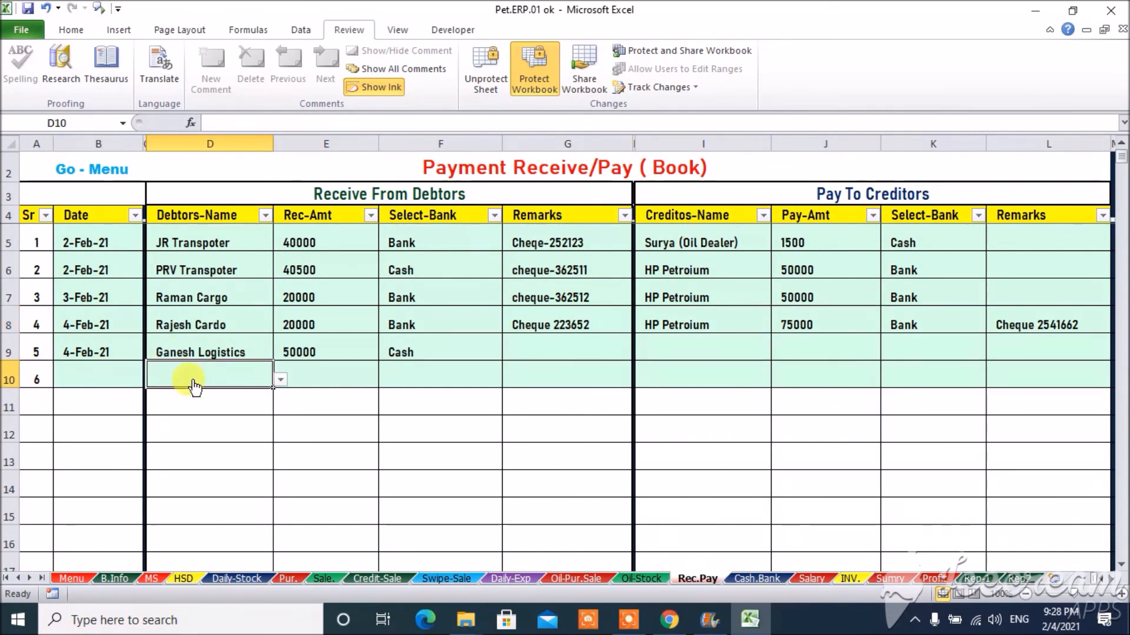
pyautogui.click(312, 371)
pyautogui.click(441, 373)
pyautogui.click(508, 380)
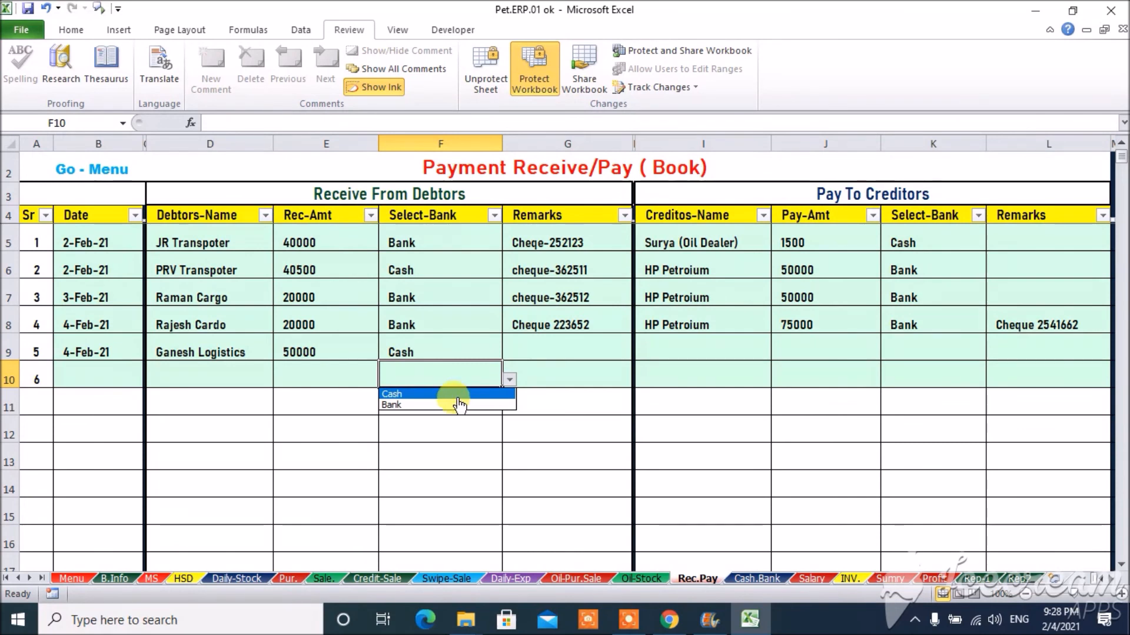
pyautogui.press('Escape')
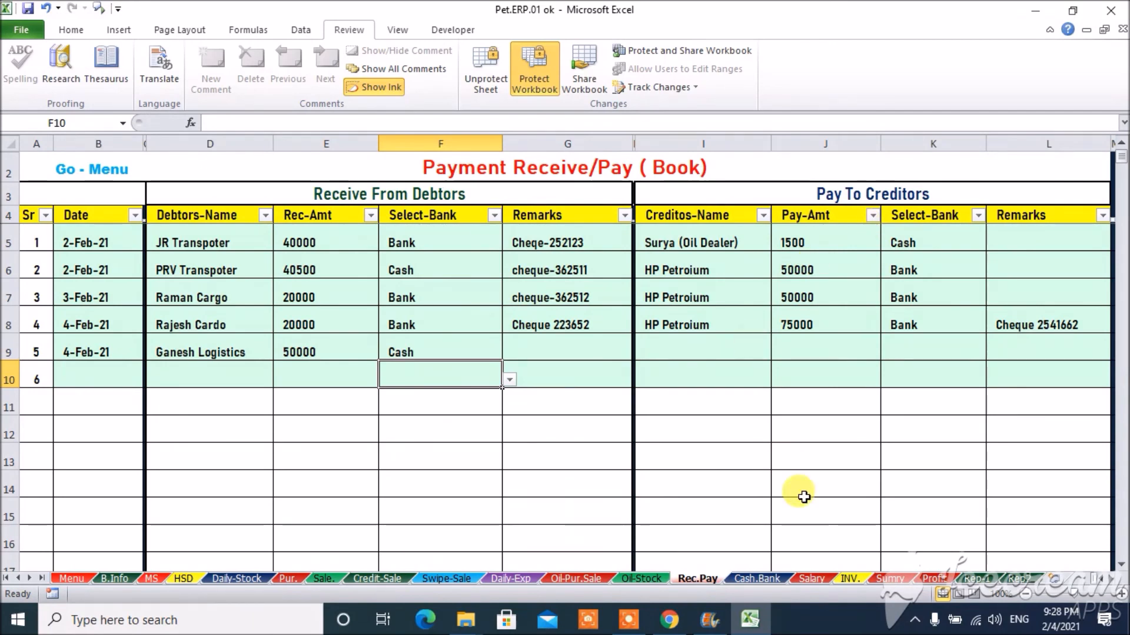
# Review the Bank book and the Cash-Book in the Cash.Bank sheet.
pyautogui.click(752, 579)
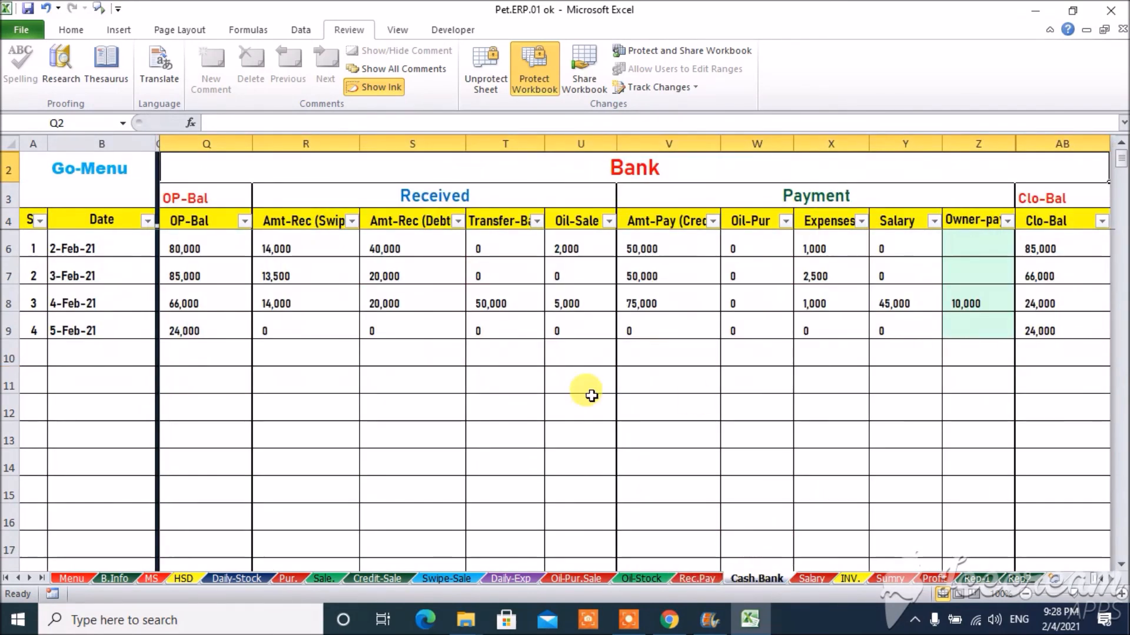
pyautogui.press('Left')
pyautogui.press('Left')
pyautogui.press('Left')
pyautogui.press('Left')
pyautogui.press('Left')
pyautogui.press('Right')
pyautogui.press('Right')
pyautogui.press('Right')
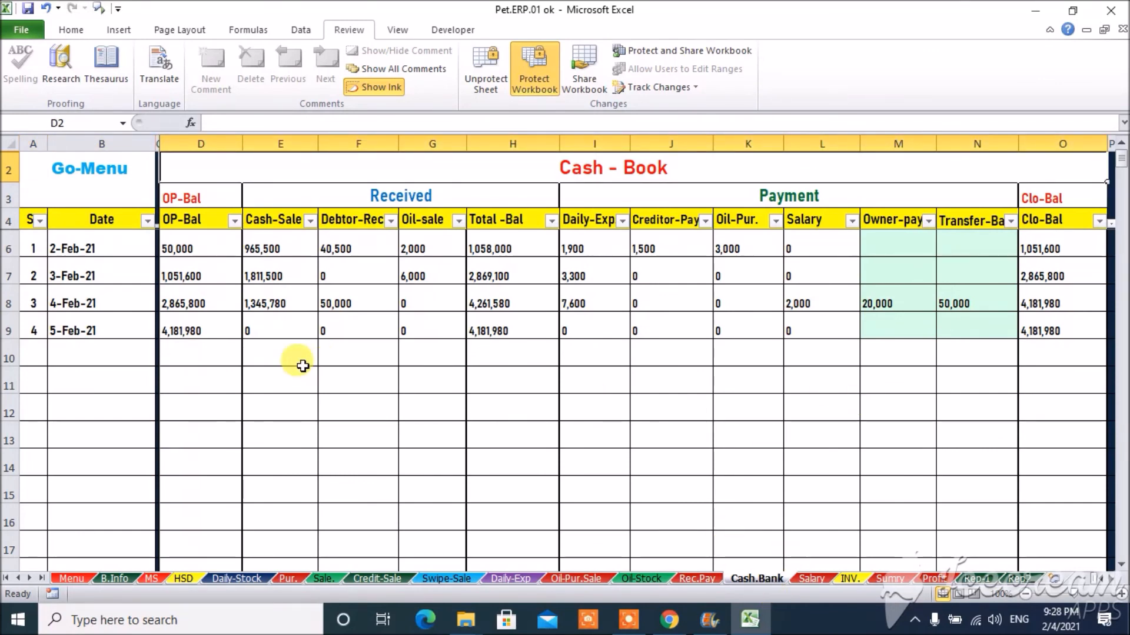
# Examine the 4-Feb-21 row of the Cash-Book from the opening balance through receipts and payments to the closing balance.
pyautogui.click(203, 301)
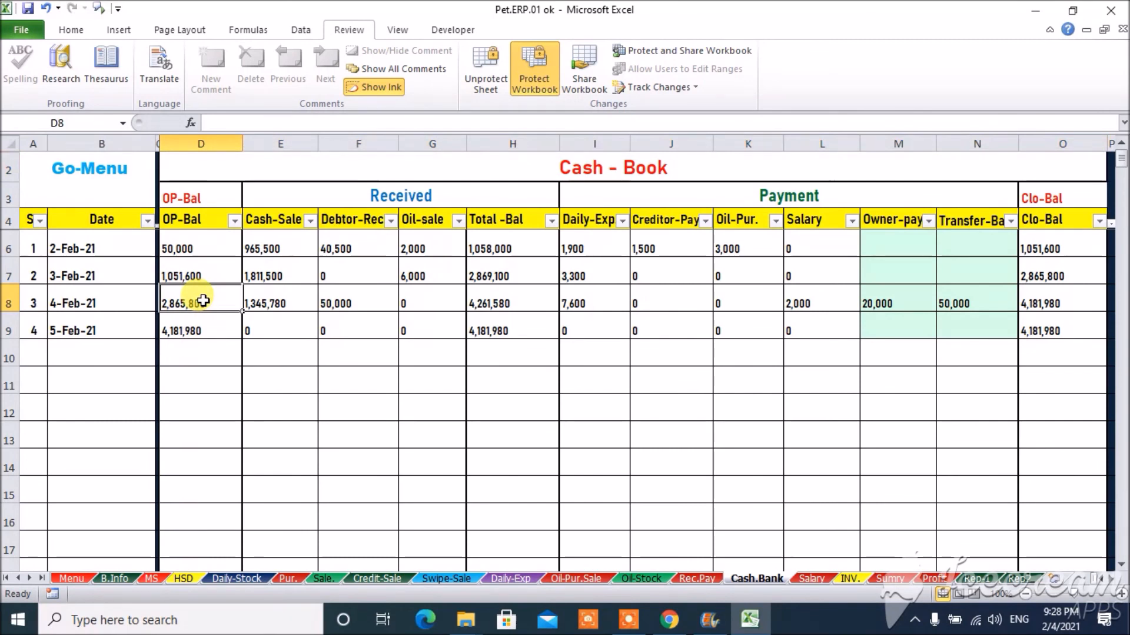
pyautogui.press('Right')
pyautogui.press('Right')
pyautogui.press('Right')
pyautogui.press('Left')
pyautogui.press('Left')
pyautogui.press('Right')
pyautogui.press('Right')
pyautogui.press('Right')
pyautogui.press('Right')
pyautogui.press('Right')
pyautogui.press('Right')
pyautogui.press('Right')
pyautogui.press('Right')
pyautogui.press('Right')
pyautogui.press('Right')
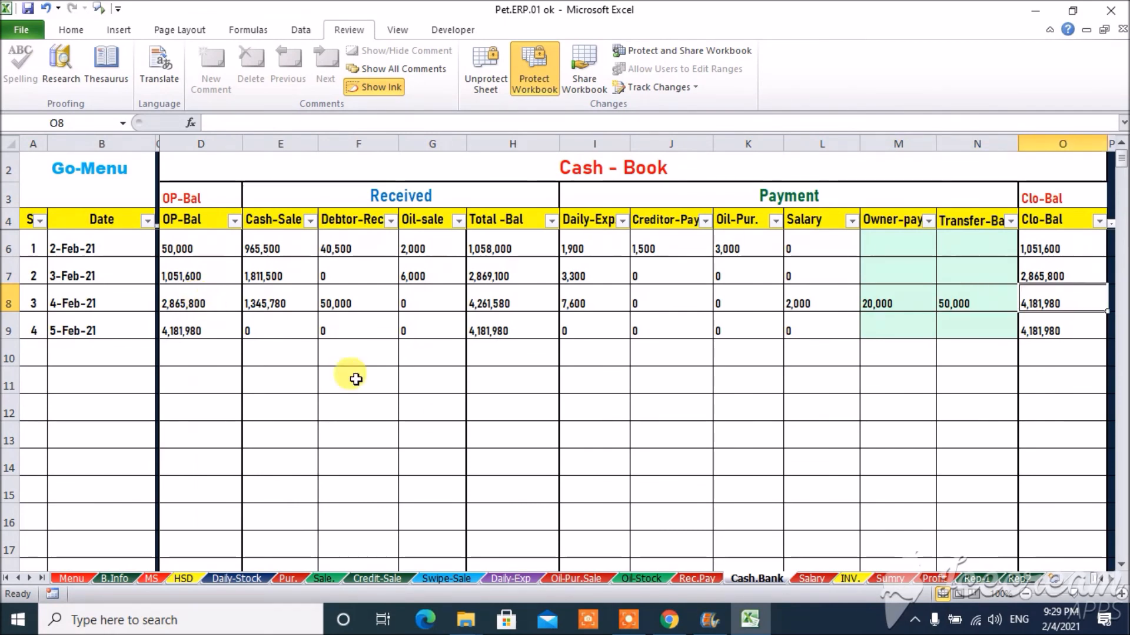
# Review the 4-Feb-21 entries in the Salary sheet's Emp-Salary book down to the first empty row.
pyautogui.click(812, 578)
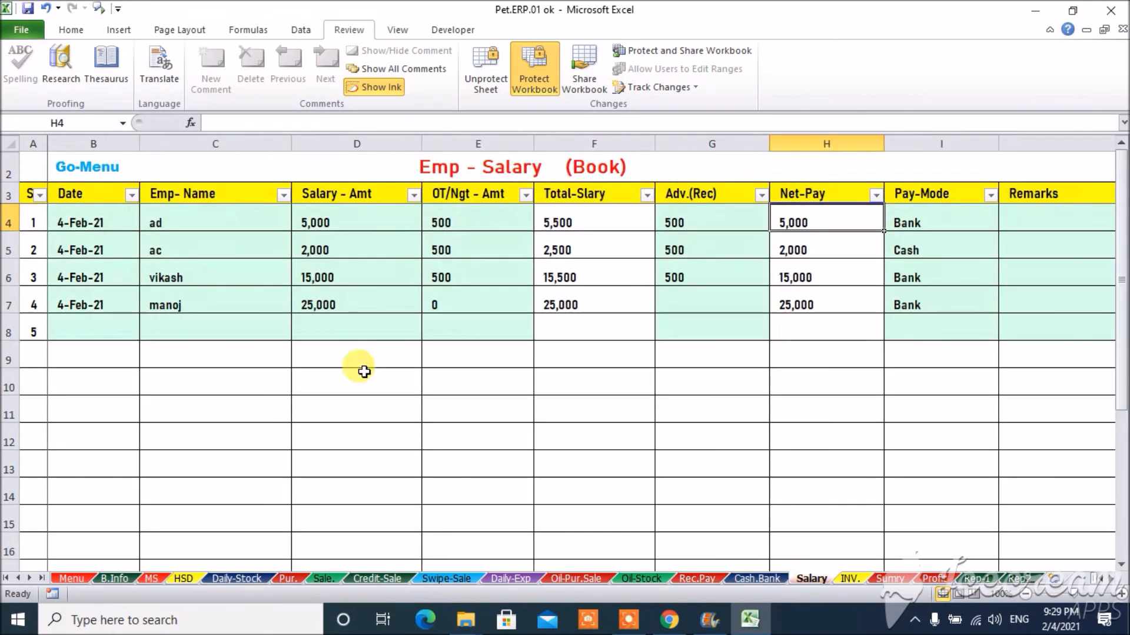
pyautogui.press('Left')
pyautogui.press('Home')
pyautogui.press('Down')
pyautogui.press('Down')
pyautogui.press('Right')
pyautogui.press('Down')
pyautogui.press('Right')
pyautogui.press('Right')
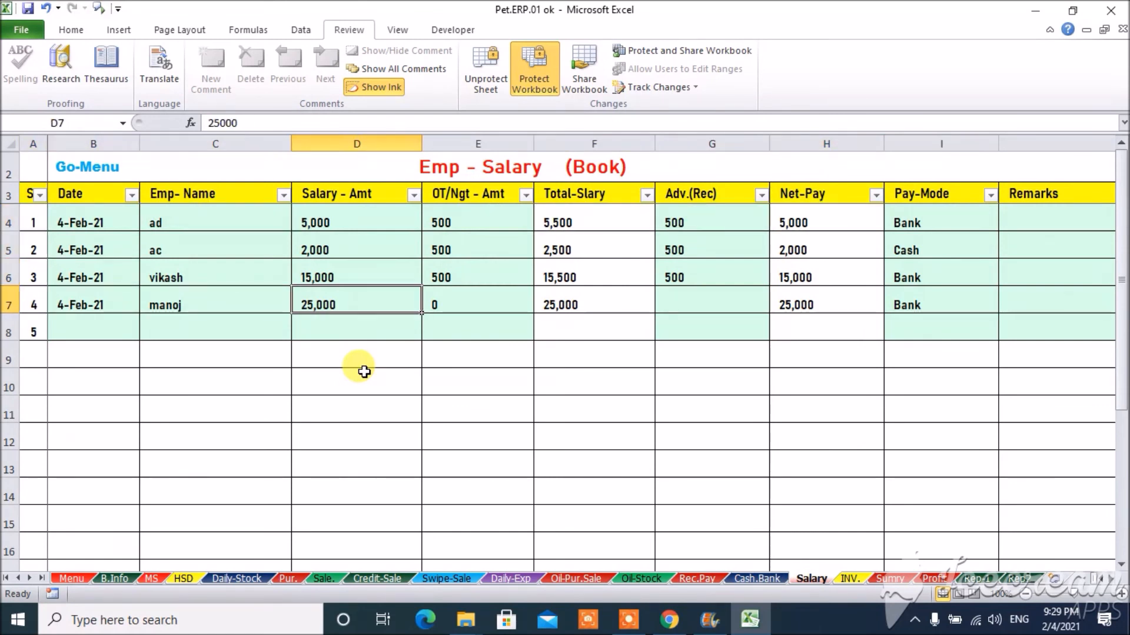
pyautogui.press('Down')
pyautogui.press('Right')
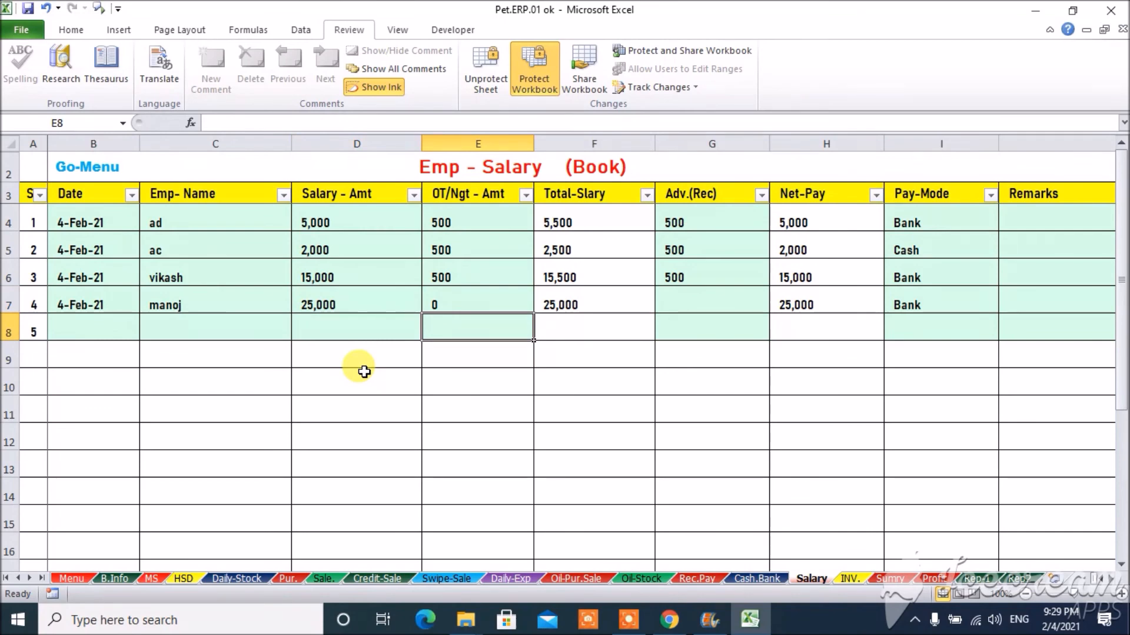
# View the tax invoice in the INV. sheet, the profit summary in the Sumry sheet, and the Profit sheet.
pyautogui.click(849, 578)
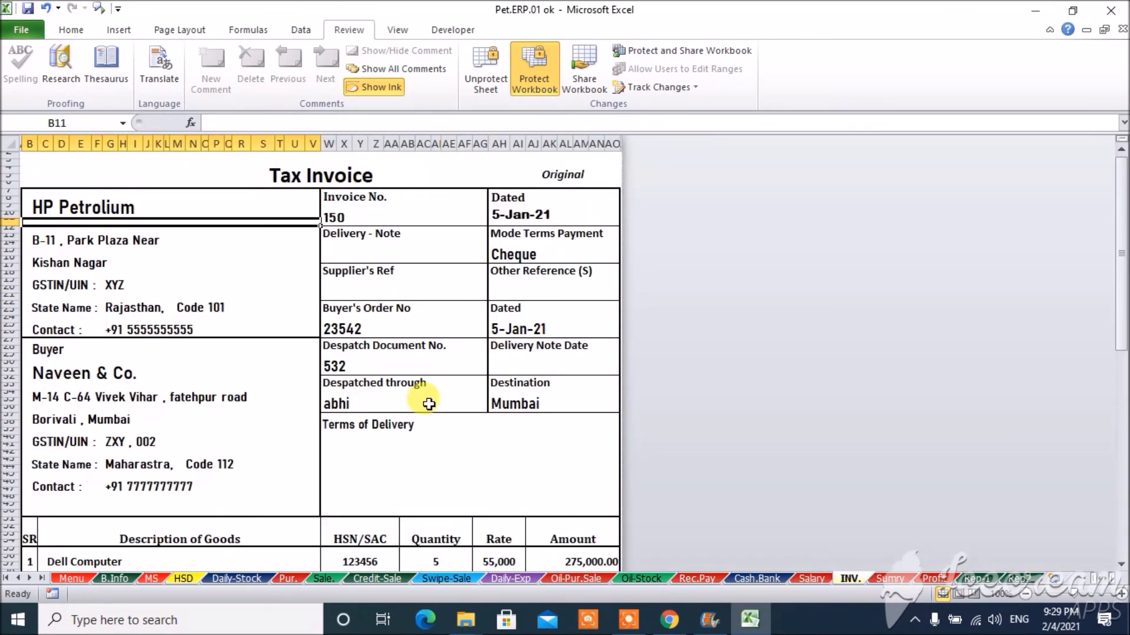
pyautogui.click(894, 577)
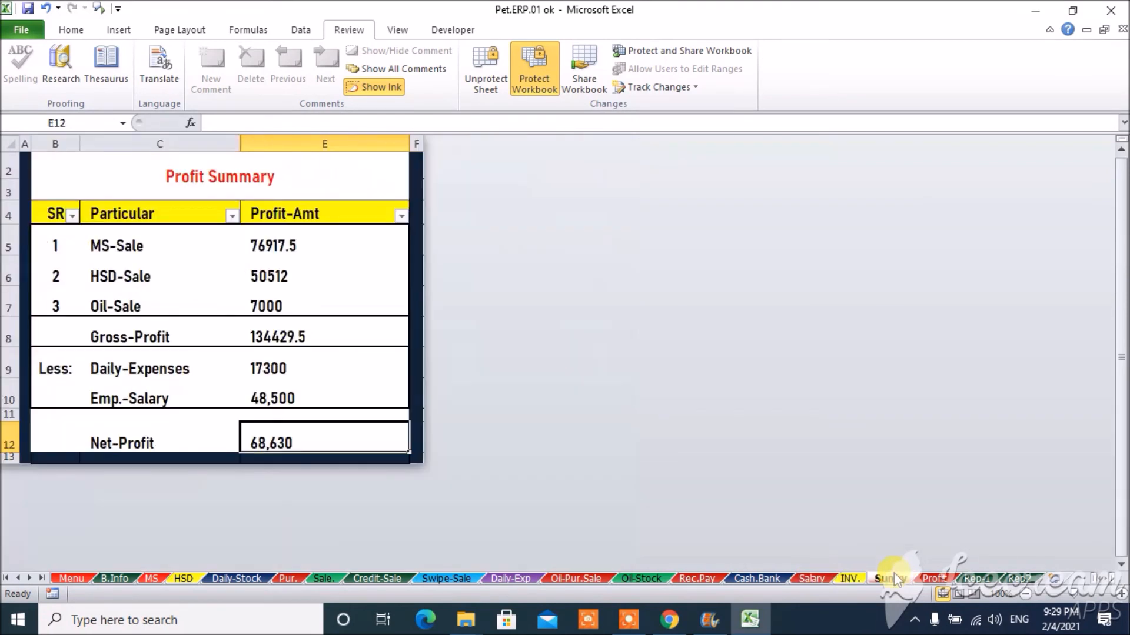
pyautogui.click(940, 579)
# Show Daily Report-1 in the Rep-1 sheet for 3-Feb by entering that date above the report, and clear the date again.
pyautogui.click(980, 580)
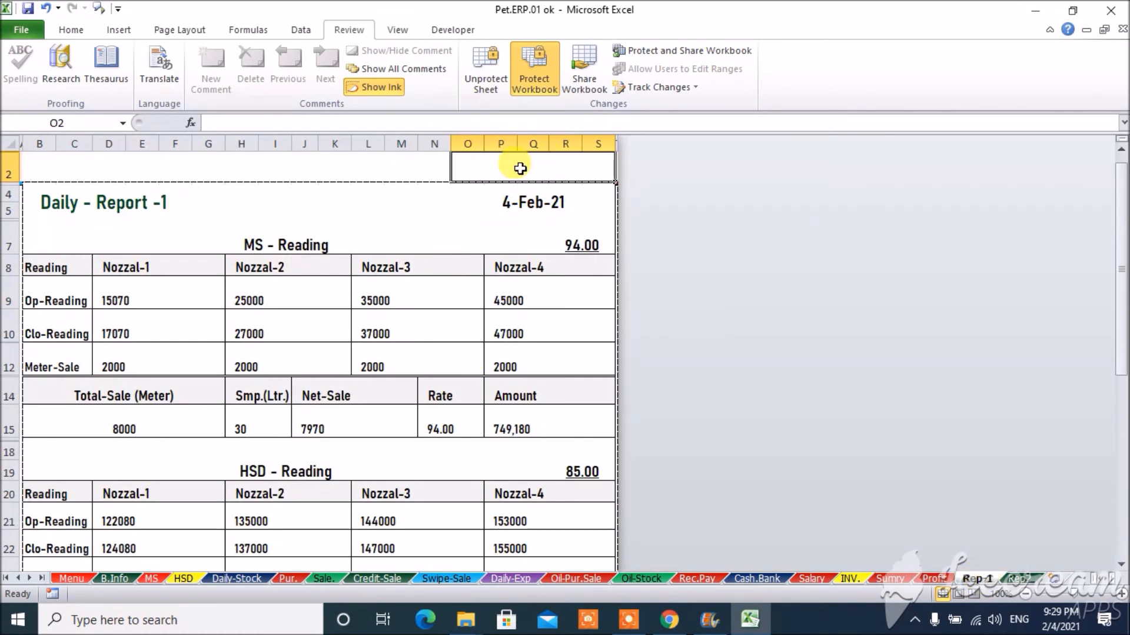
pyautogui.write('0')
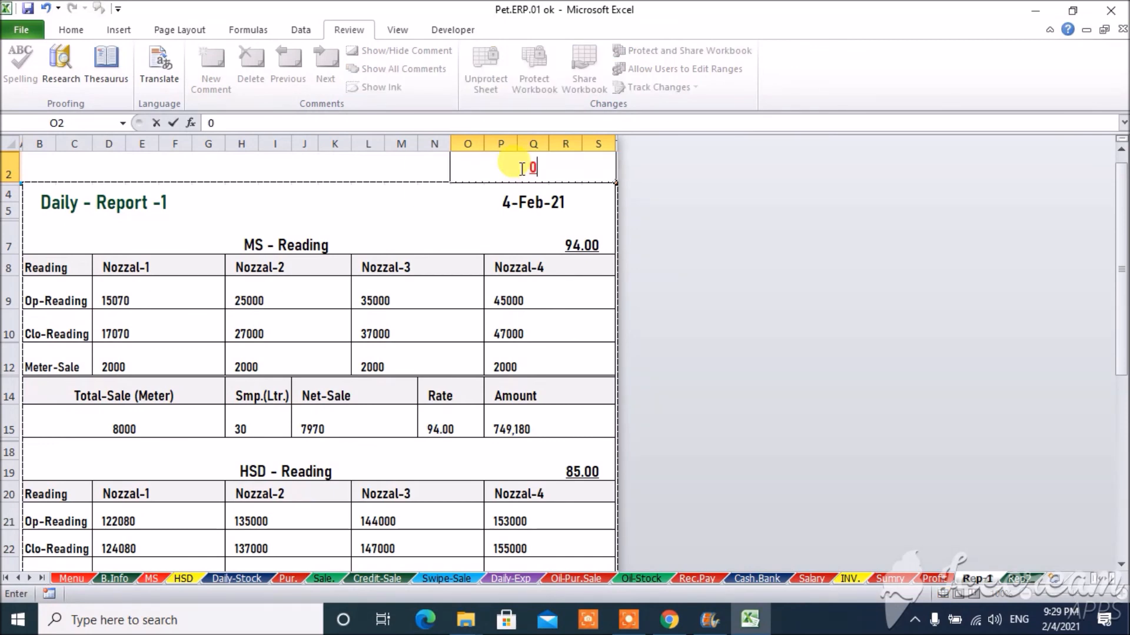
pyautogui.write('3-feb')
pyautogui.press('Return')
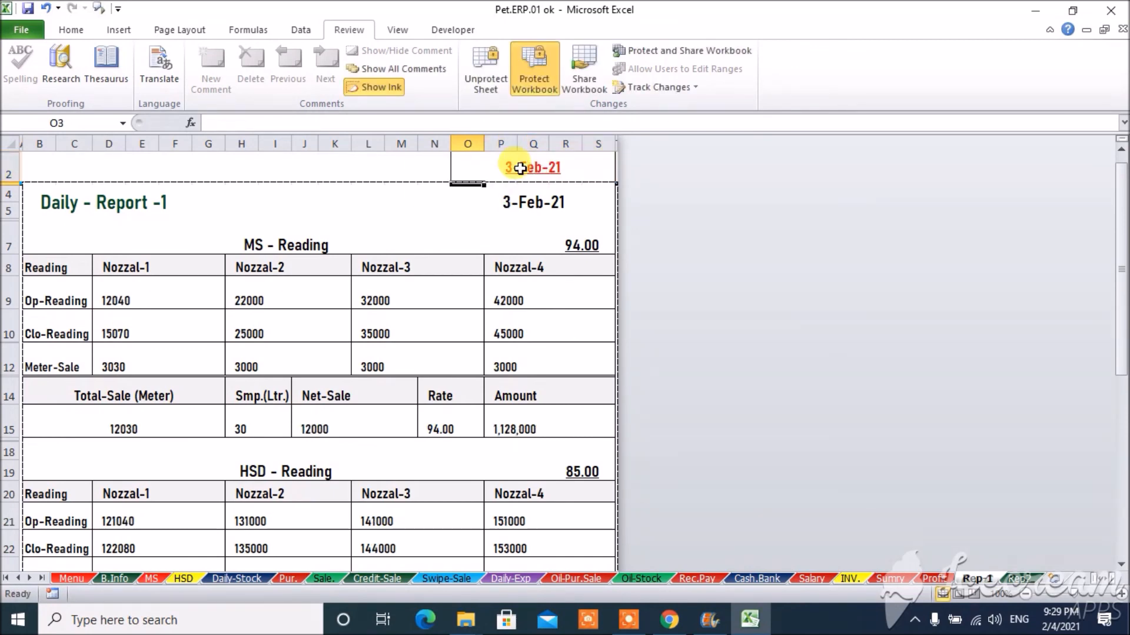
pyautogui.click(520, 169)
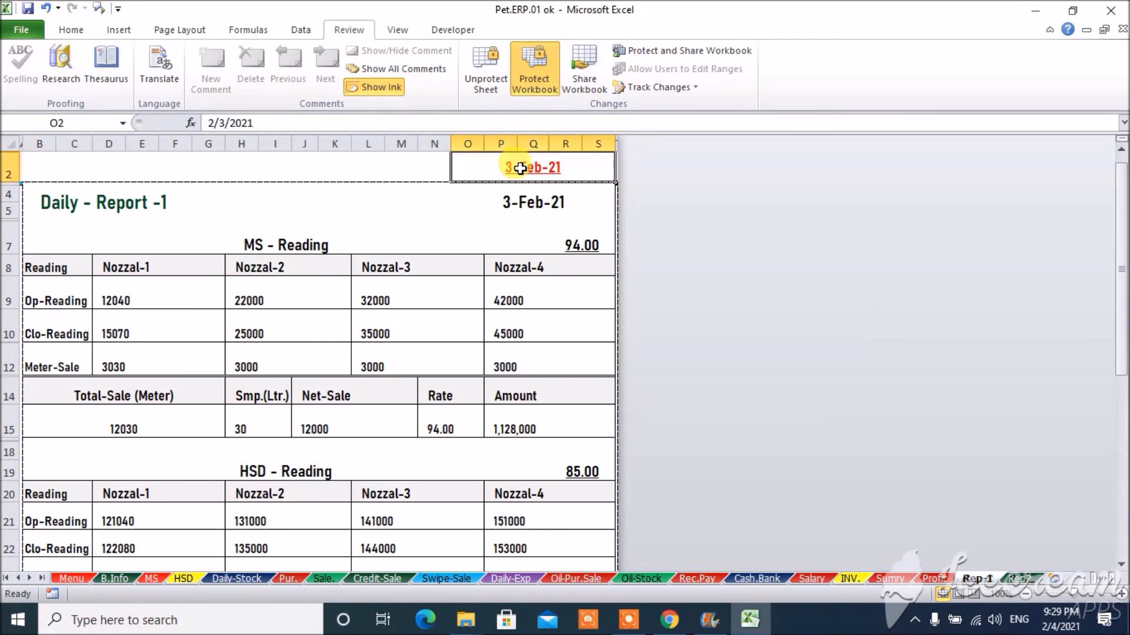
pyautogui.press('Delete')
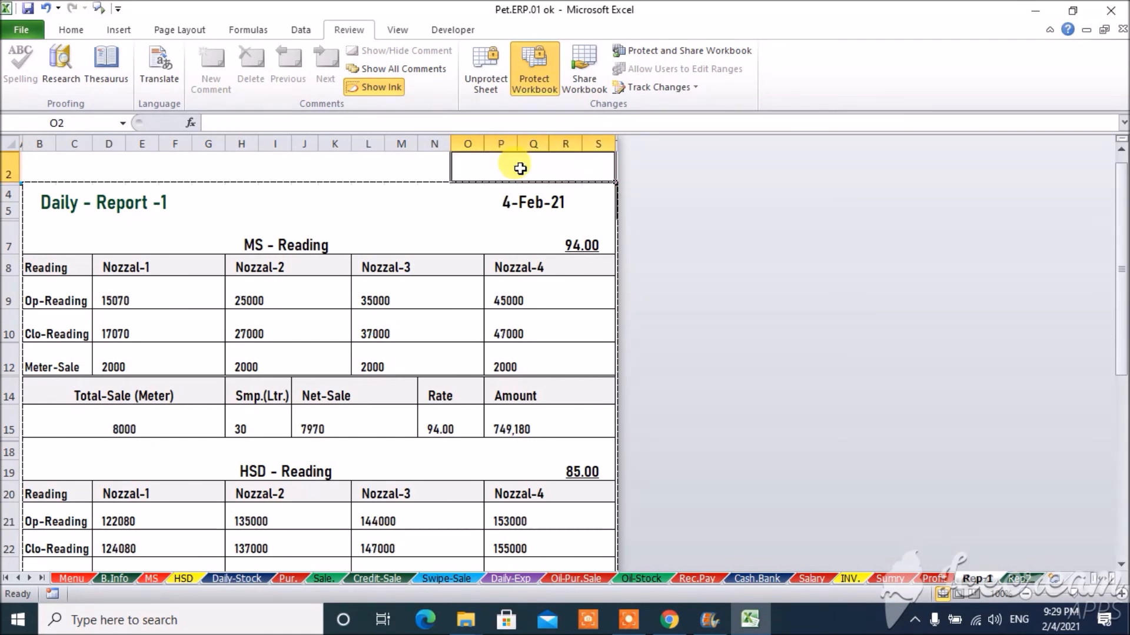